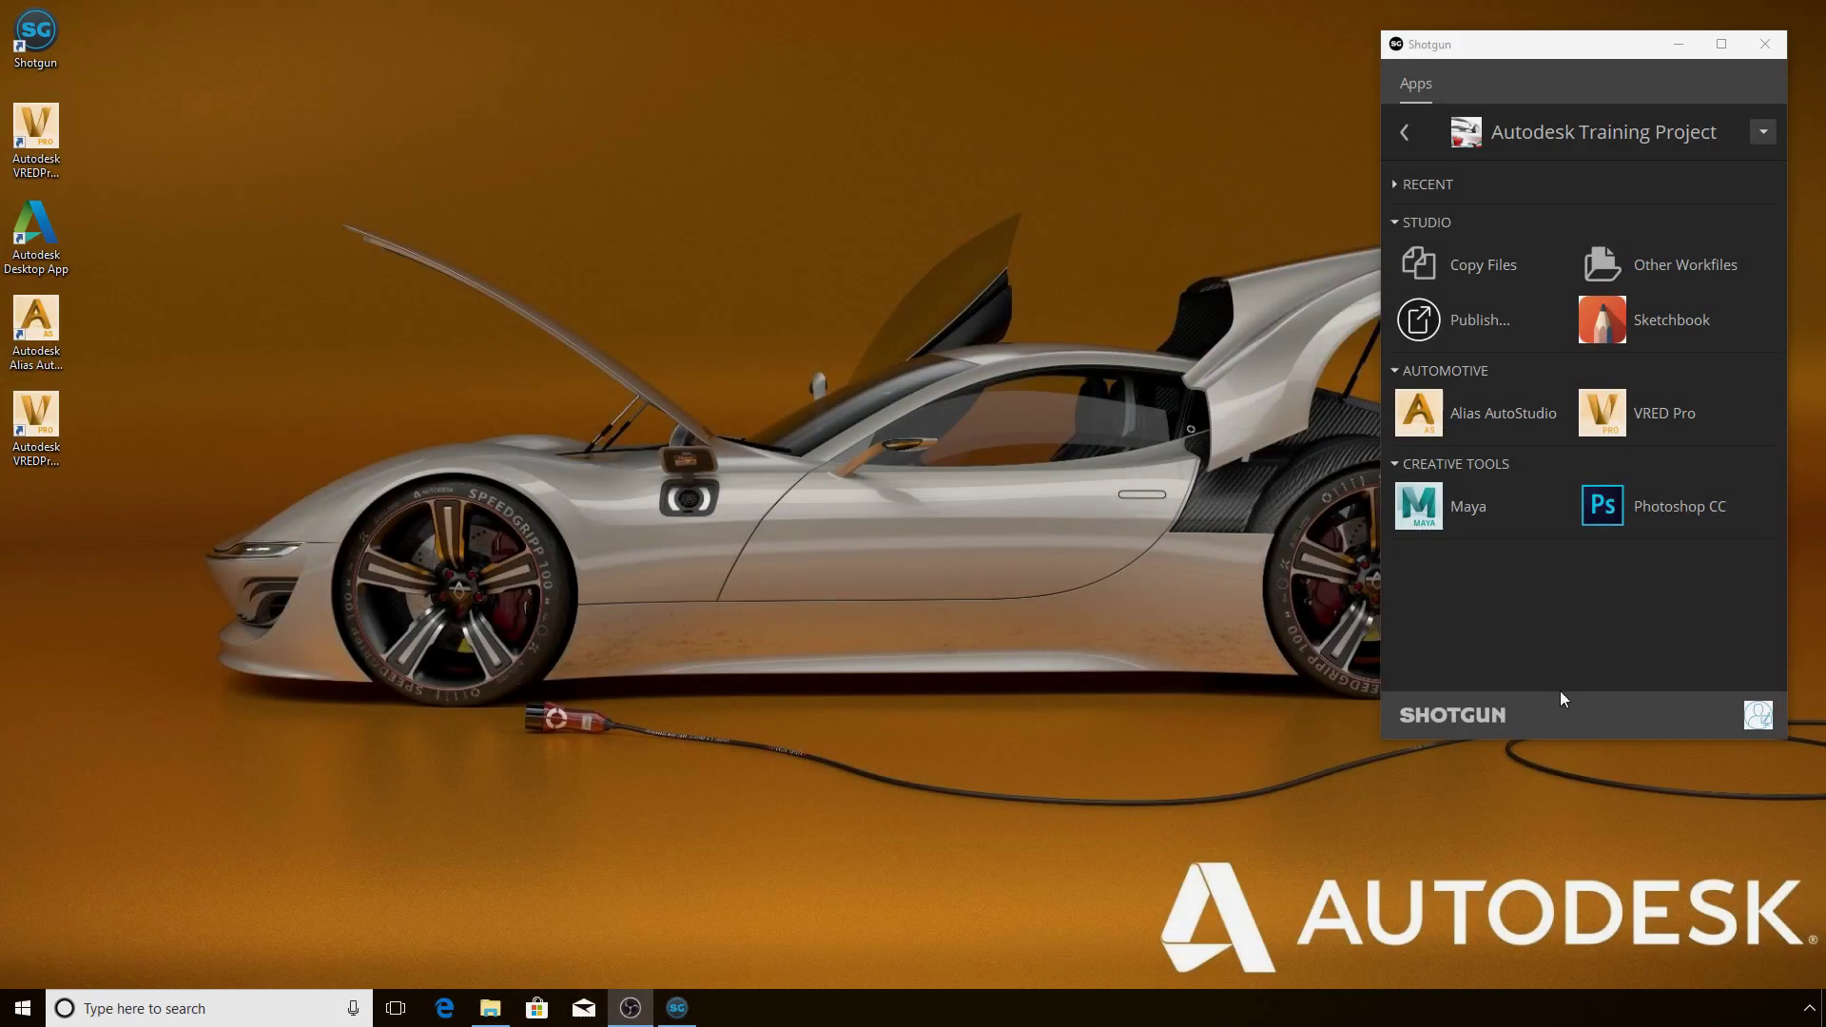
Launch Alias AutoStudio from the Automotive section of the Autodesk Training Project in Shotgun Desktop
click(1499, 418)
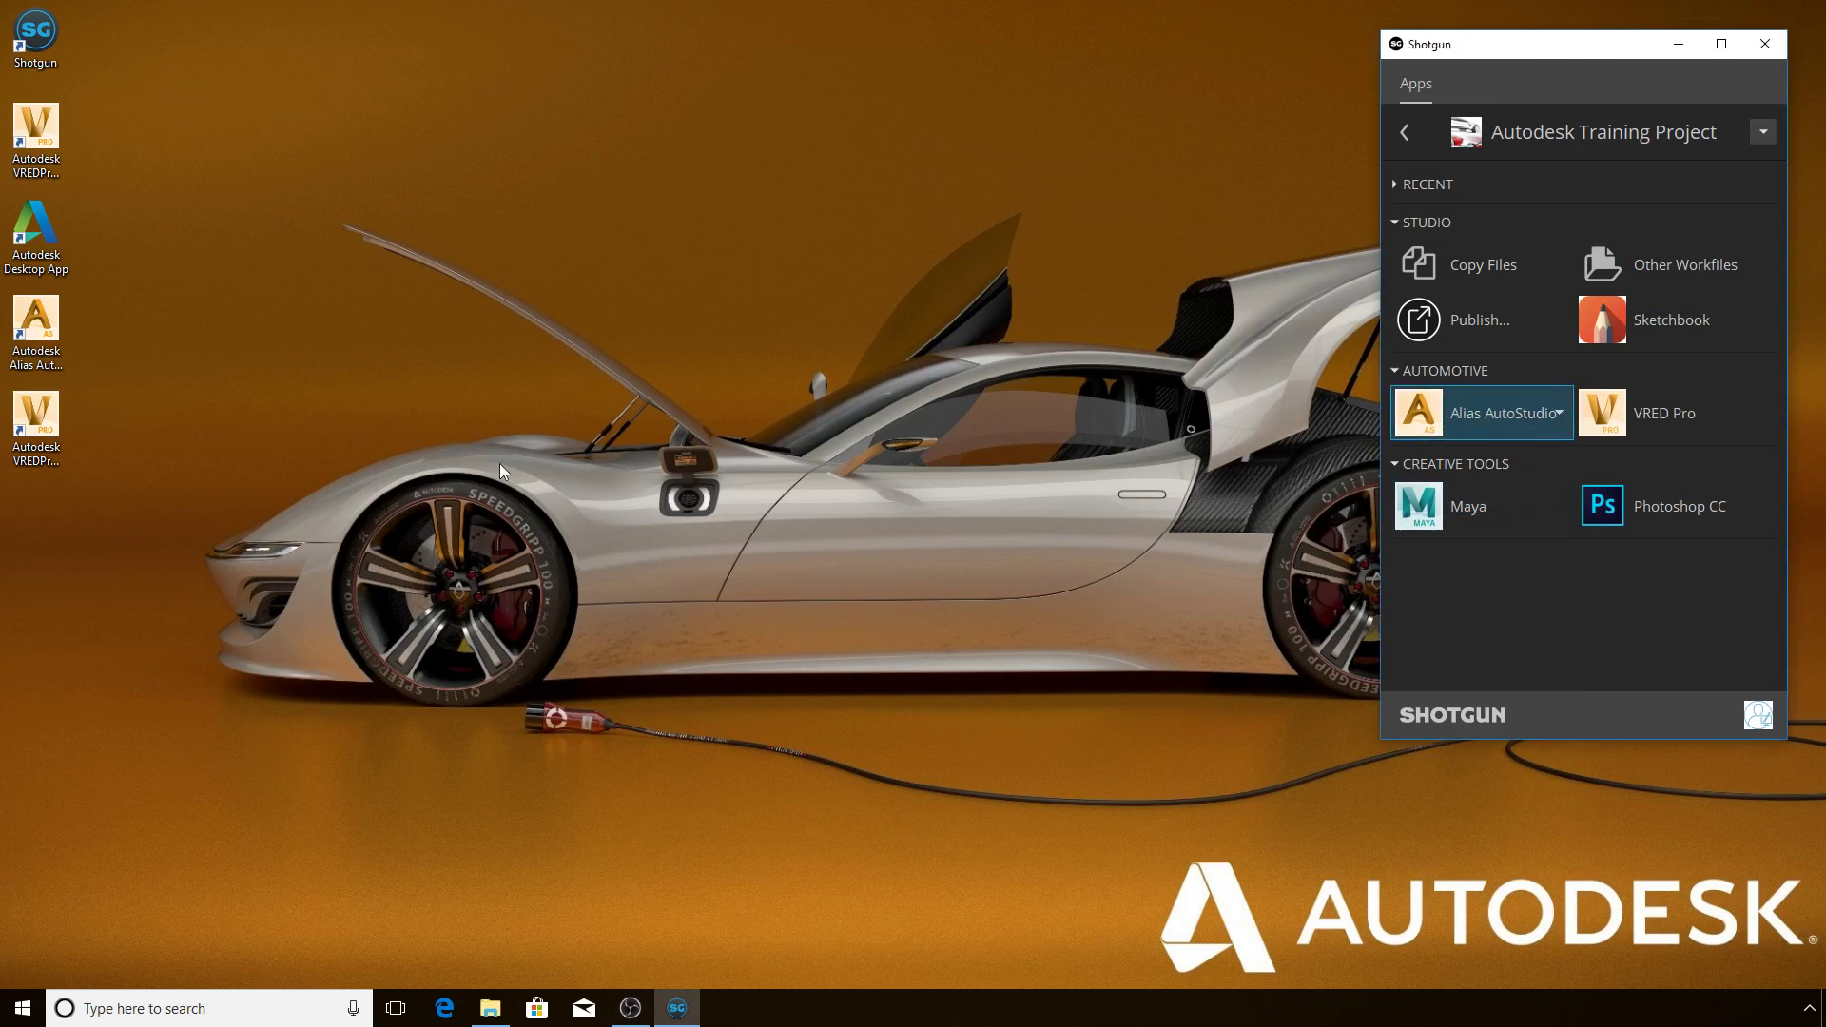
click(23, 1008)
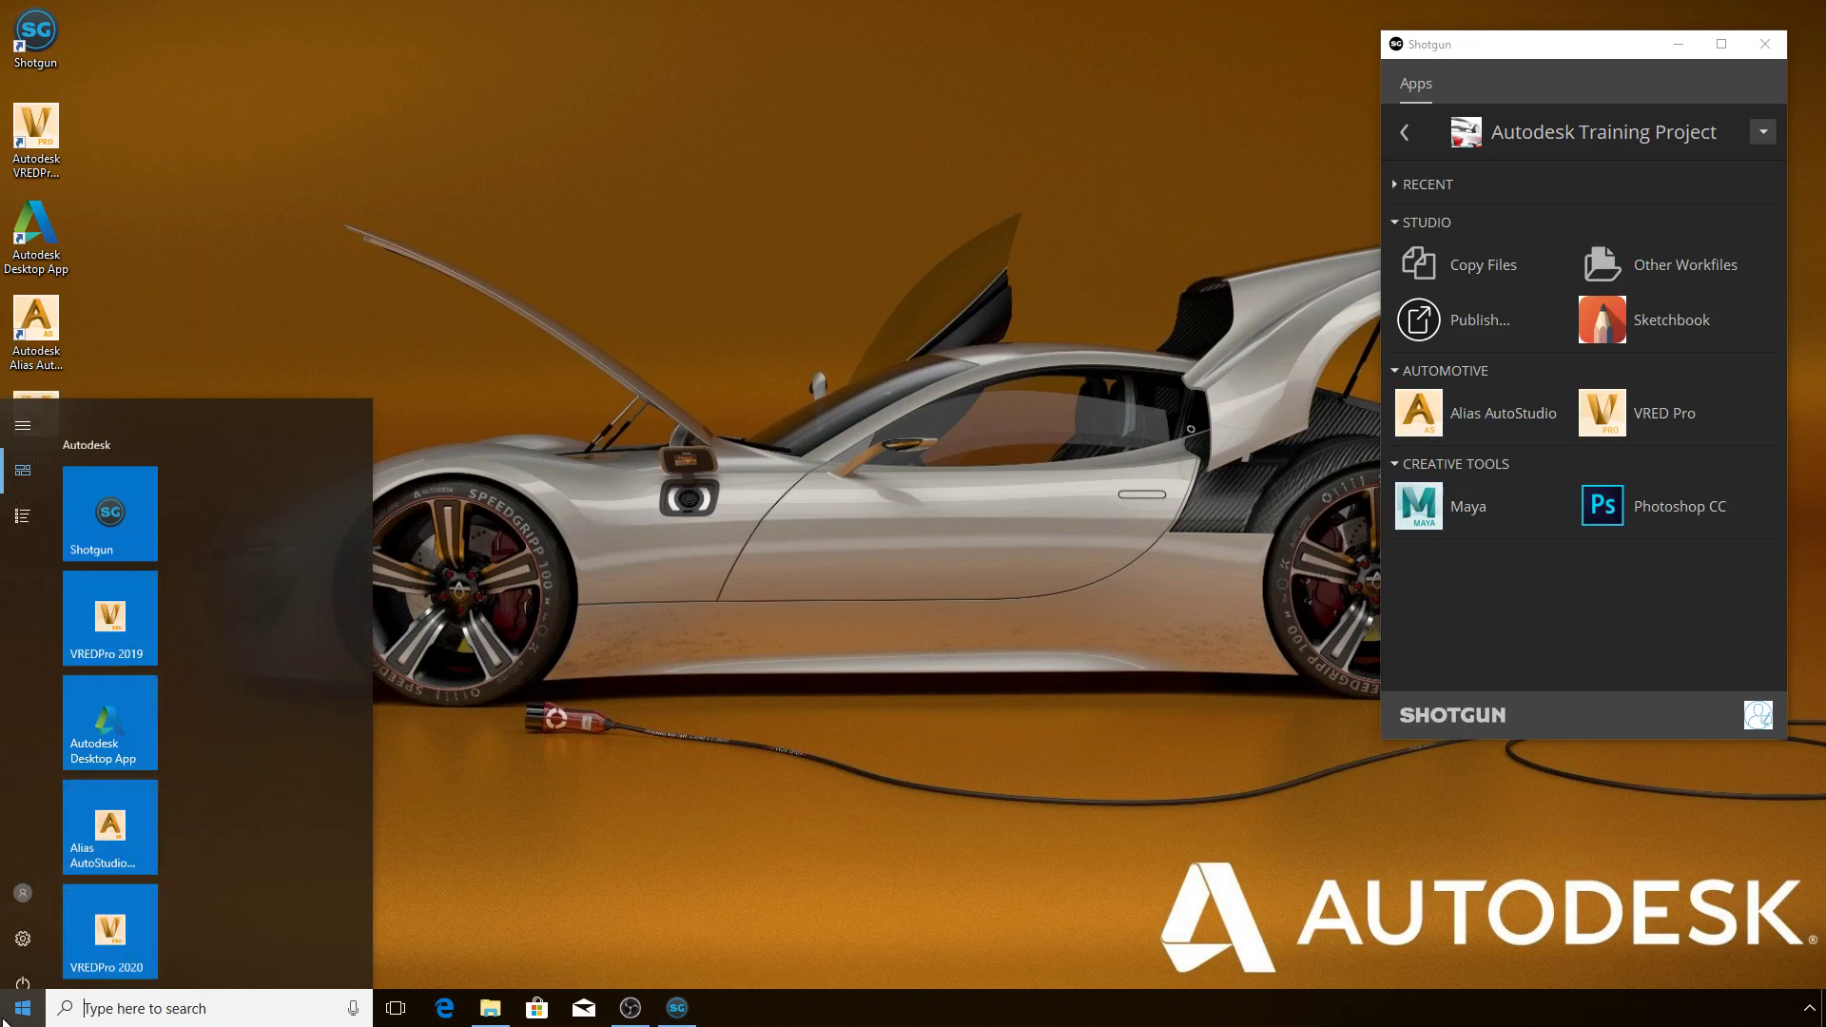
click(746, 756)
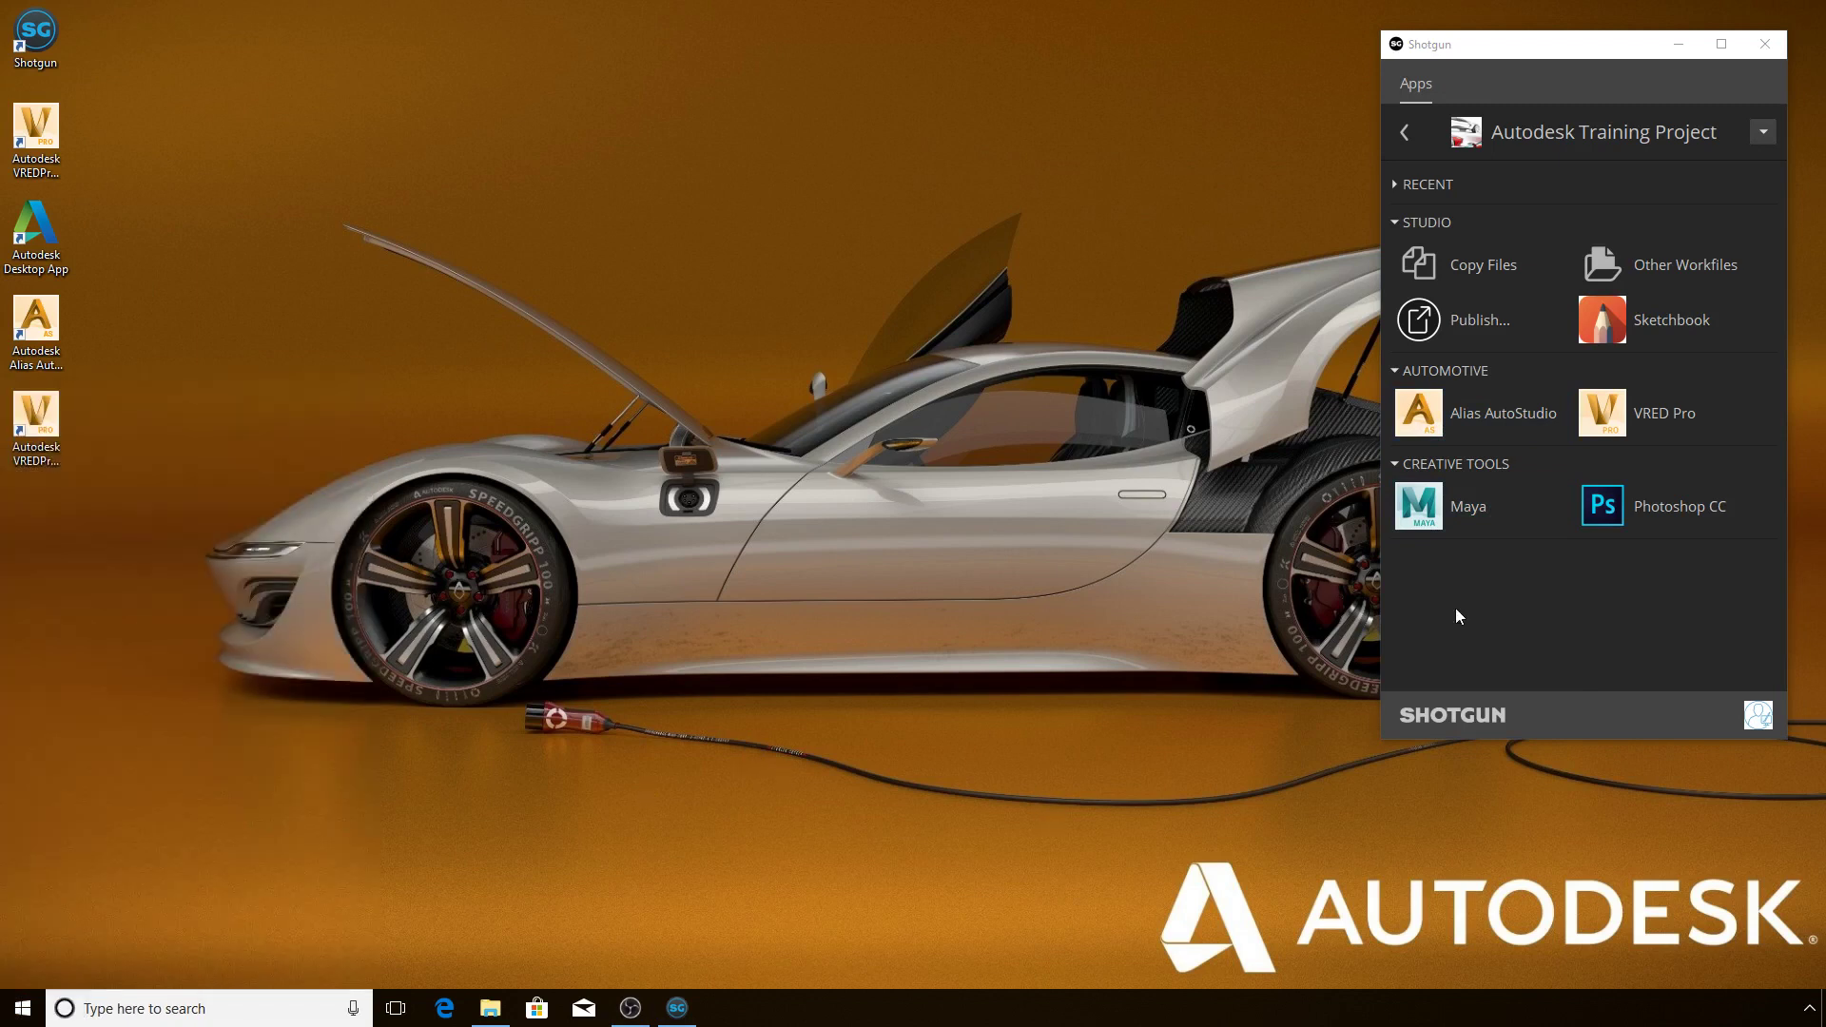
click(1512, 413)
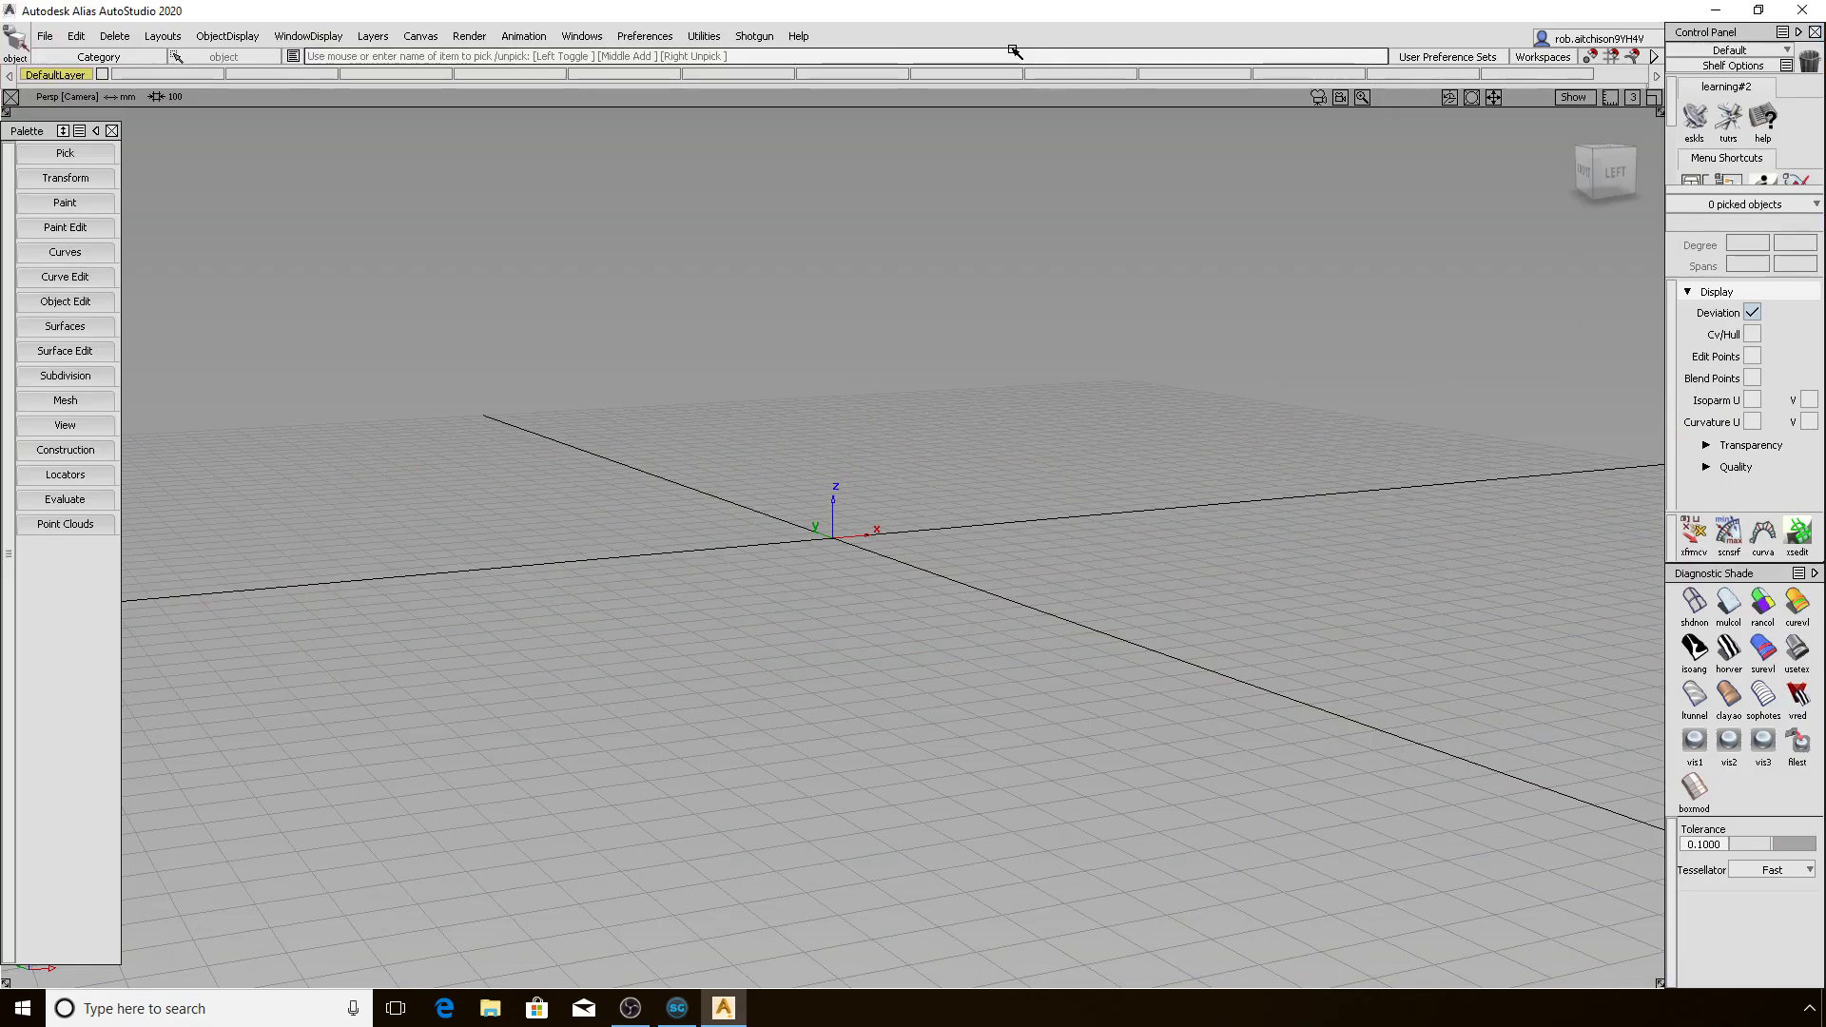
Show the Shotgun Work Area Info for Project Autodesk Training Project
click(761, 37)
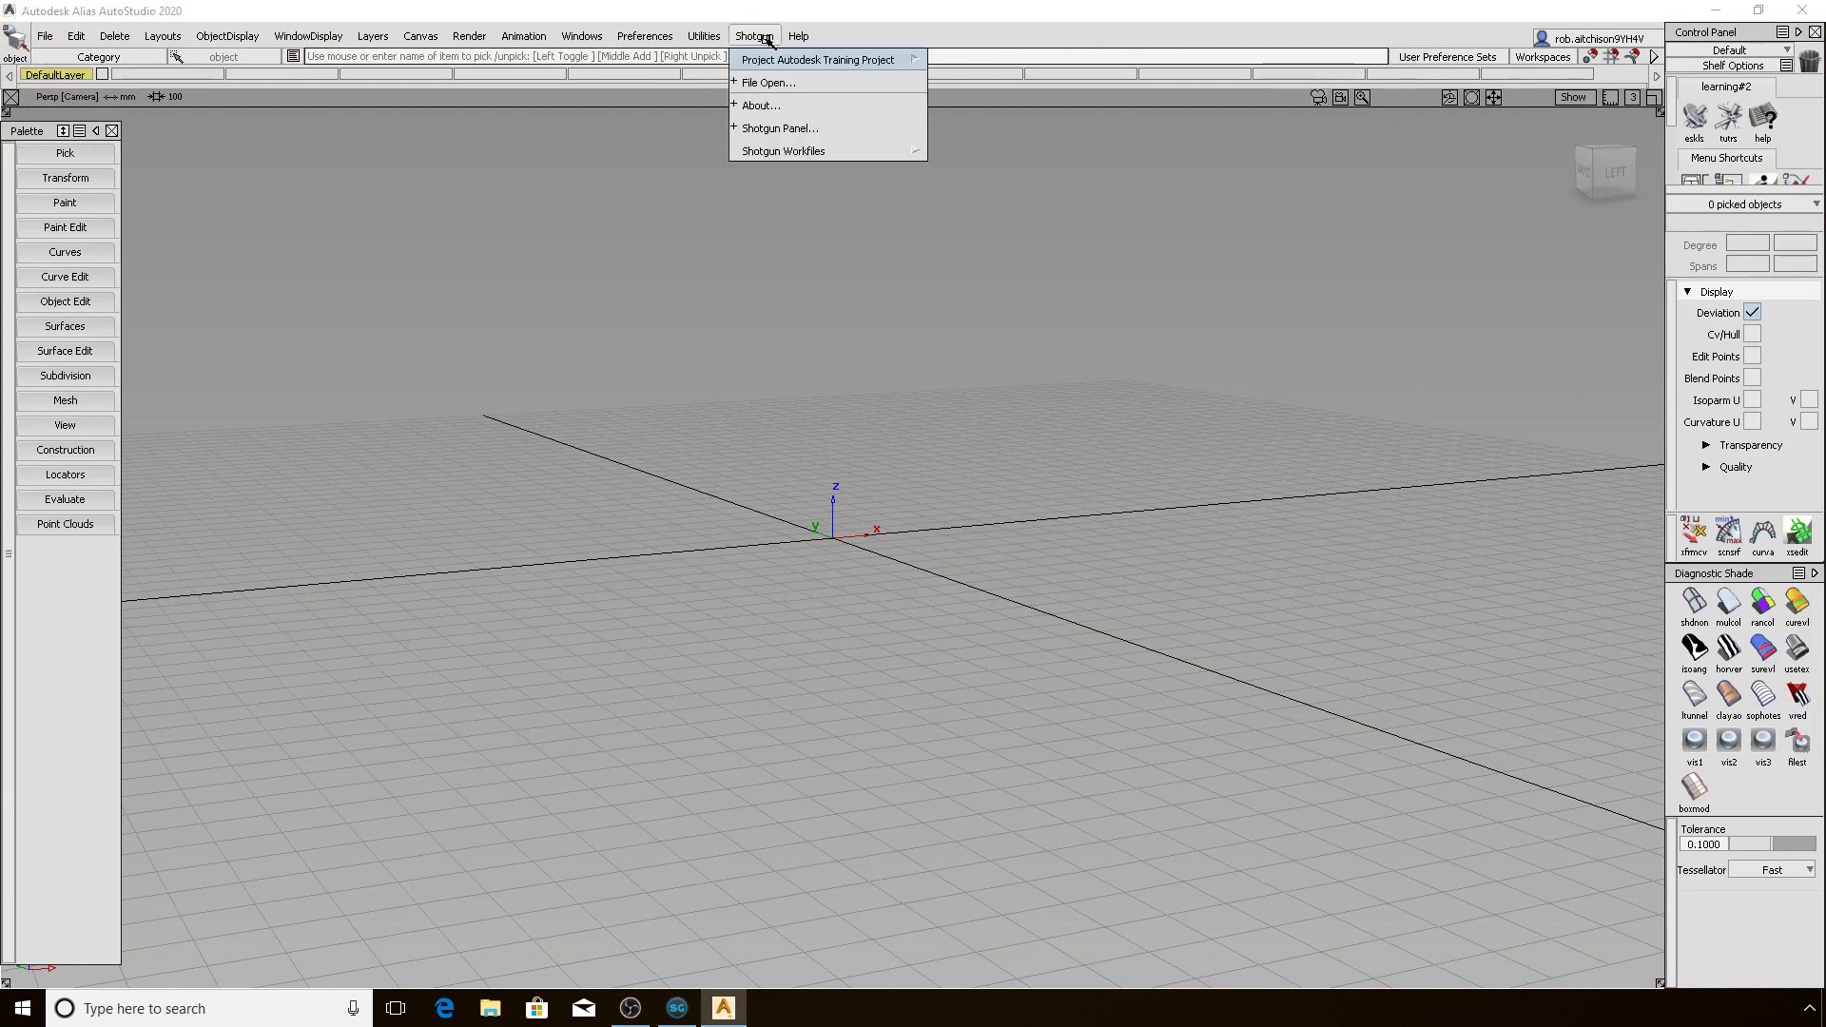
click(916, 62)
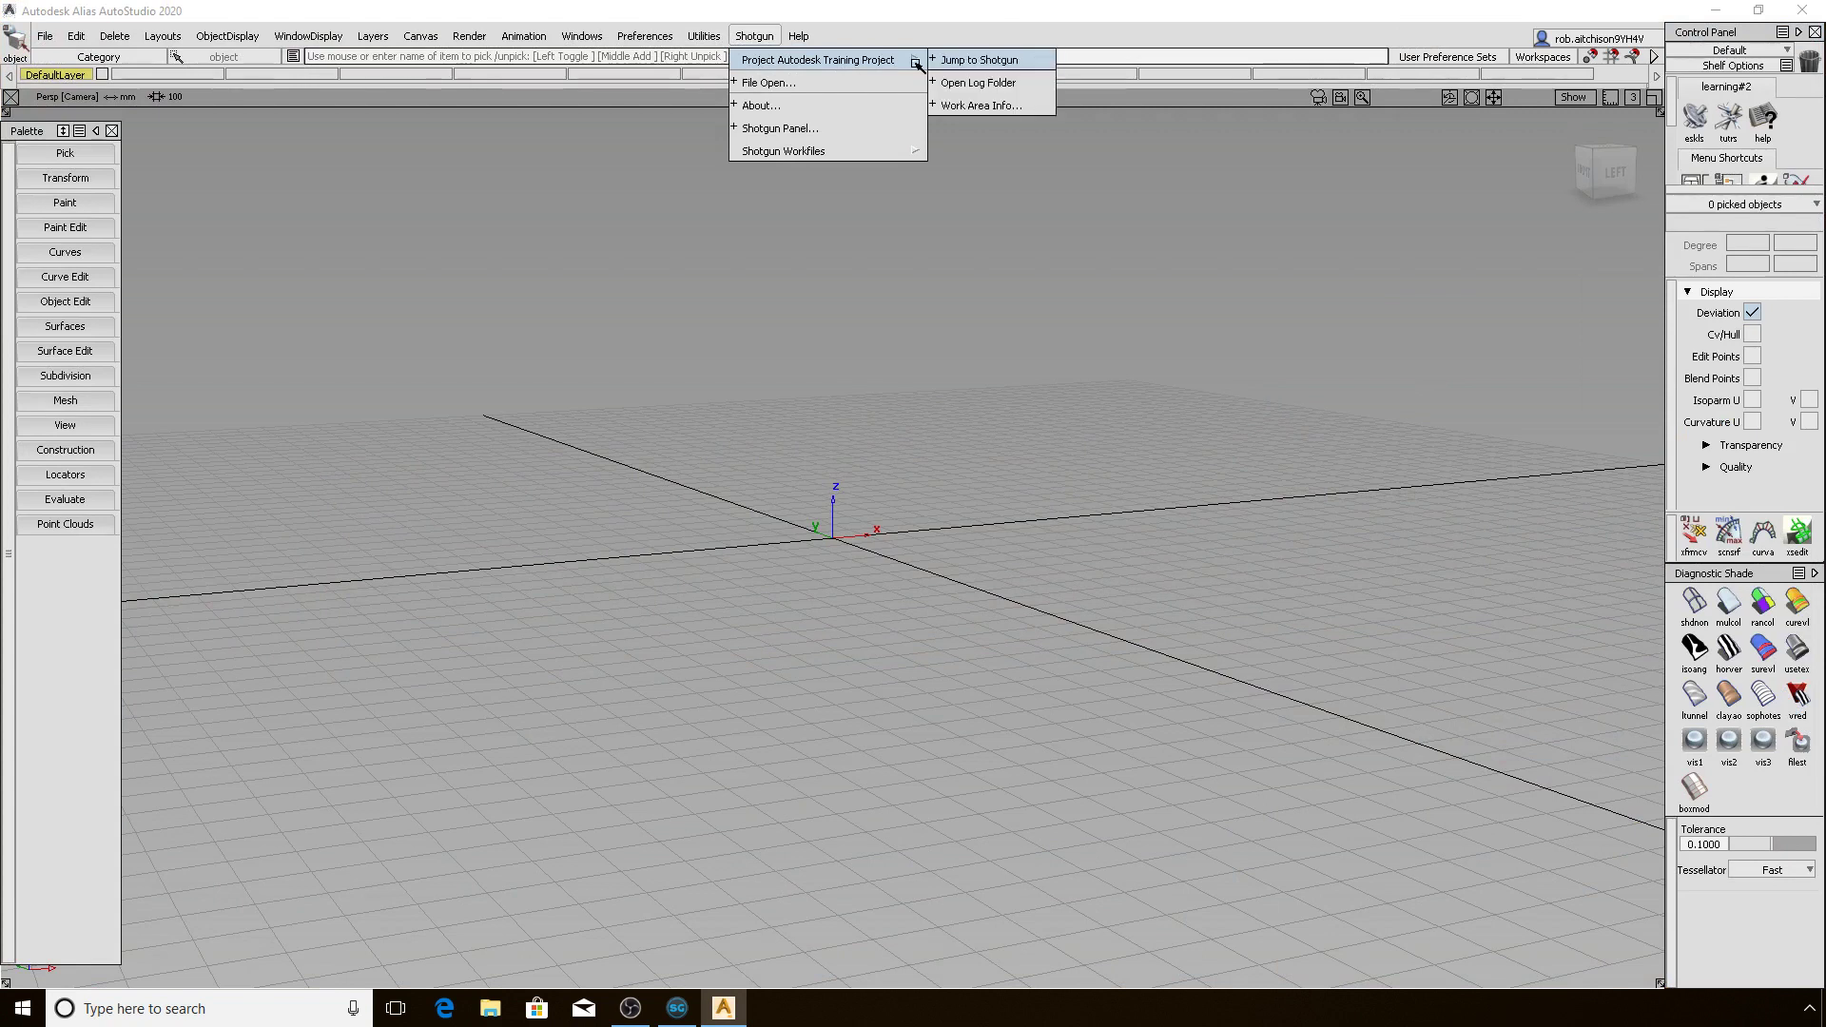
click(1032, 108)
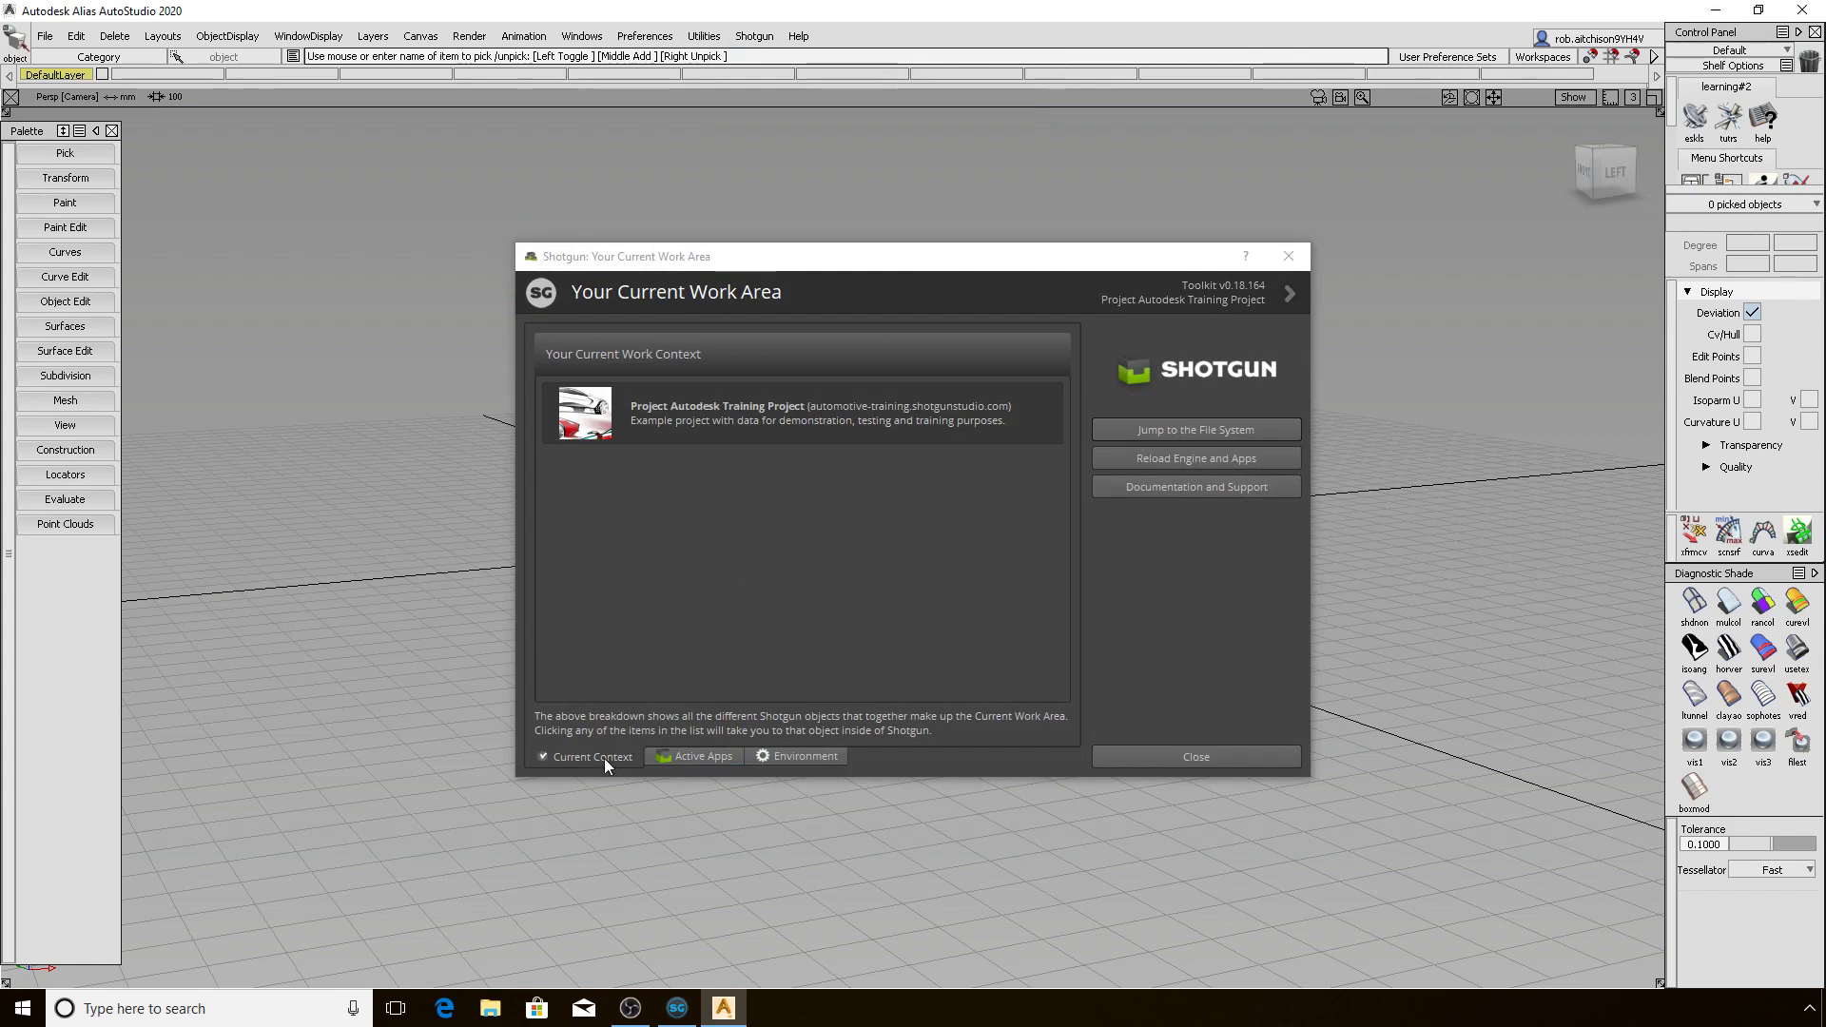
Check the Active Apps, Environment and About panels of the current work area
click(717, 757)
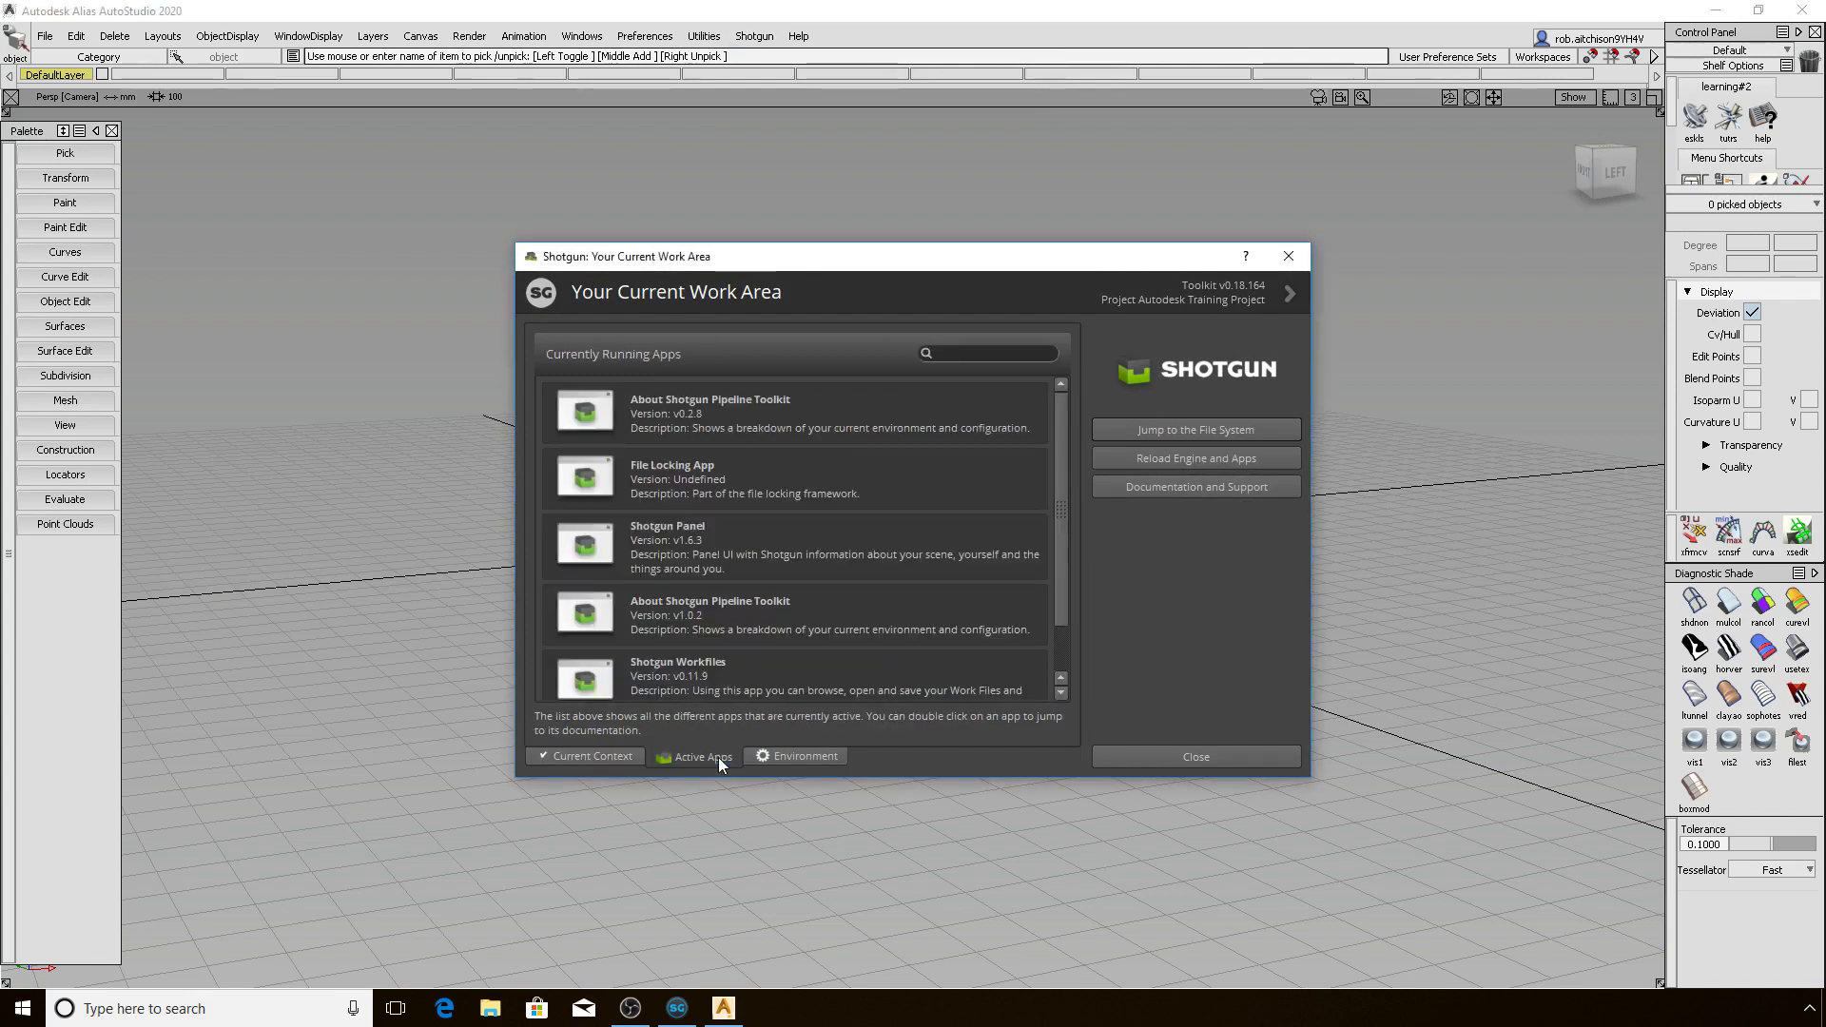
click(787, 759)
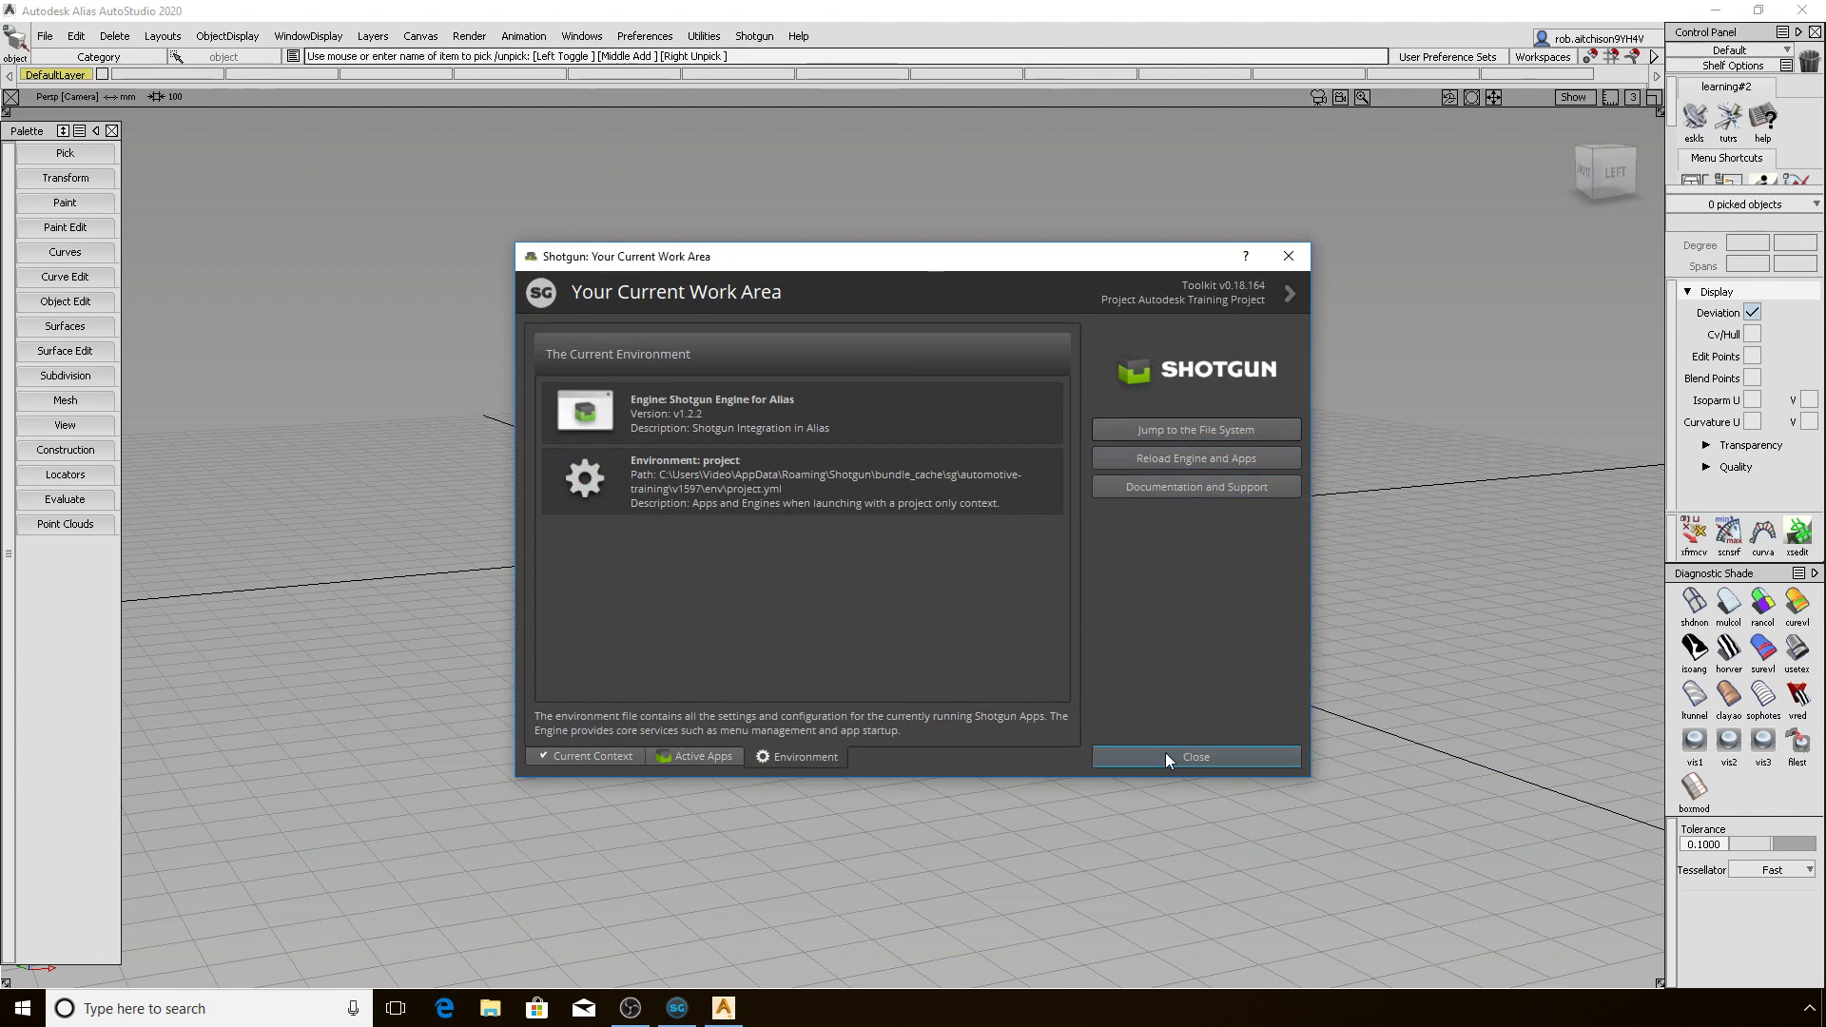
click(1287, 291)
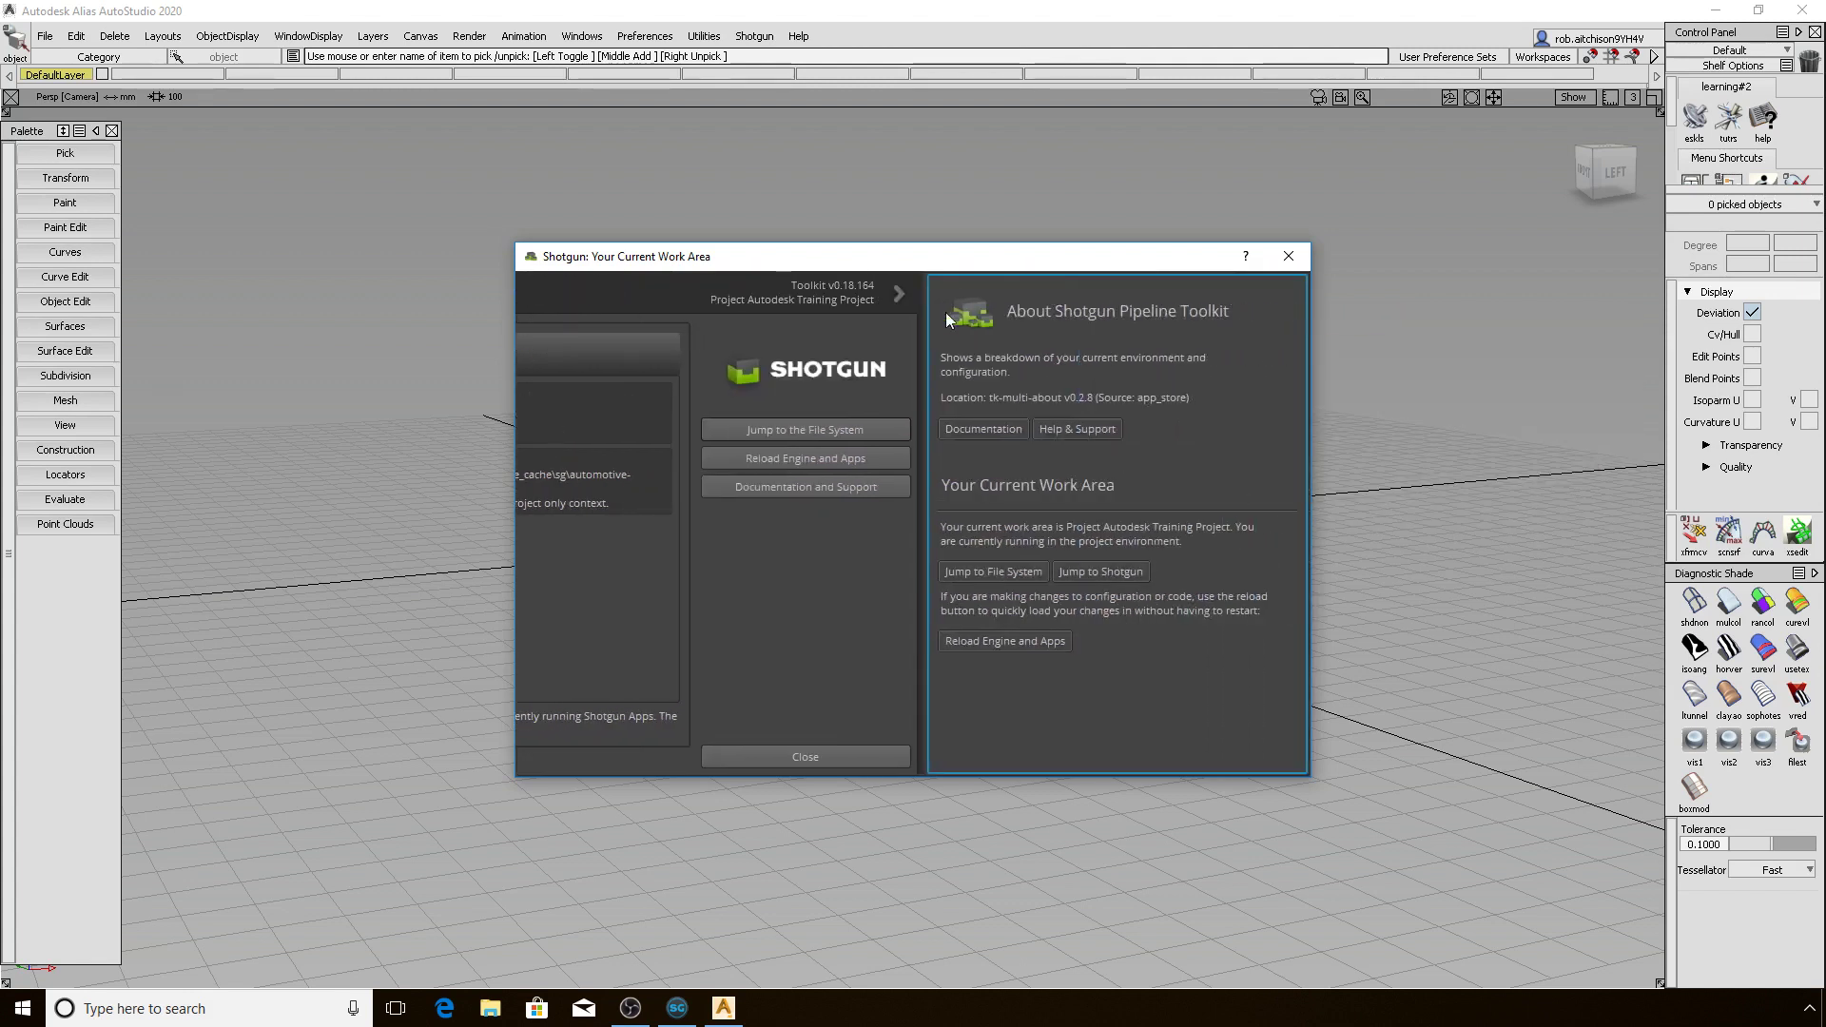
click(897, 291)
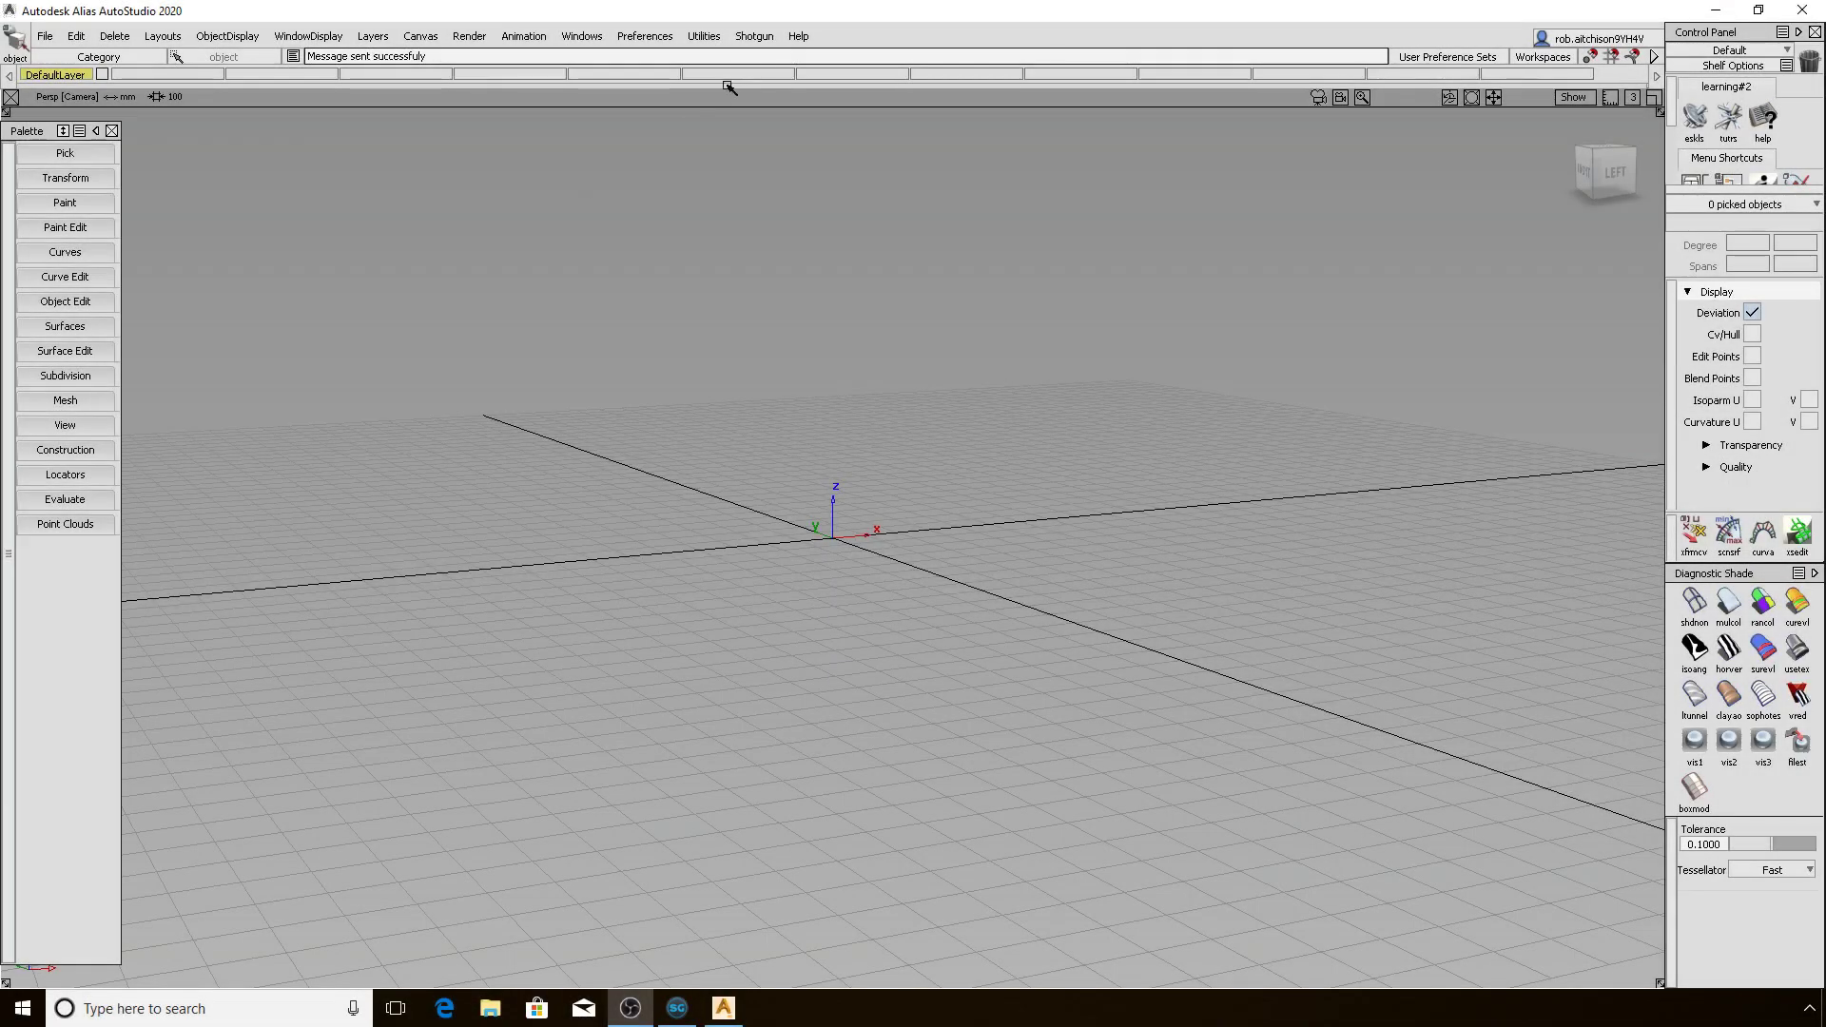
Open the Shotgun Workfiles File Open browser and shift it slightly left
click(756, 36)
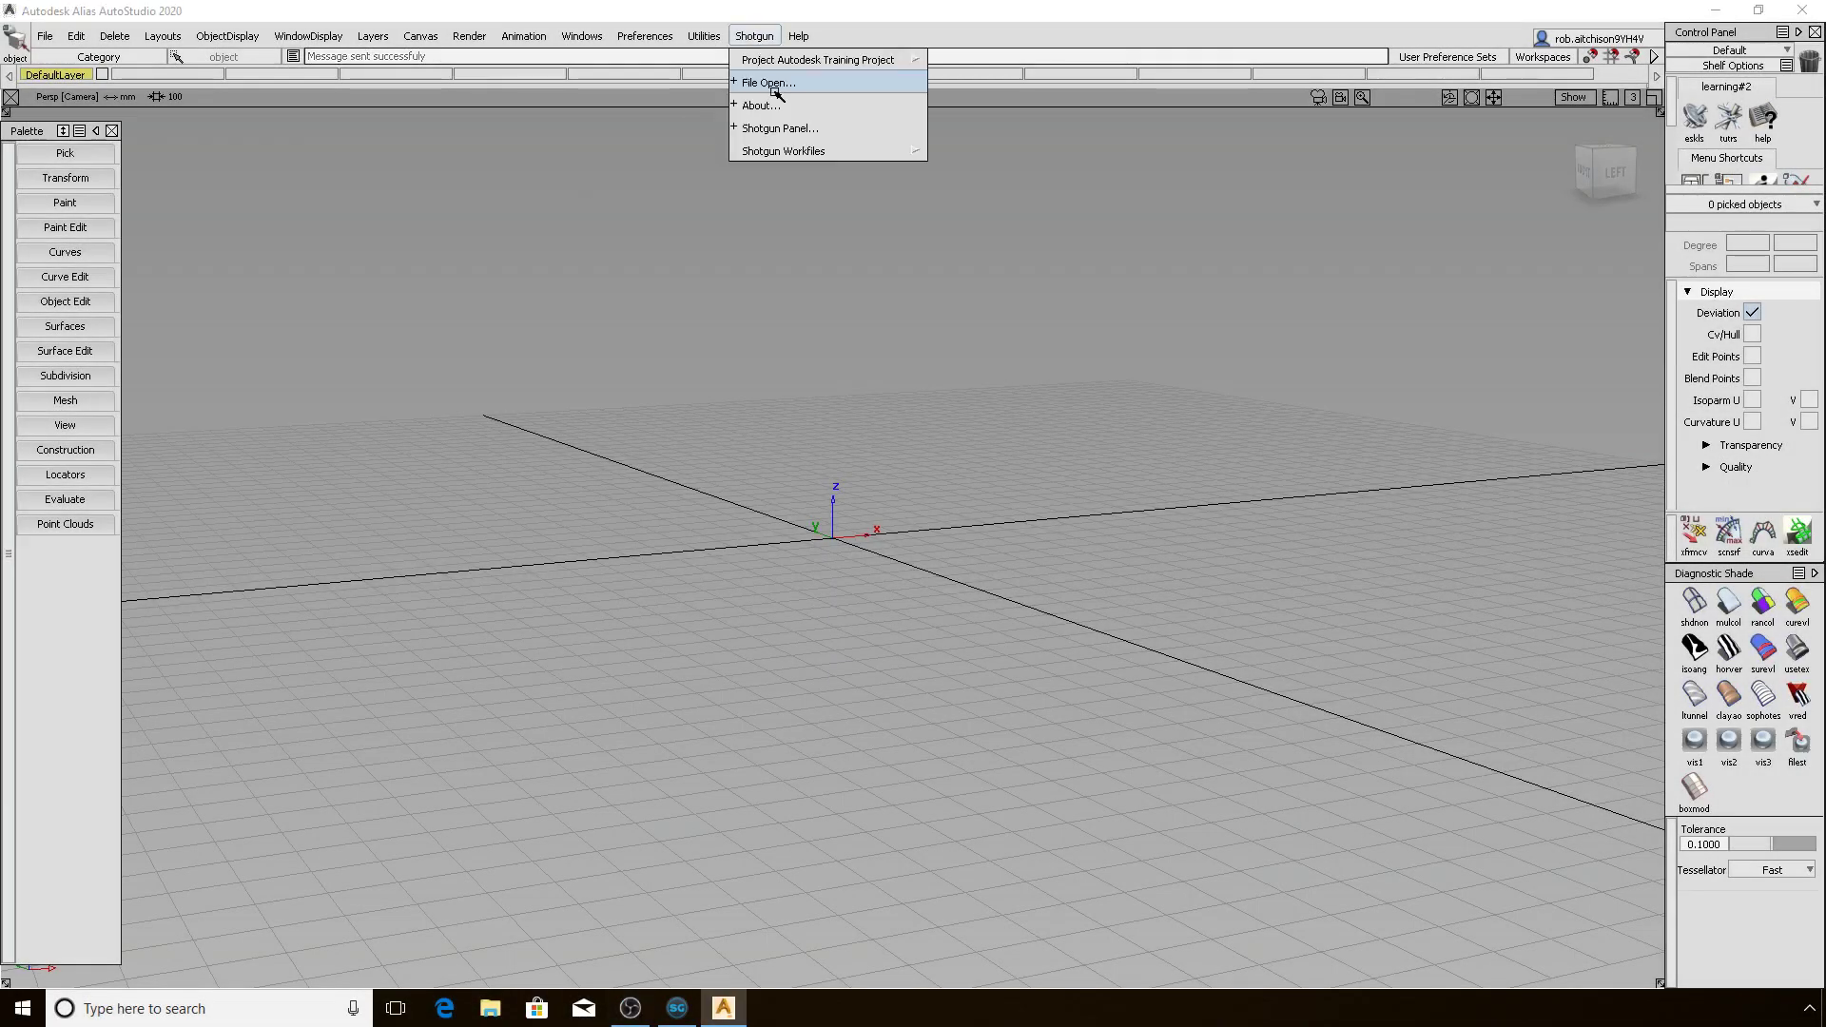
mouse_move(818, 152)
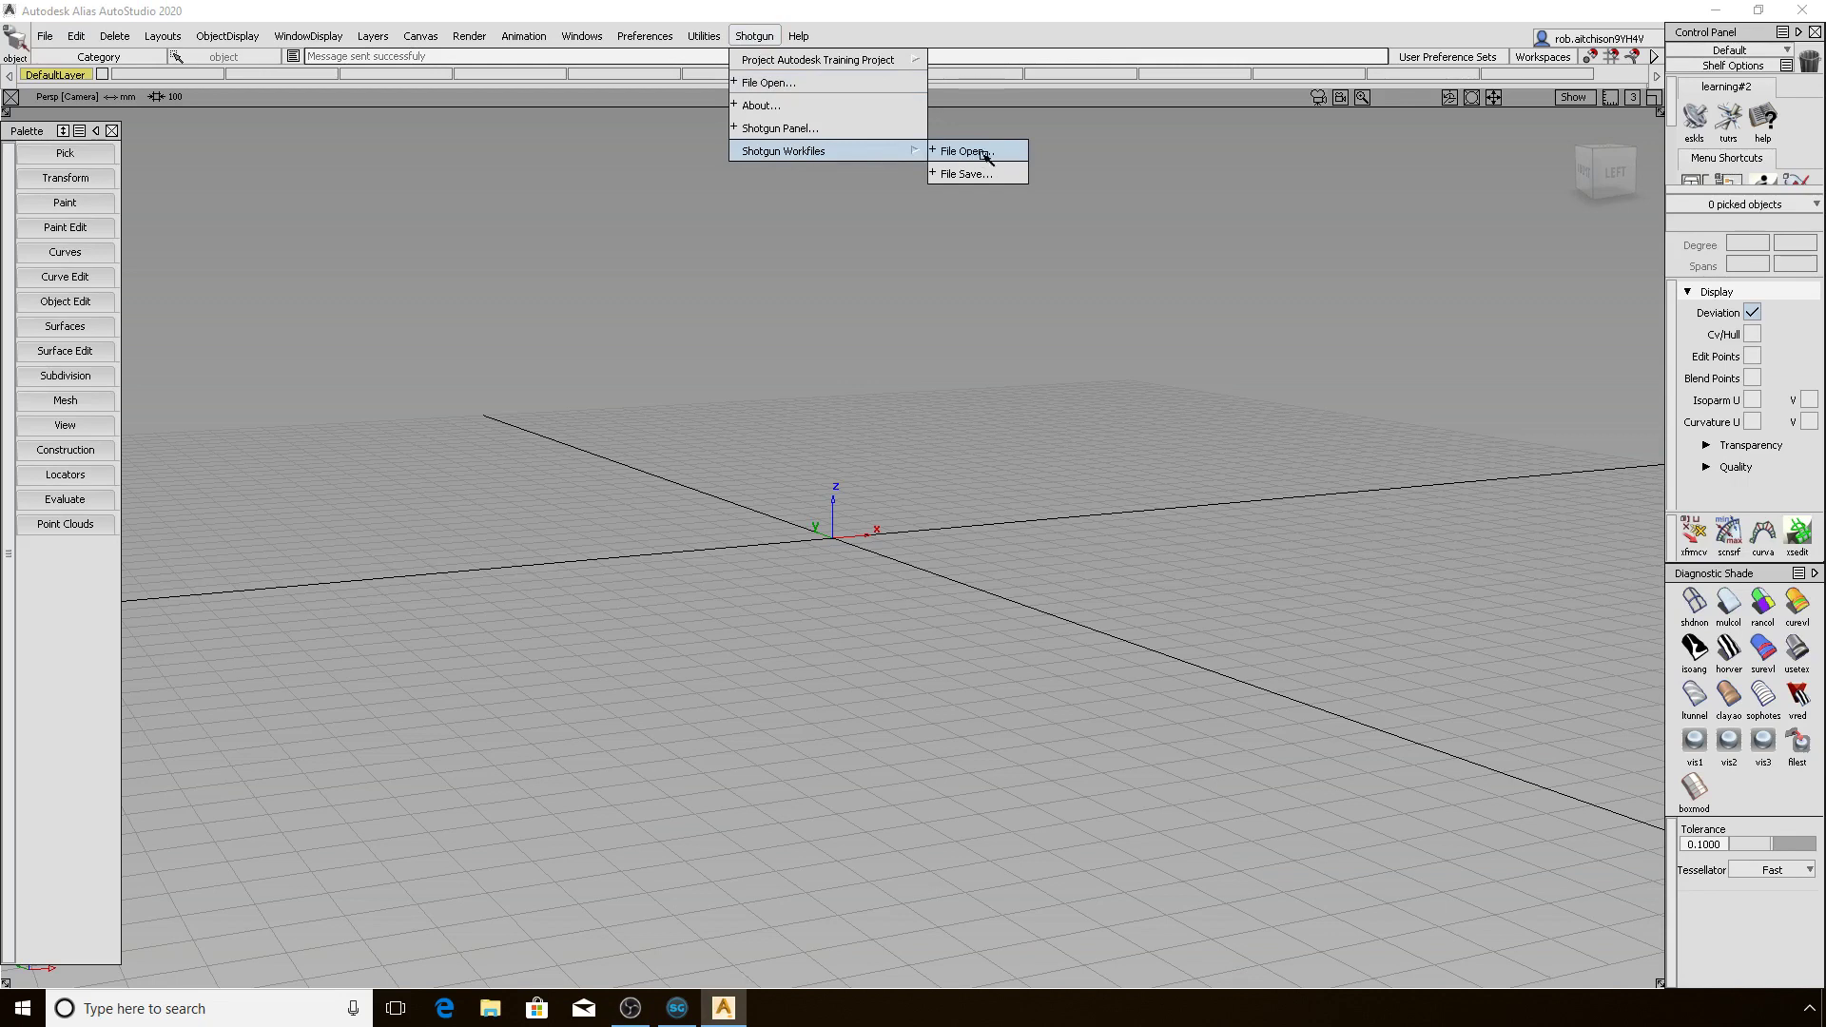
click(825, 85)
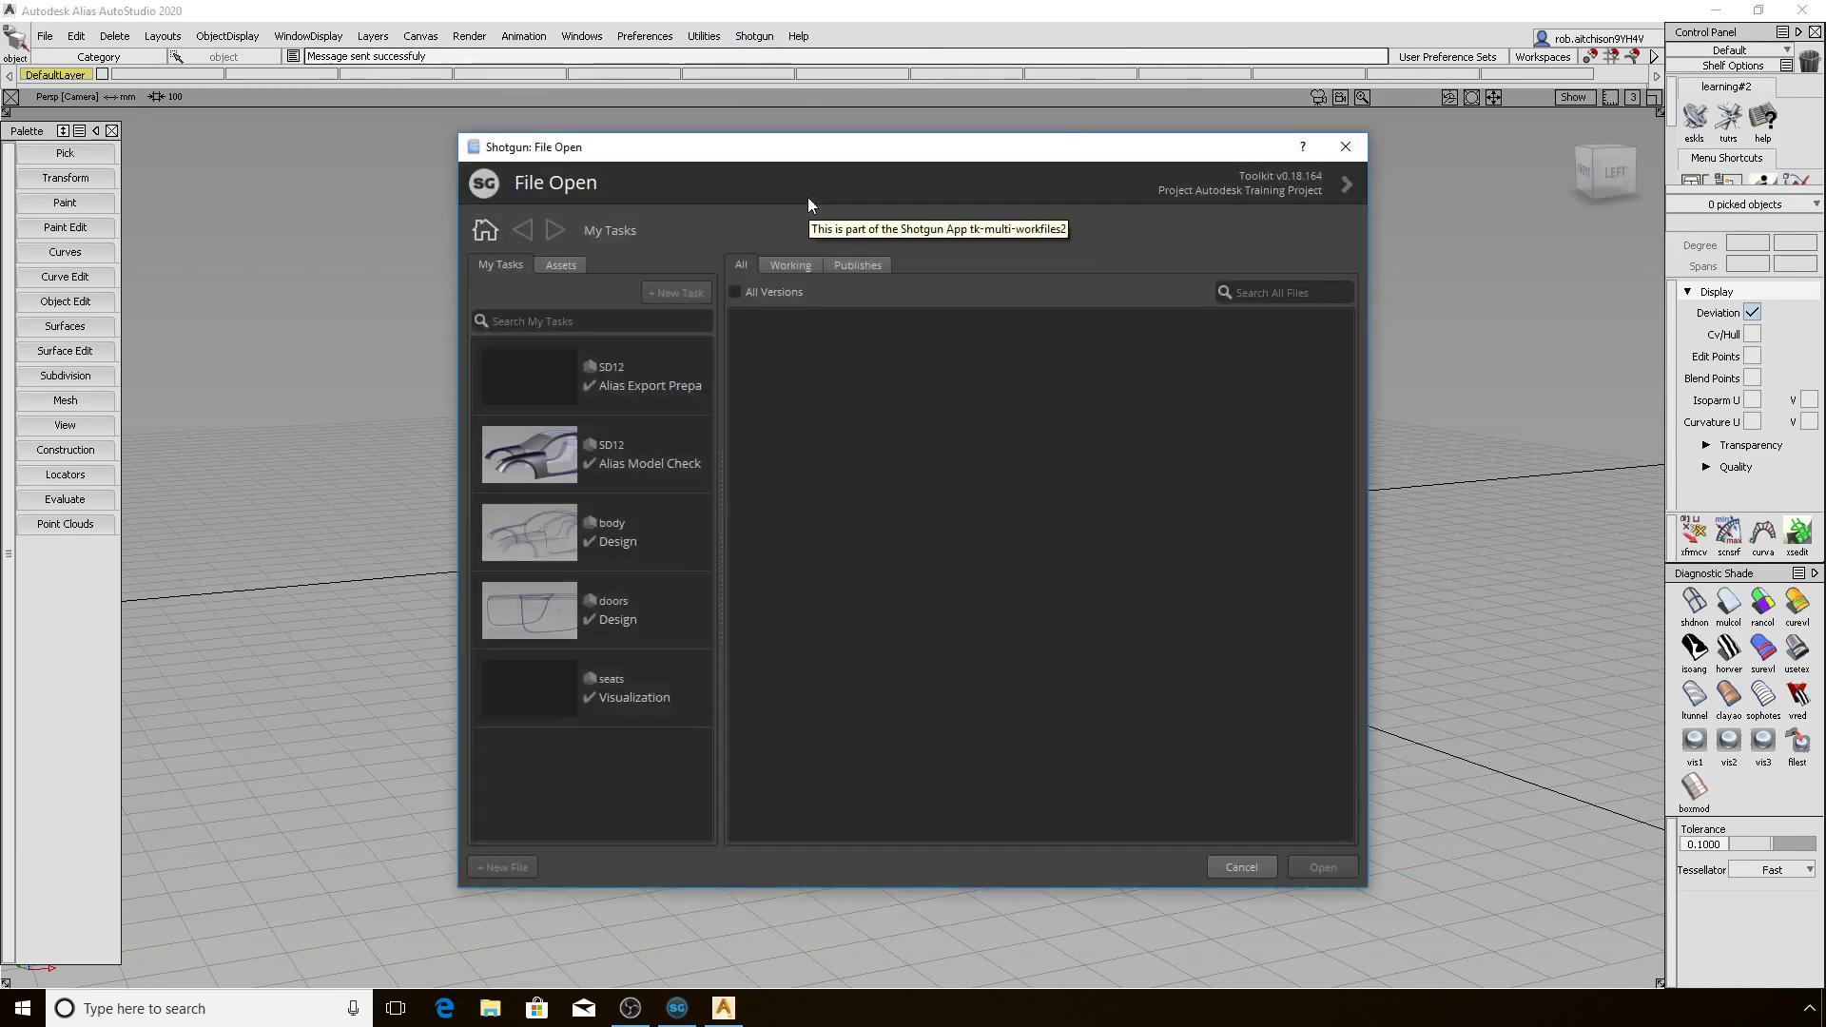
drag(824, 154, 755, 155)
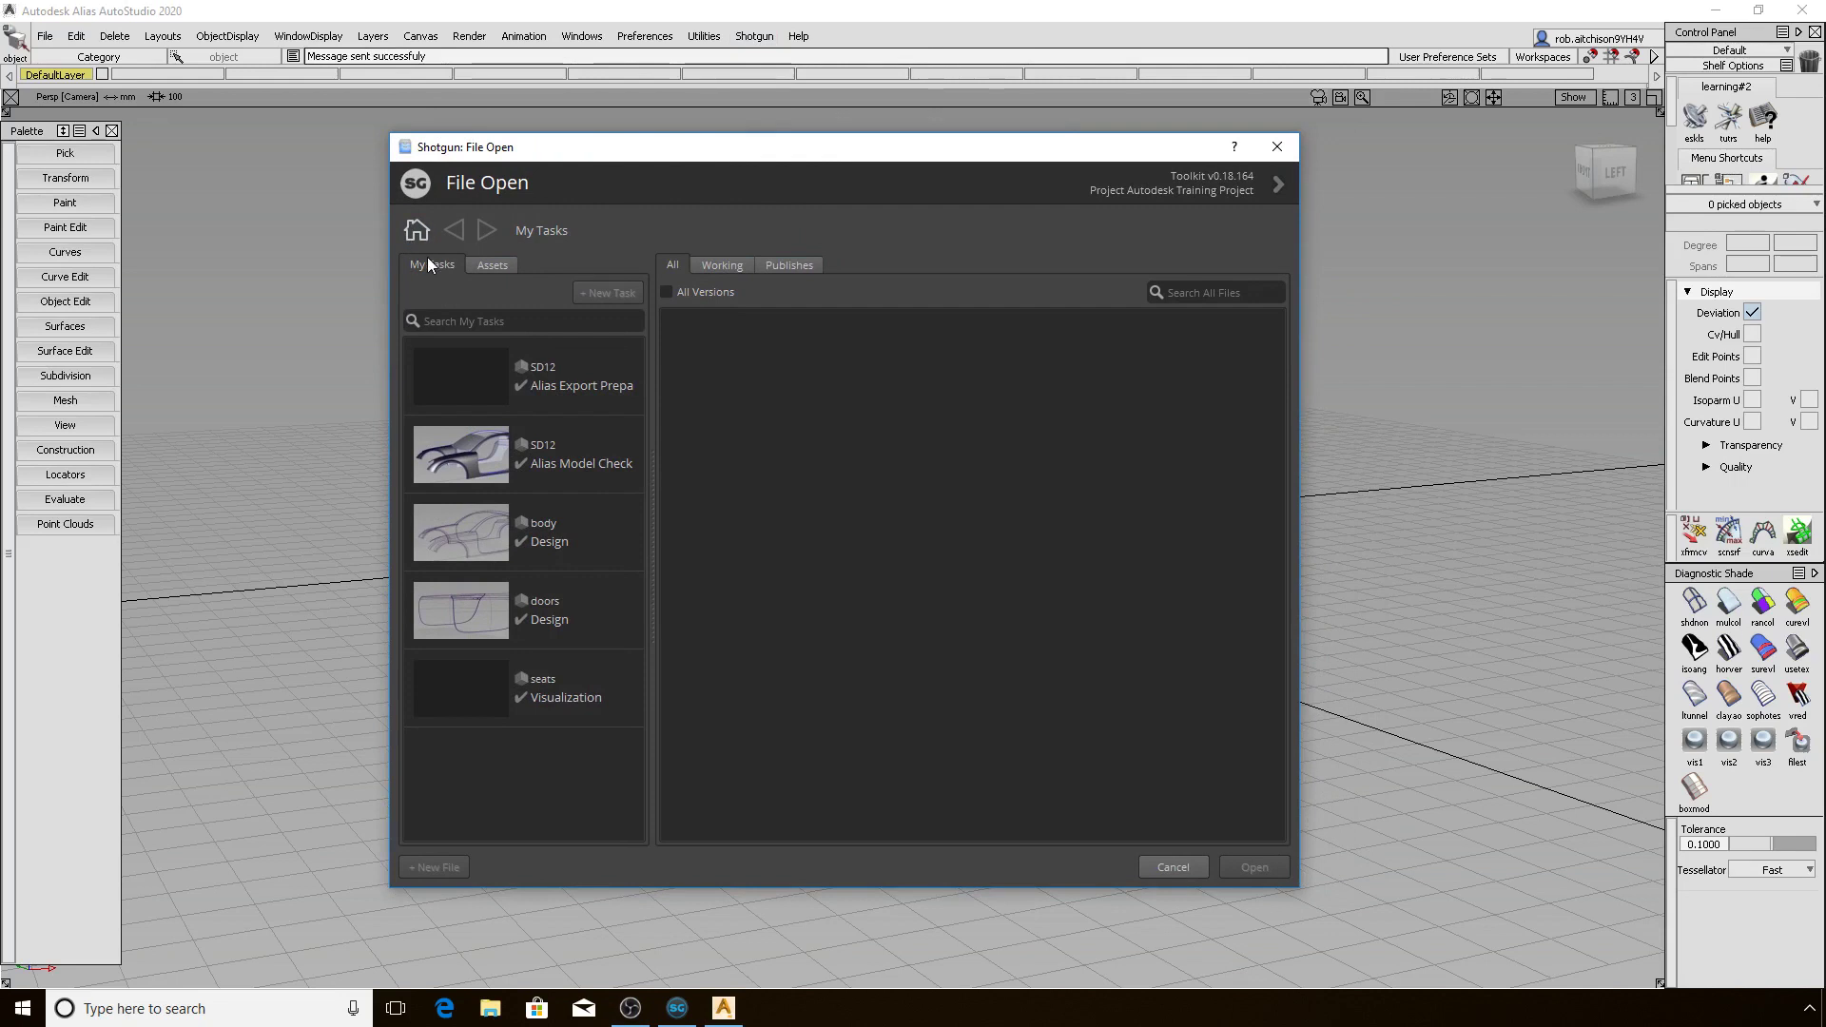
Browse by Assets, expand Concept, and search the assets for 'light'
click(490, 265)
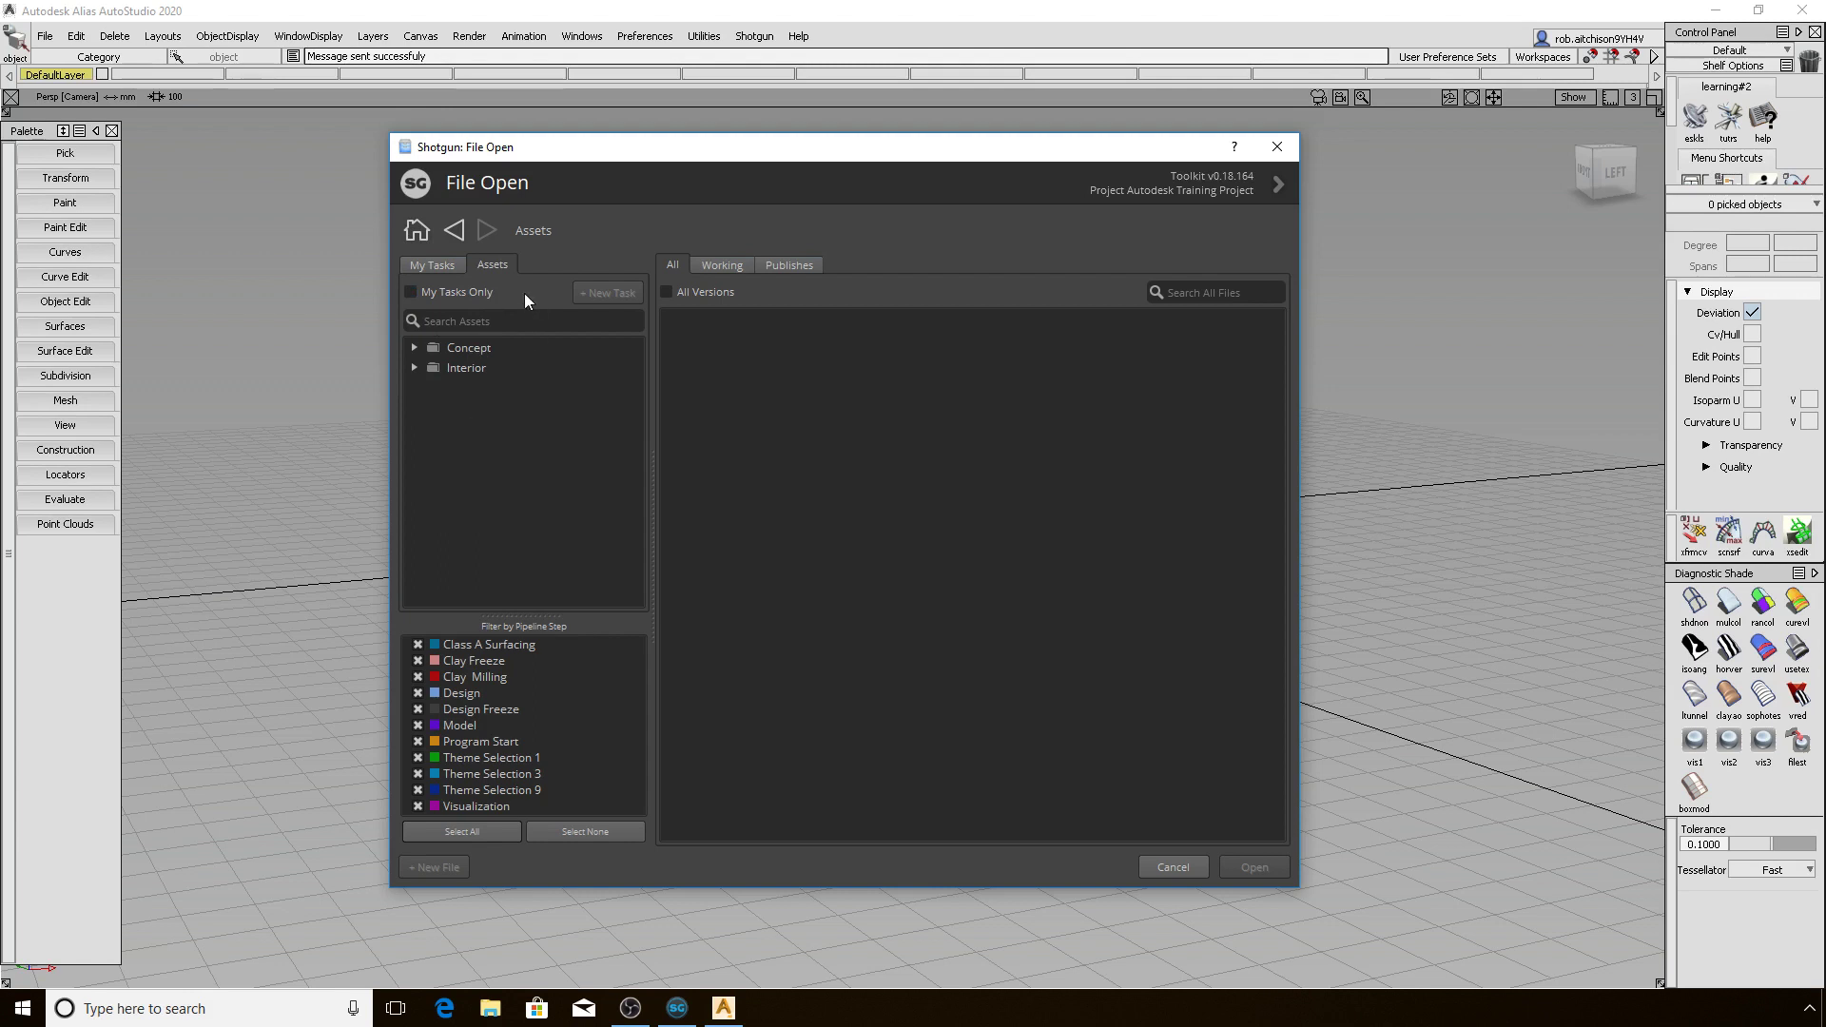
click(419, 346)
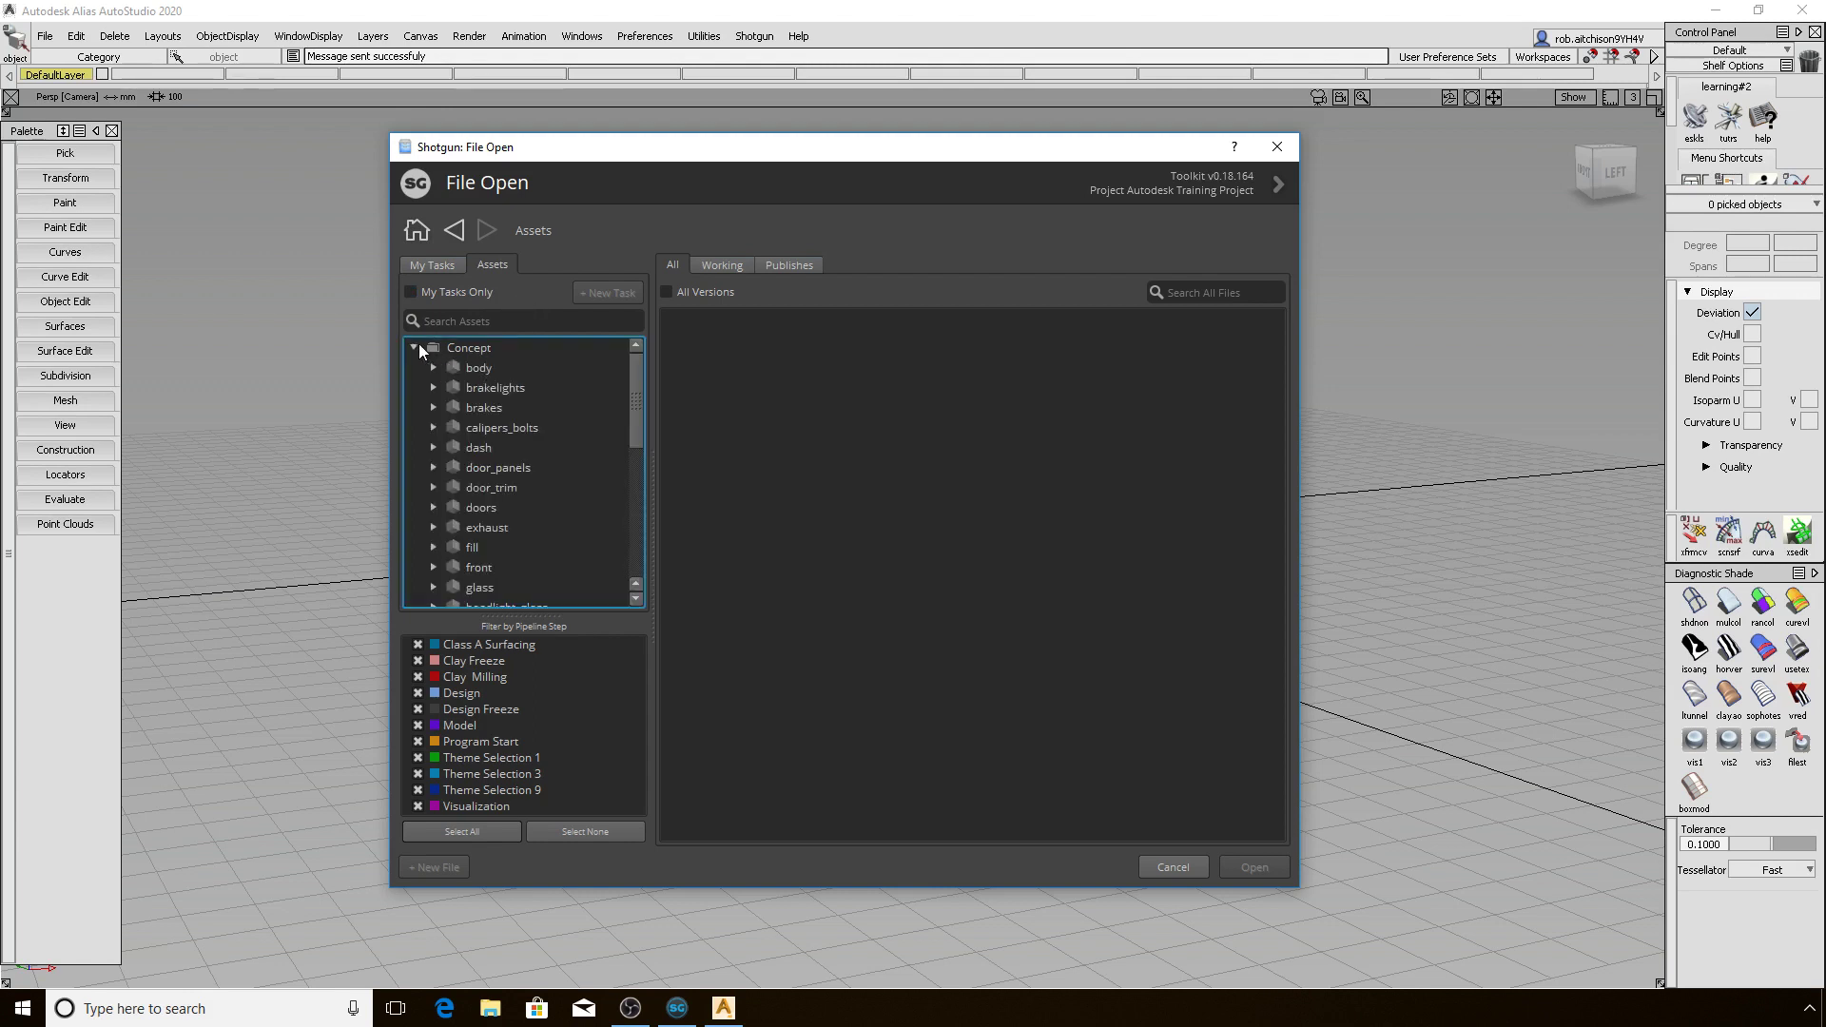
click(425, 298)
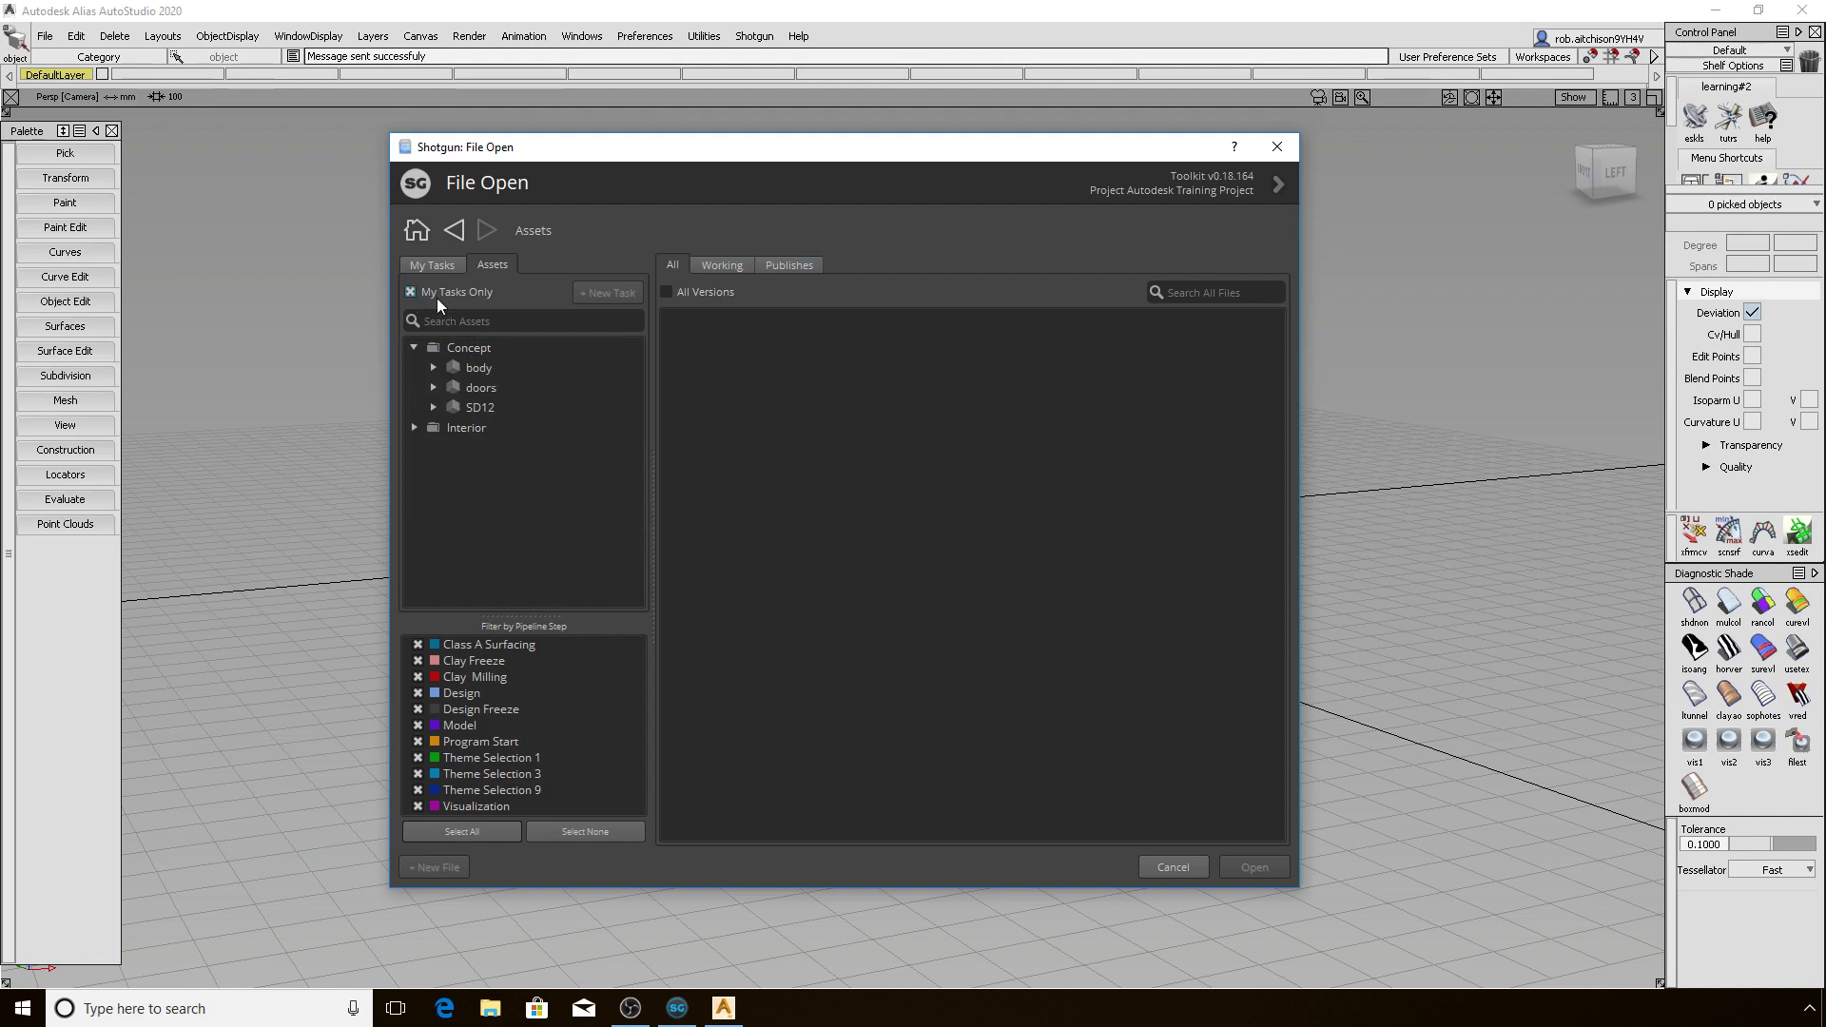
click(438, 297)
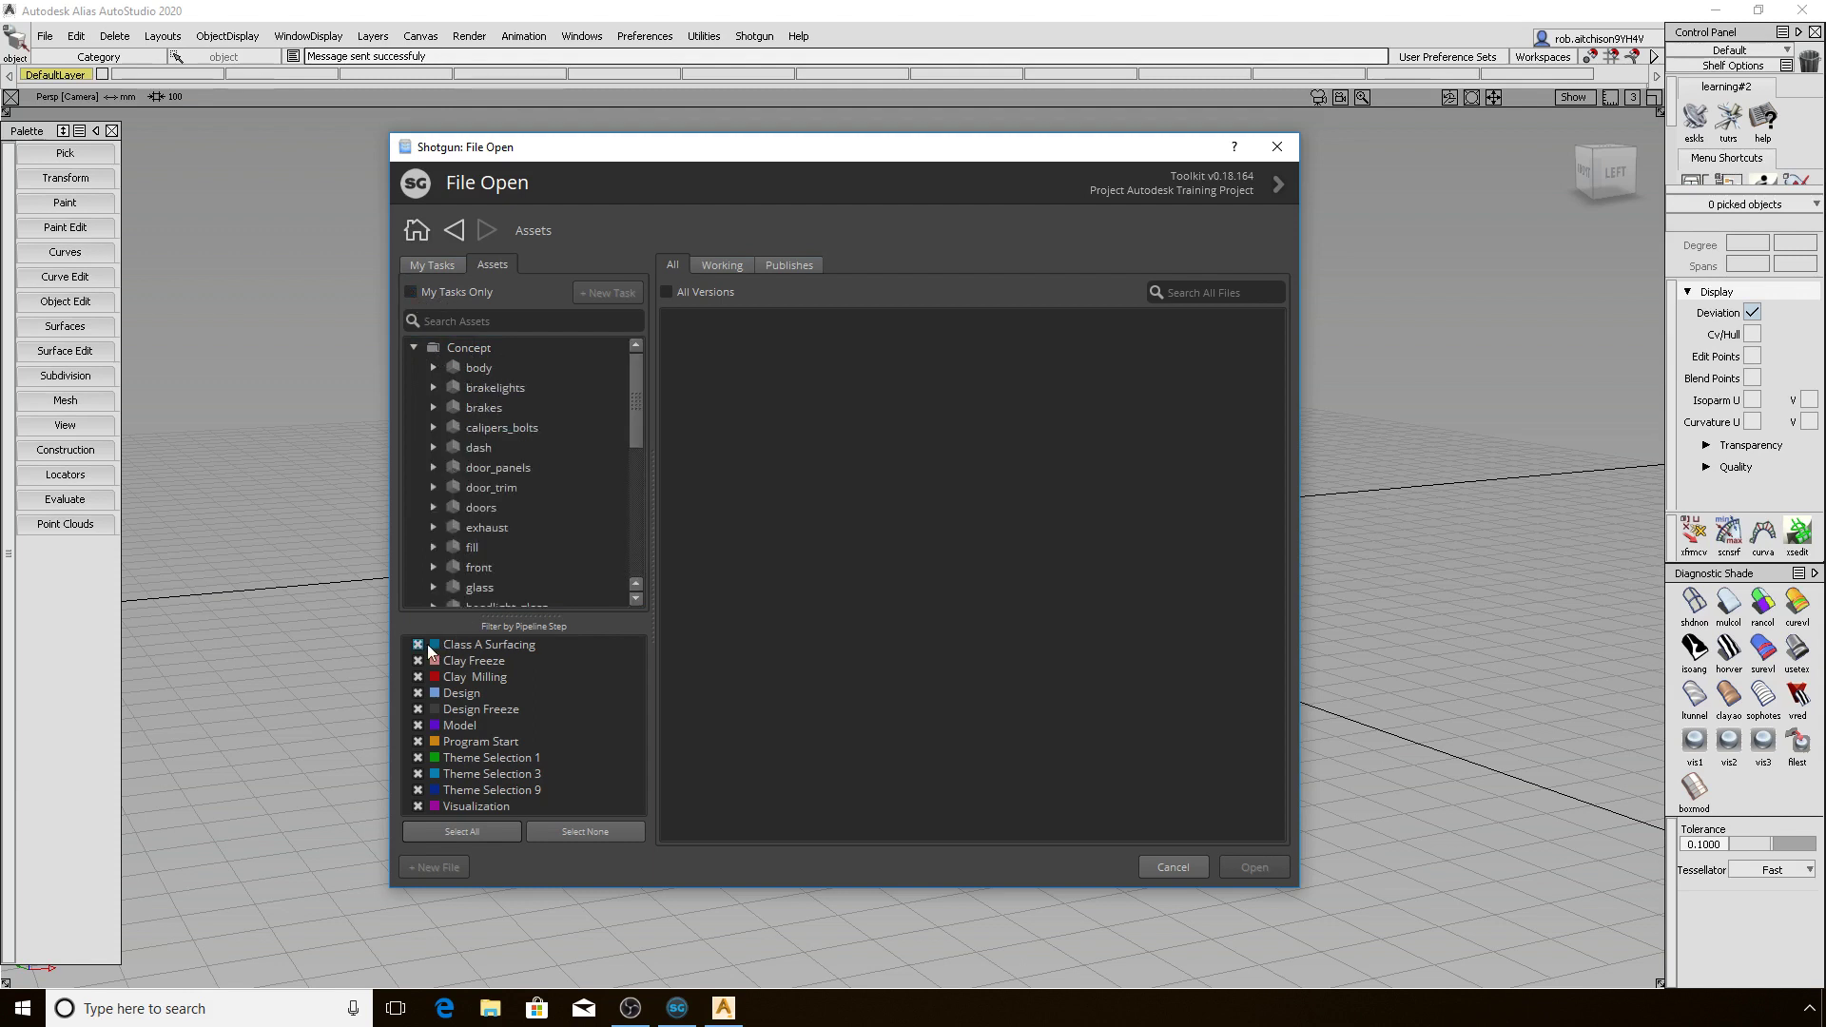
click(573, 829)
click(473, 829)
click(493, 321)
text(light)
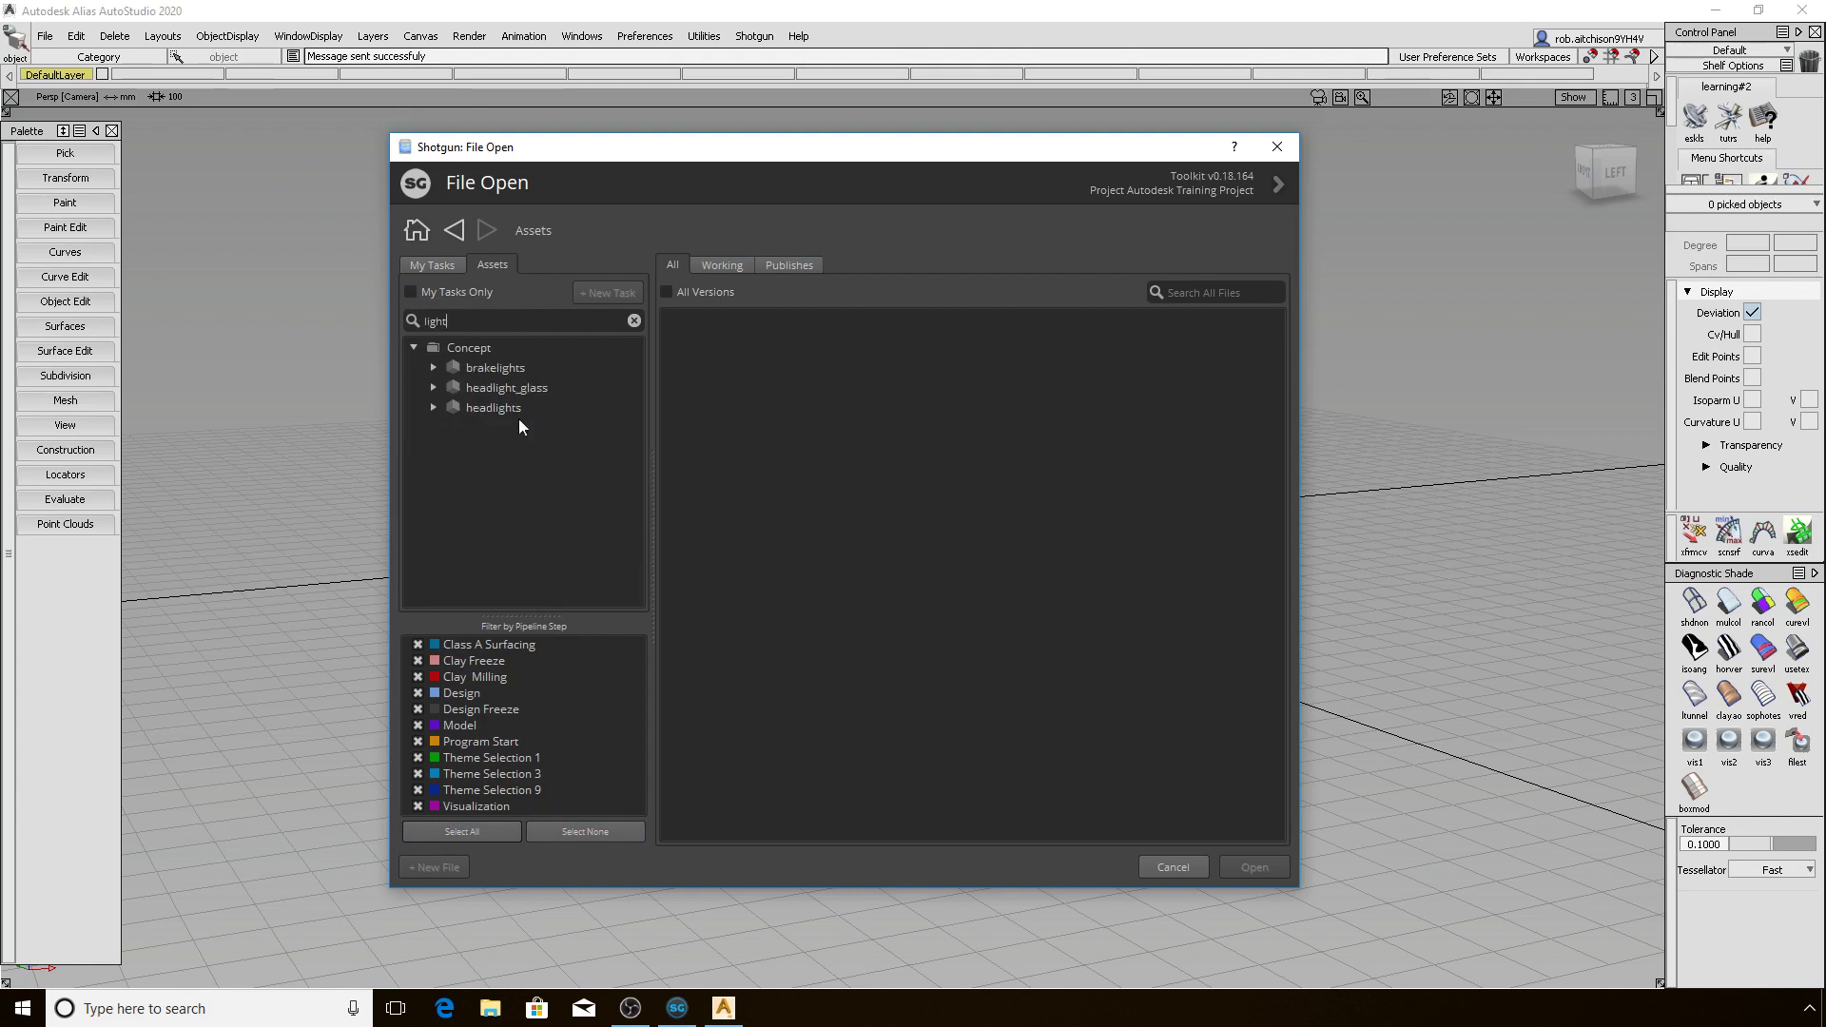
Clear the 'light' search and select the doors Design task under My Tasks
click(635, 321)
click(442, 266)
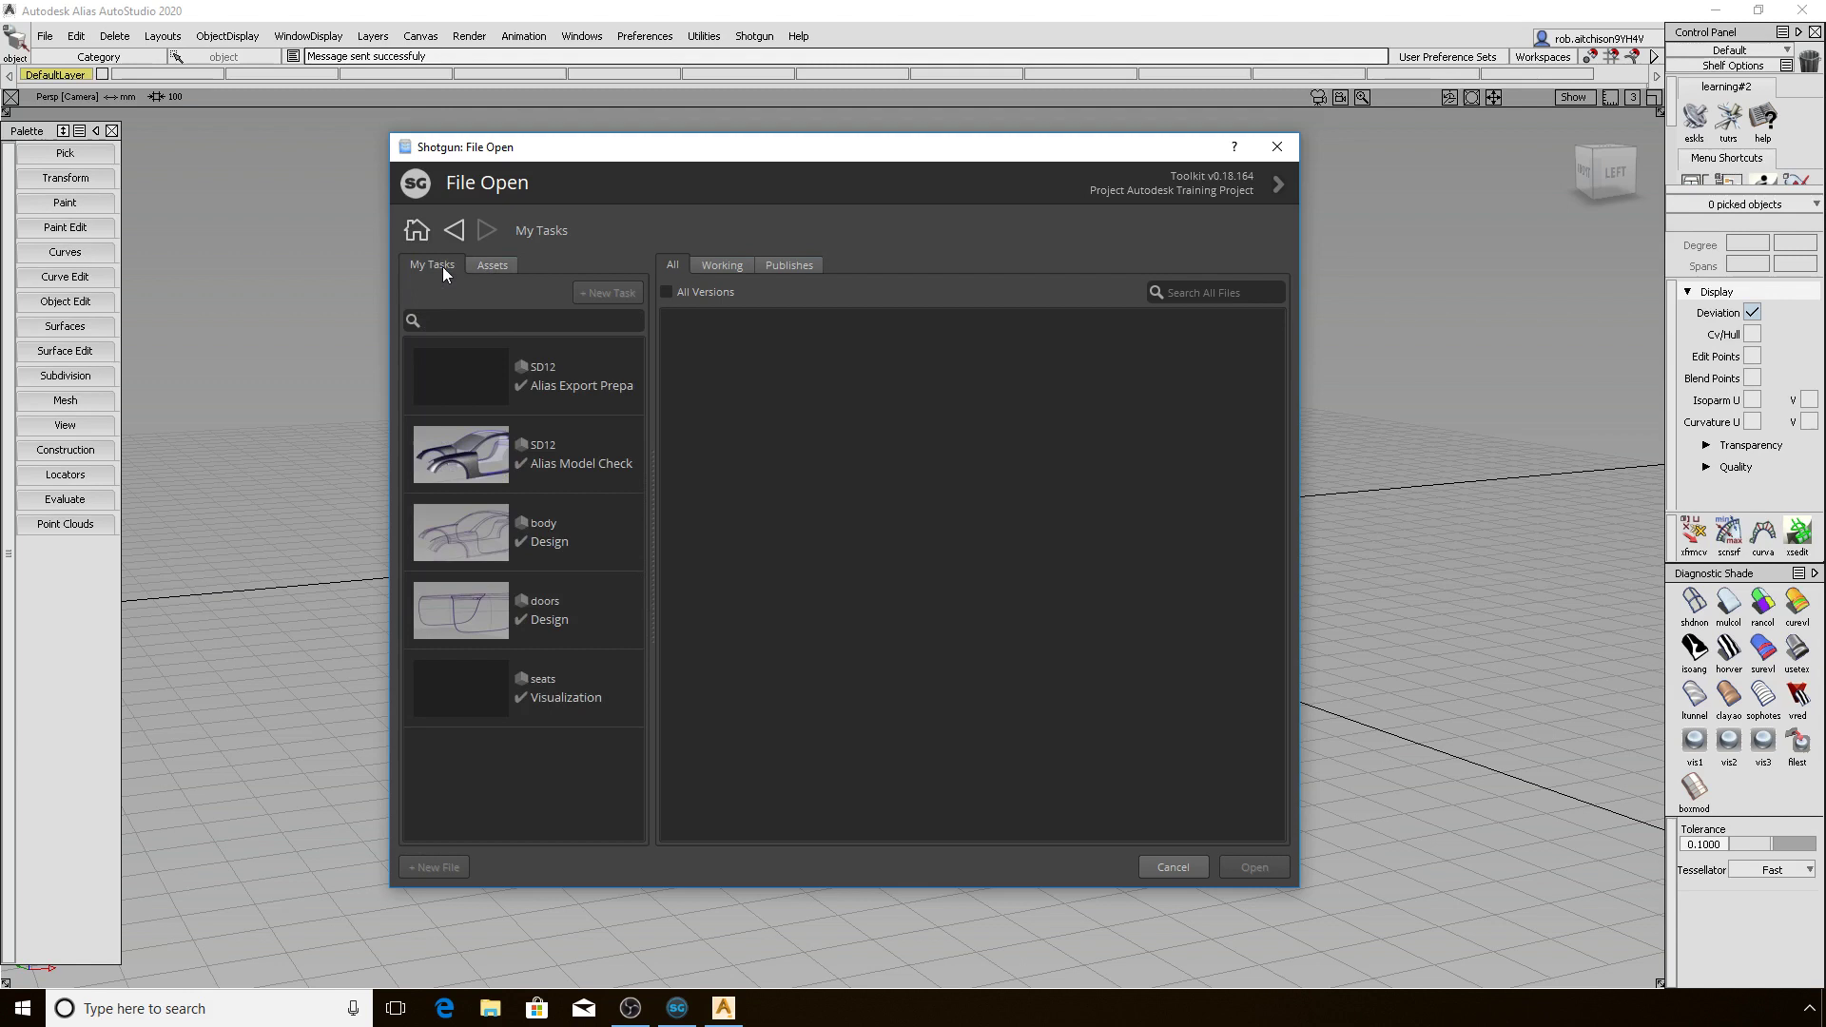
click(556, 468)
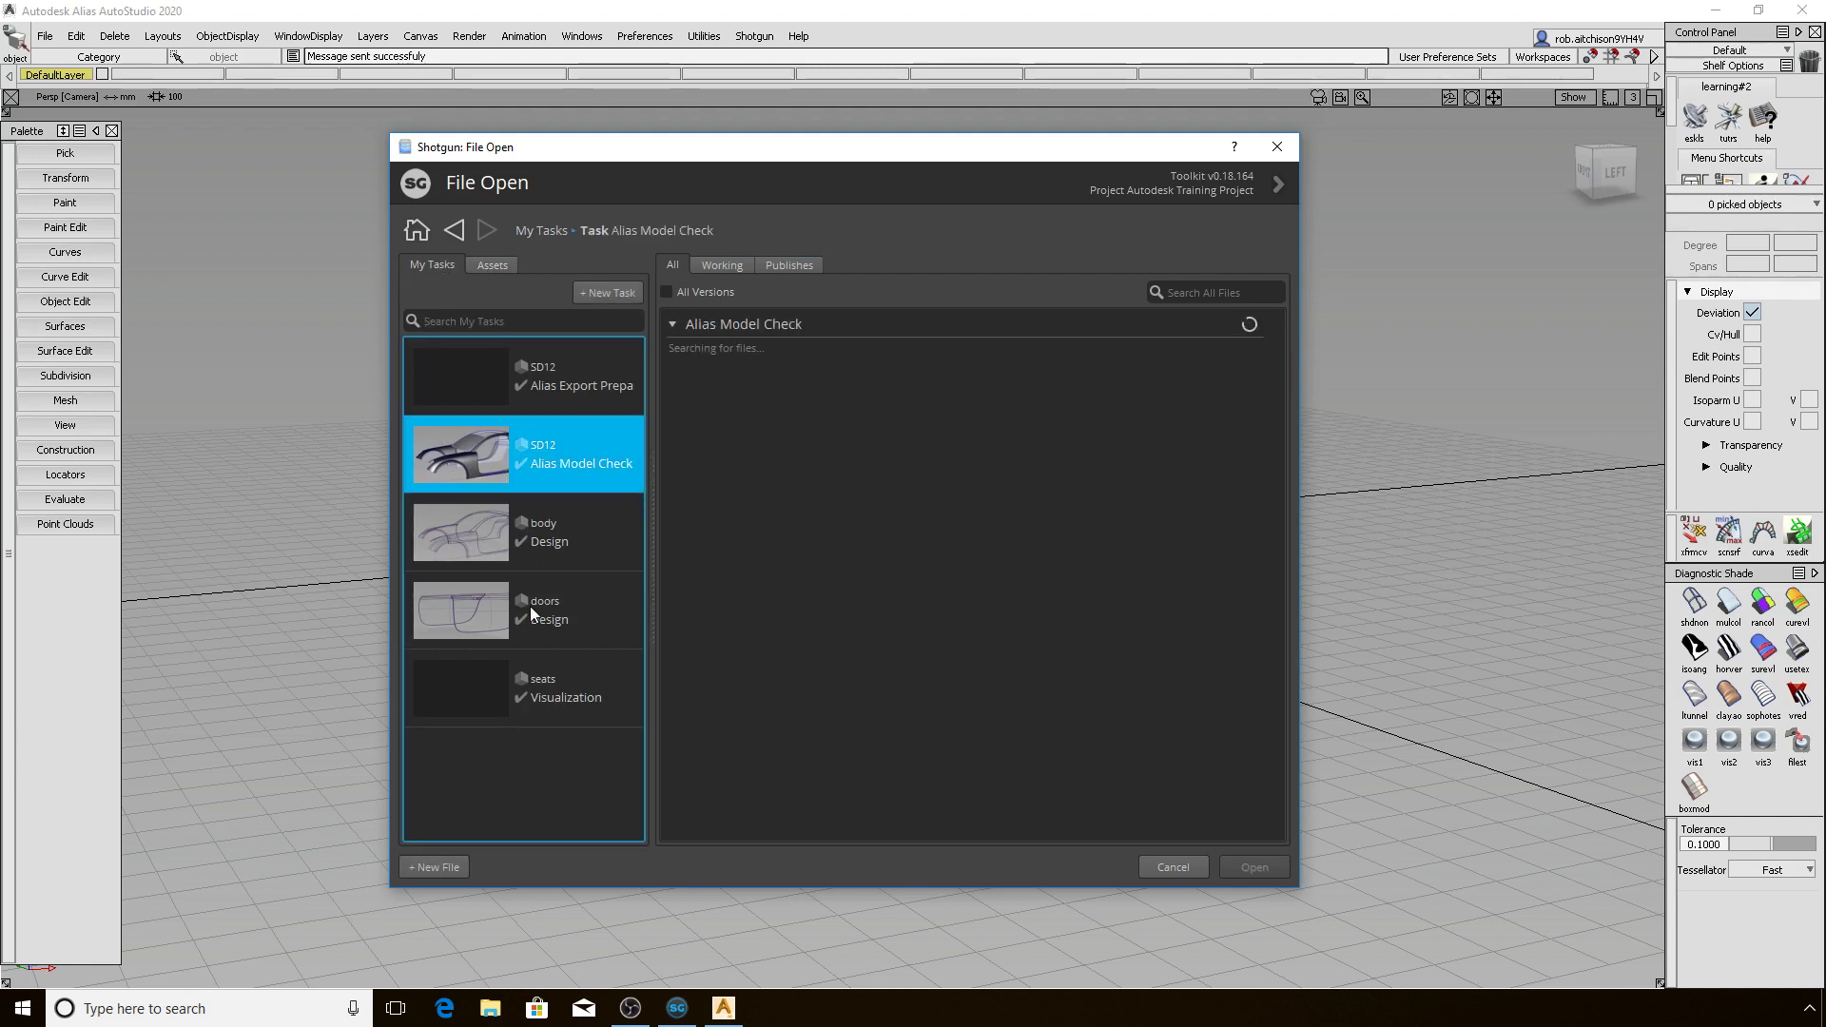
click(527, 606)
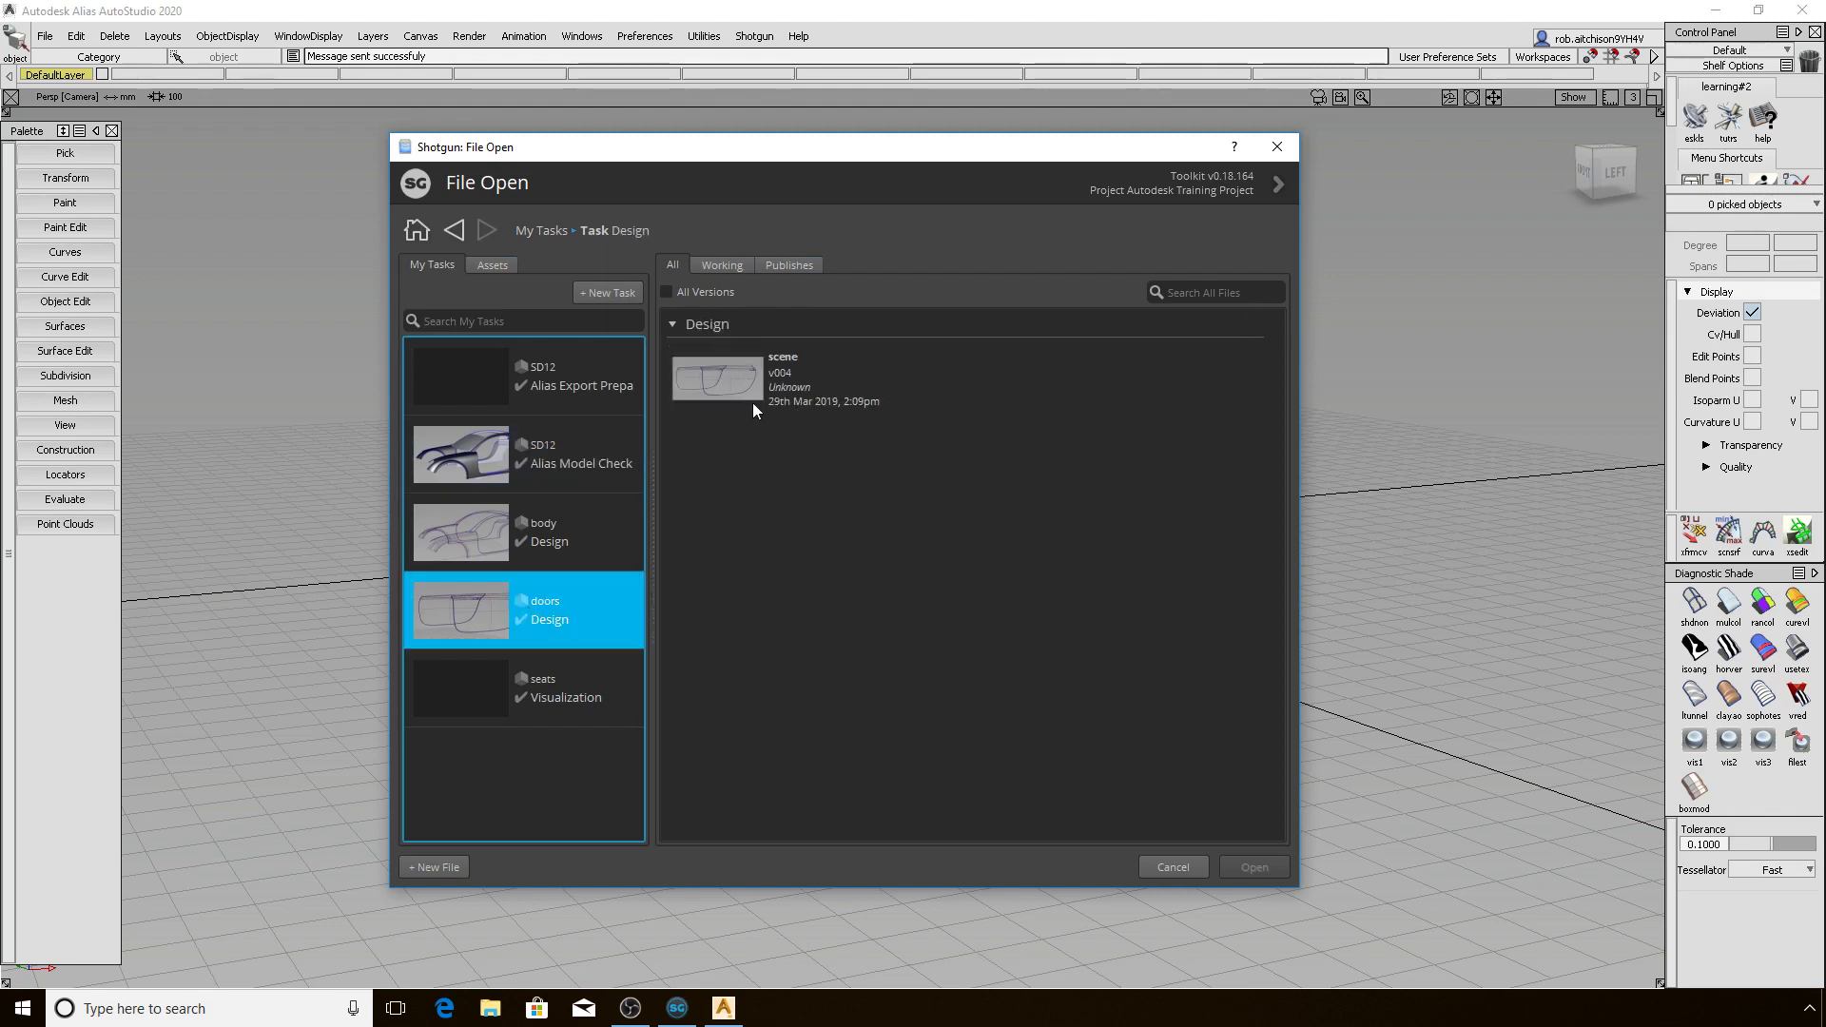
Try the All Versions, working and published filters on the doors scene files
click(667, 293)
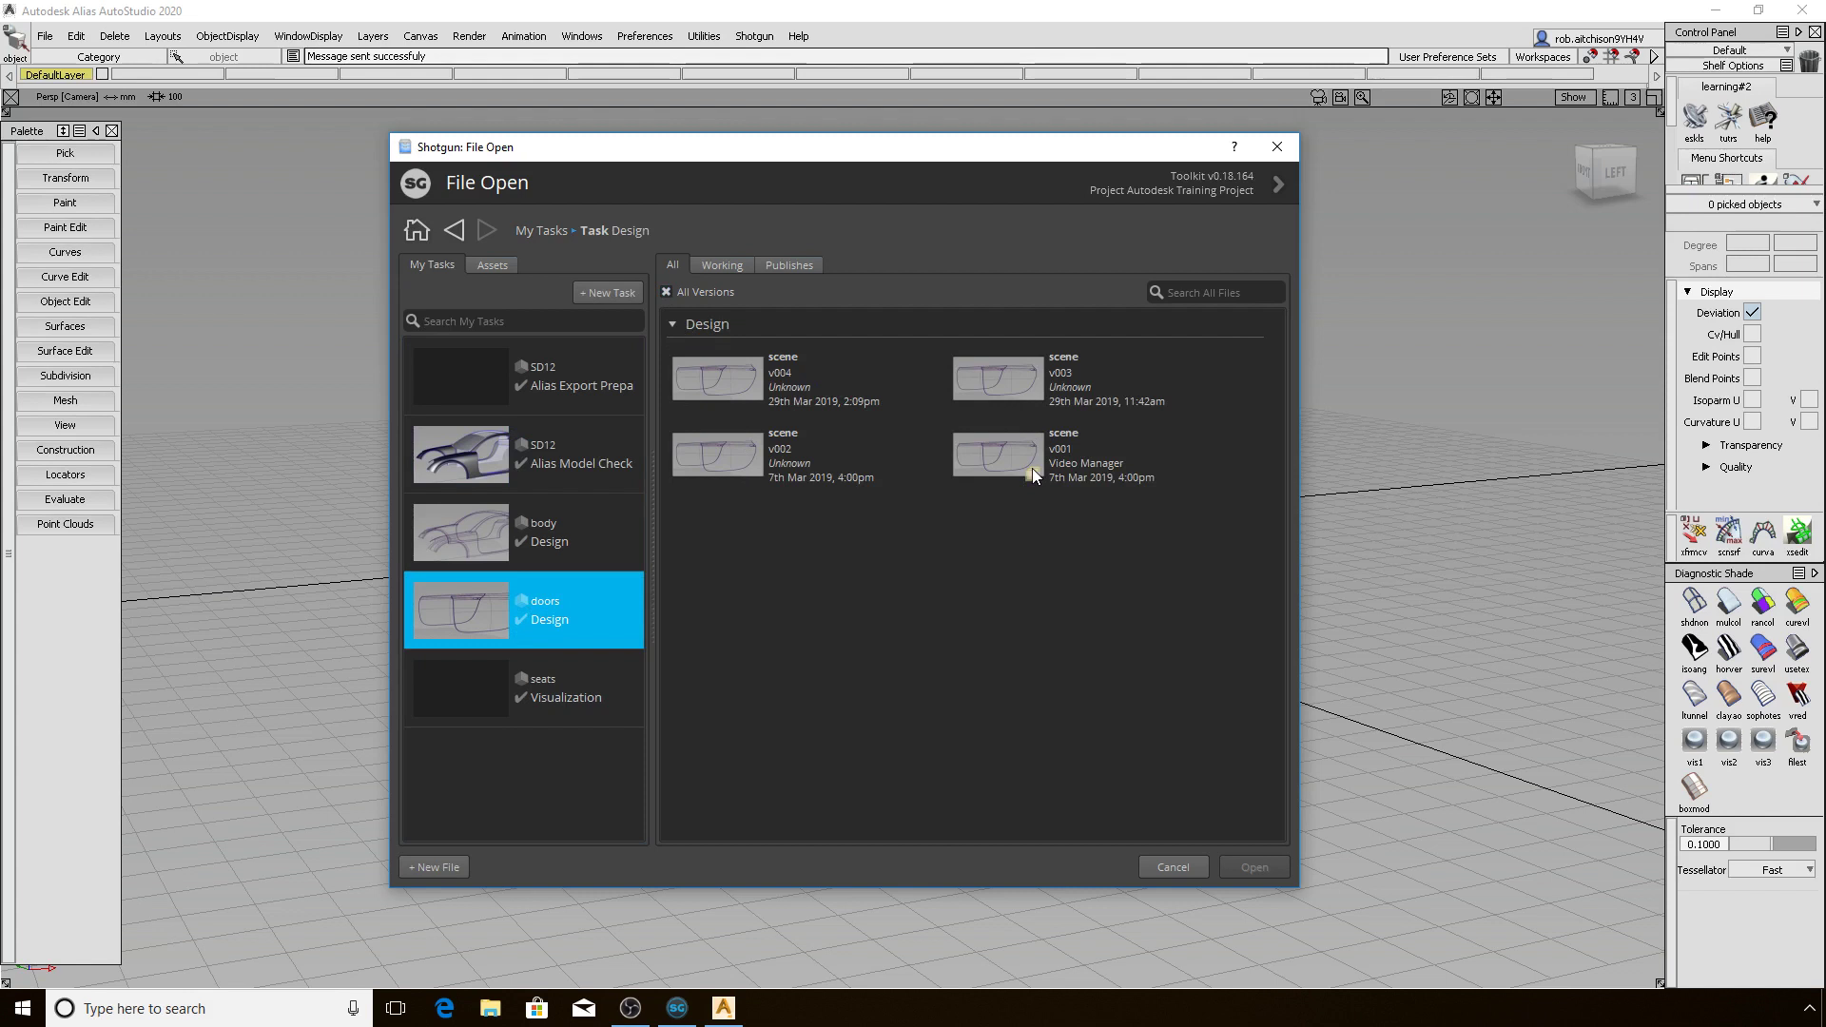
click(722, 264)
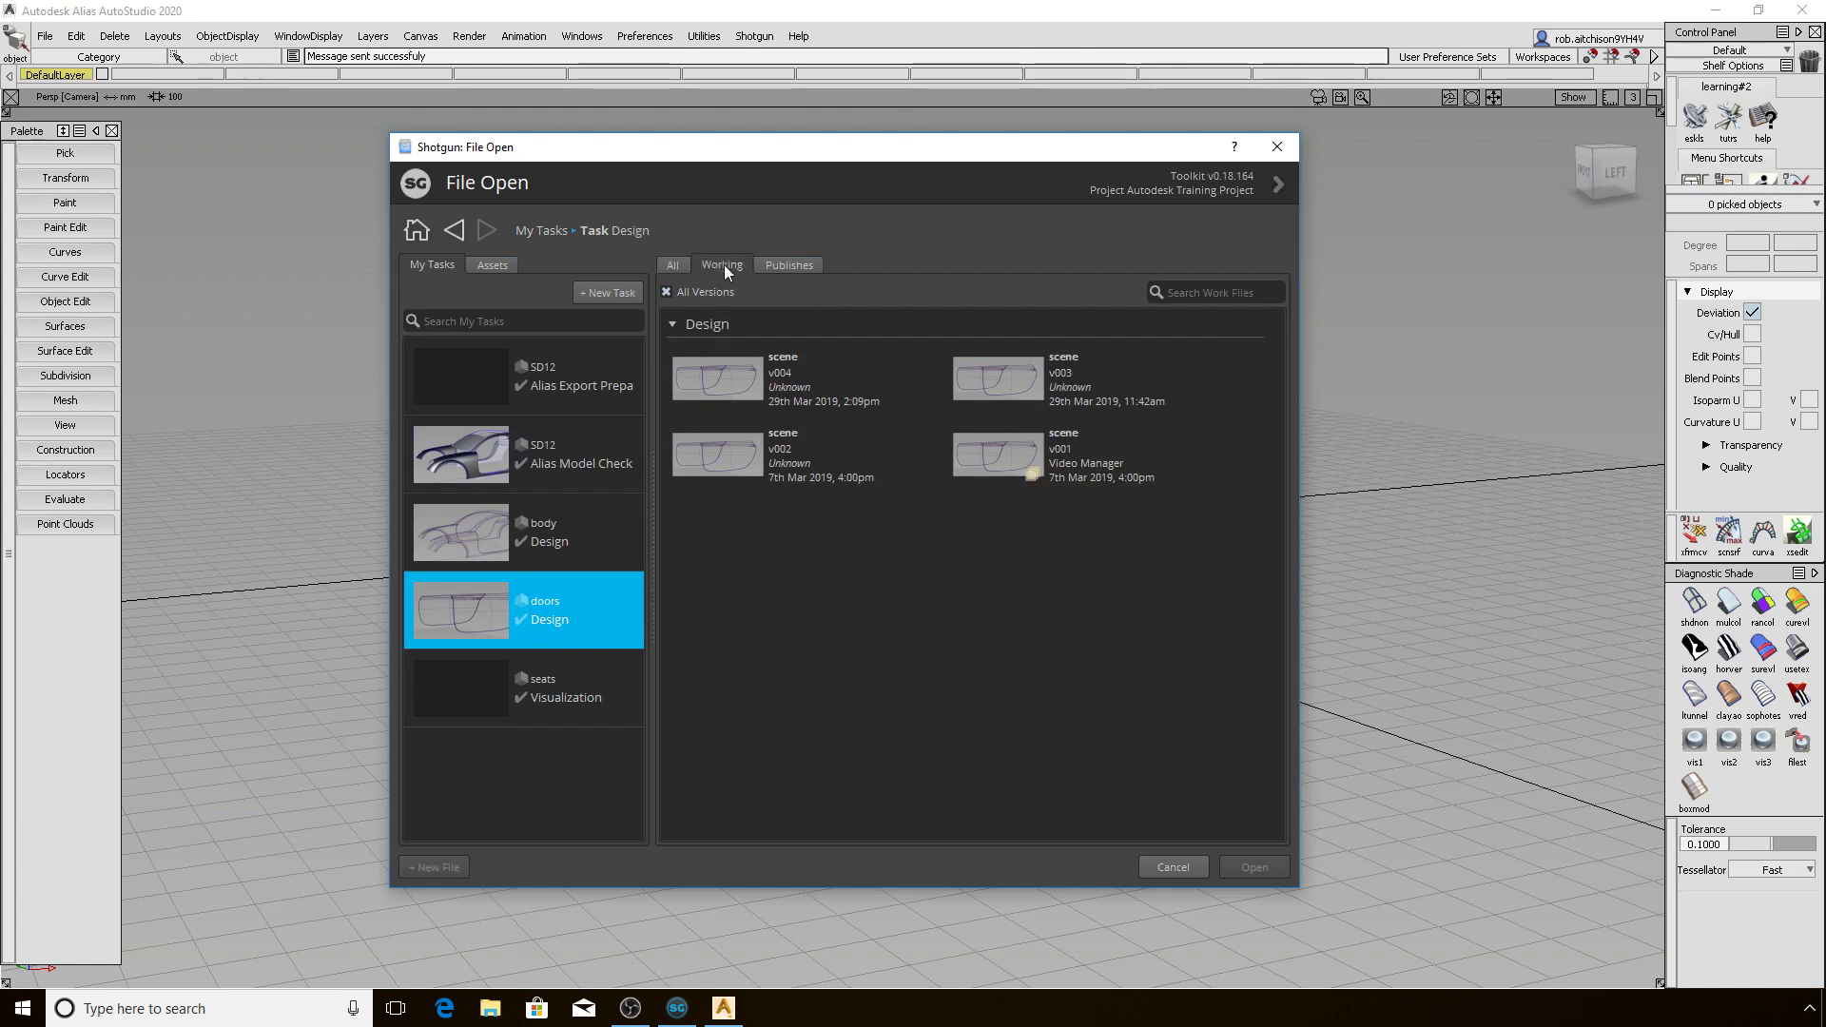
click(769, 265)
click(717, 265)
click(677, 265)
click(667, 293)
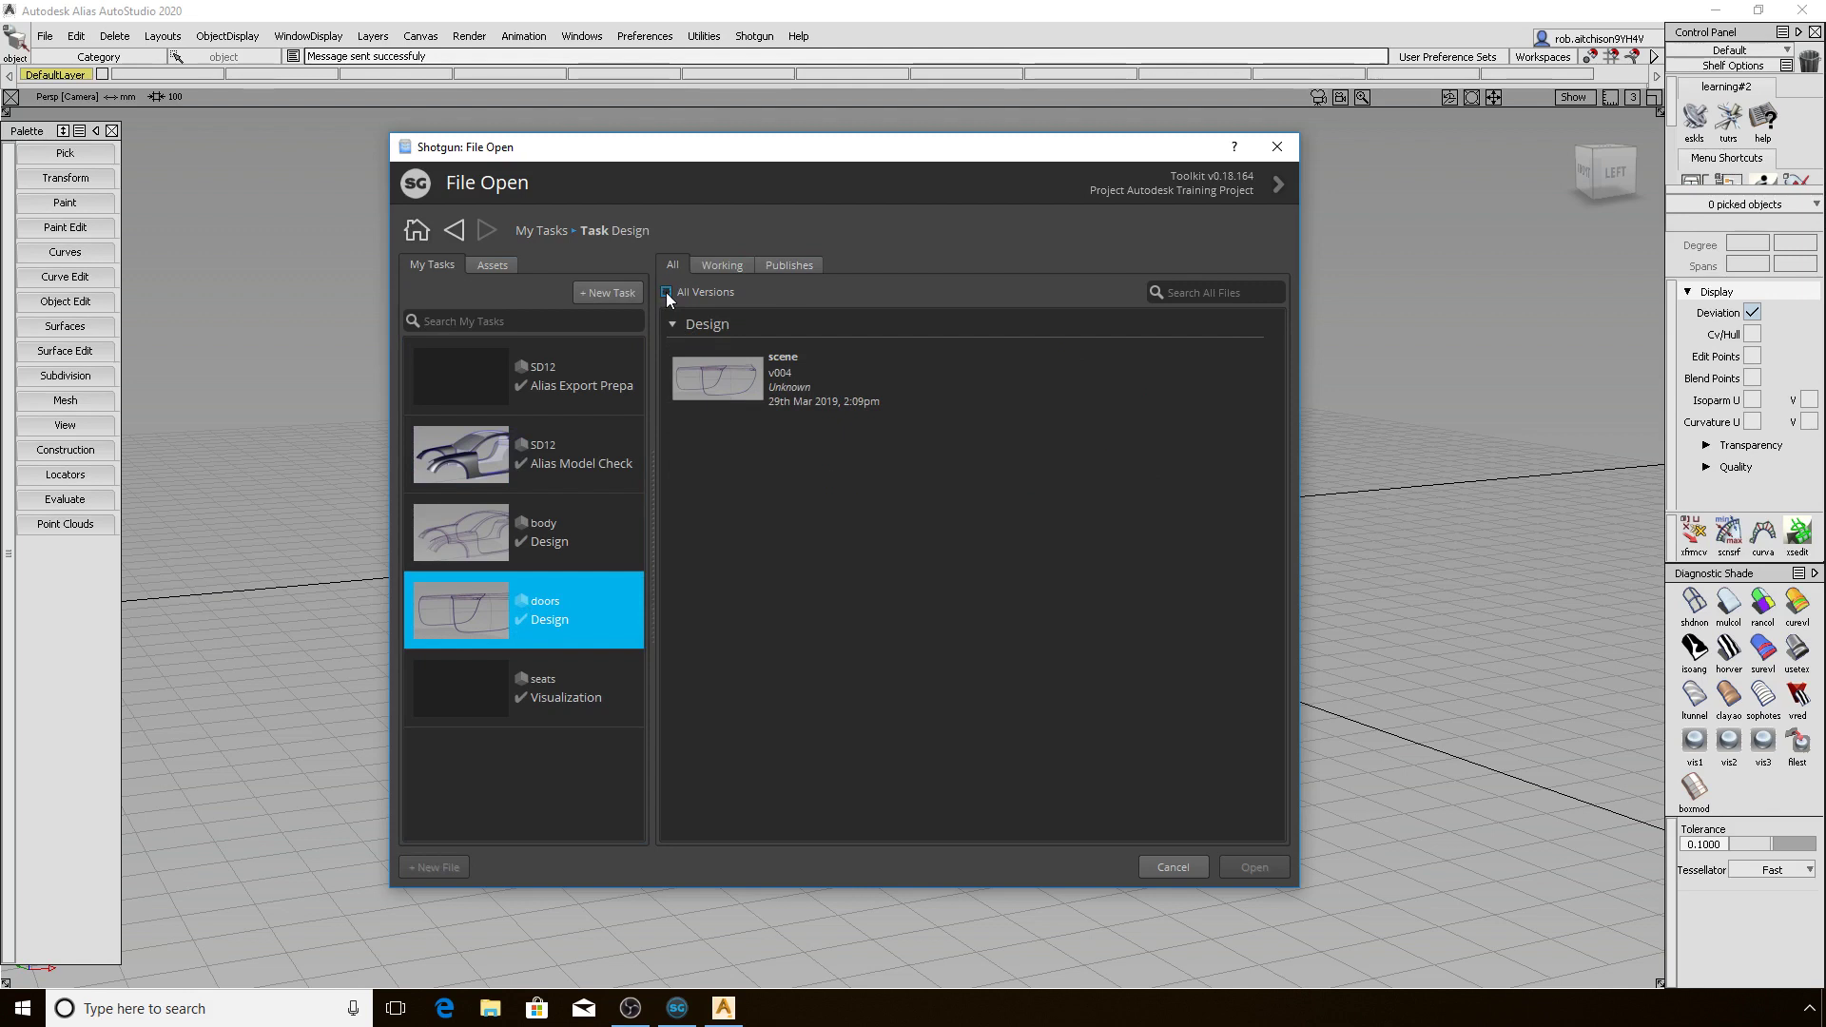
click(667, 295)
Check scene v004's actions, then list only the latest version of each file
right_click(710, 367)
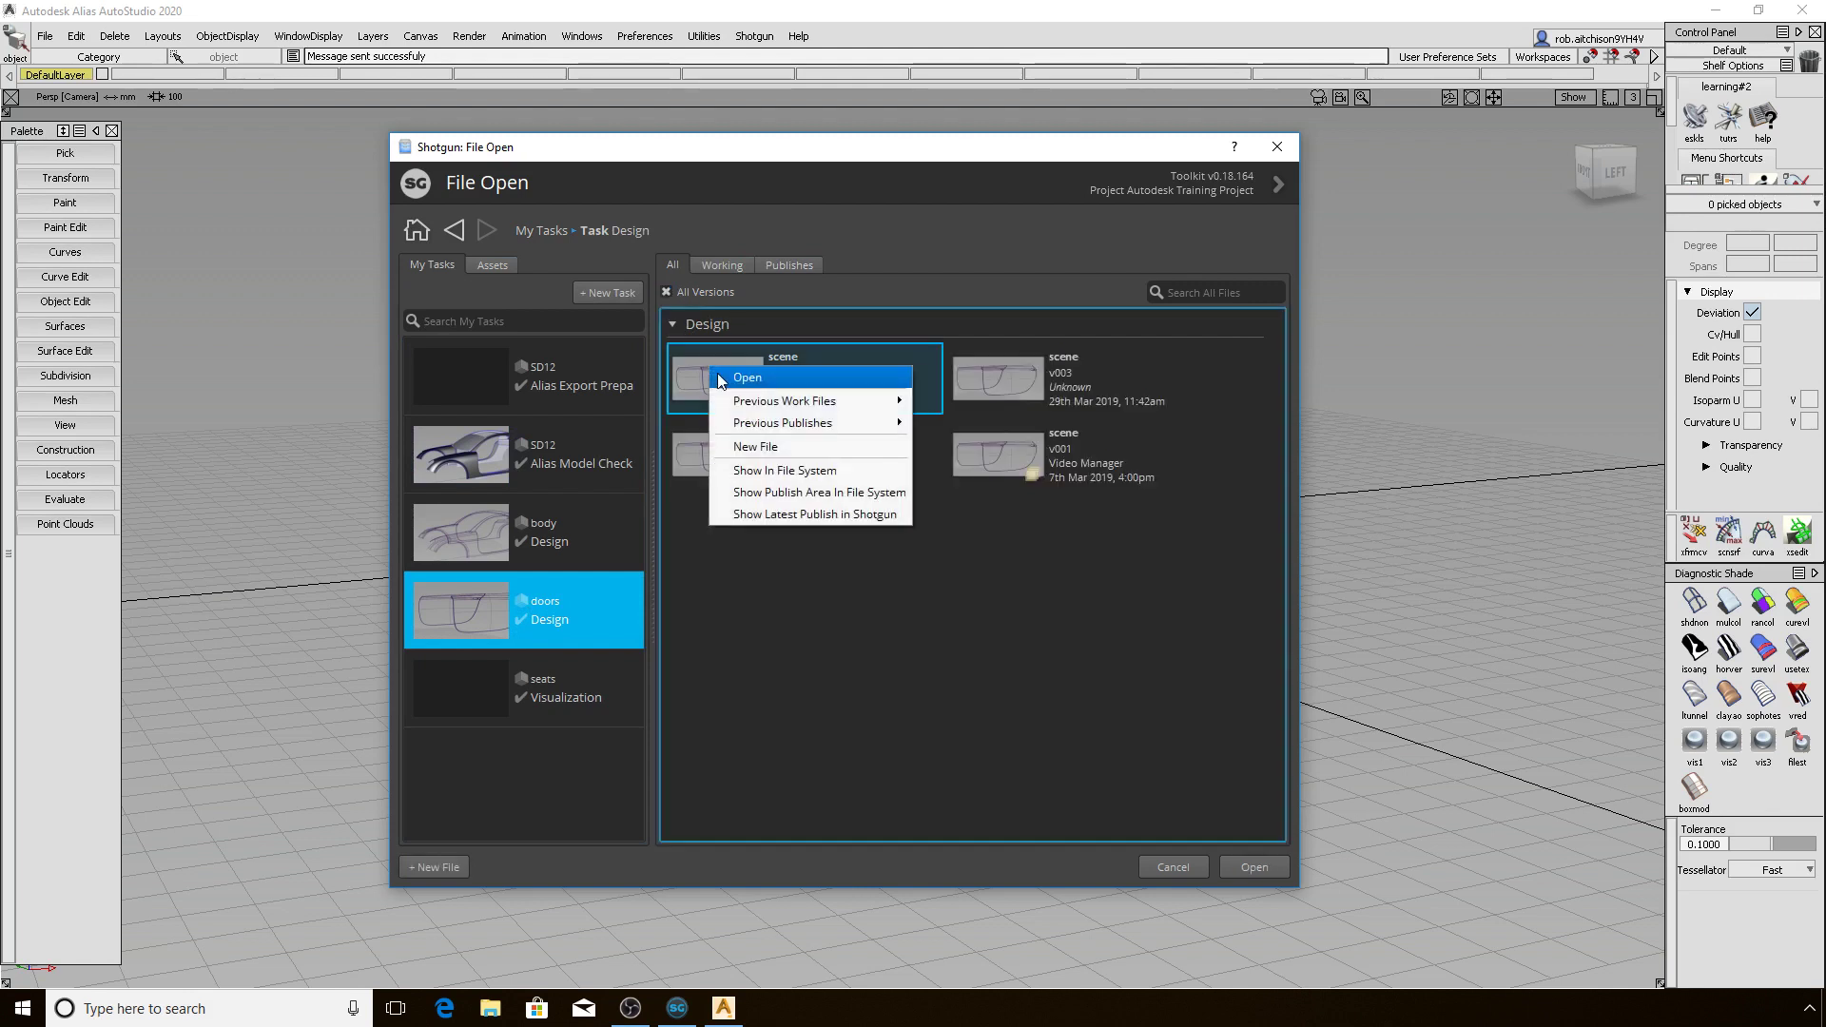
mouse_move(727, 423)
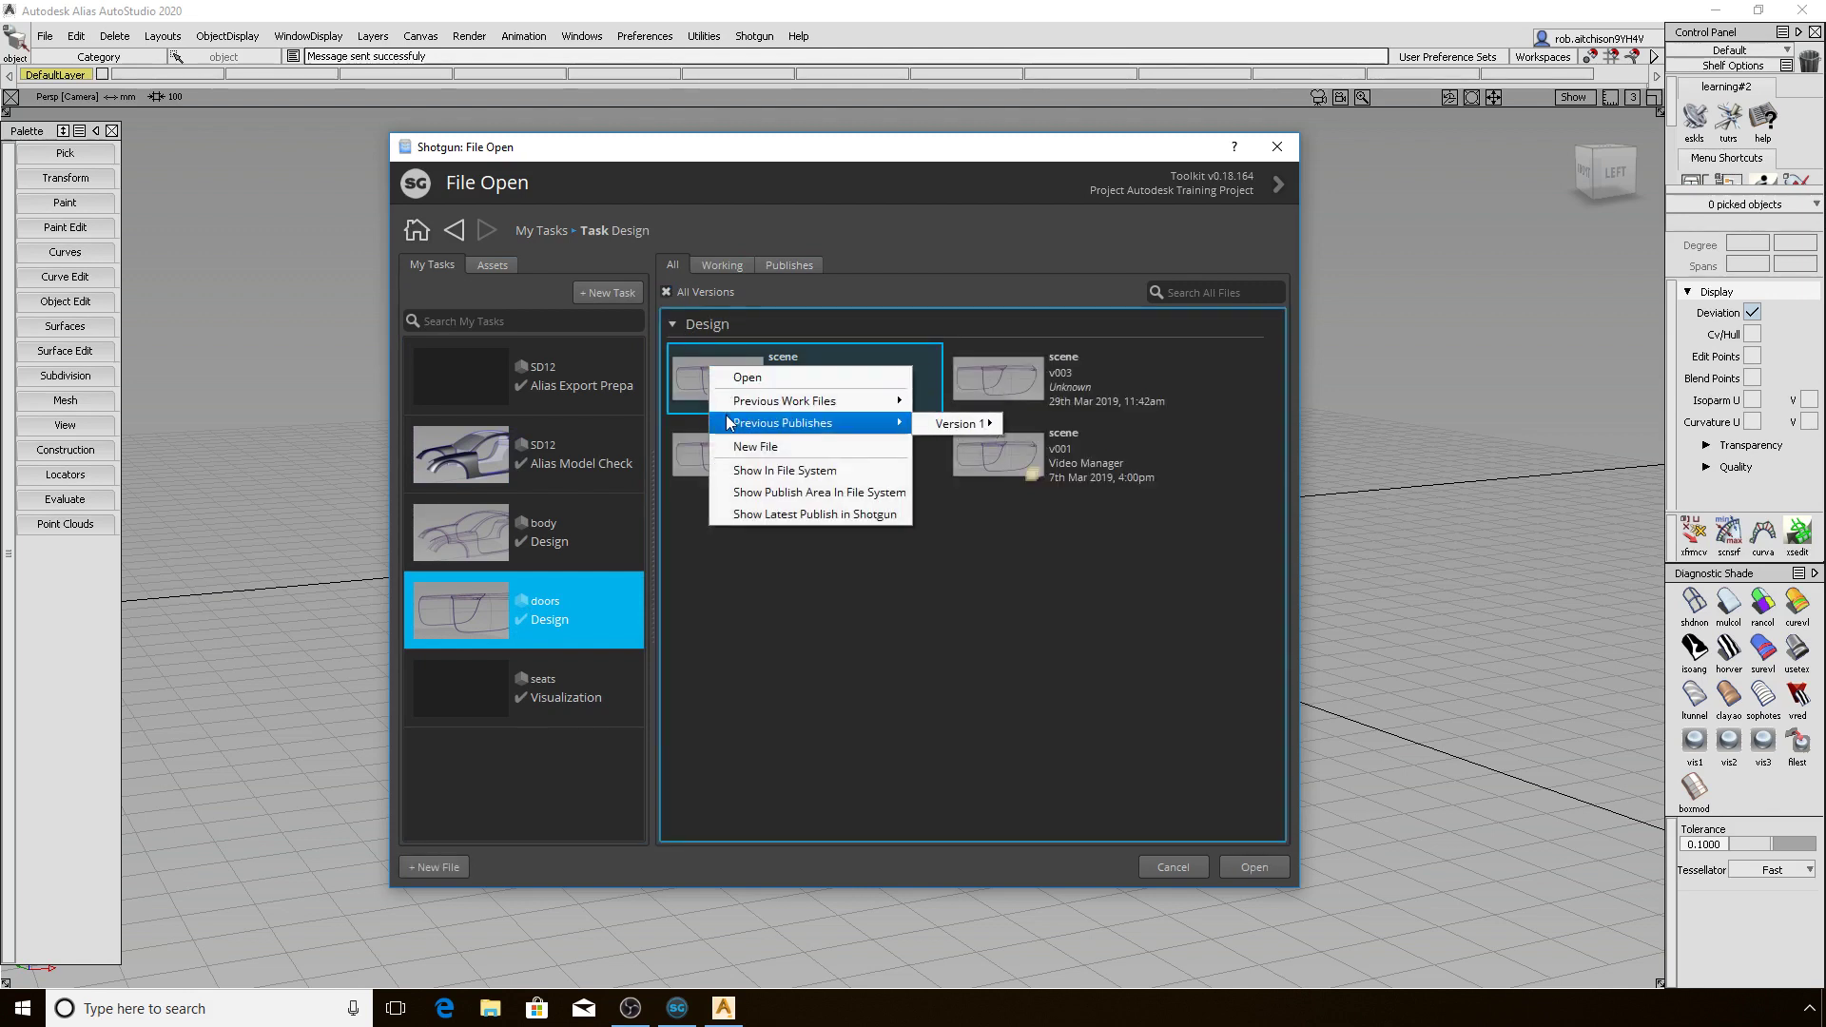
click(670, 292)
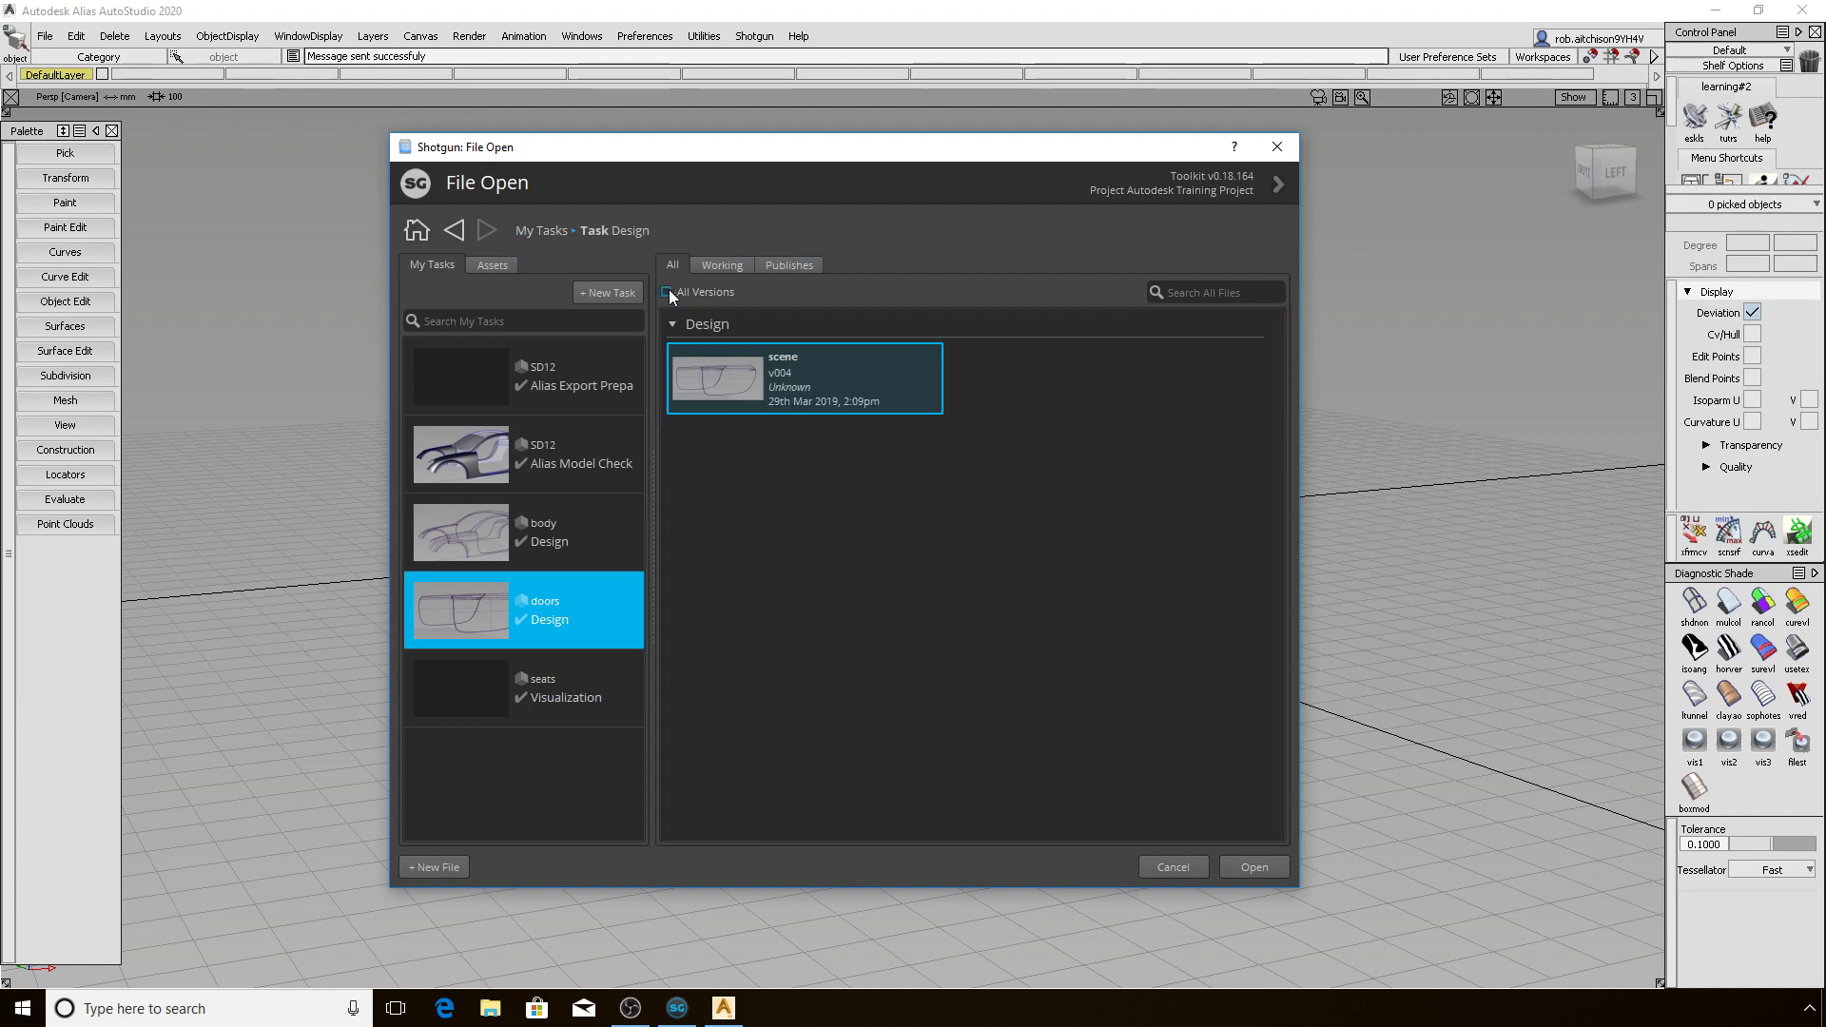
mouse_move(790, 373)
mouse_move(1181, 194)
Create a new file for the SD12 Alias Export Preparation task
click(570, 388)
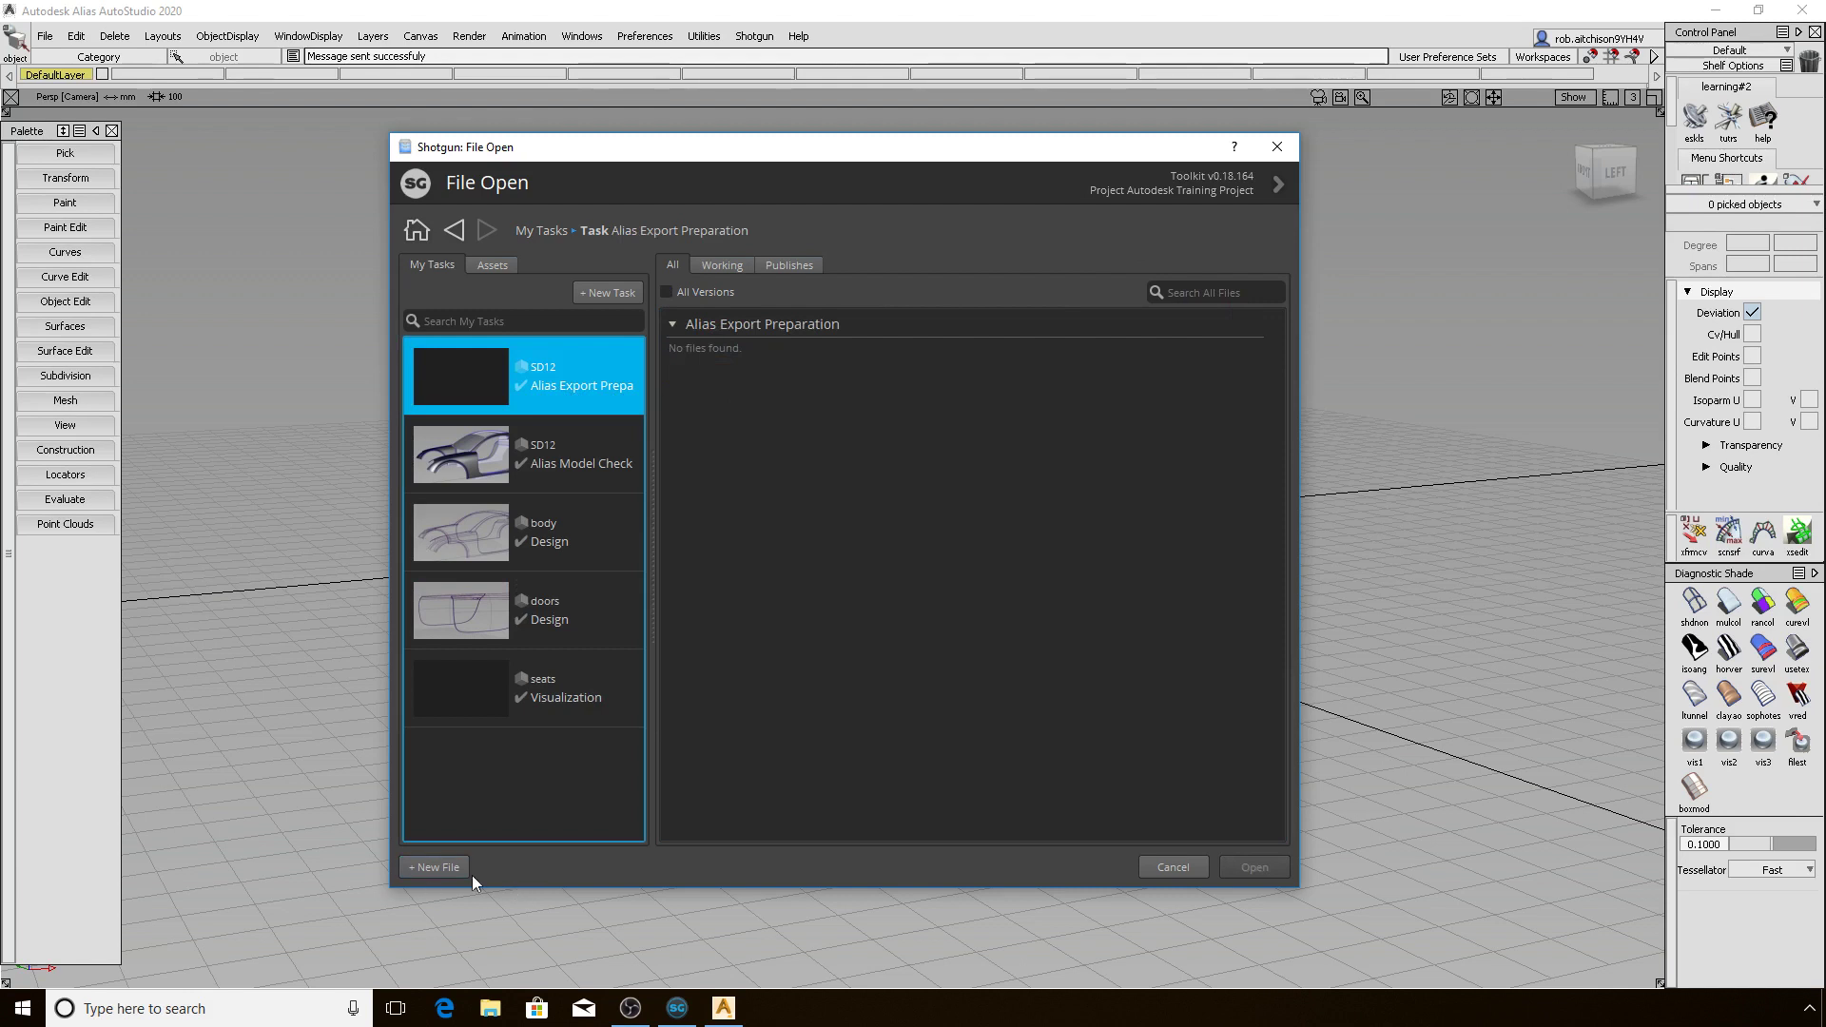
click(437, 869)
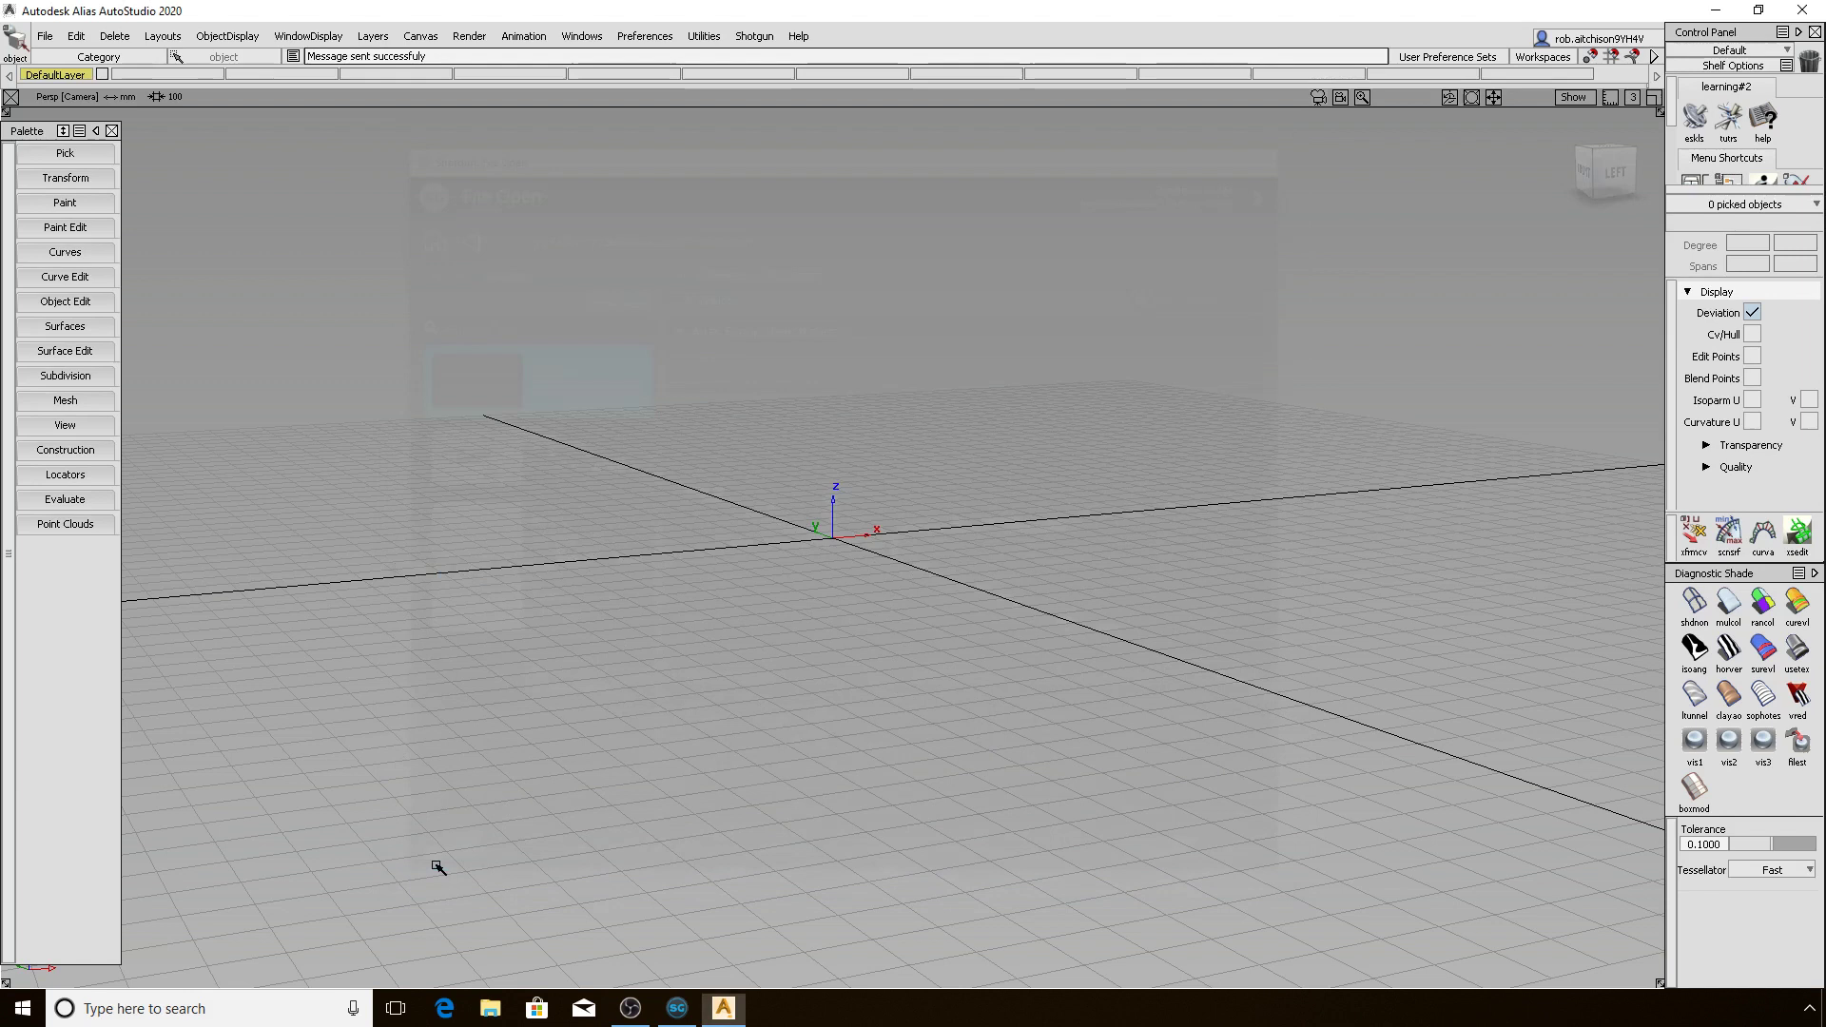
click(755, 36)
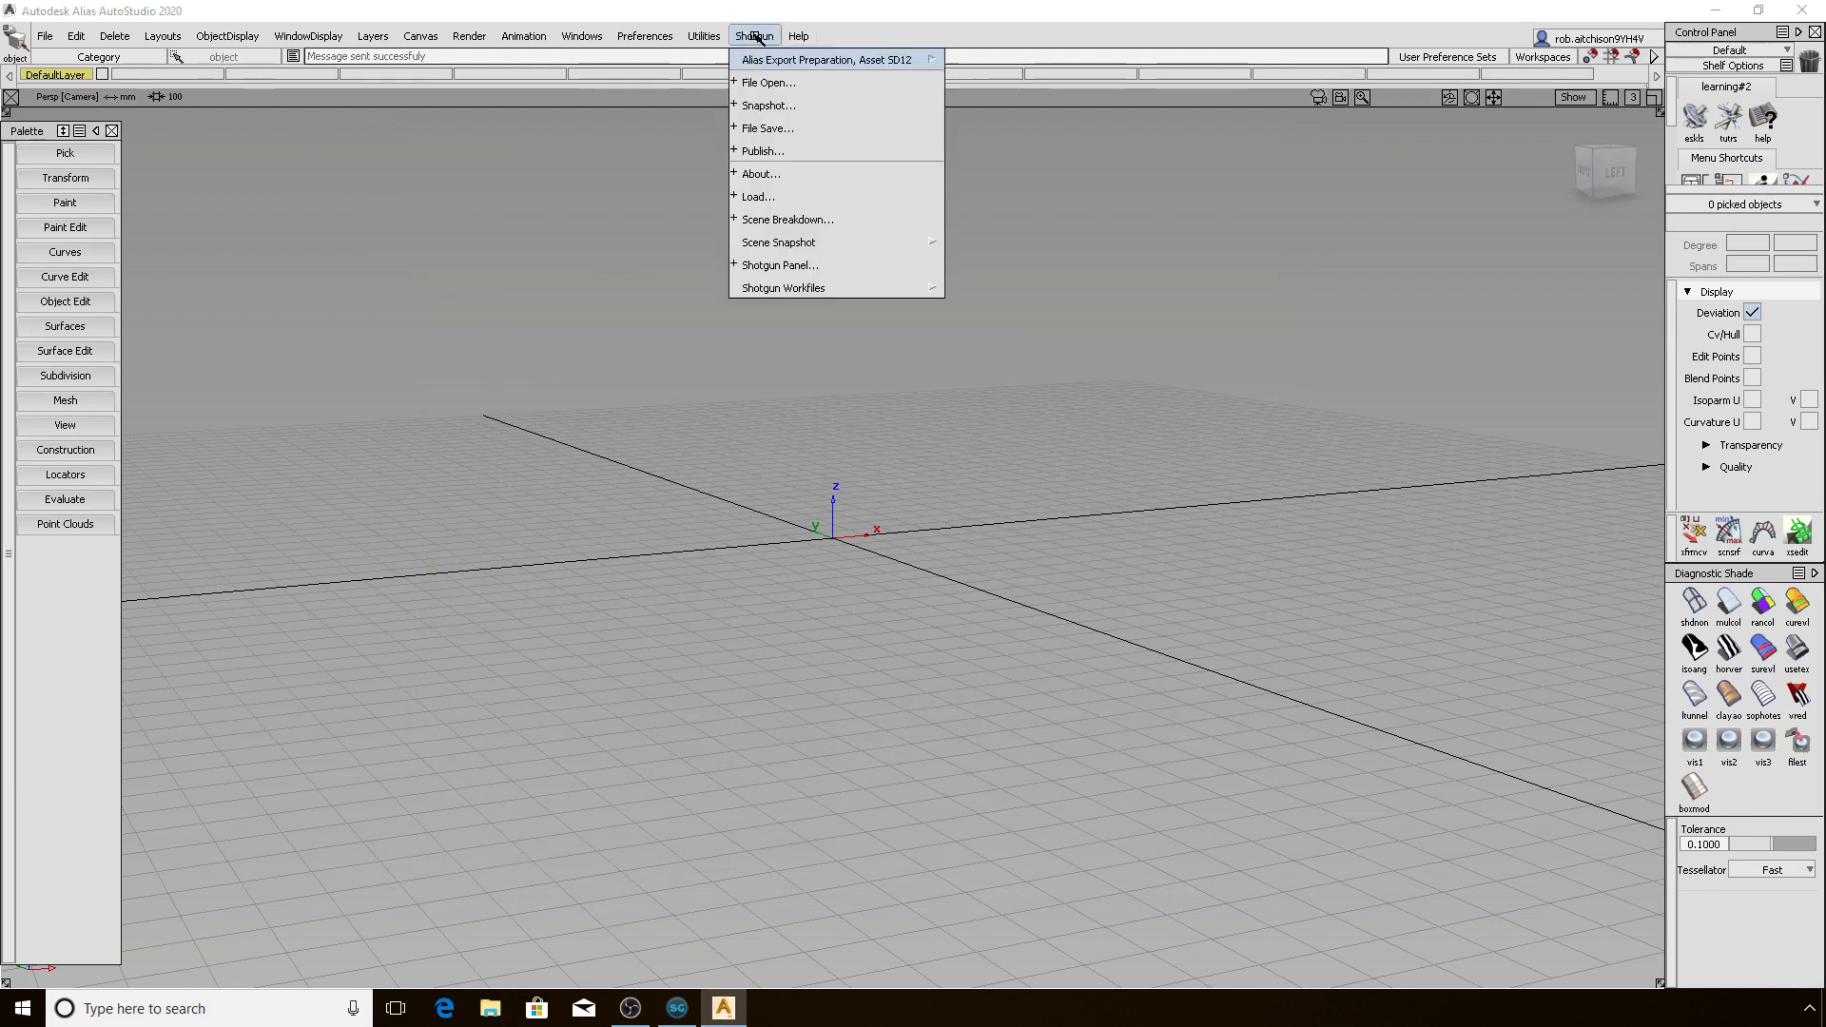
Save the empty scene named 'scene' as Autodesk-Training-Project_SD12_scene.v001.wire
click(808, 128)
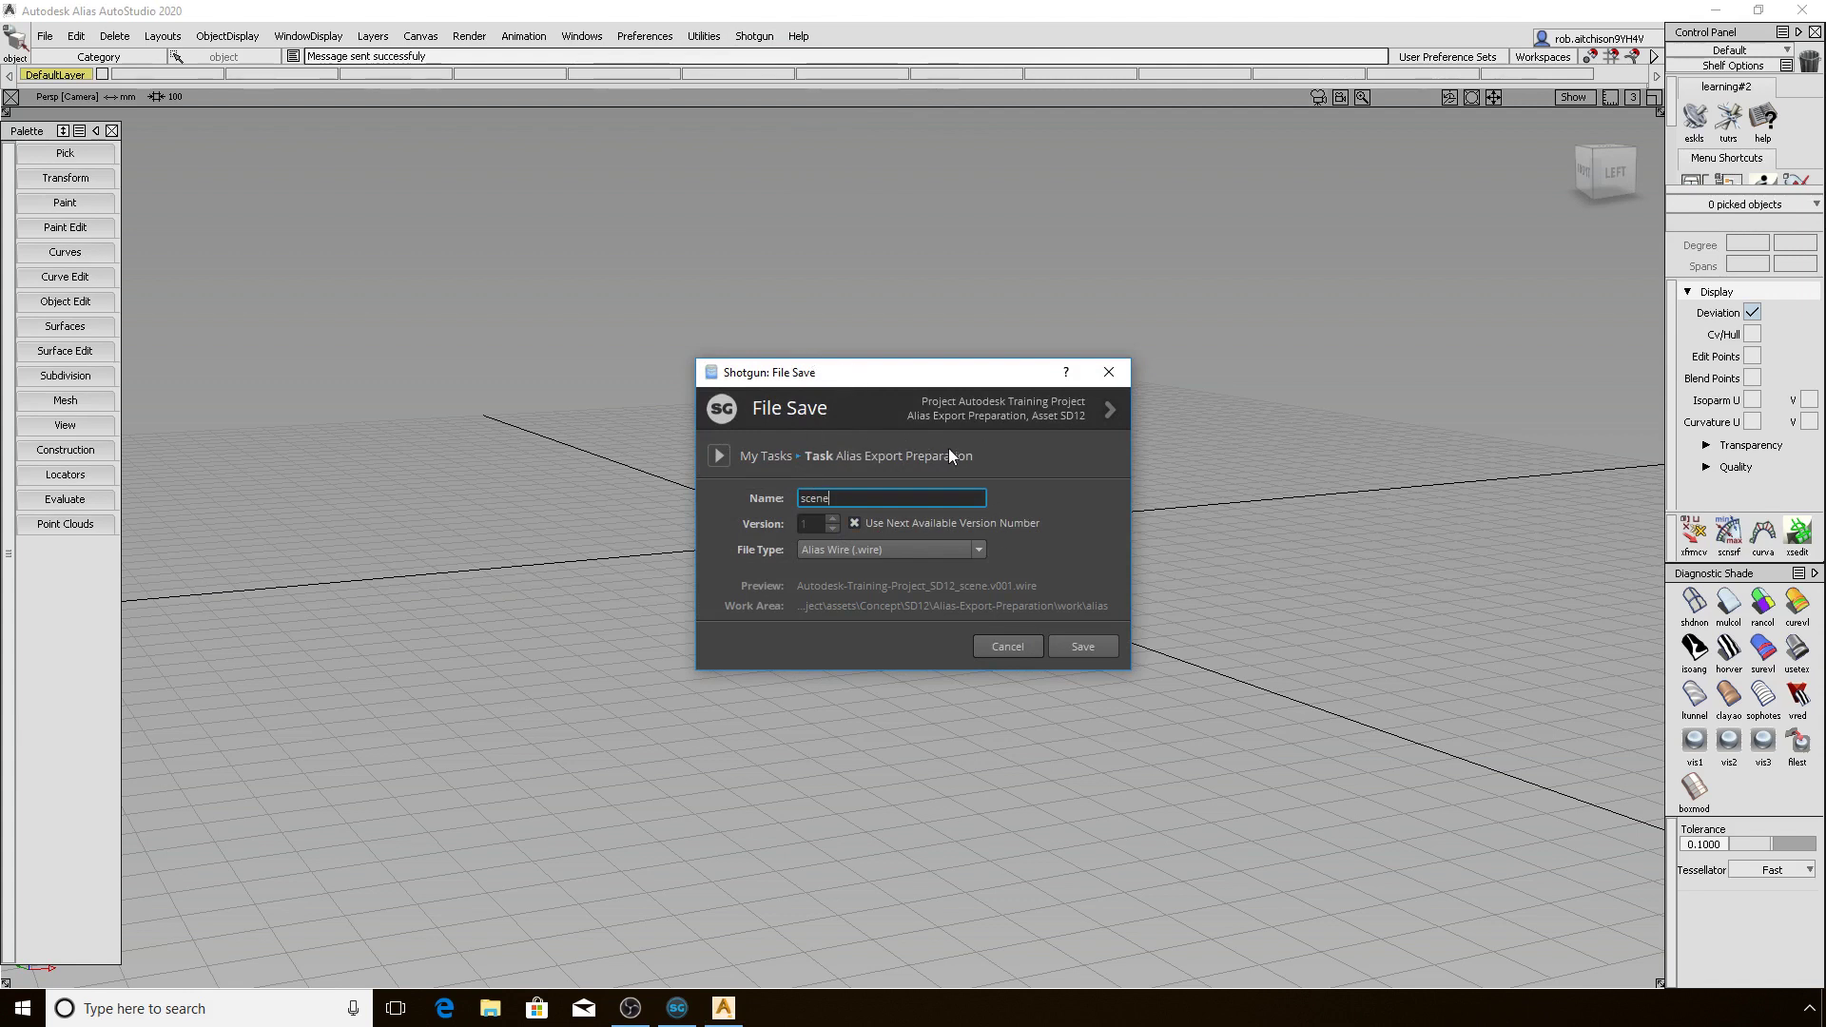
drag(892, 497, 771, 500)
text(t)
key(BackSpace)
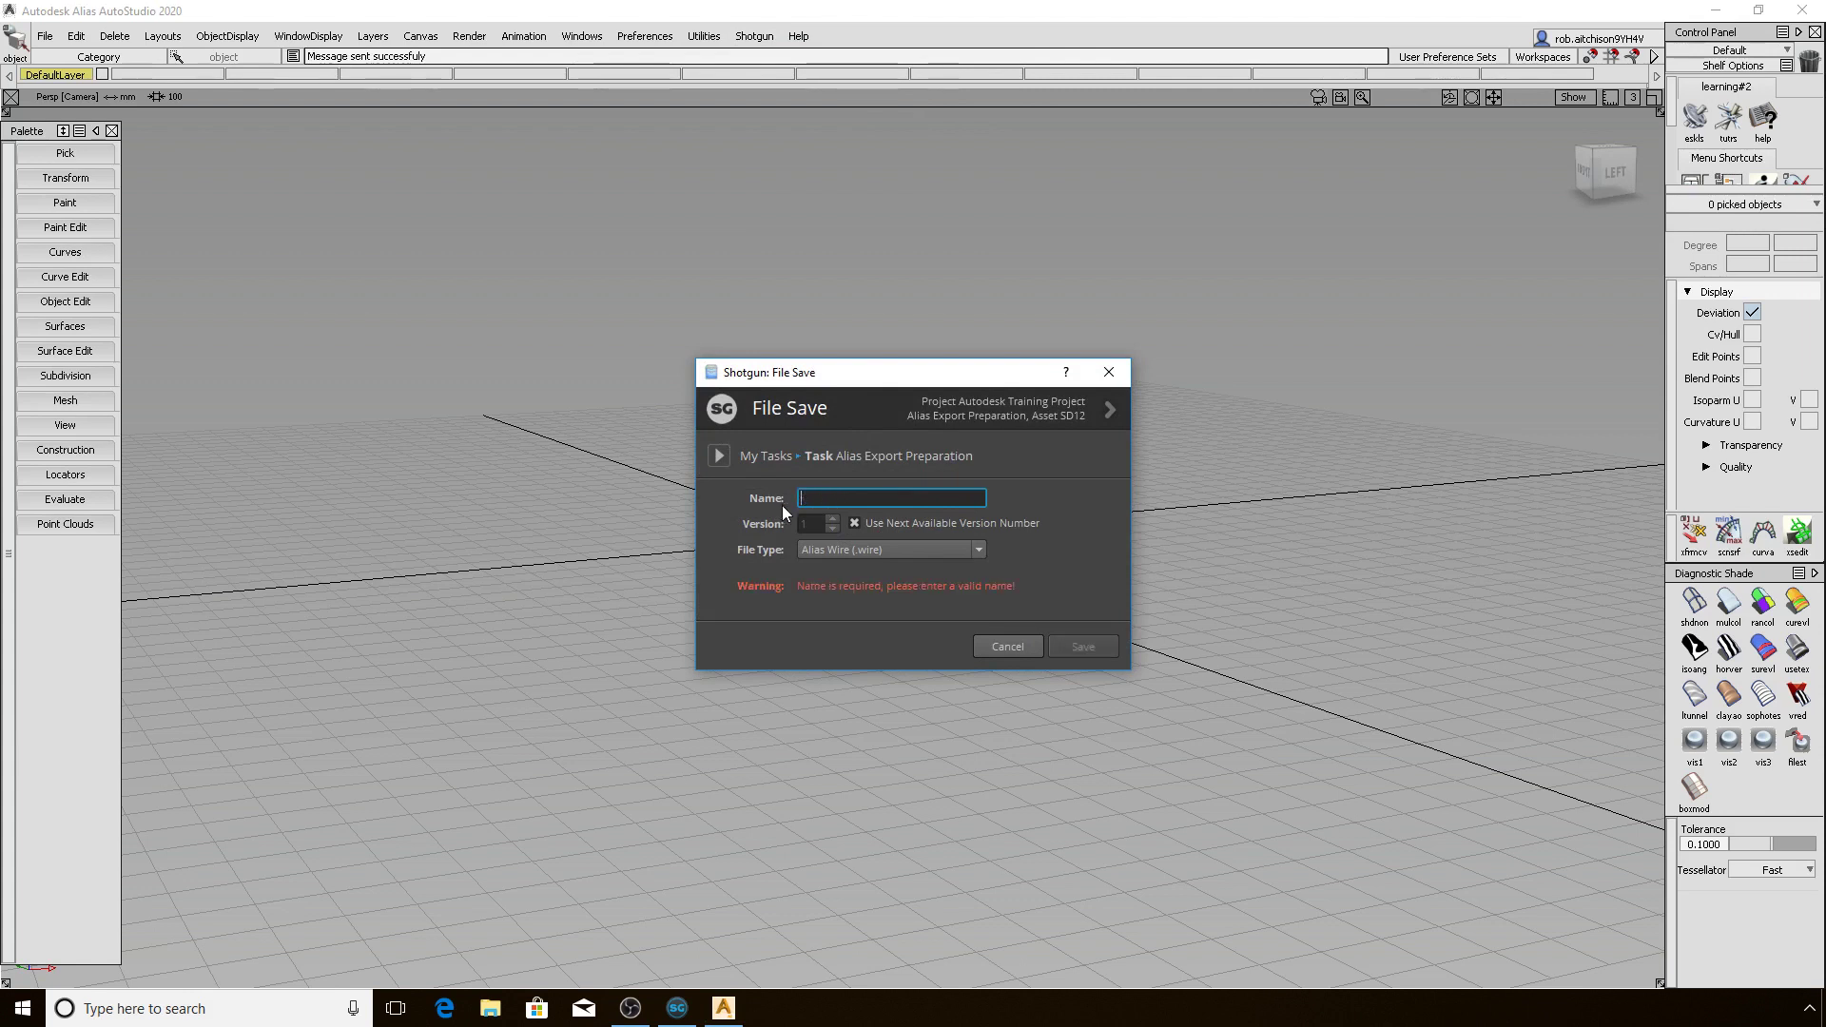
text(doors)
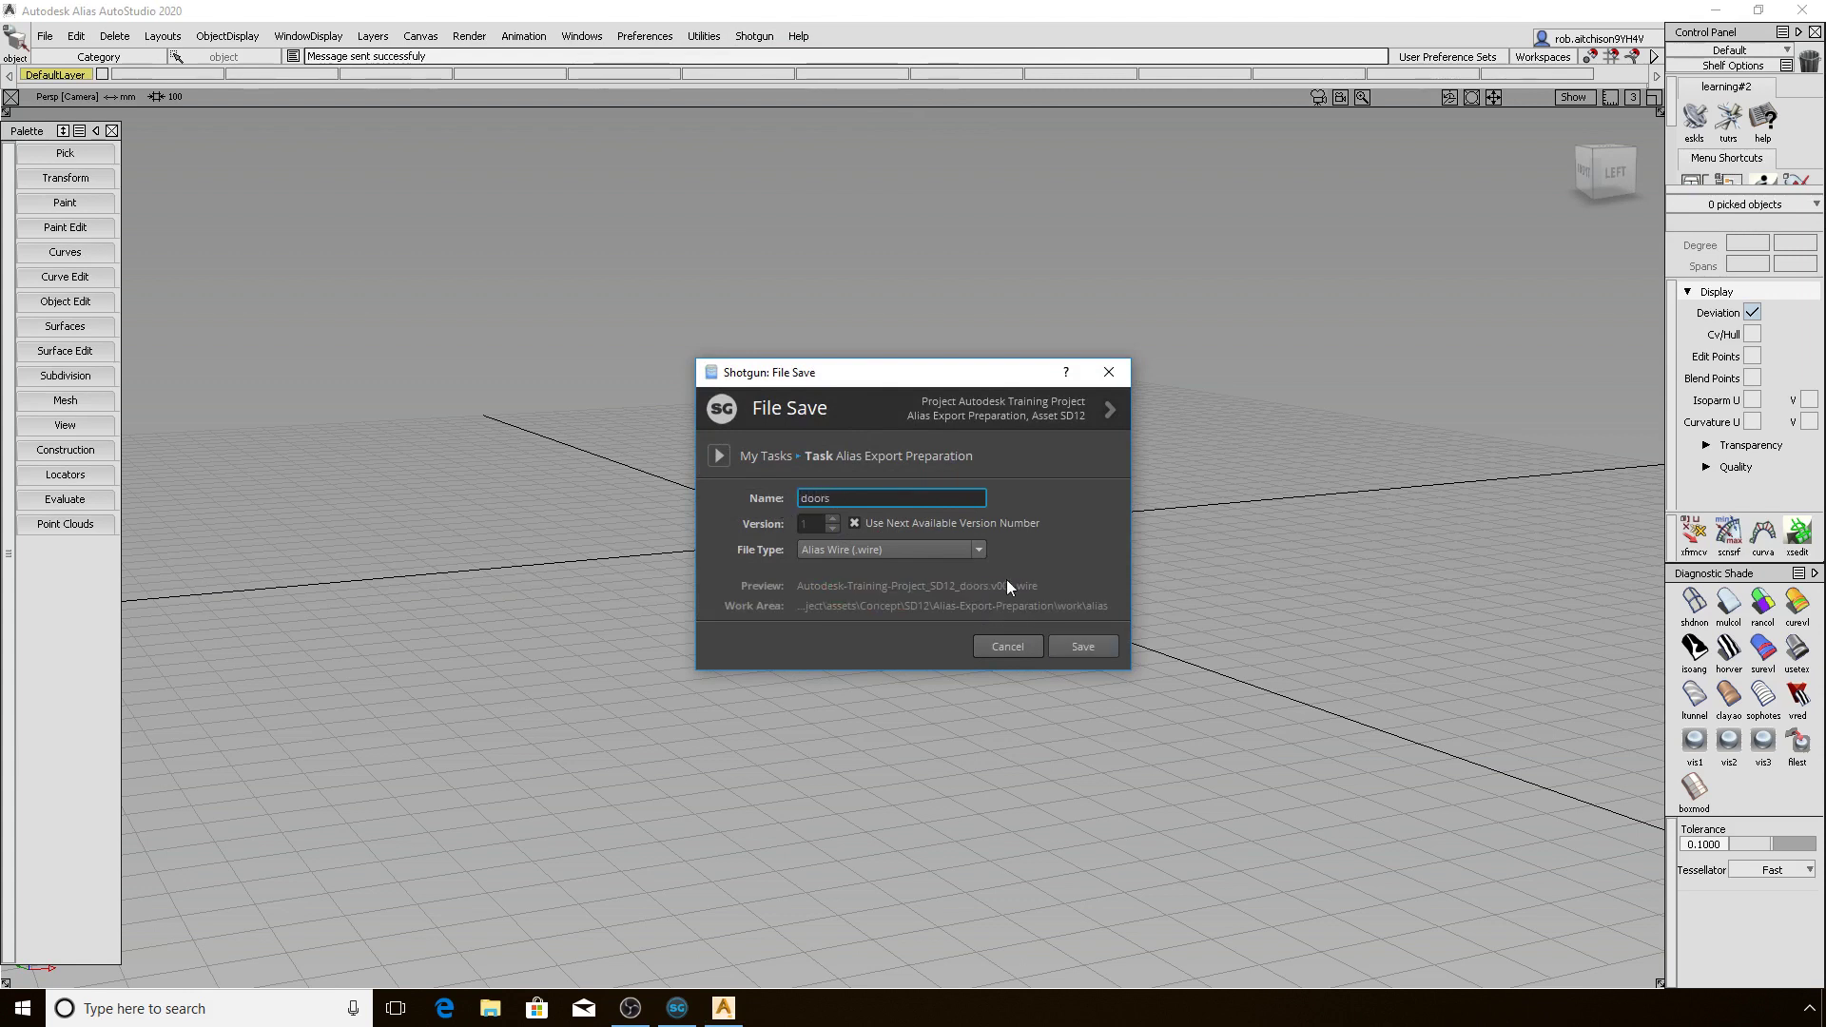
key(BackSpace)
key(BackSpace)
key(BackSpace)
key(BackSpace)
key(BackSpace)
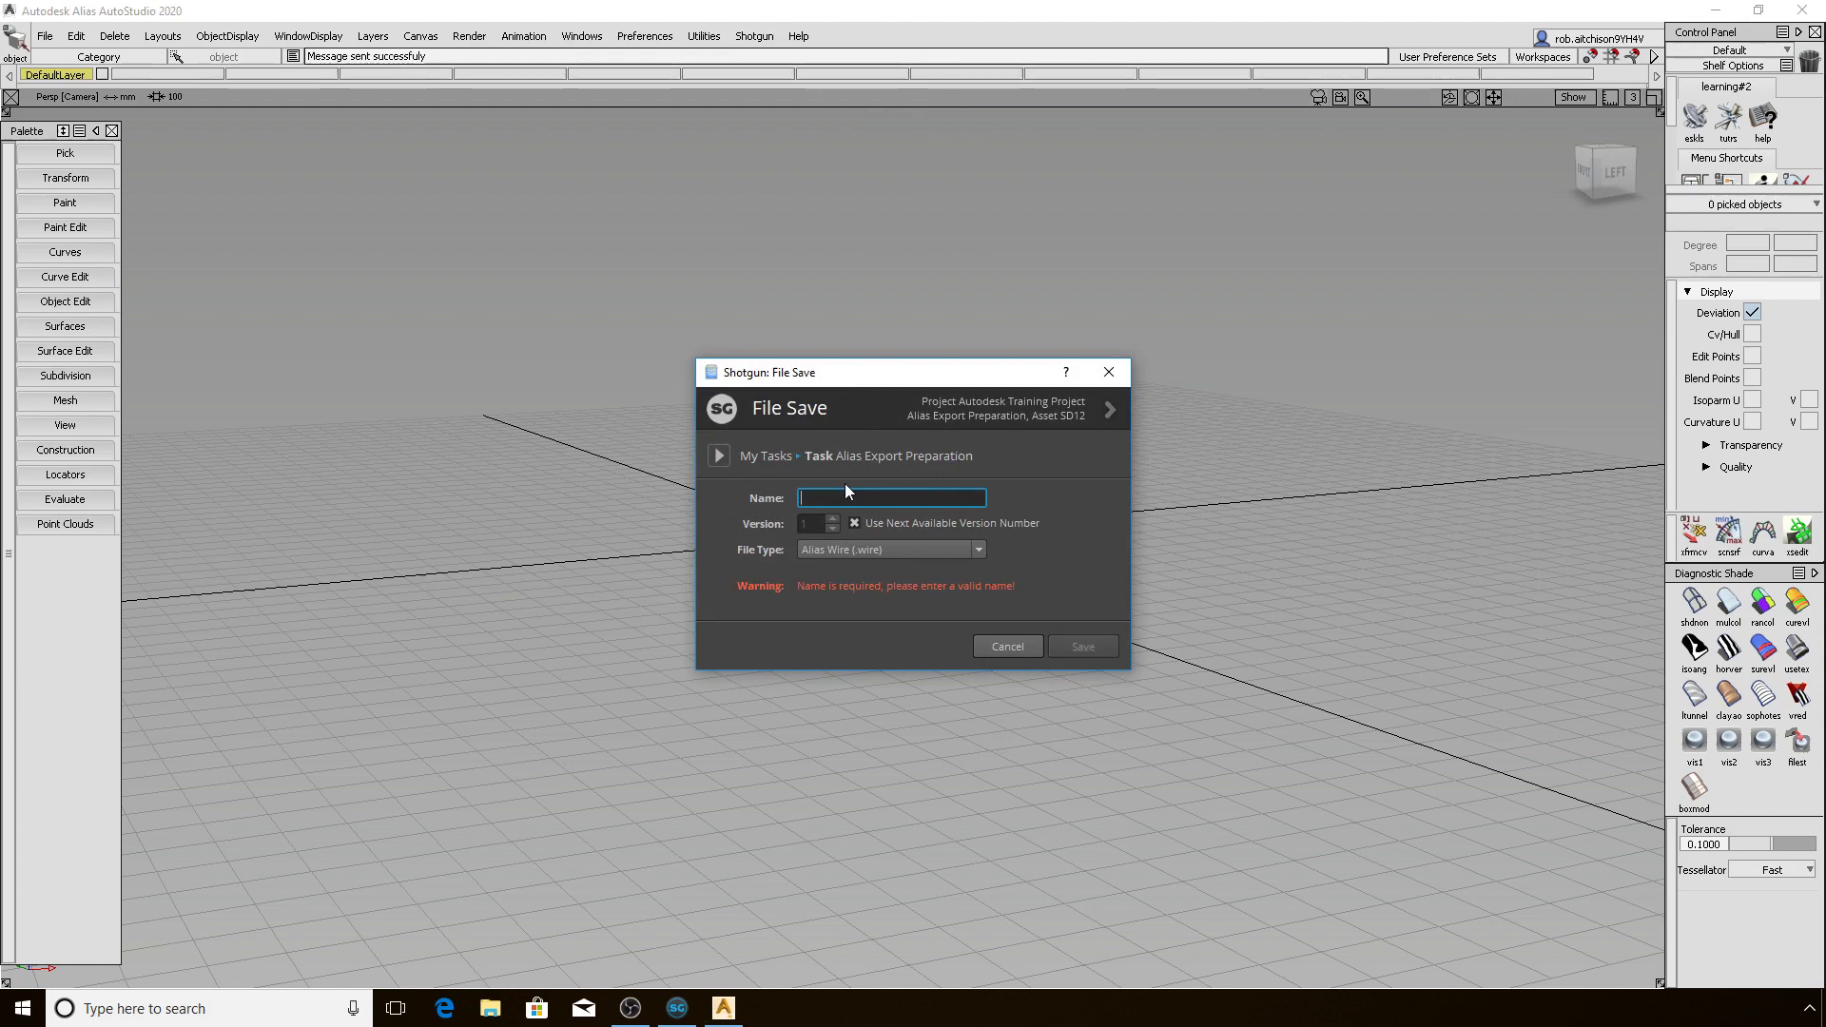
text(scene)
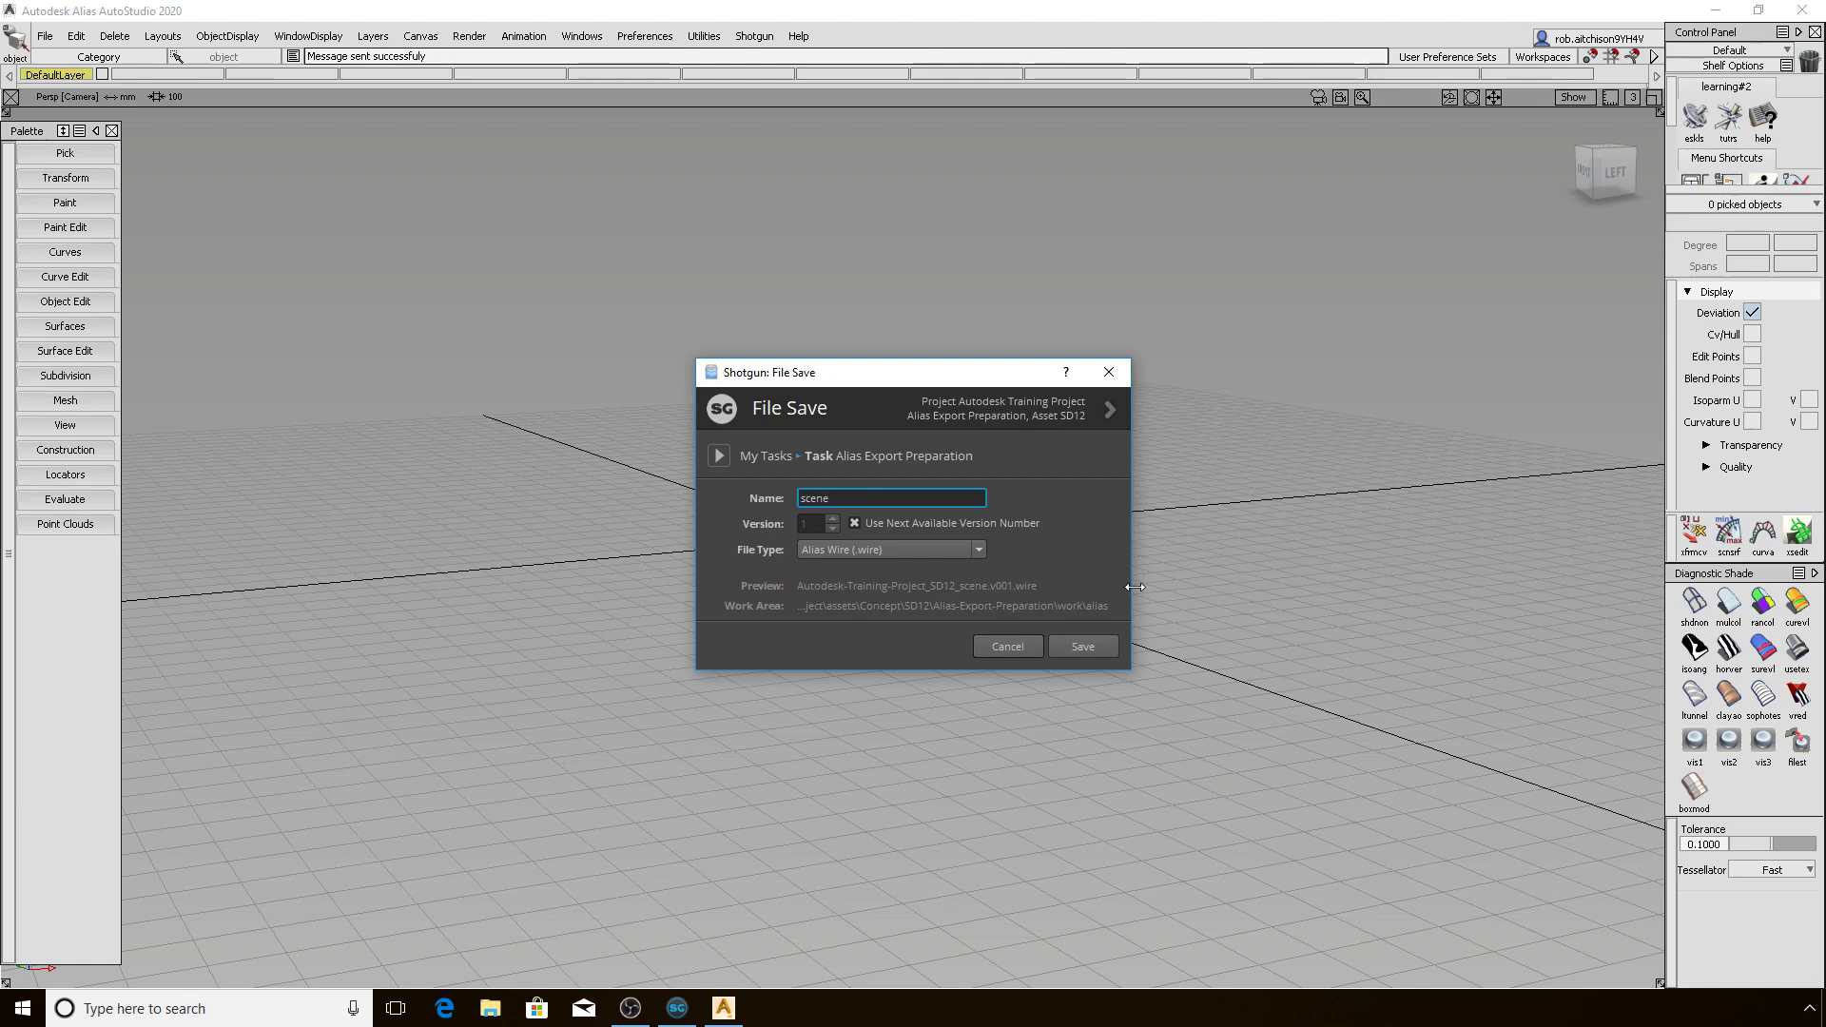
drag(1130, 589, 1474, 592)
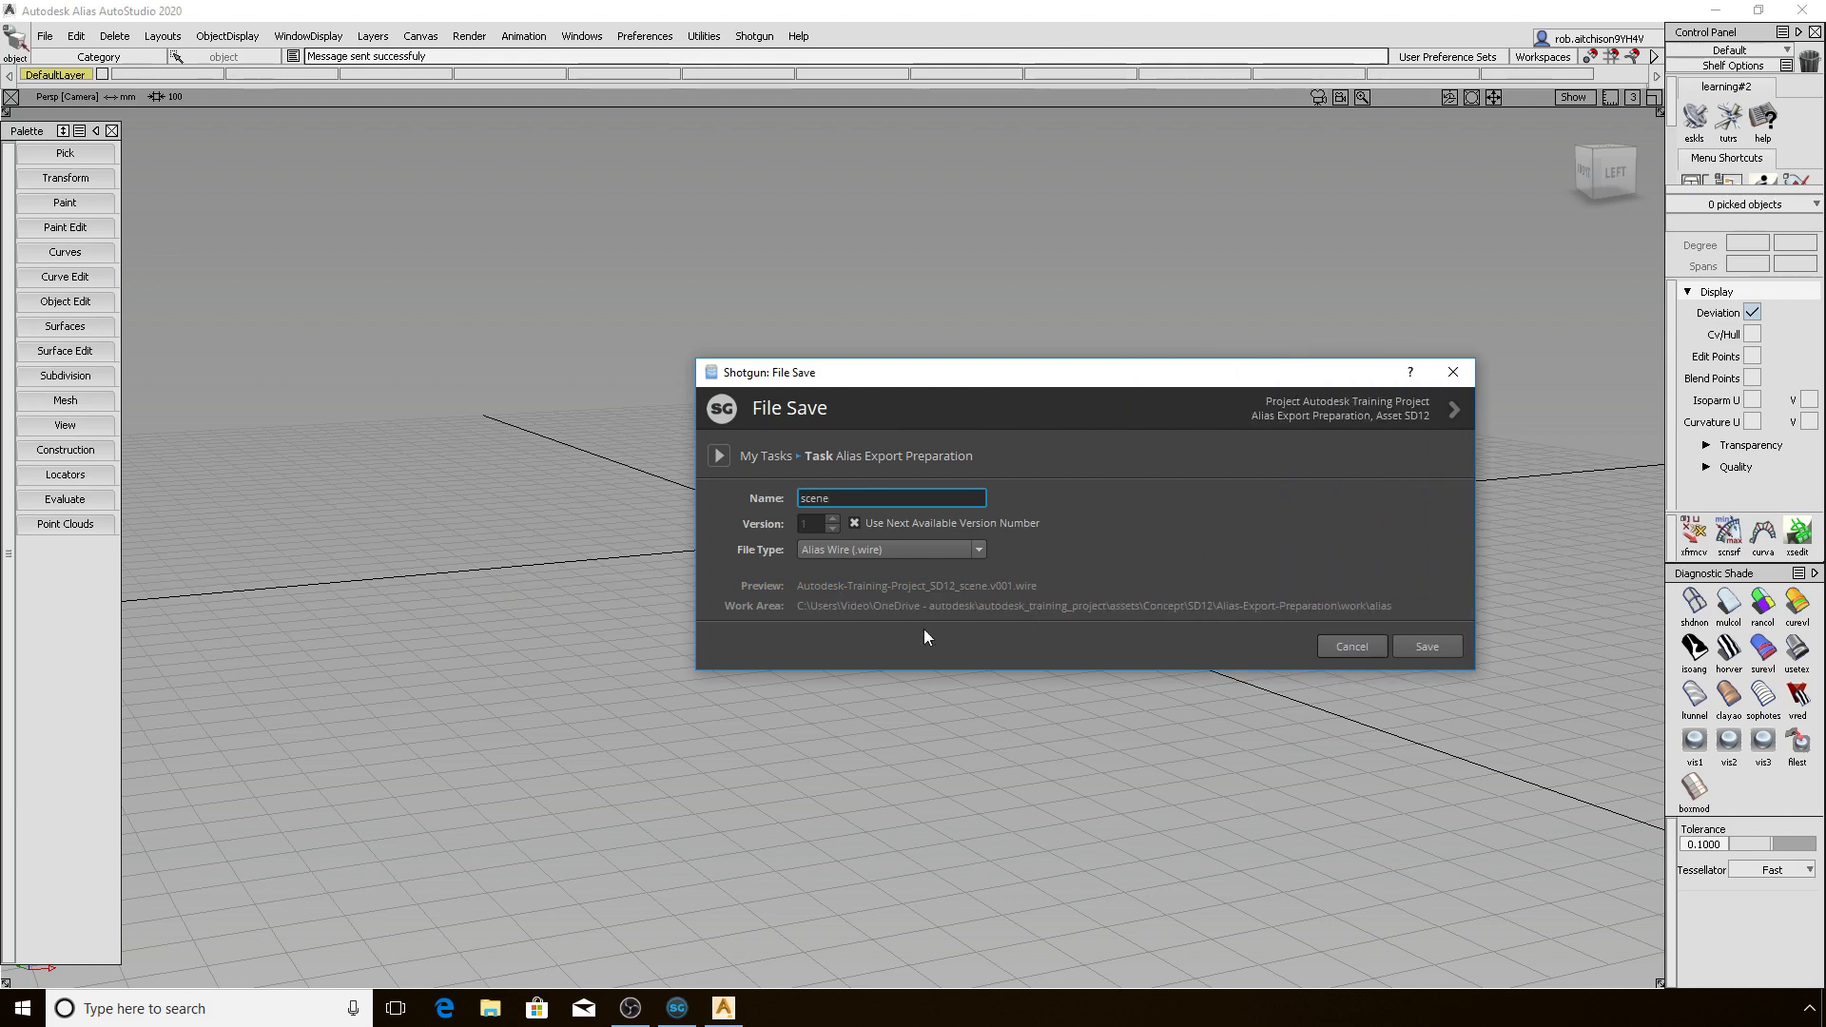
click(1423, 647)
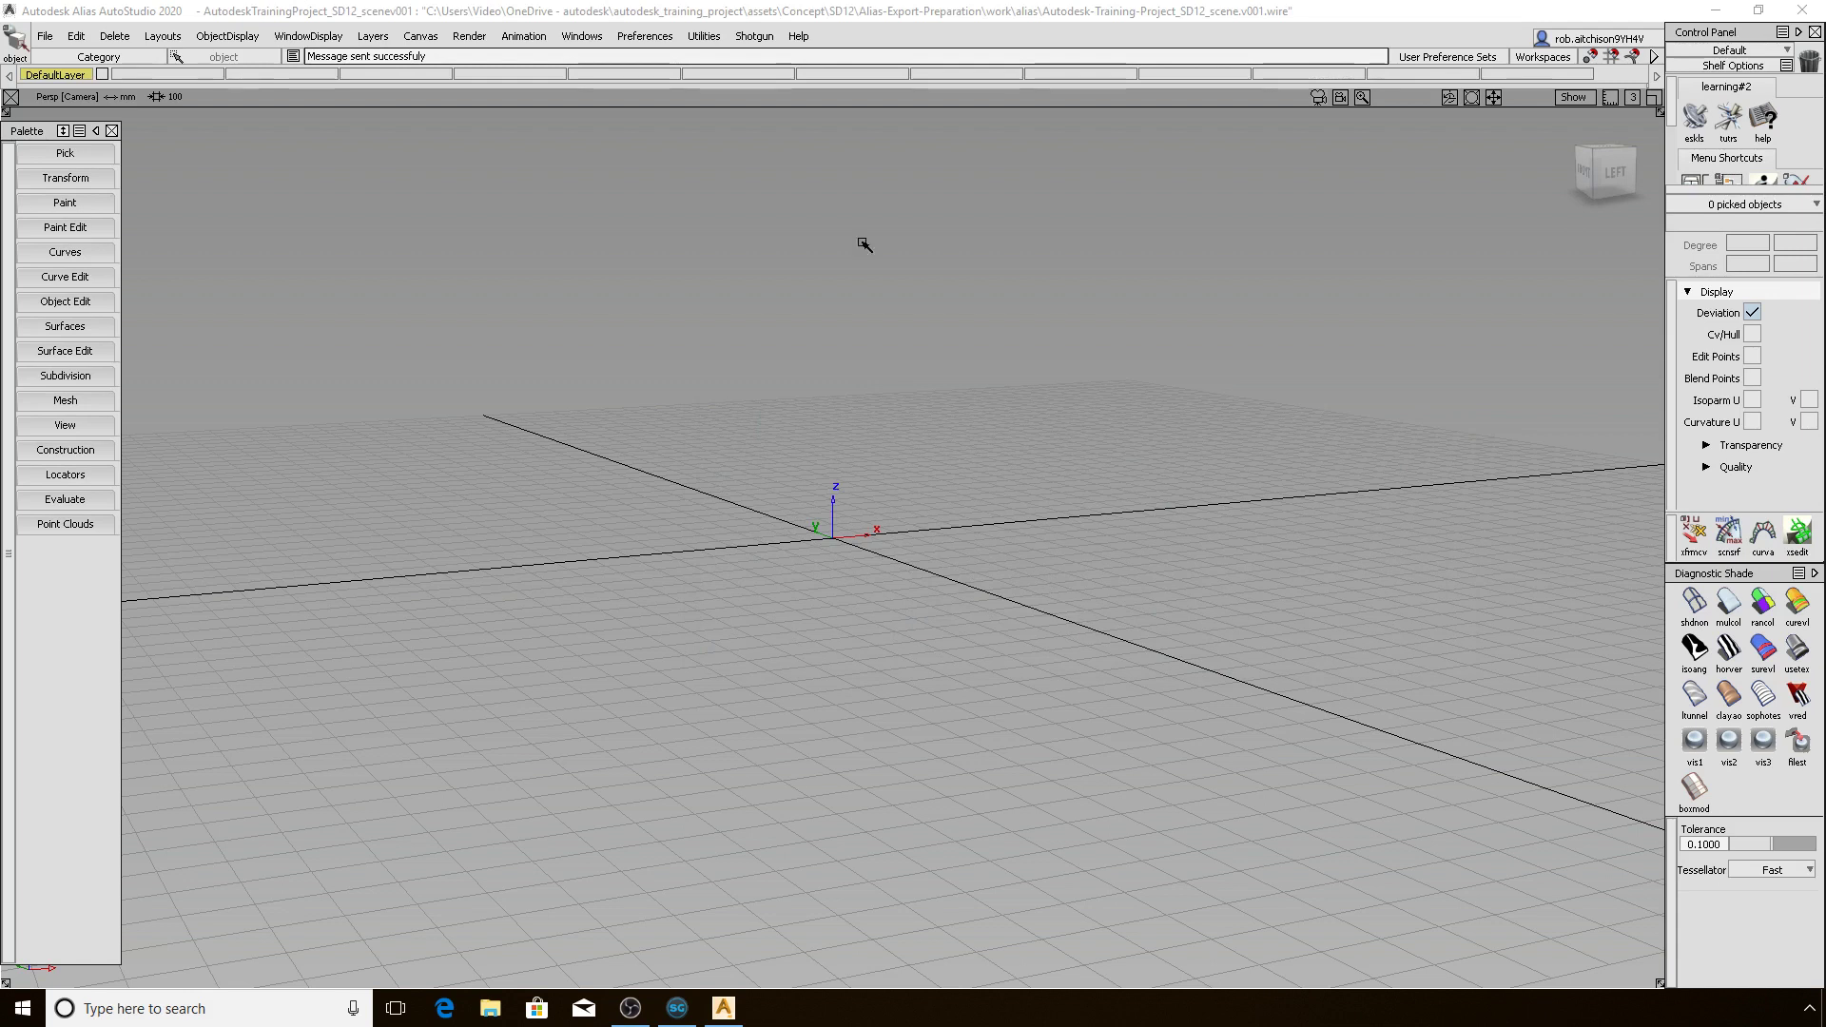
Reopen Shotgun File Save expanded, listing scene v001 and proposing v002 under My Tasks
click(754, 36)
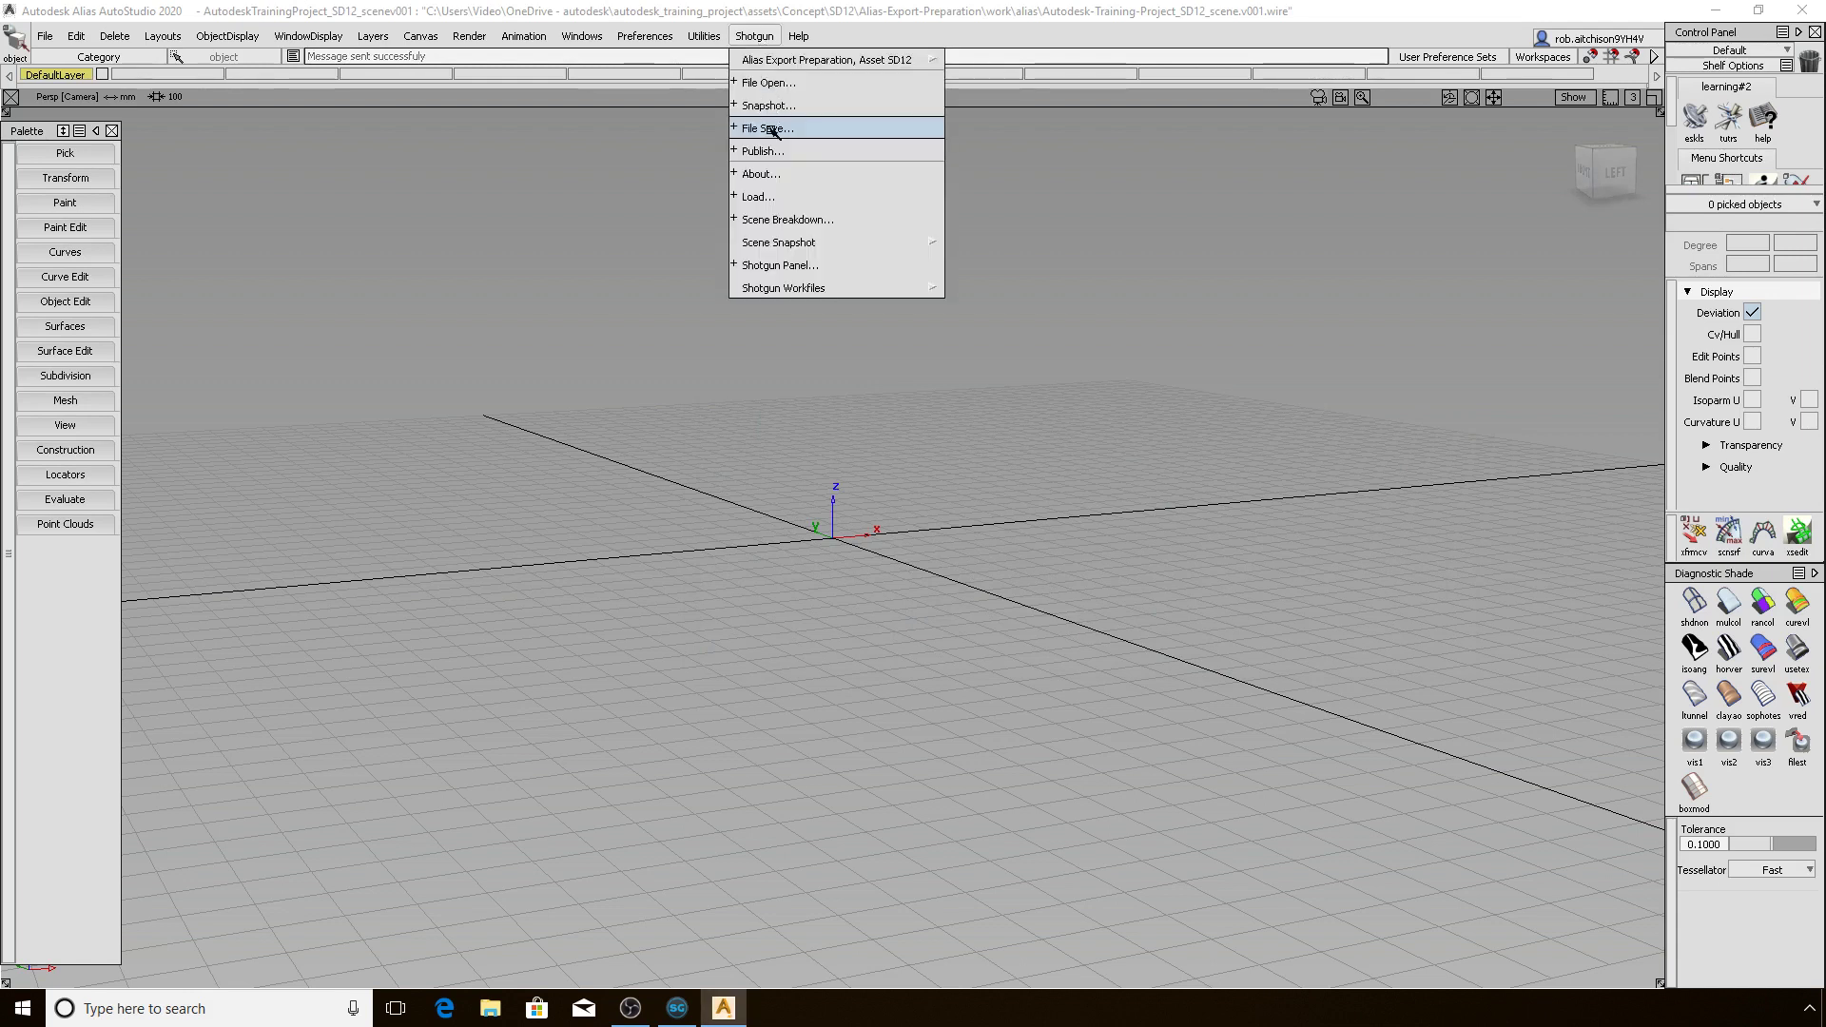
click(773, 129)
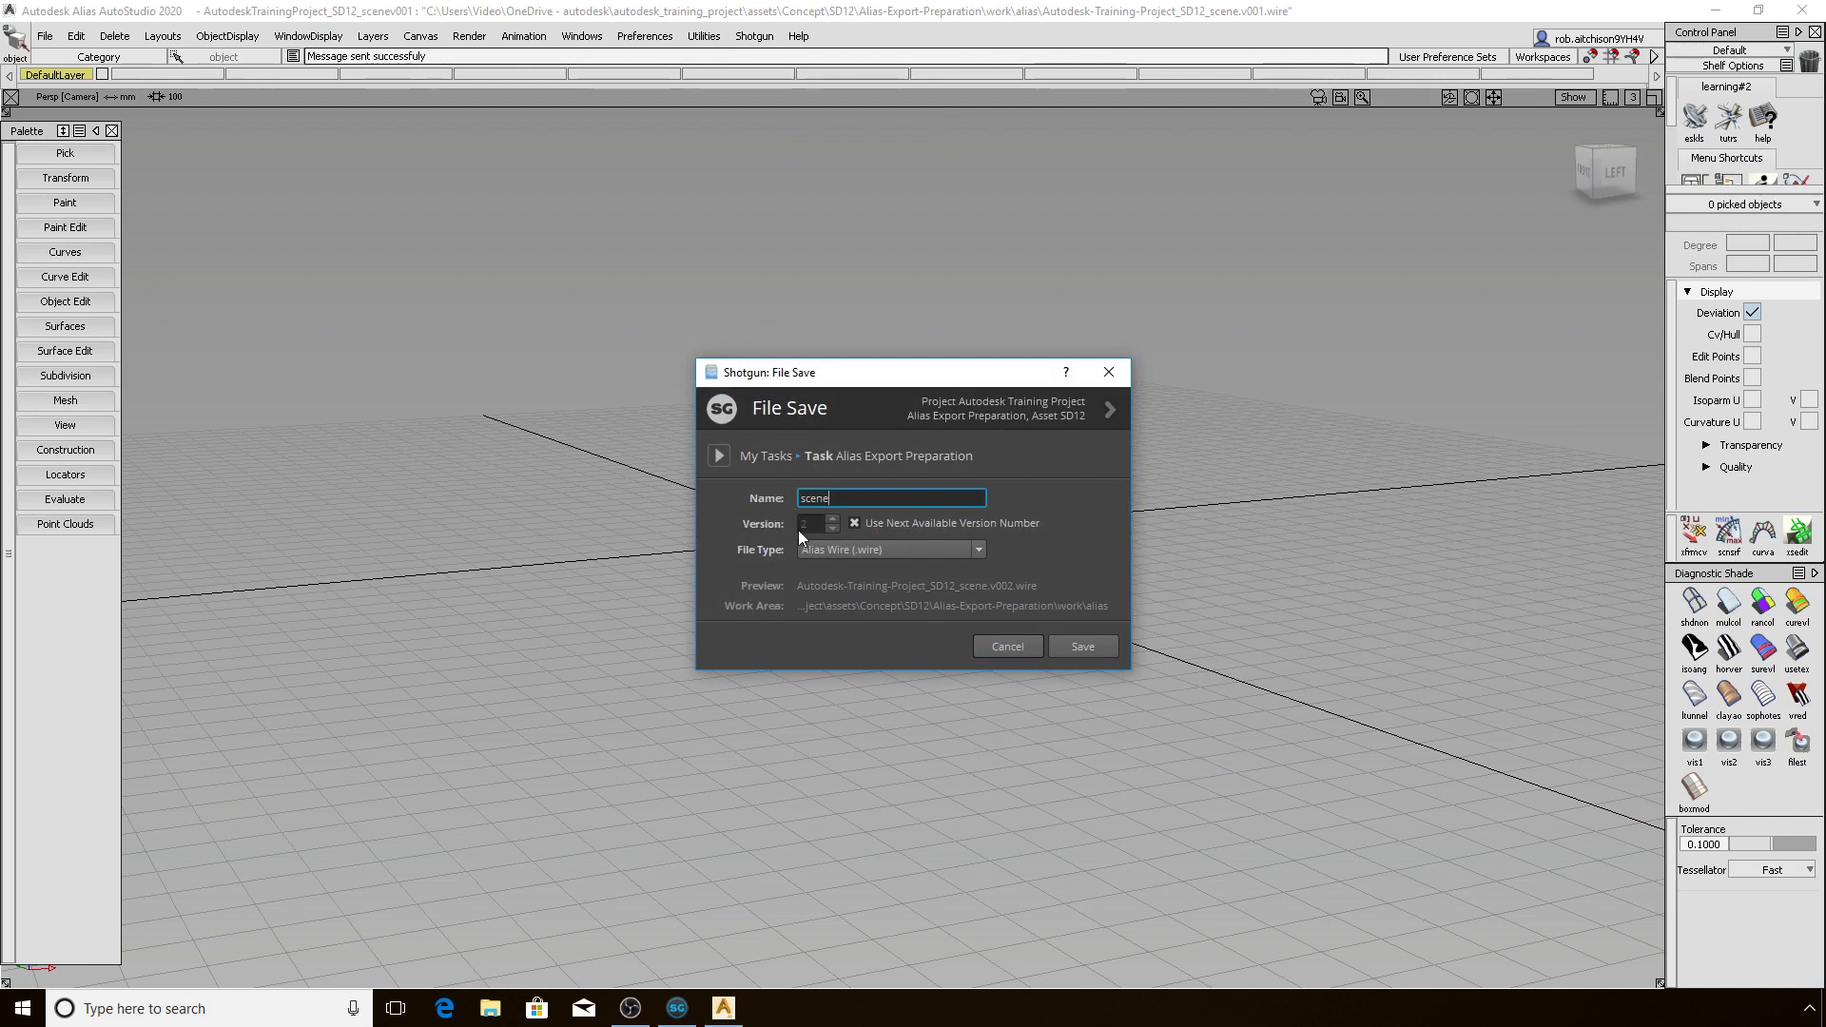
click(718, 457)
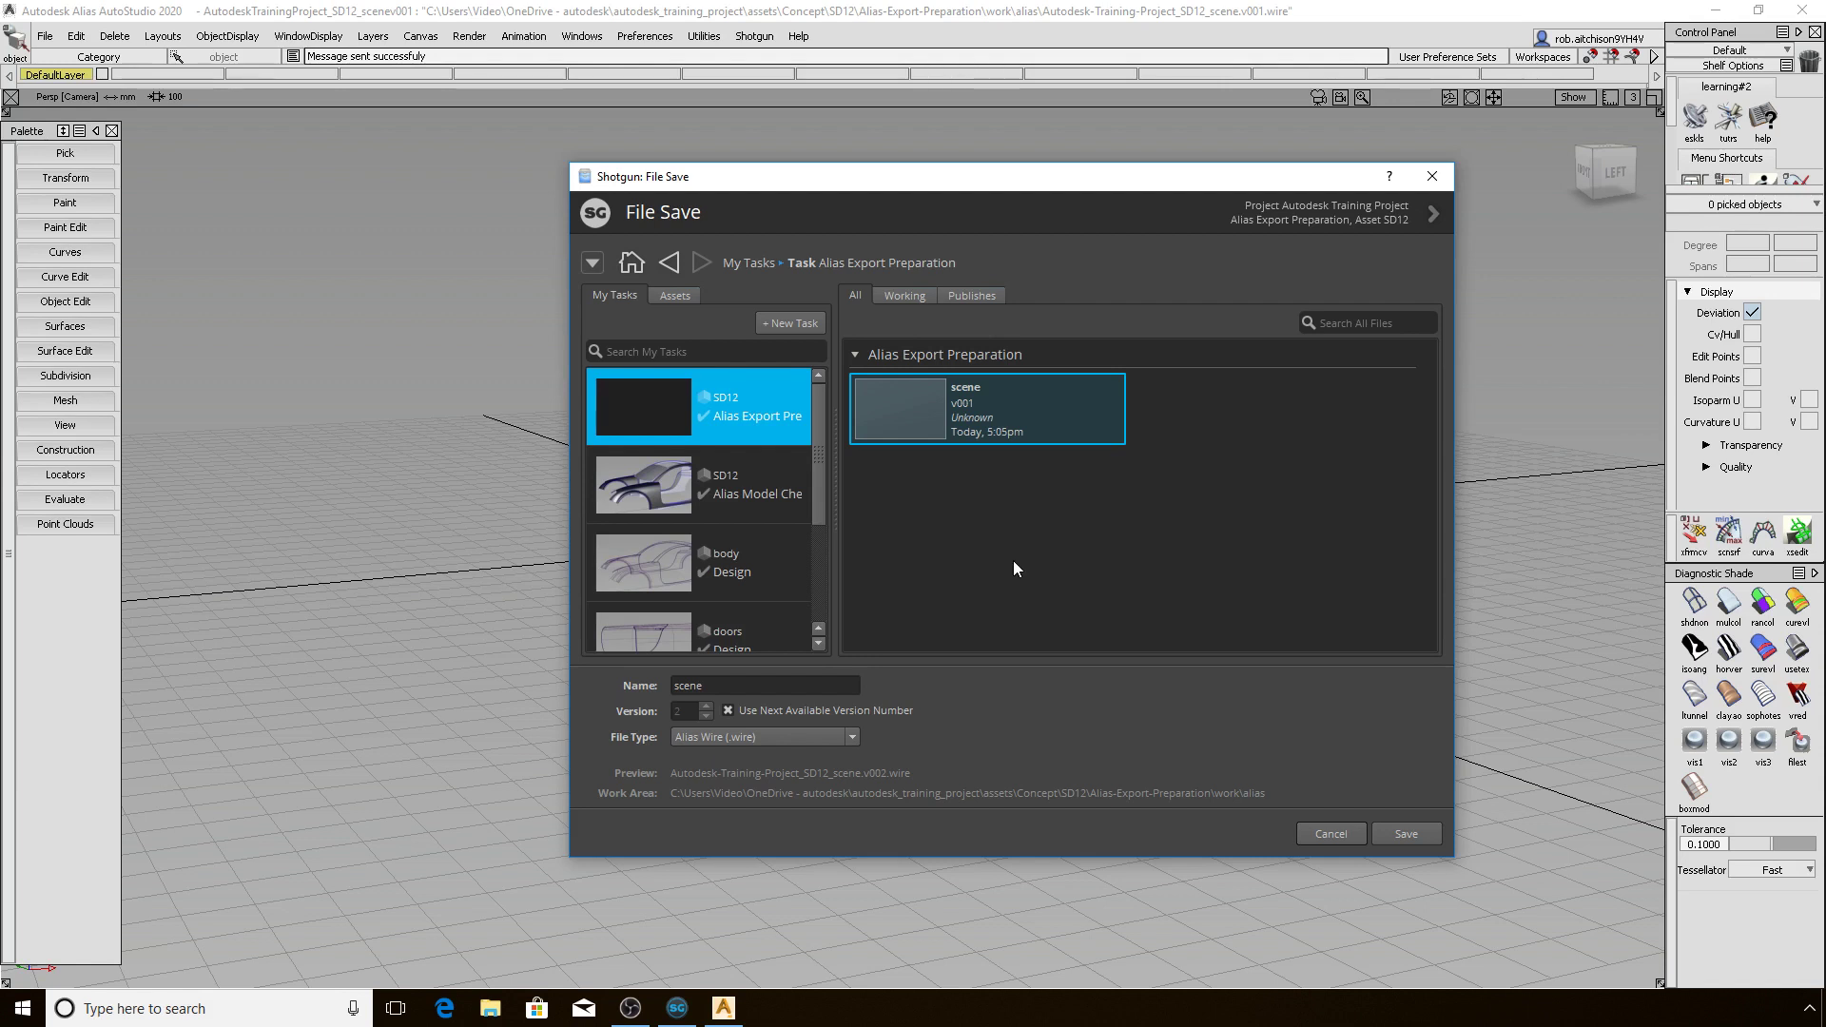
click(686, 294)
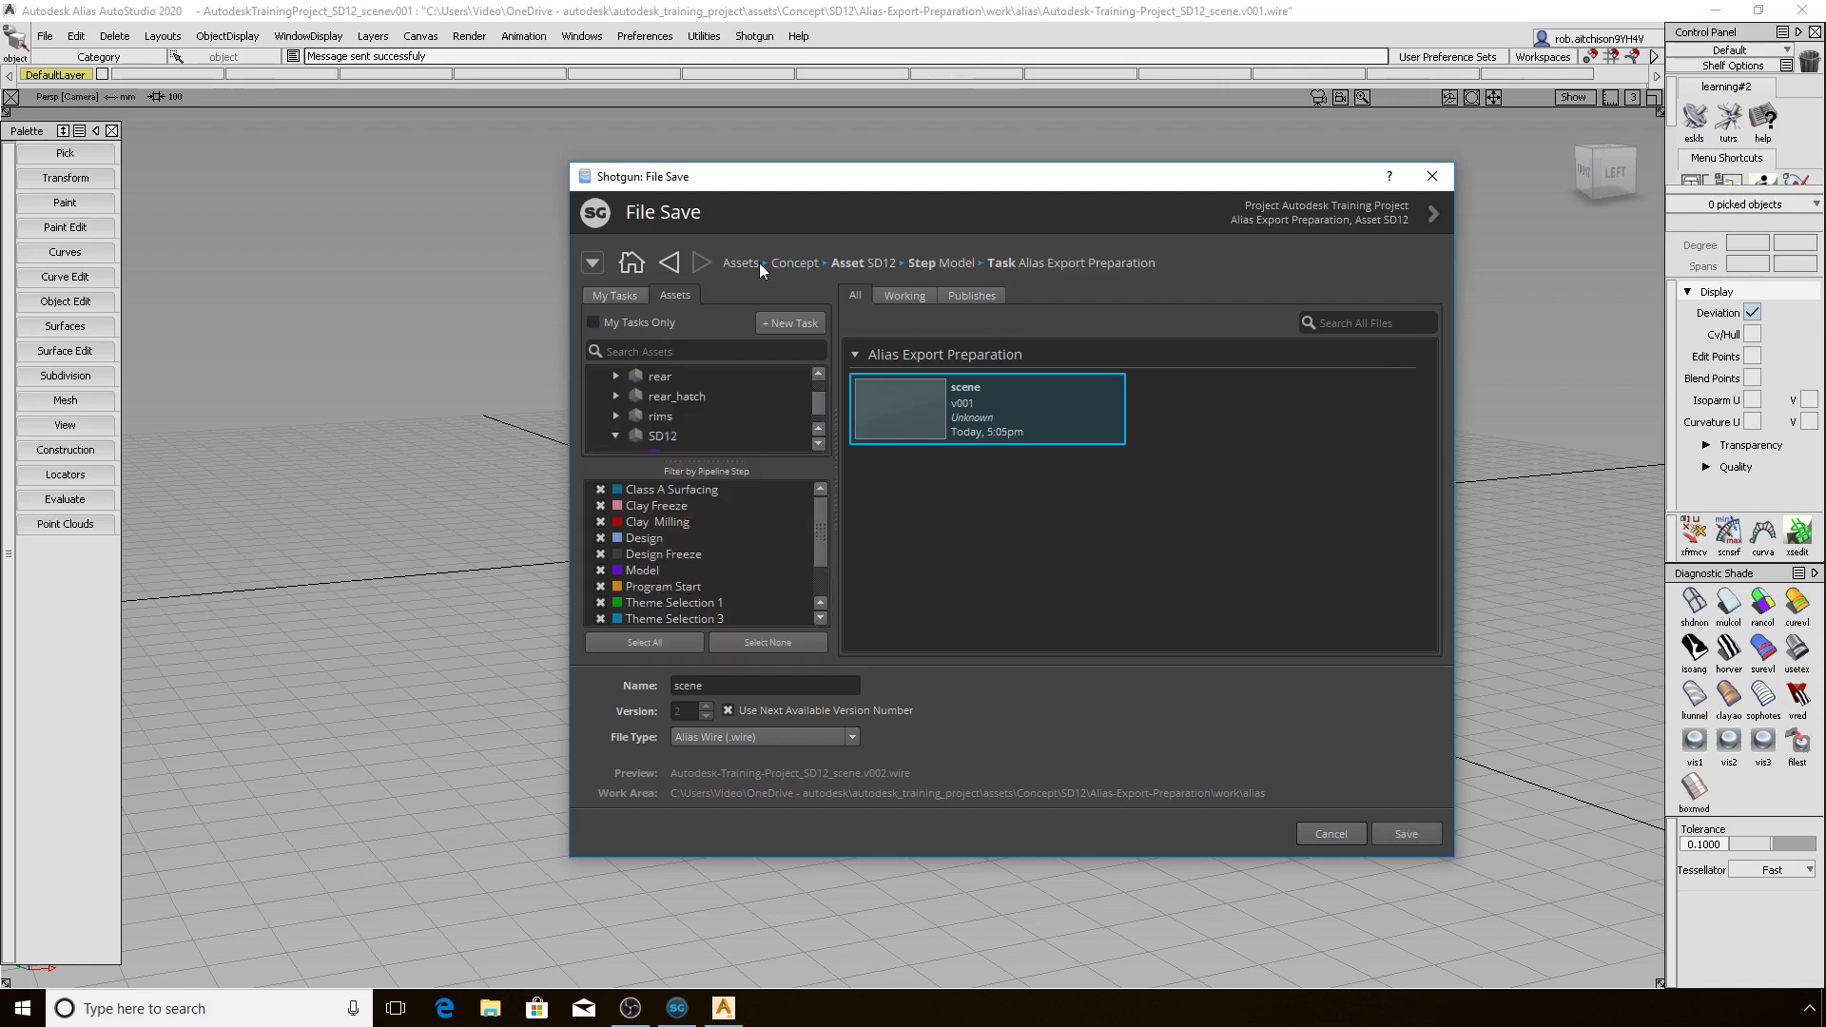
click(618, 298)
click(754, 35)
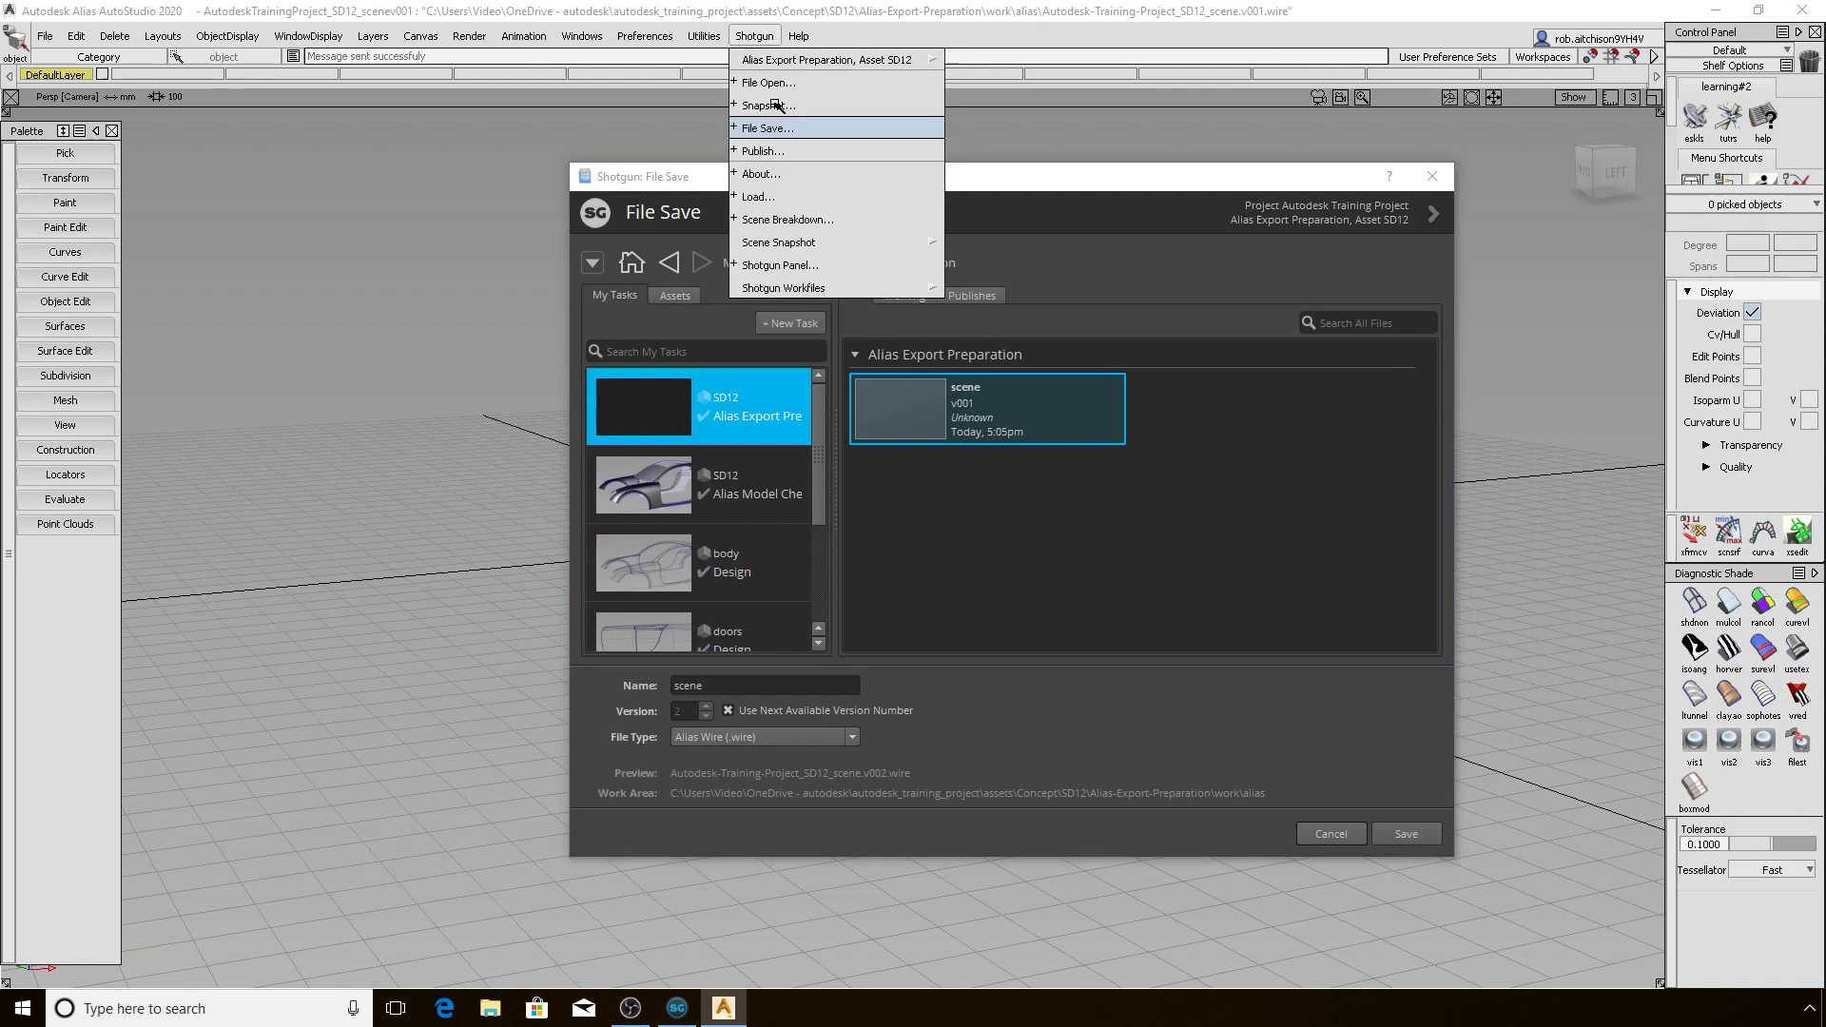
Open the SD12 Alias Model Check scene v007 wire file
click(45, 35)
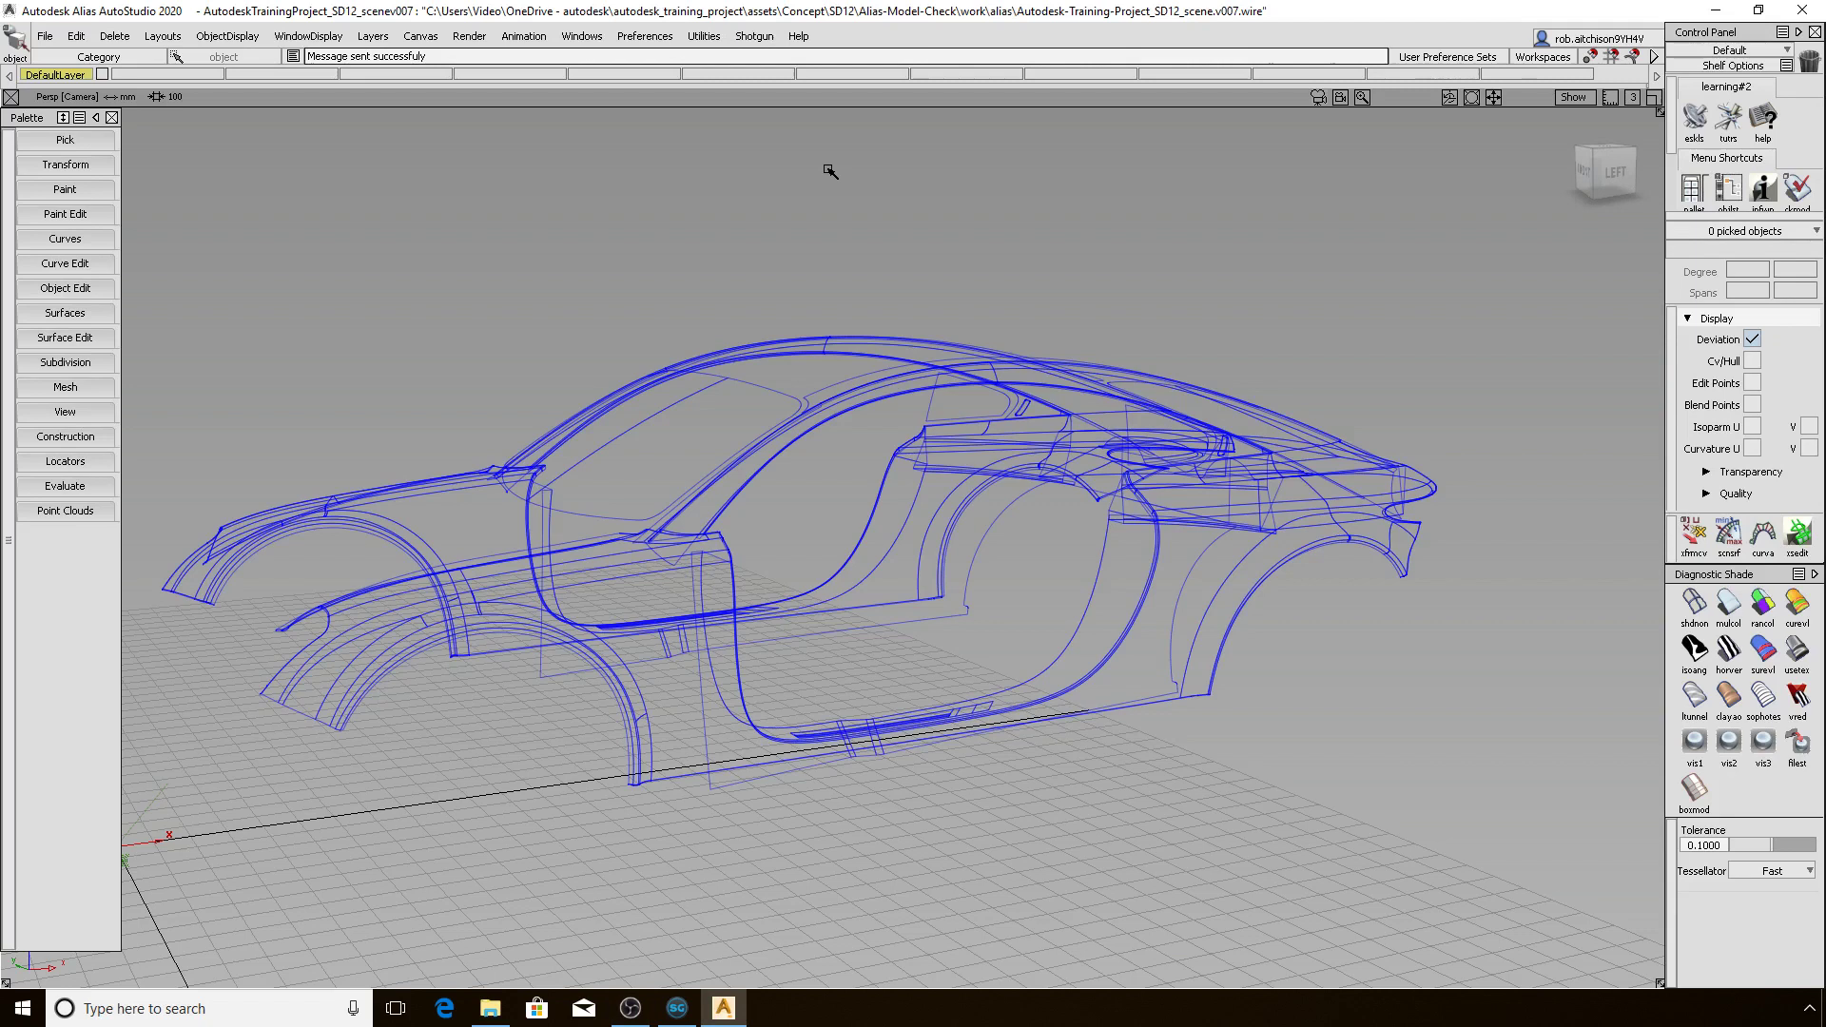
click(754, 36)
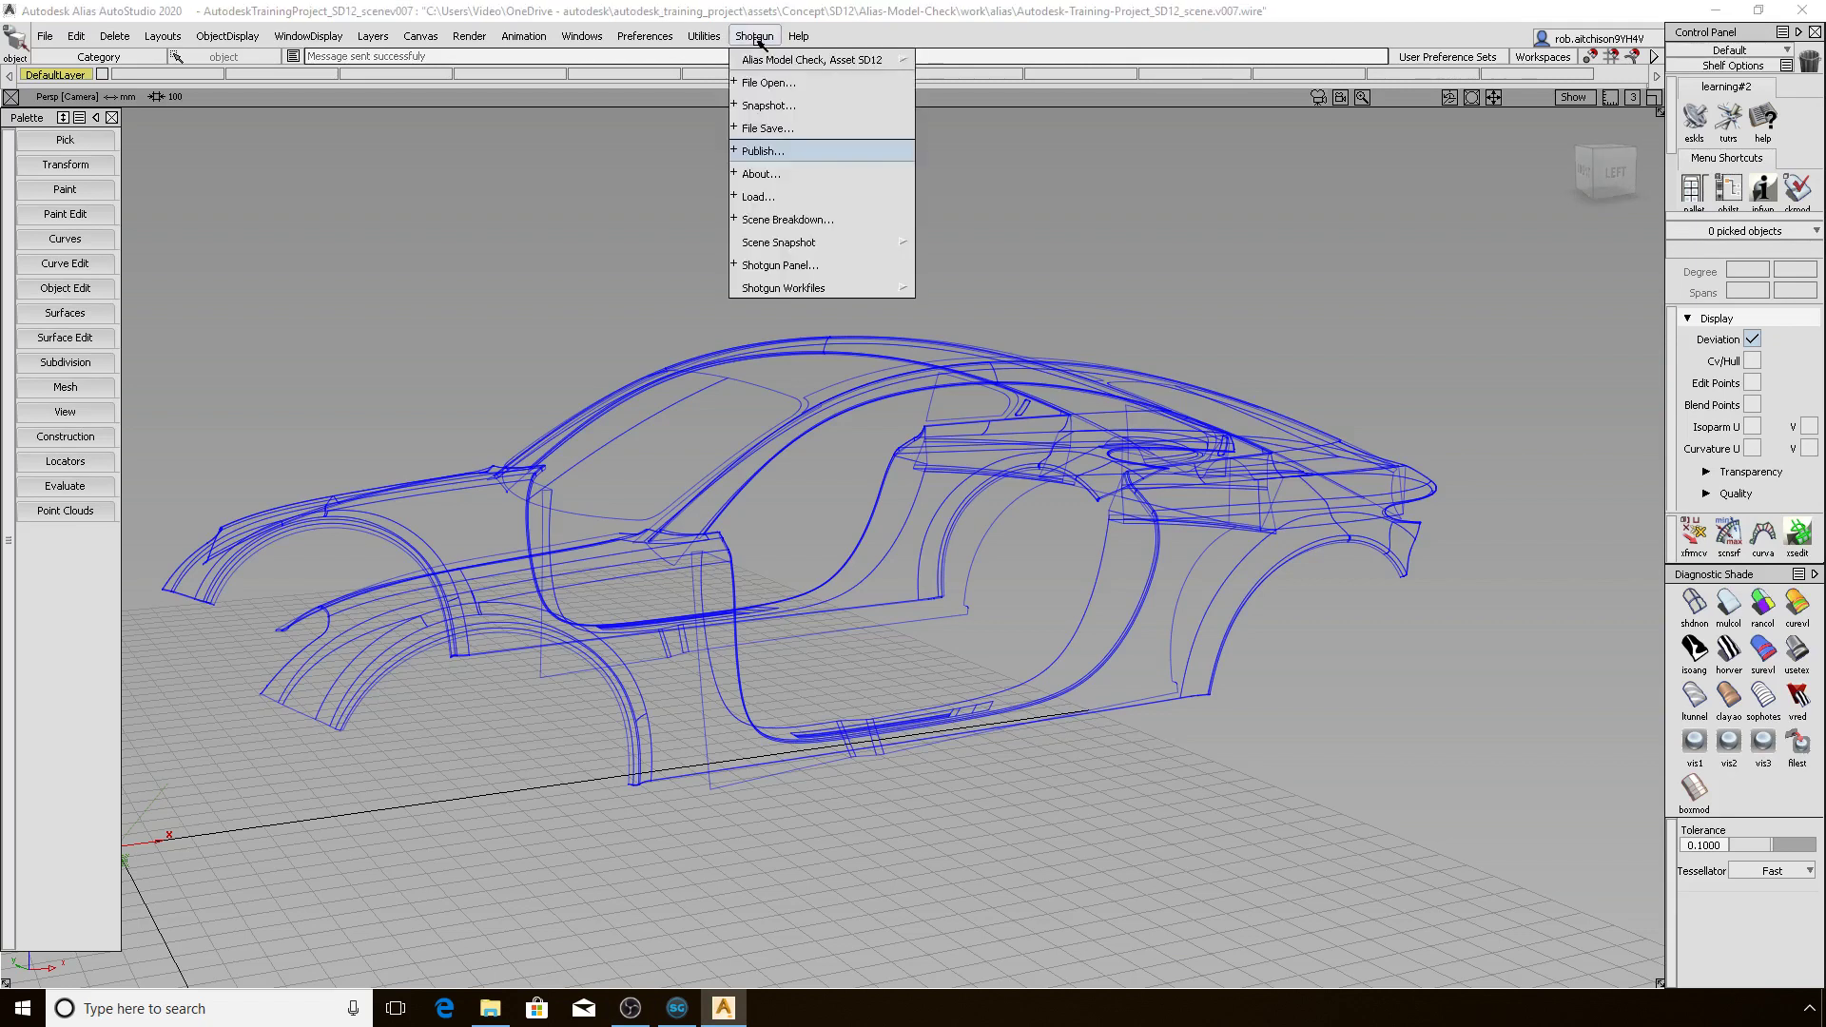
Review Shotgun Publish settings for the SD12 scene linked to Alias Model Check
click(754, 149)
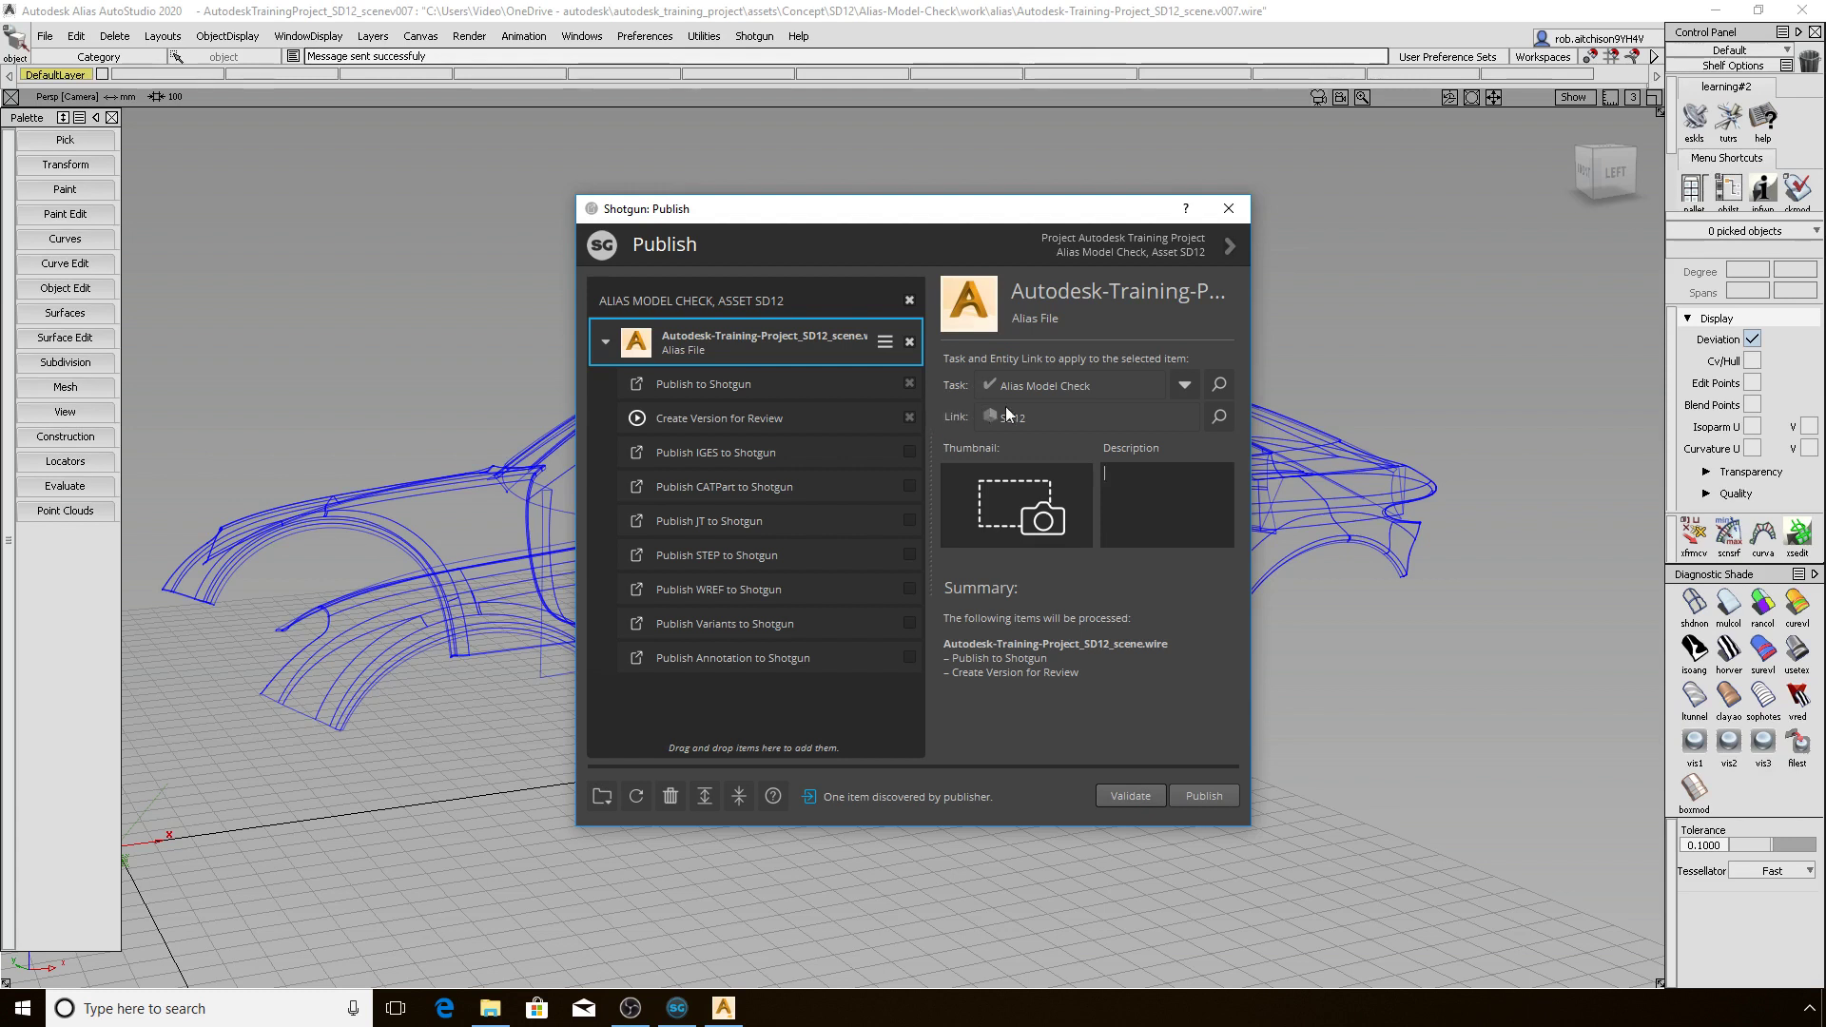
mouse_move(1057, 414)
Turn on Hardware Shade and capture the shaded SD12 car as the publish thumbnail
click(1040, 521)
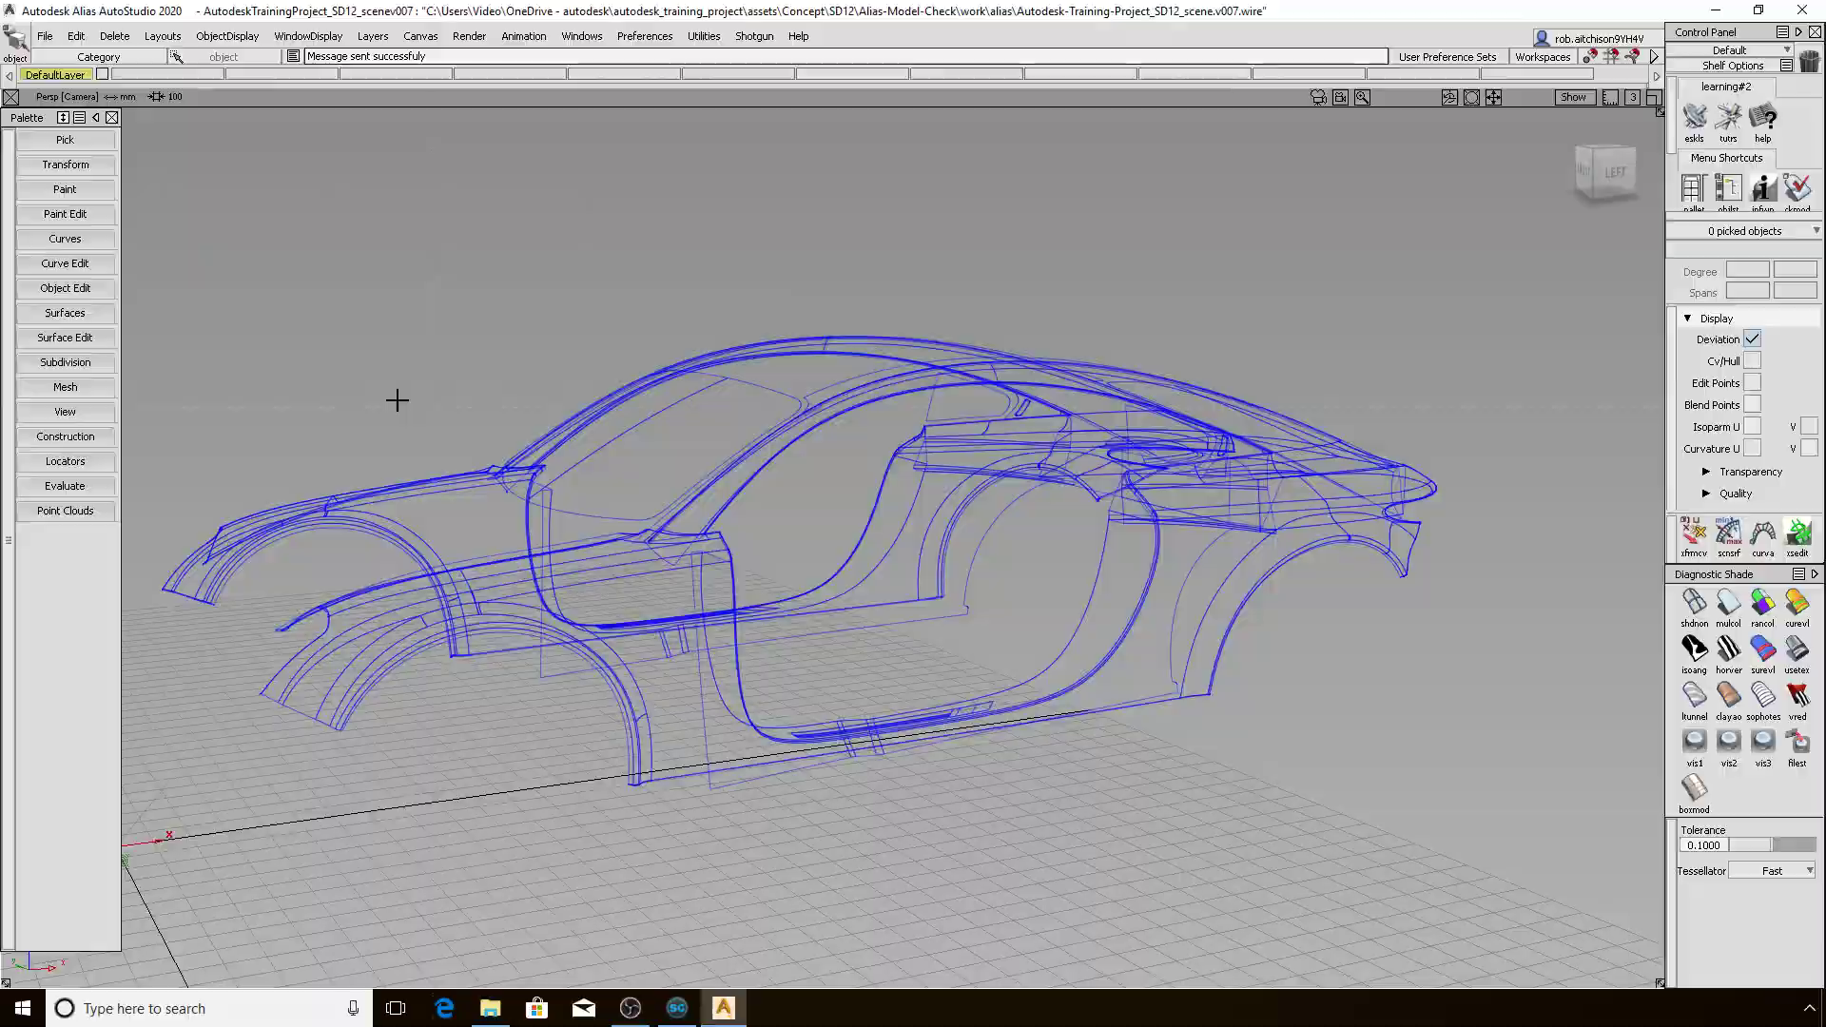
drag(145, 308, 1521, 833)
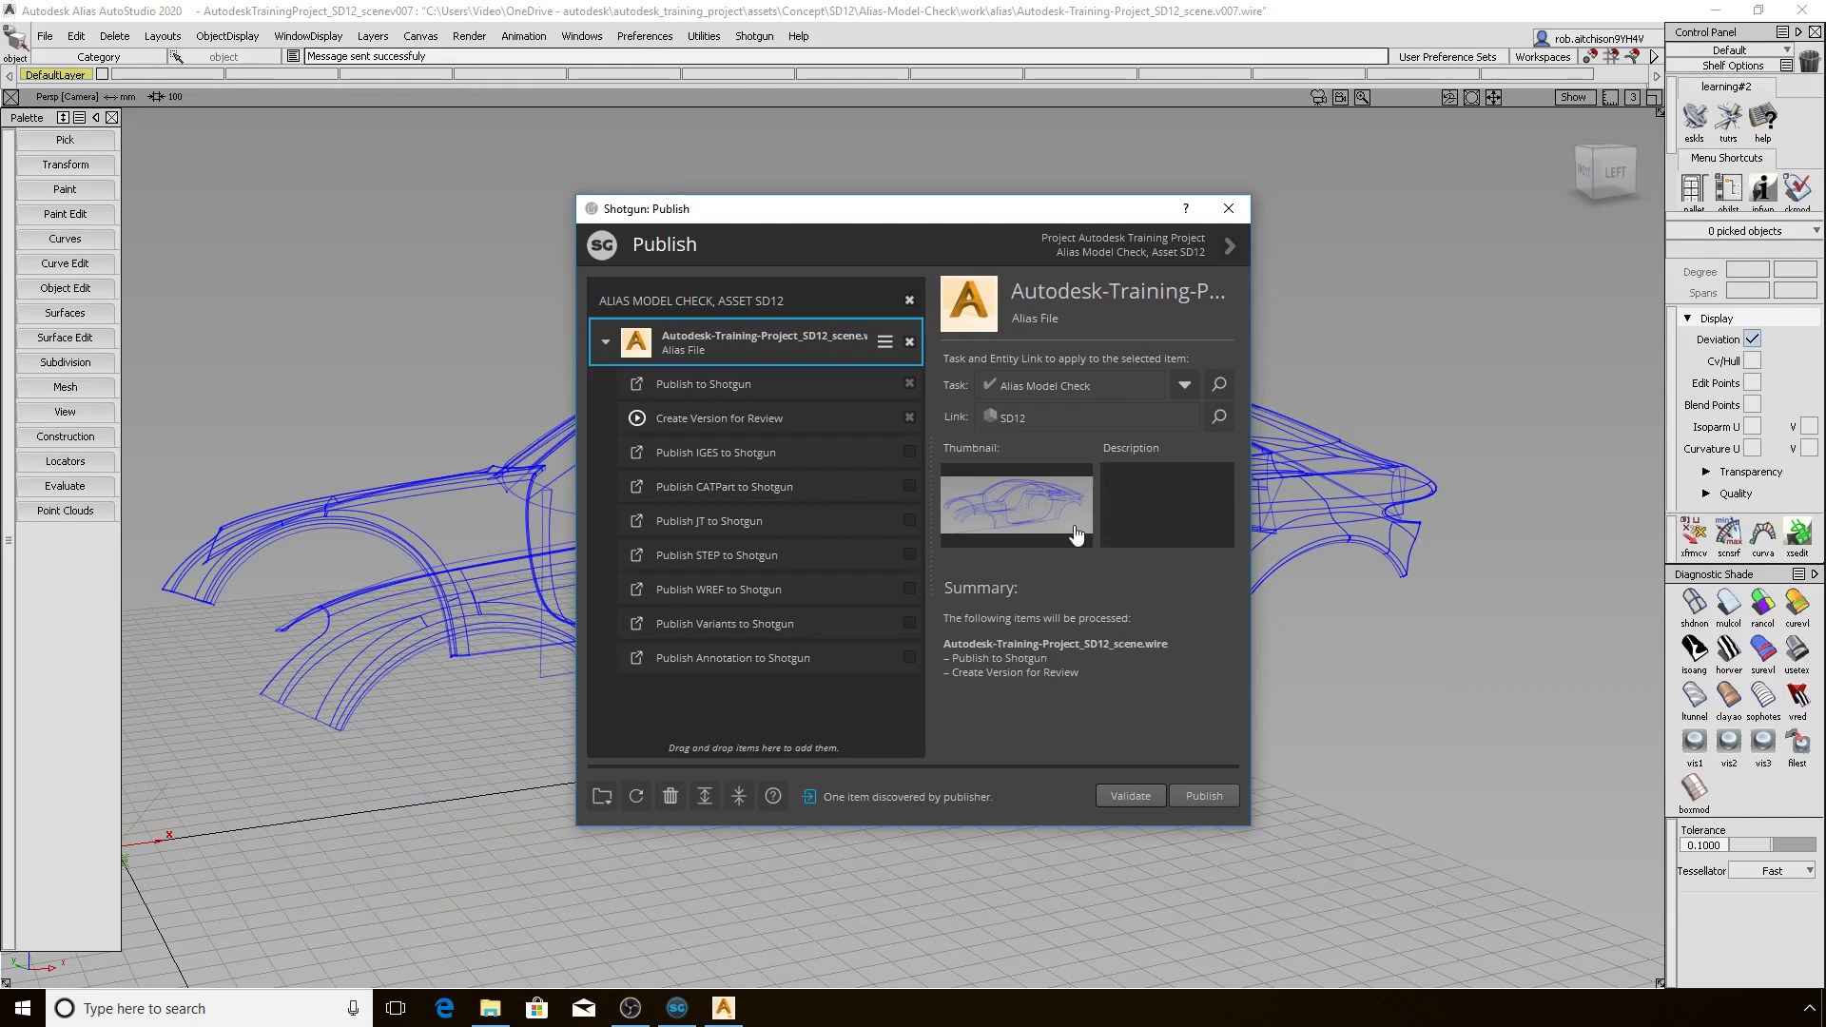
click(304, 36)
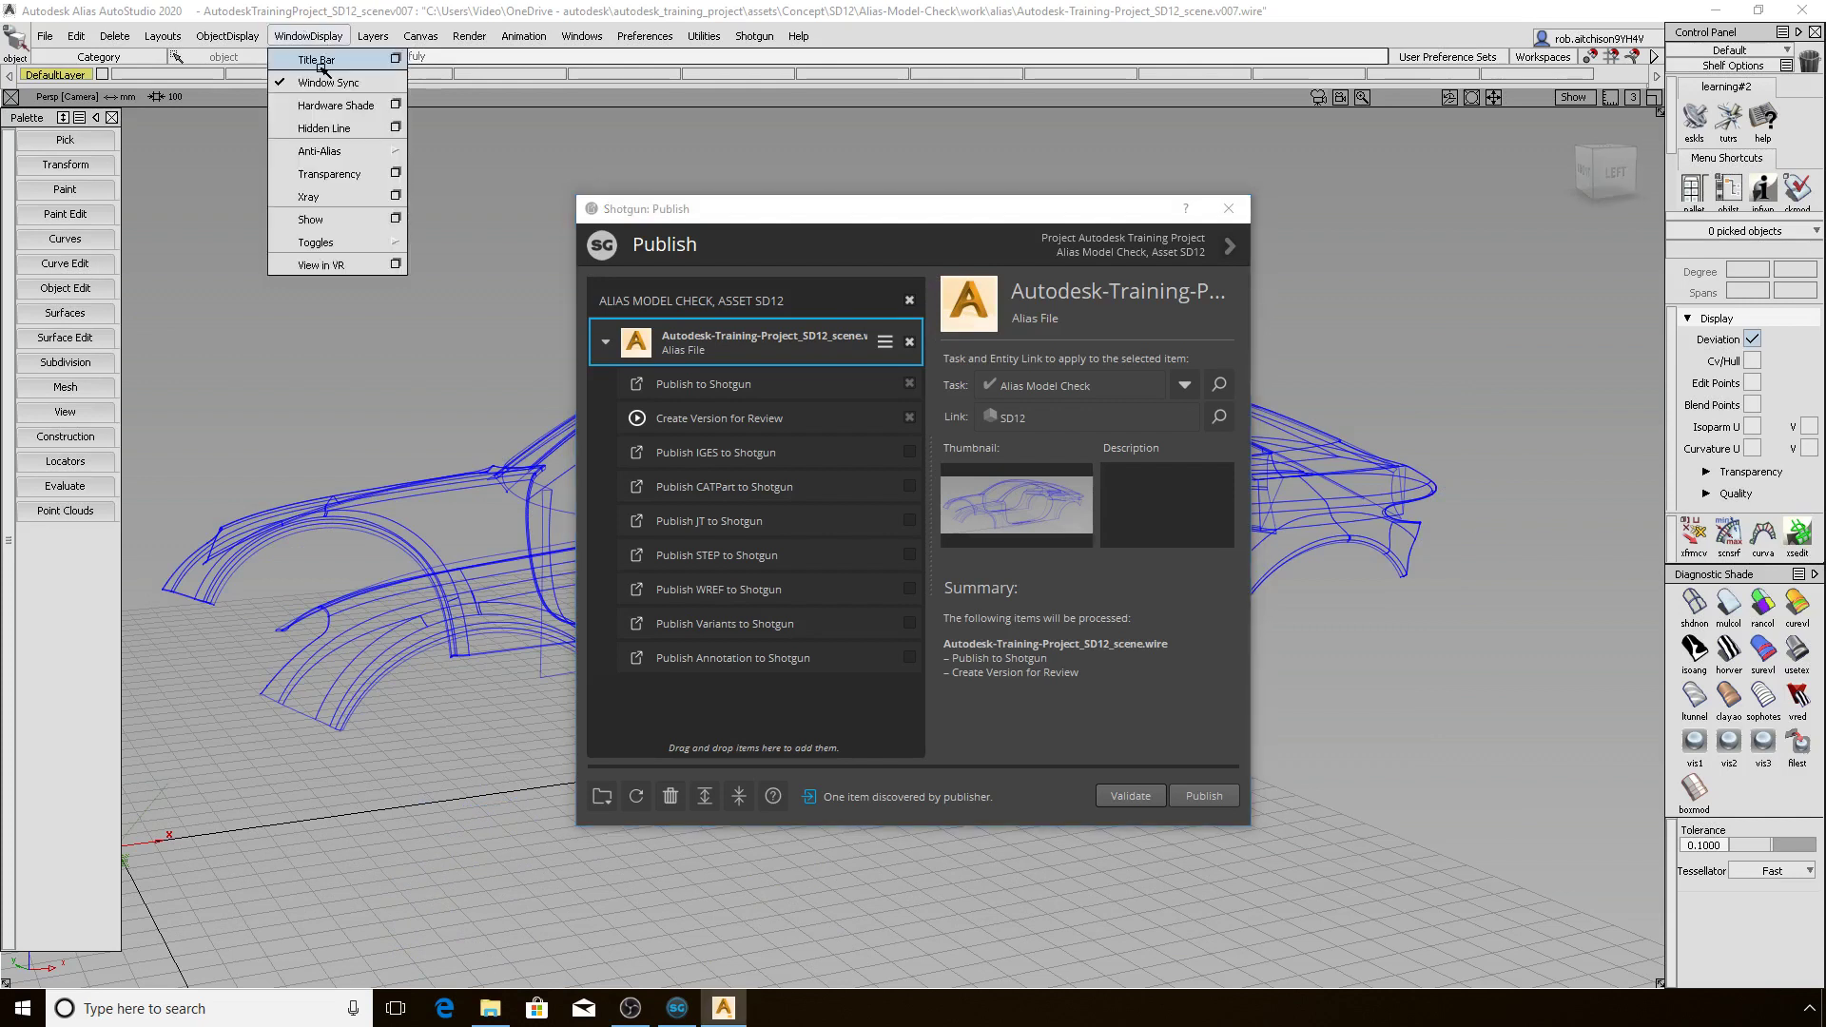
click(328, 105)
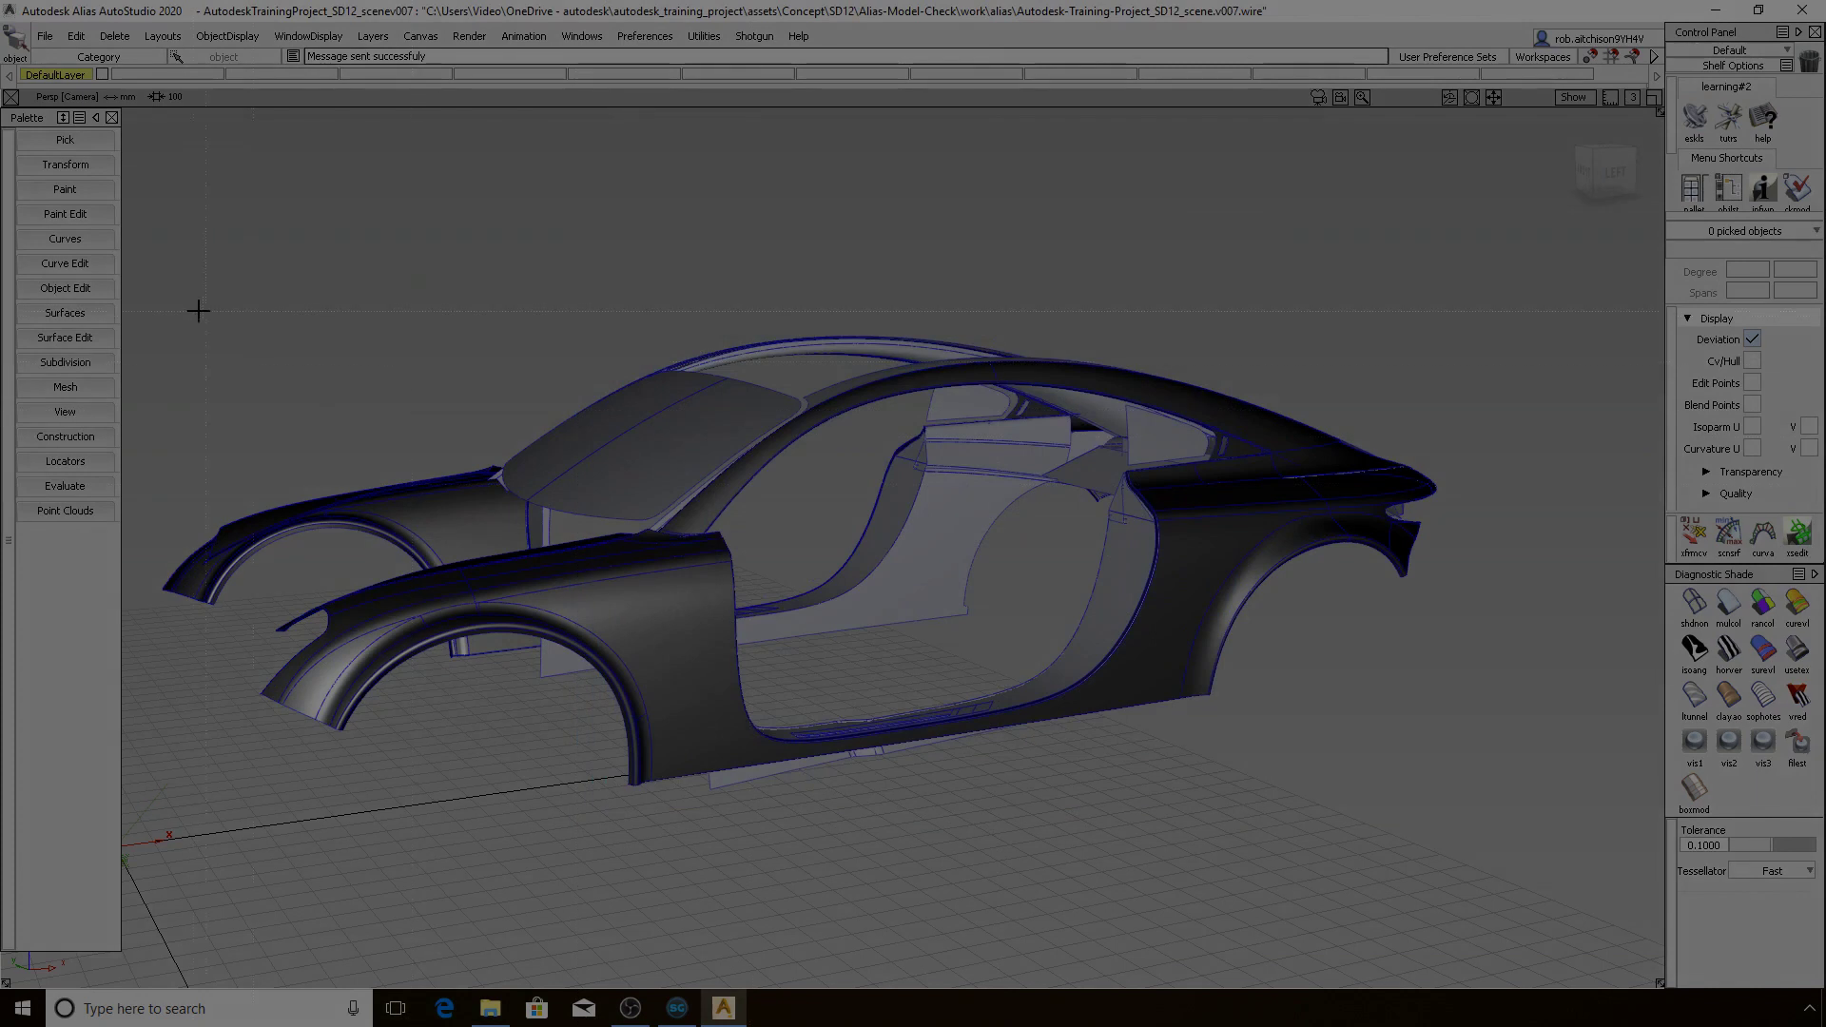
drag(148, 304, 1481, 838)
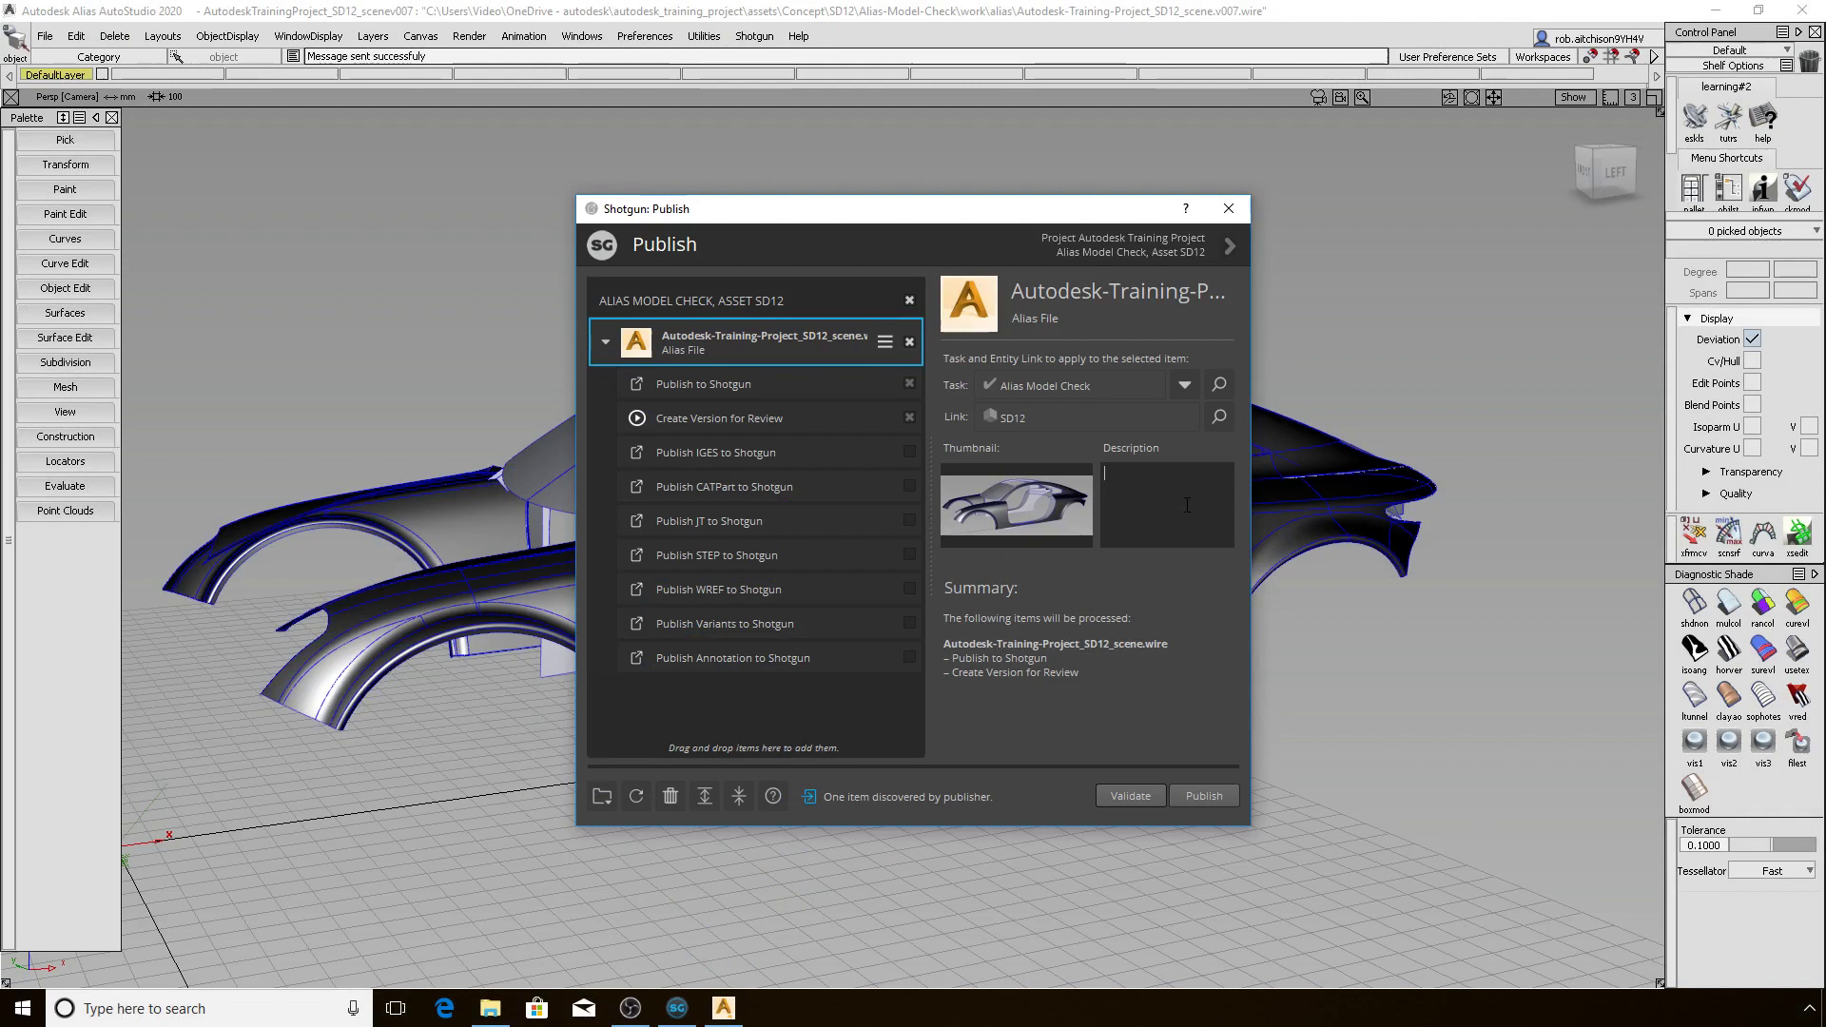
Enter the description 'Important!', run Validate, and review the Progress Details log
text(Important!)
click(1120, 796)
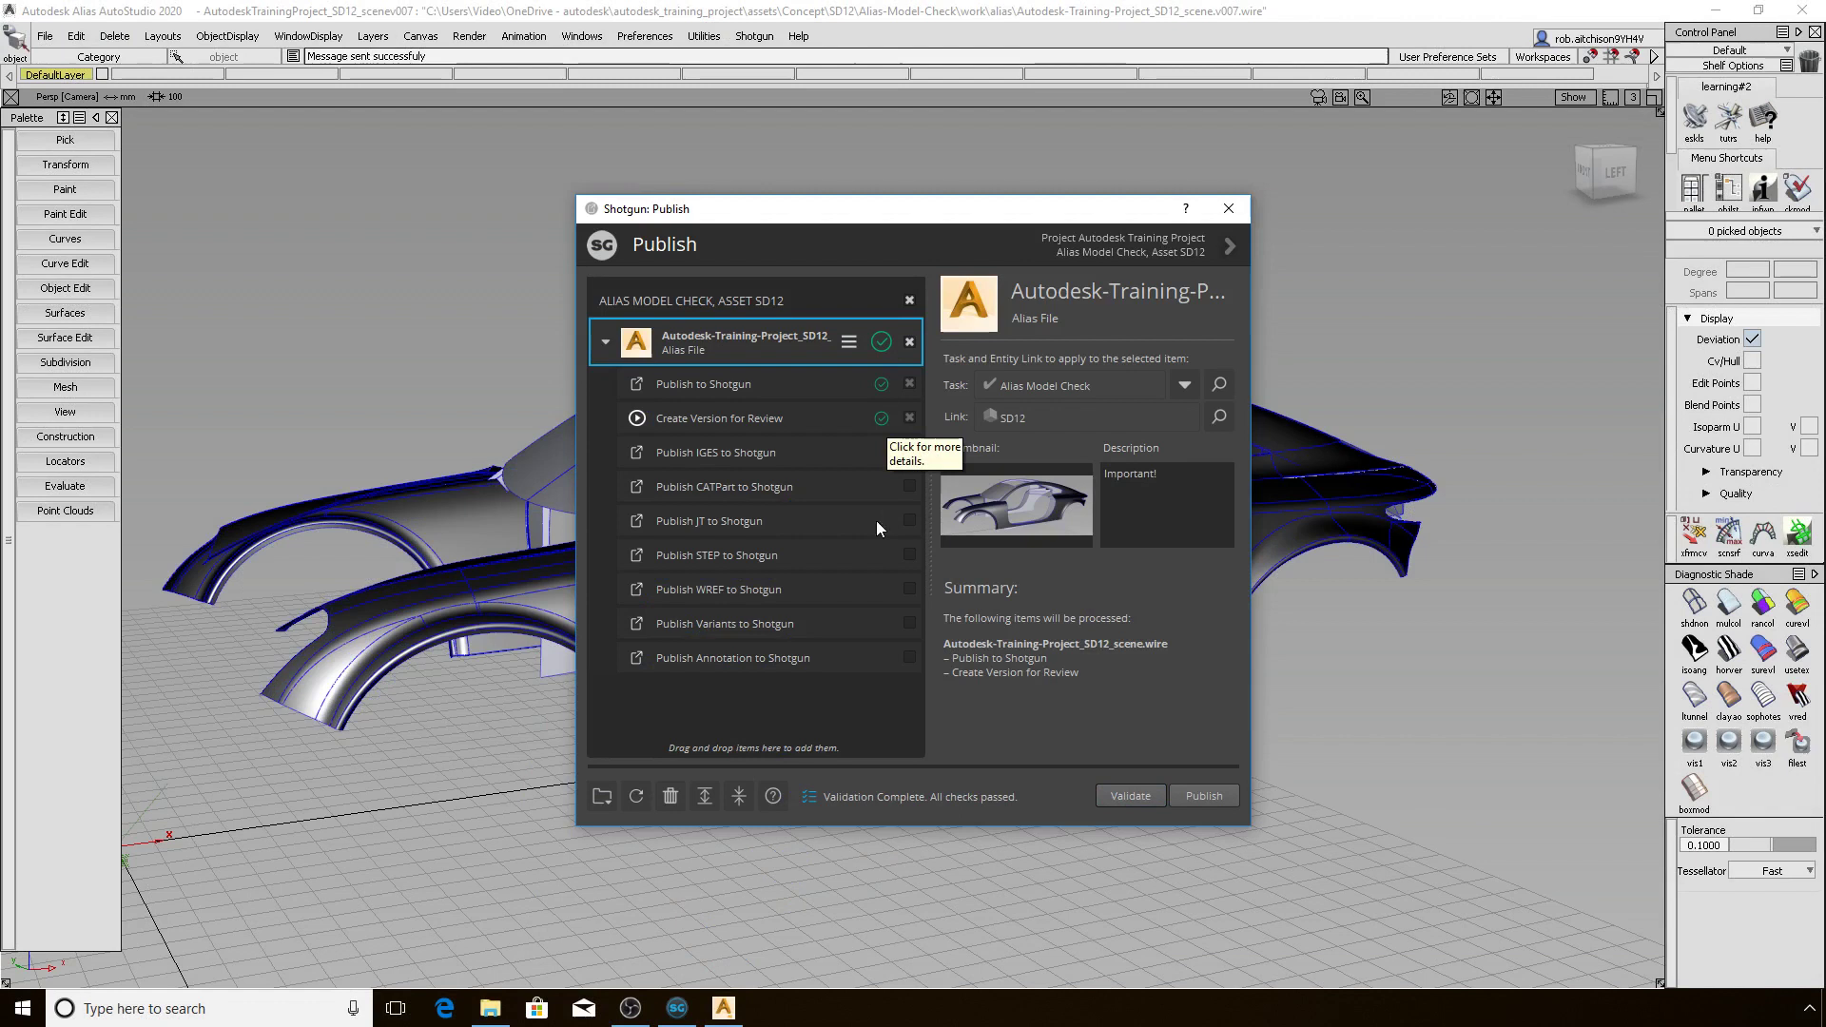
click(880, 802)
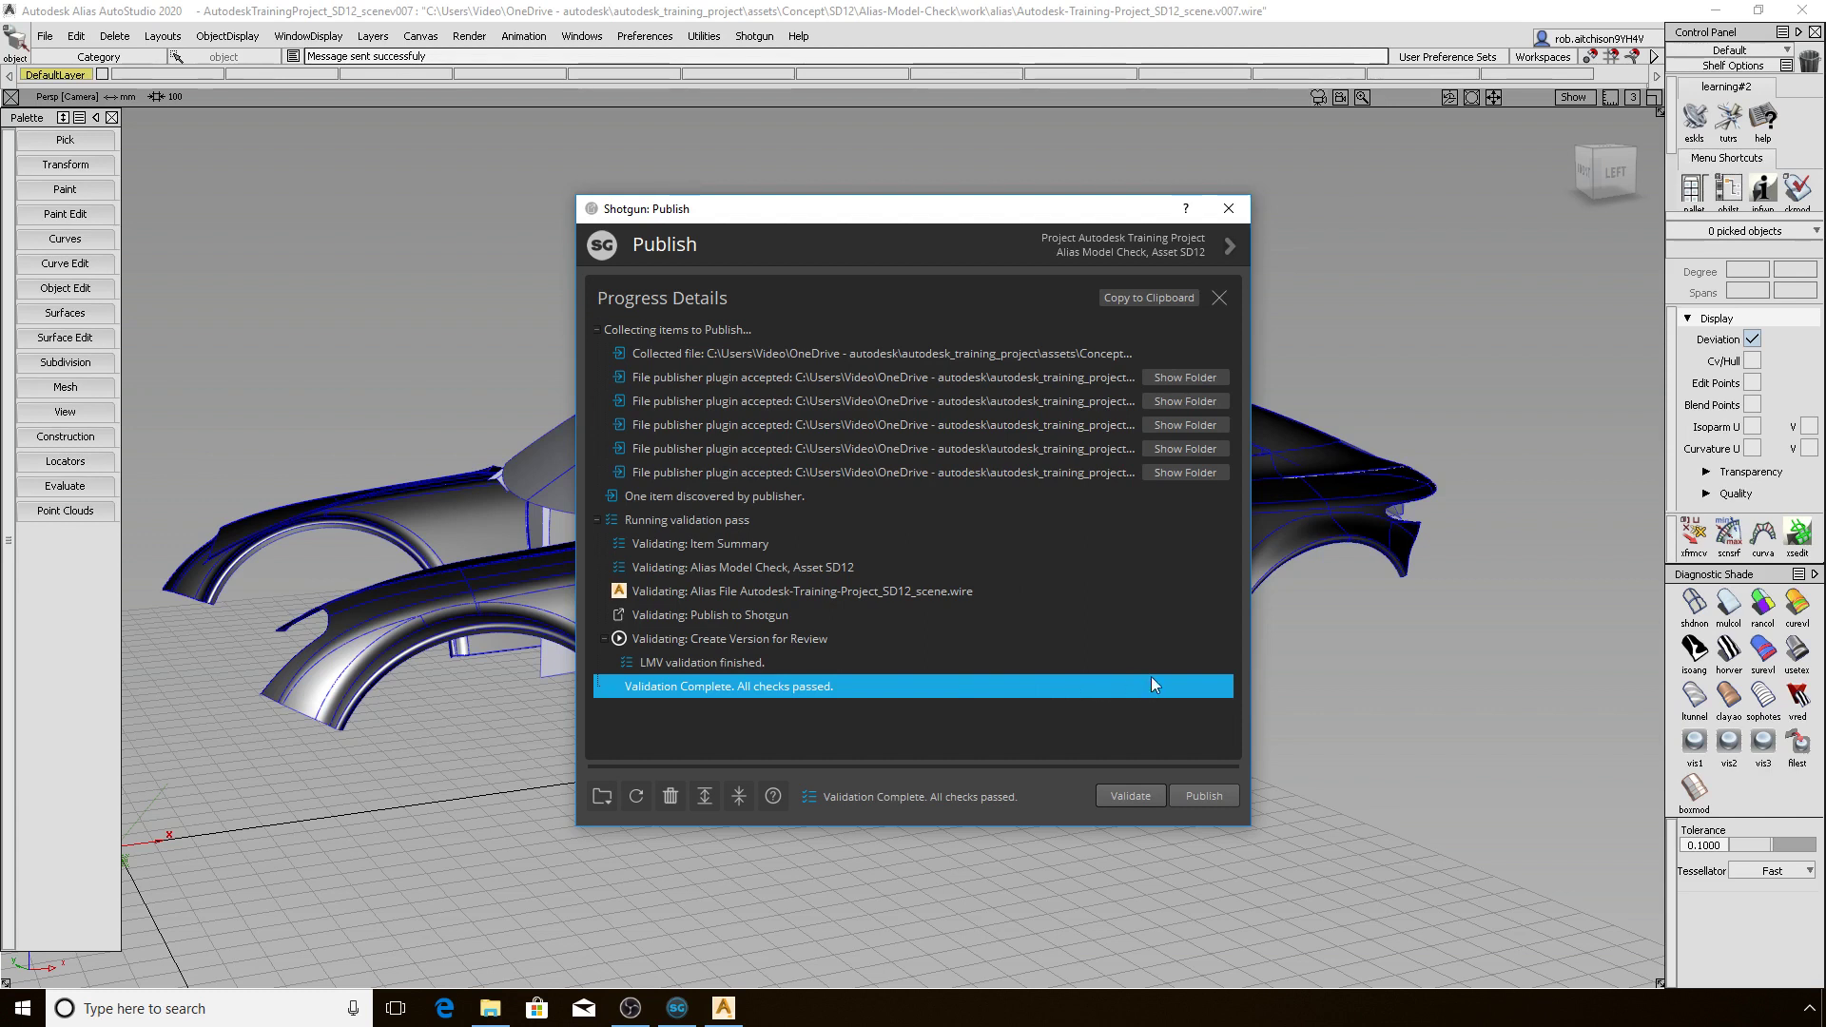
click(1218, 299)
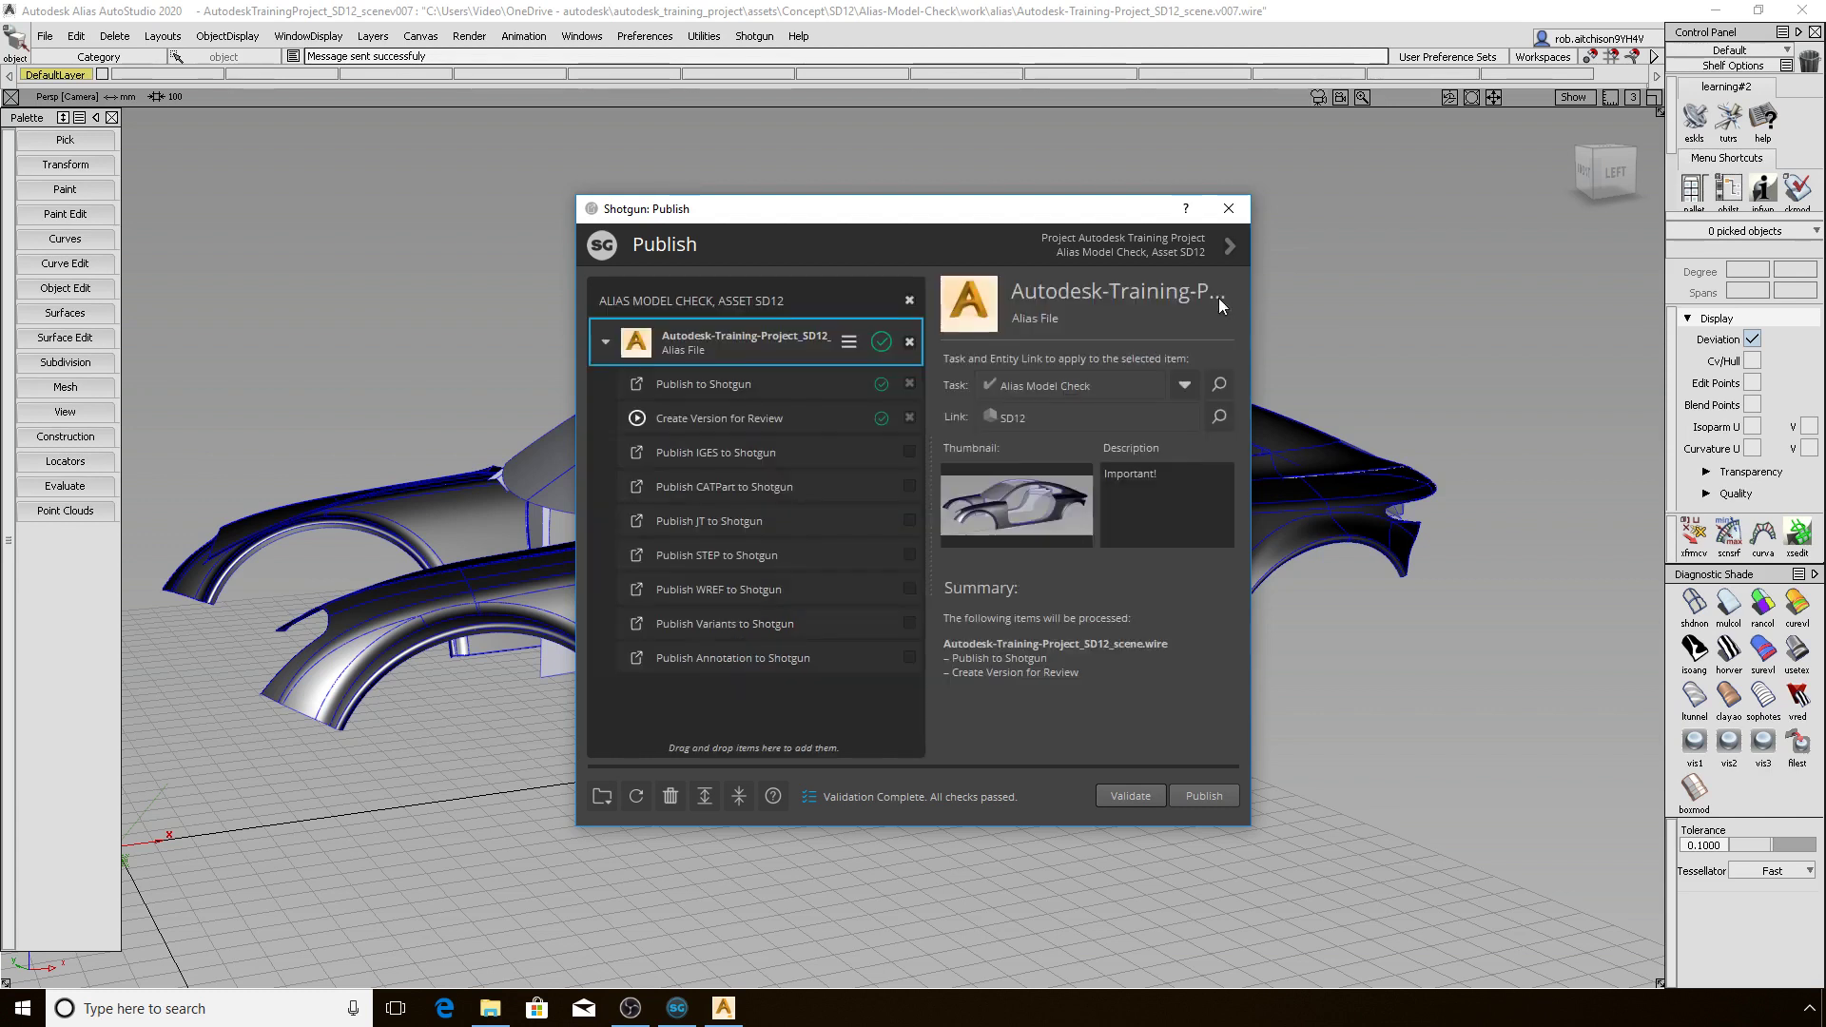
Publish the SD12 scene, scroll through the publish log, then close it to see Publish Complete
click(1194, 796)
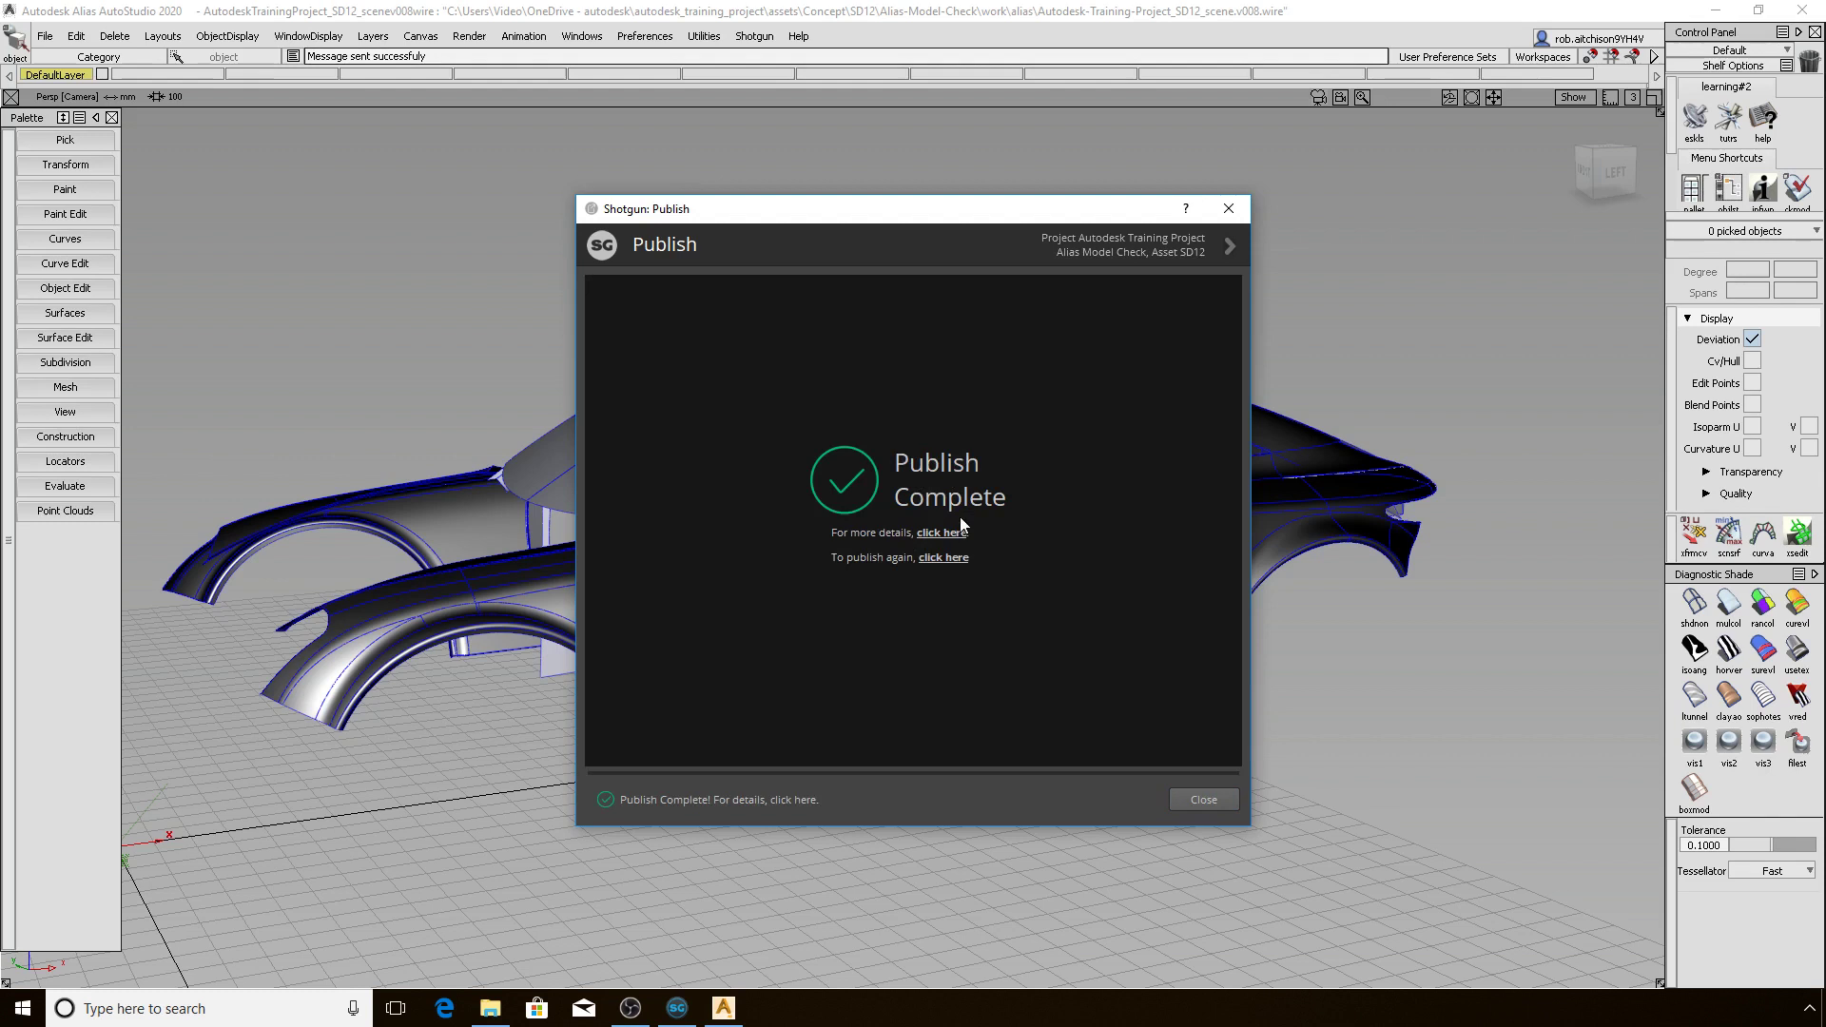
click(938, 535)
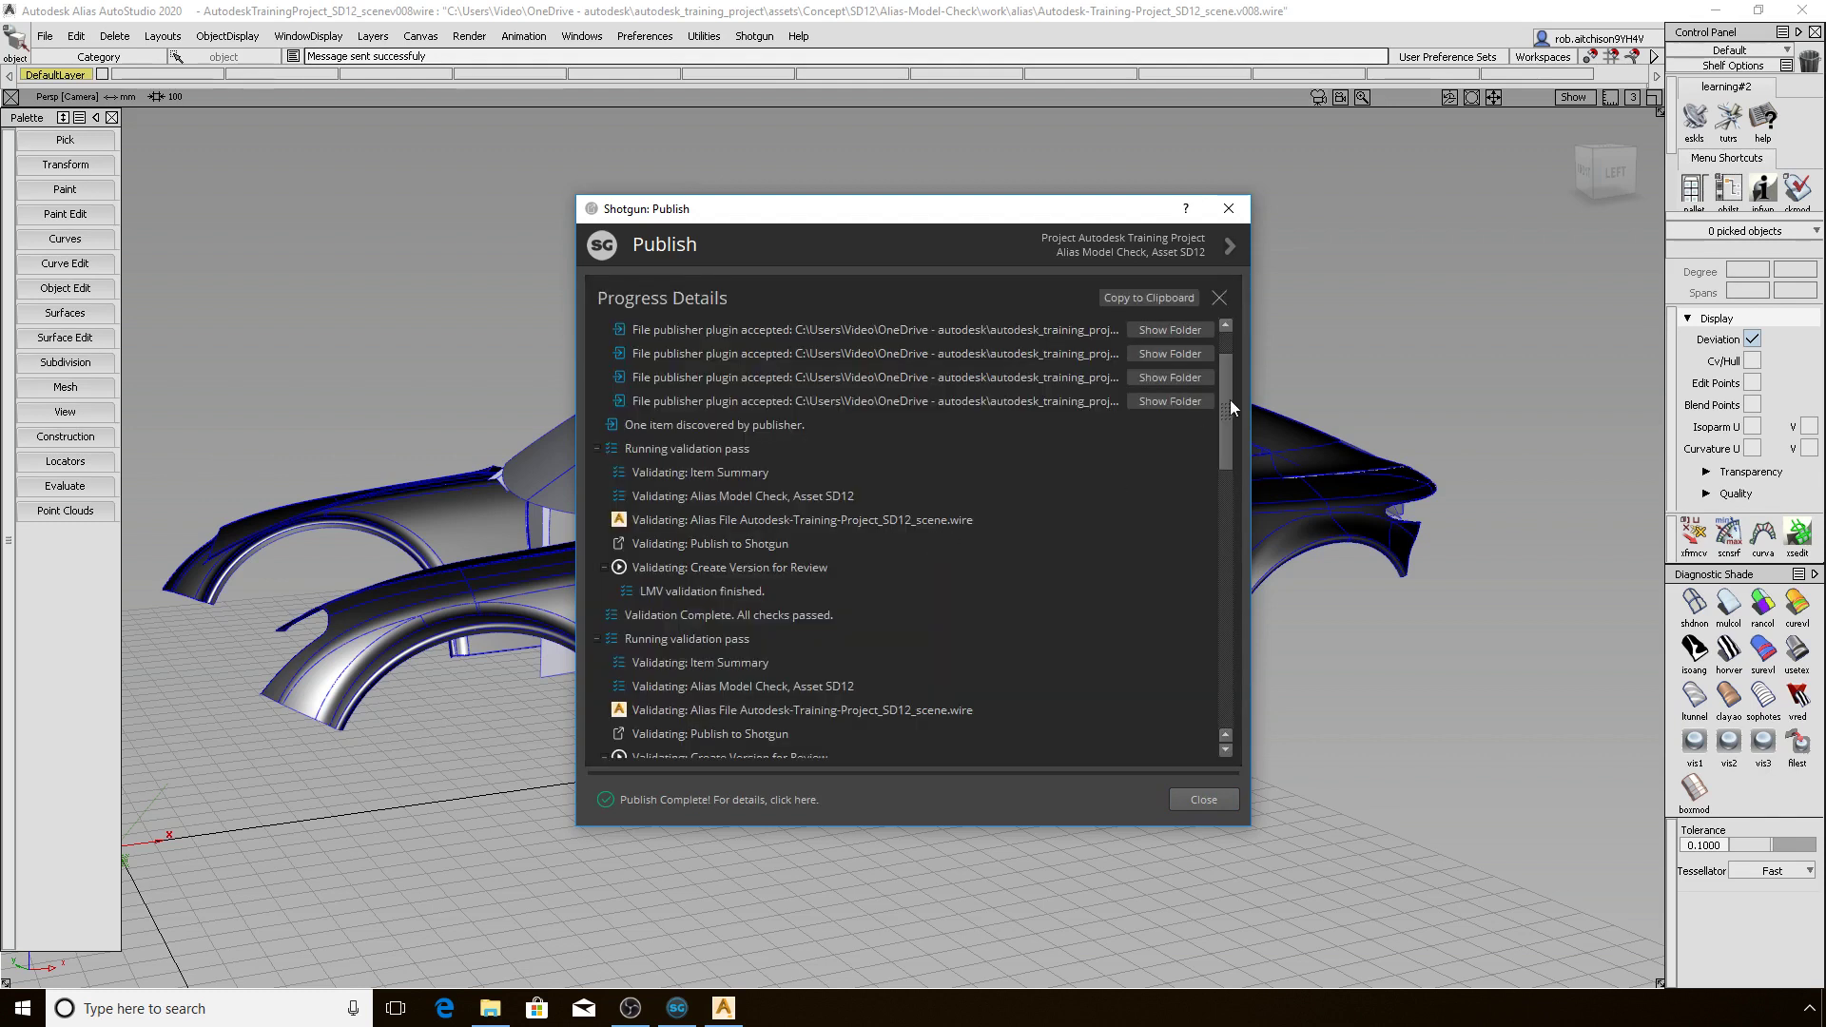
drag(1229, 402, 1211, 675)
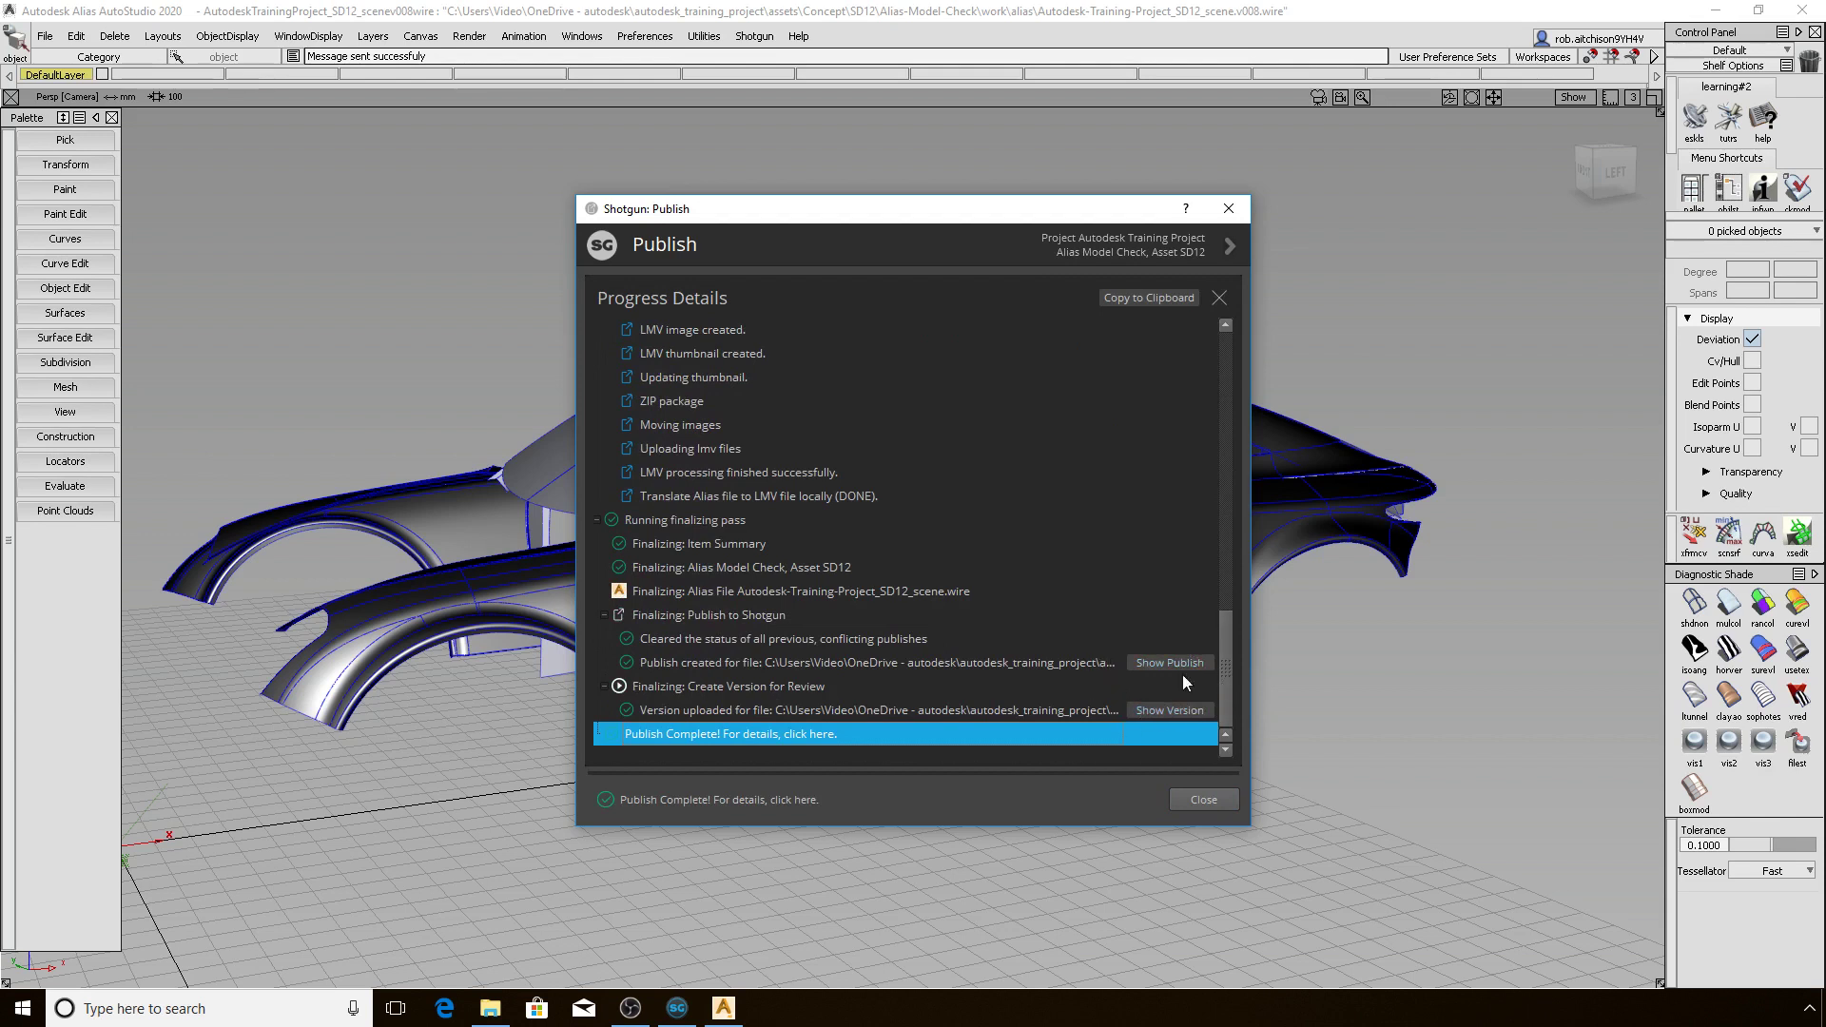
click(1220, 299)
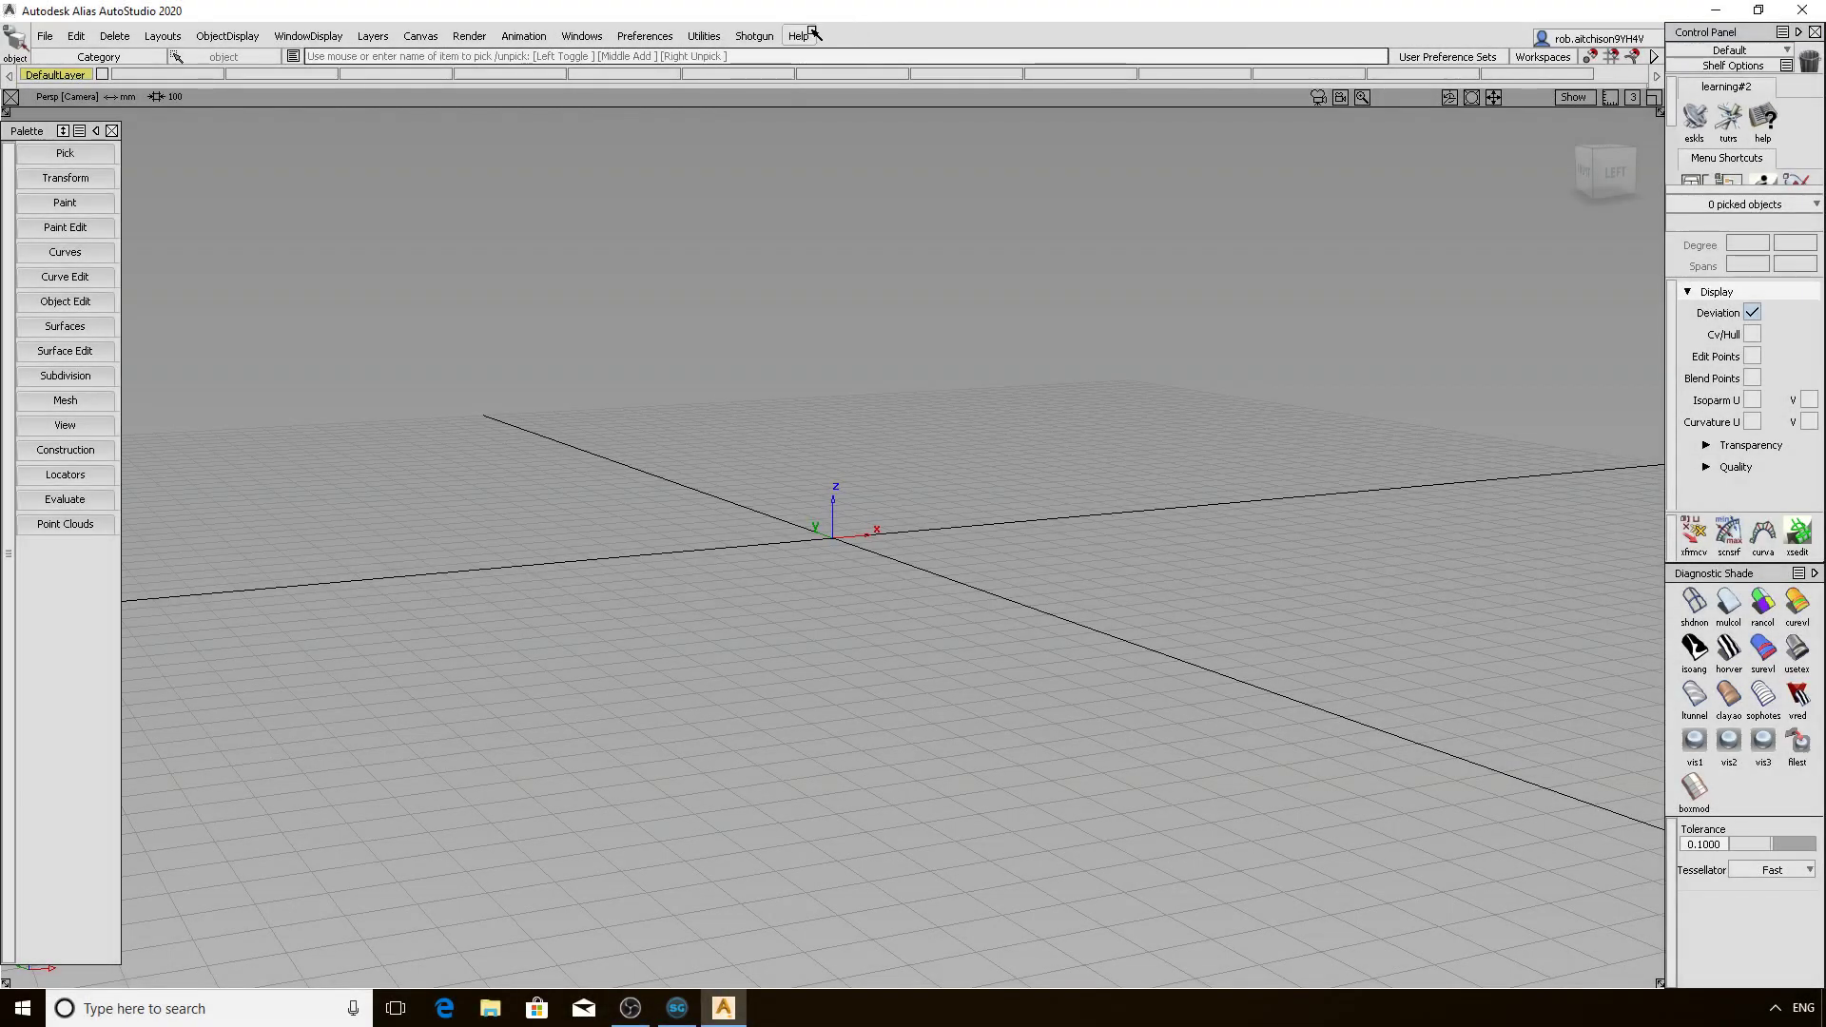
In Shotgun File Open, create a new file for the SD12 Alias Export Preparation task
click(759, 37)
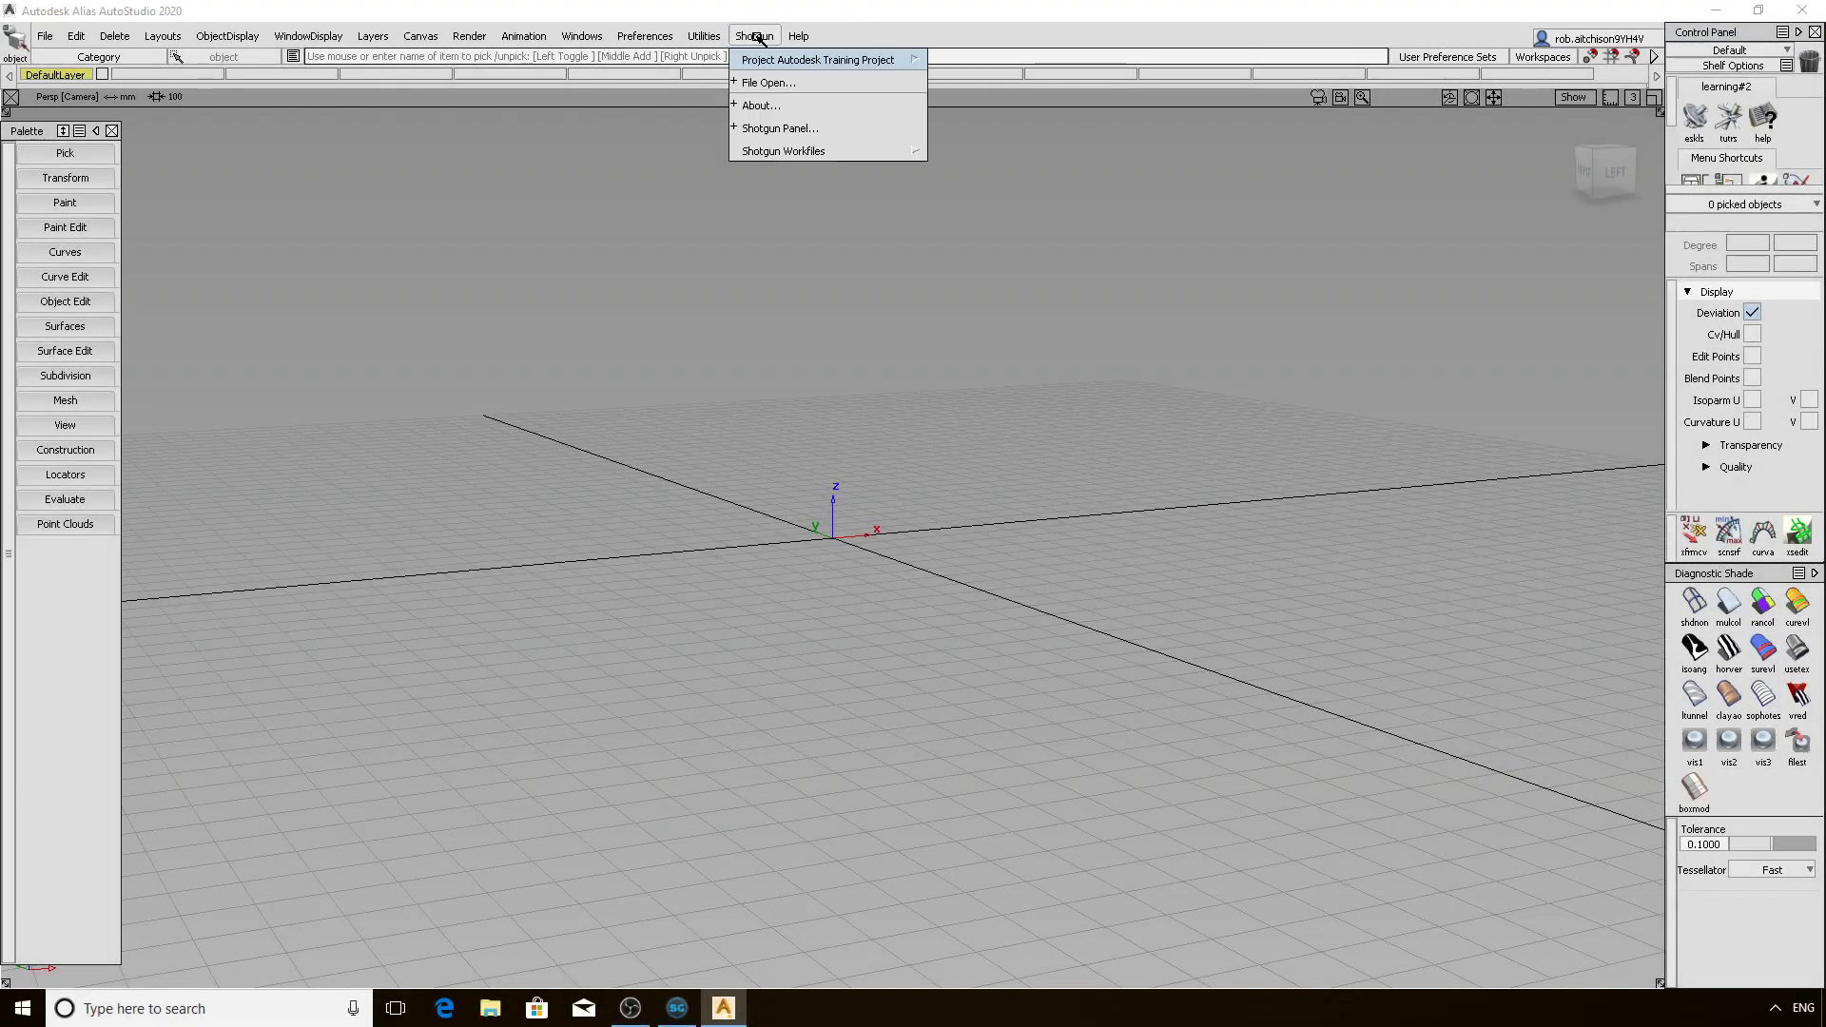
click(771, 83)
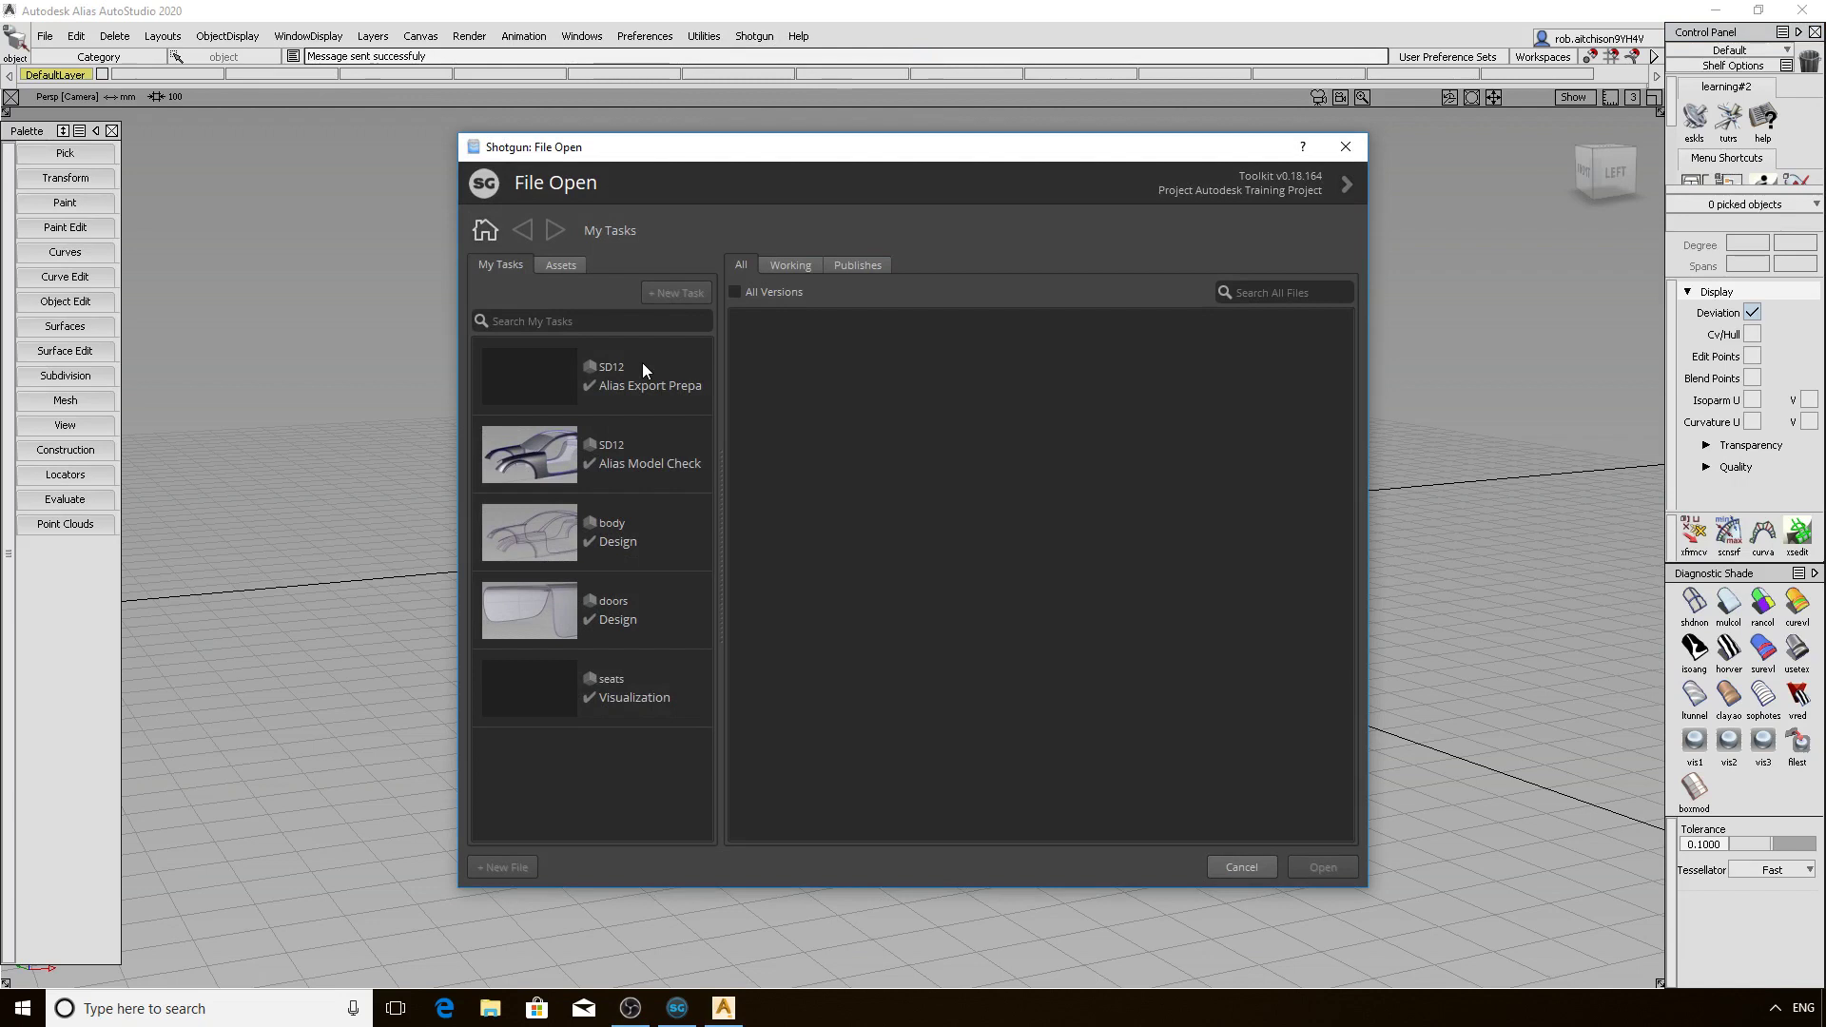
click(643, 364)
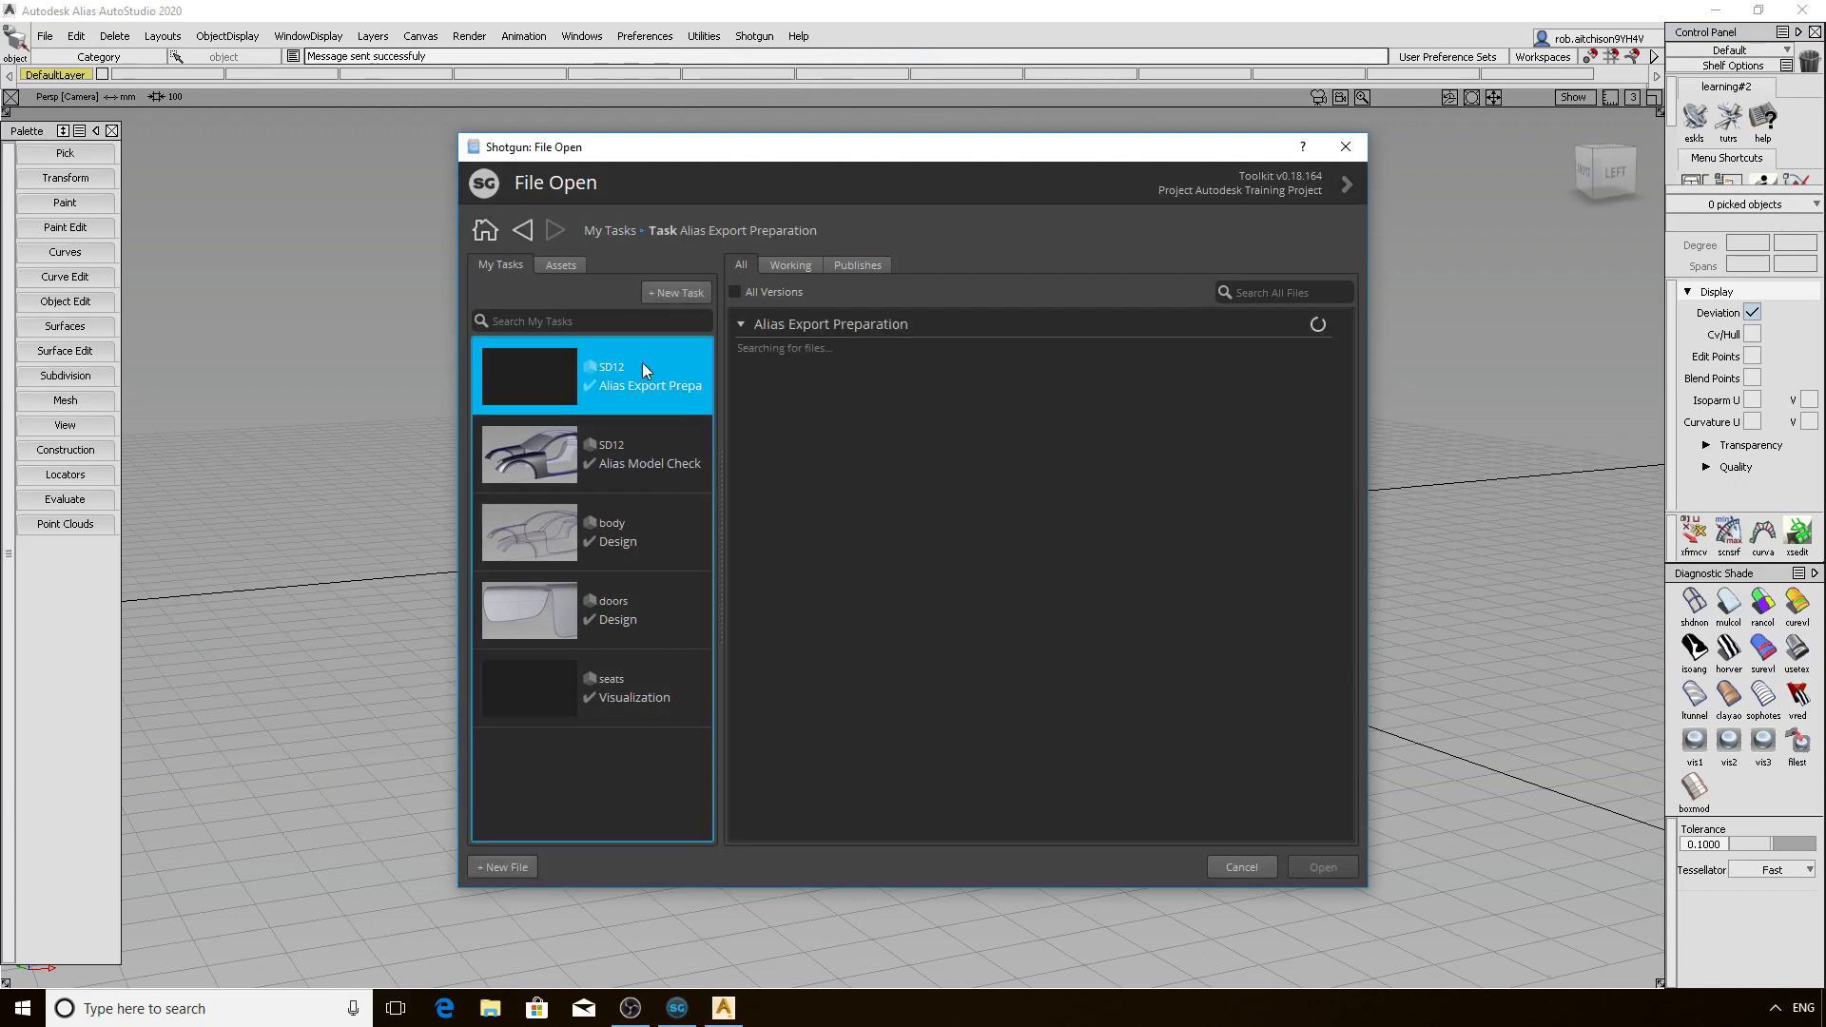
click(502, 867)
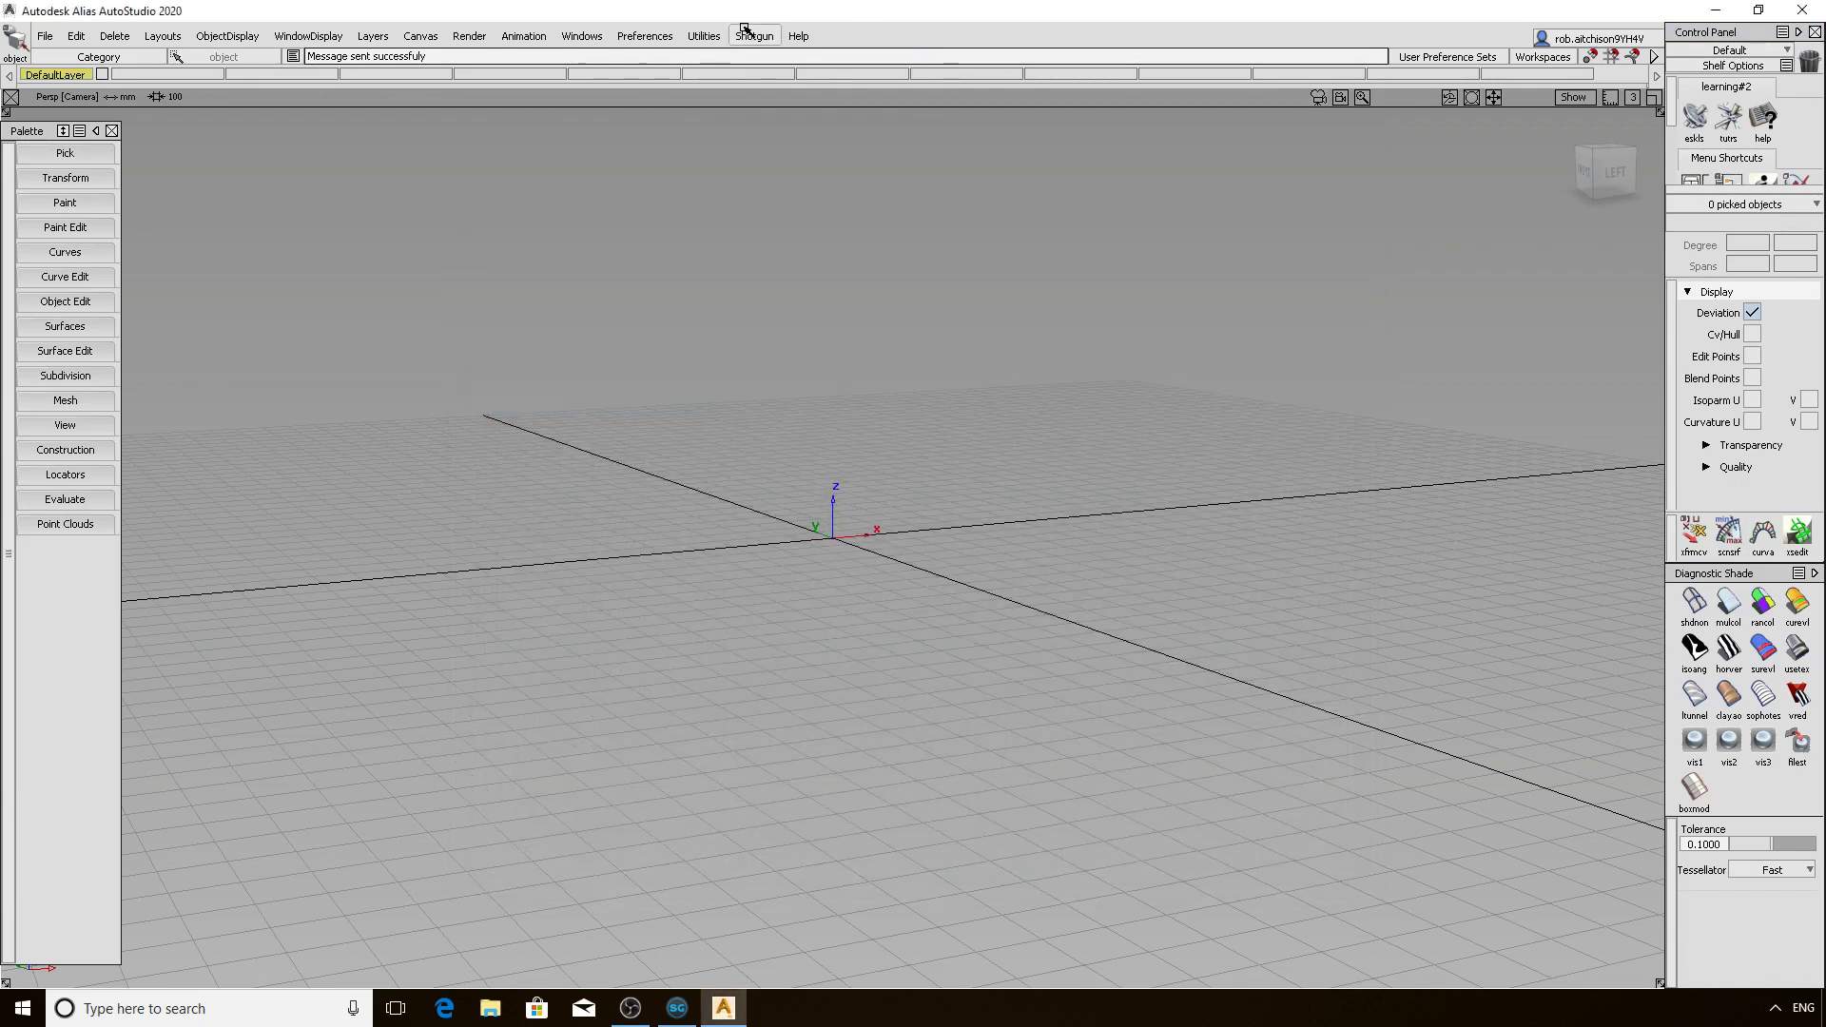
Launch the Shotgun Loader and browse its My Tasks and Library tabs before returning to the asset tree
click(751, 36)
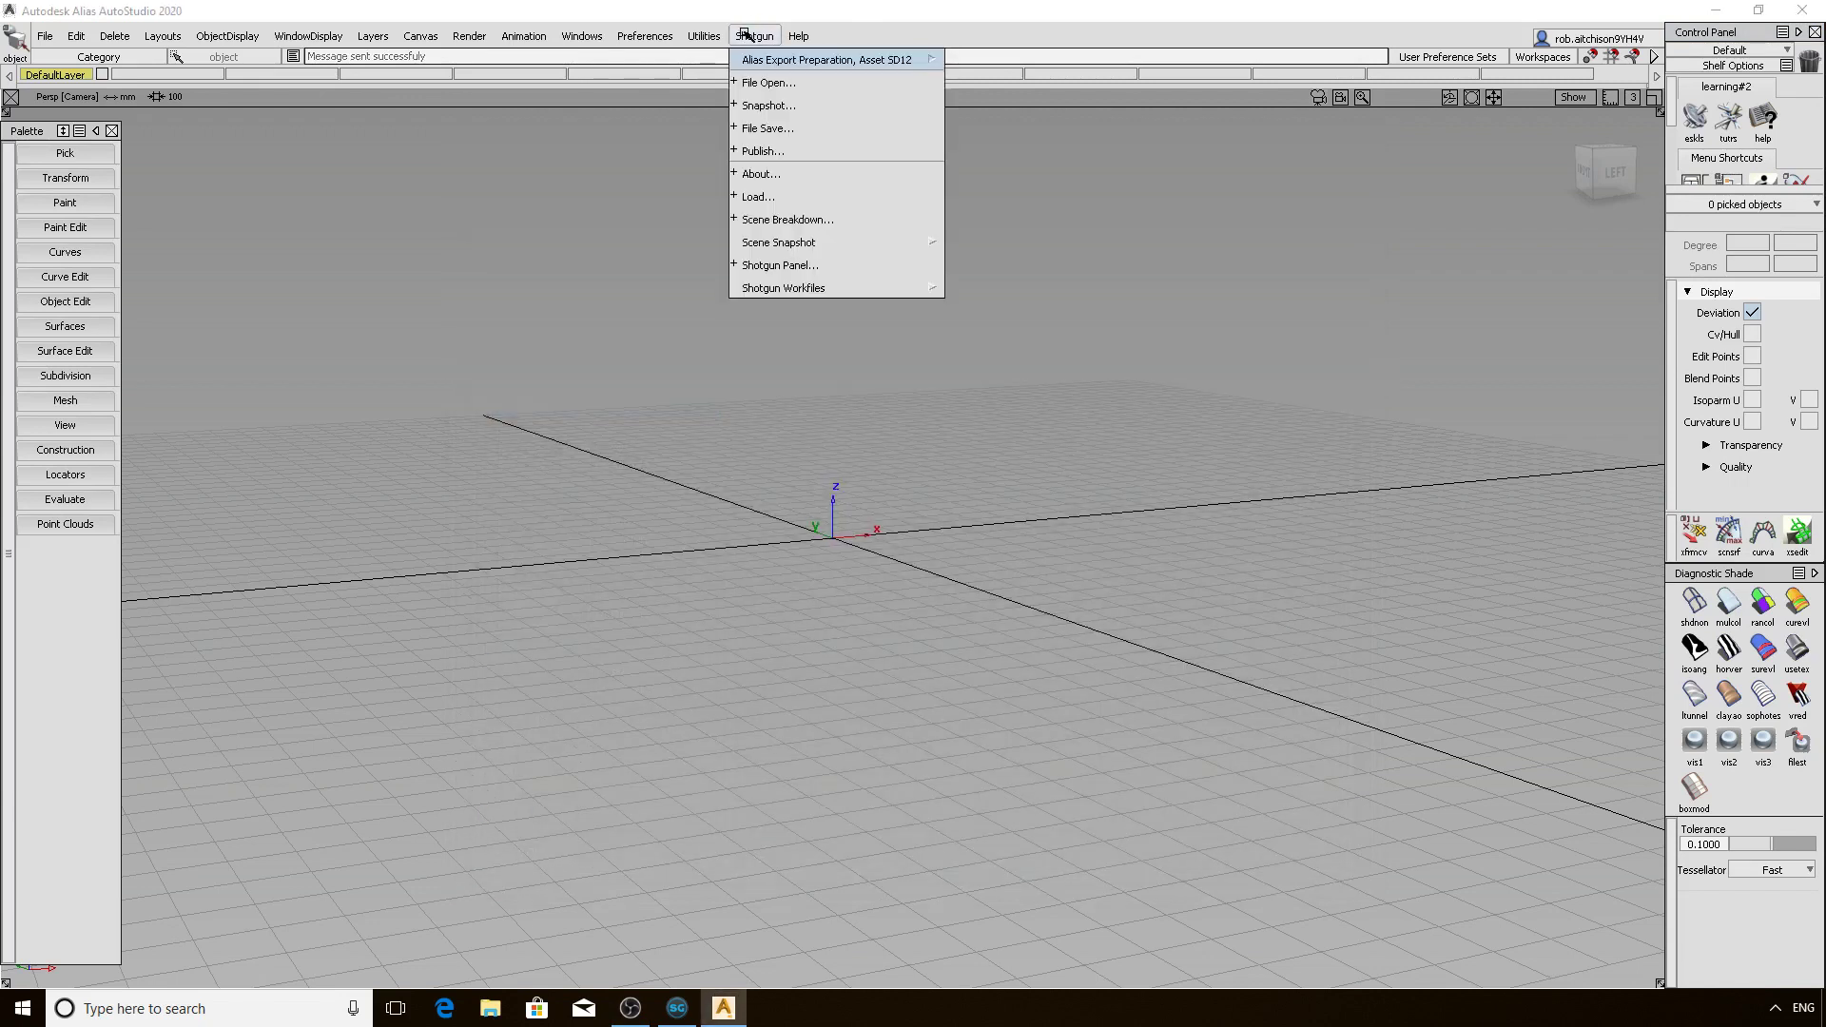
click(746, 193)
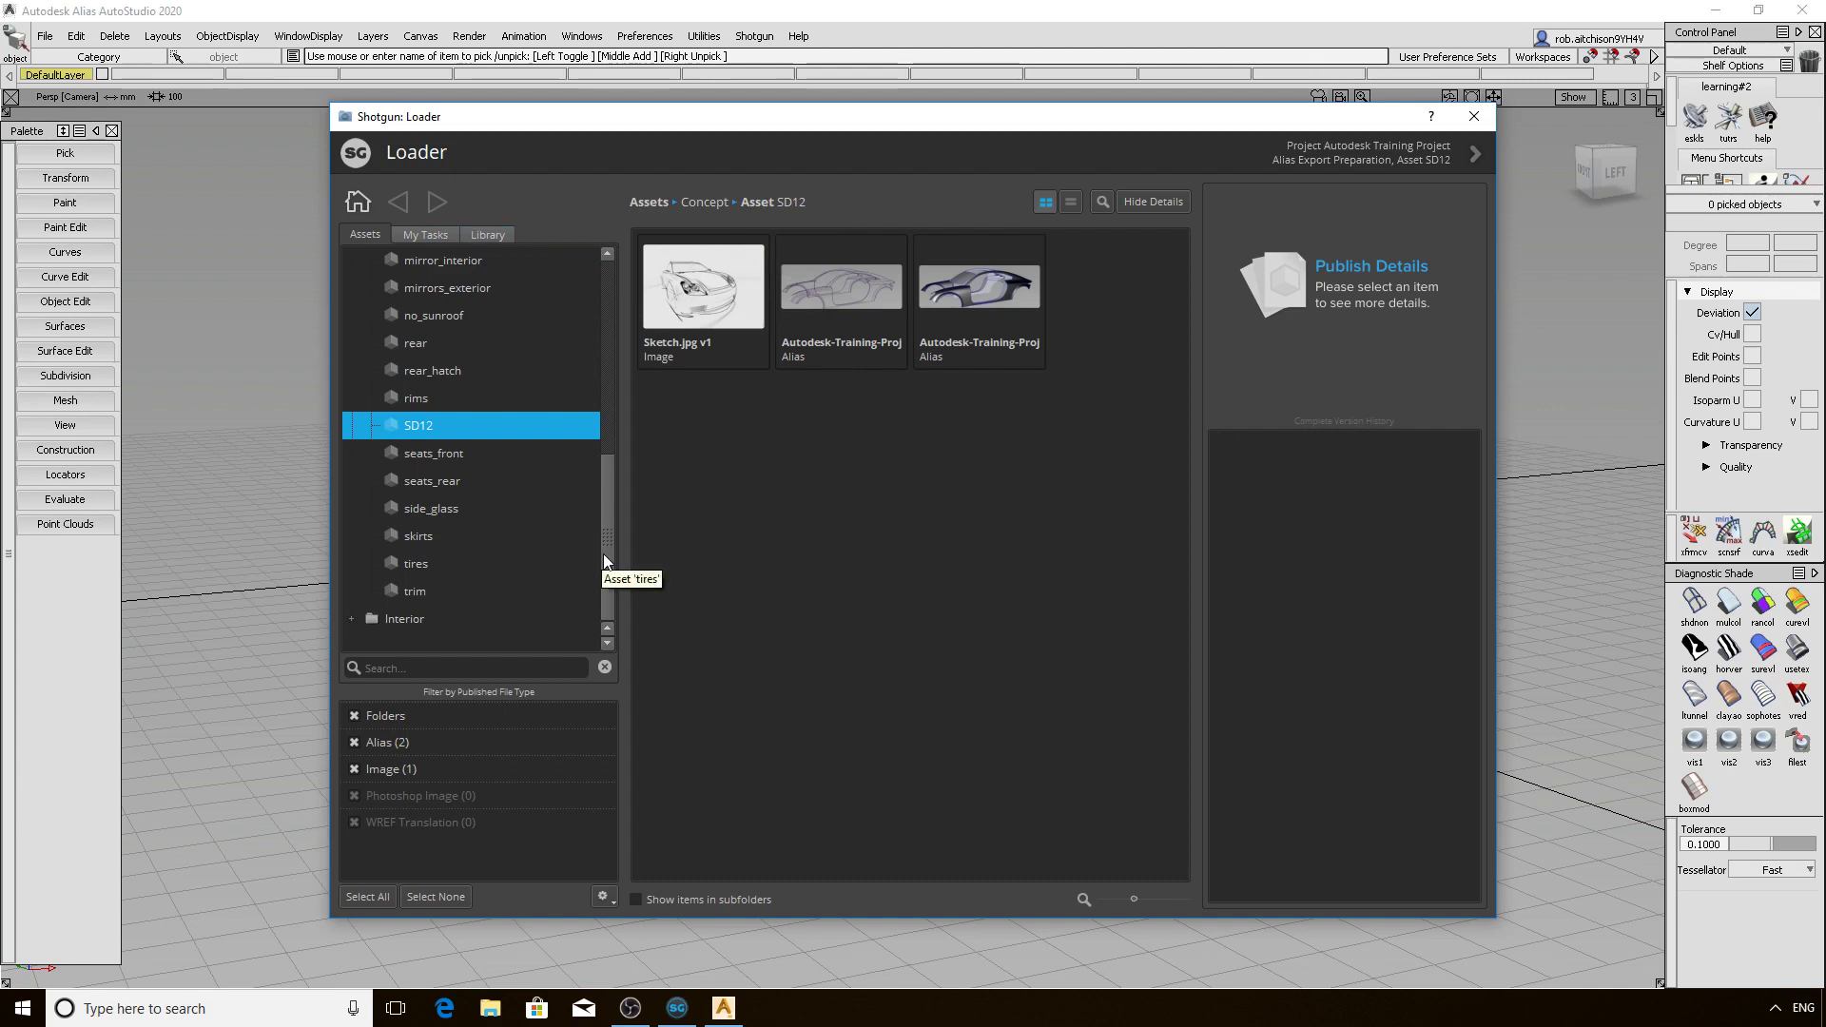
drag(605, 556, 596, 334)
click(424, 235)
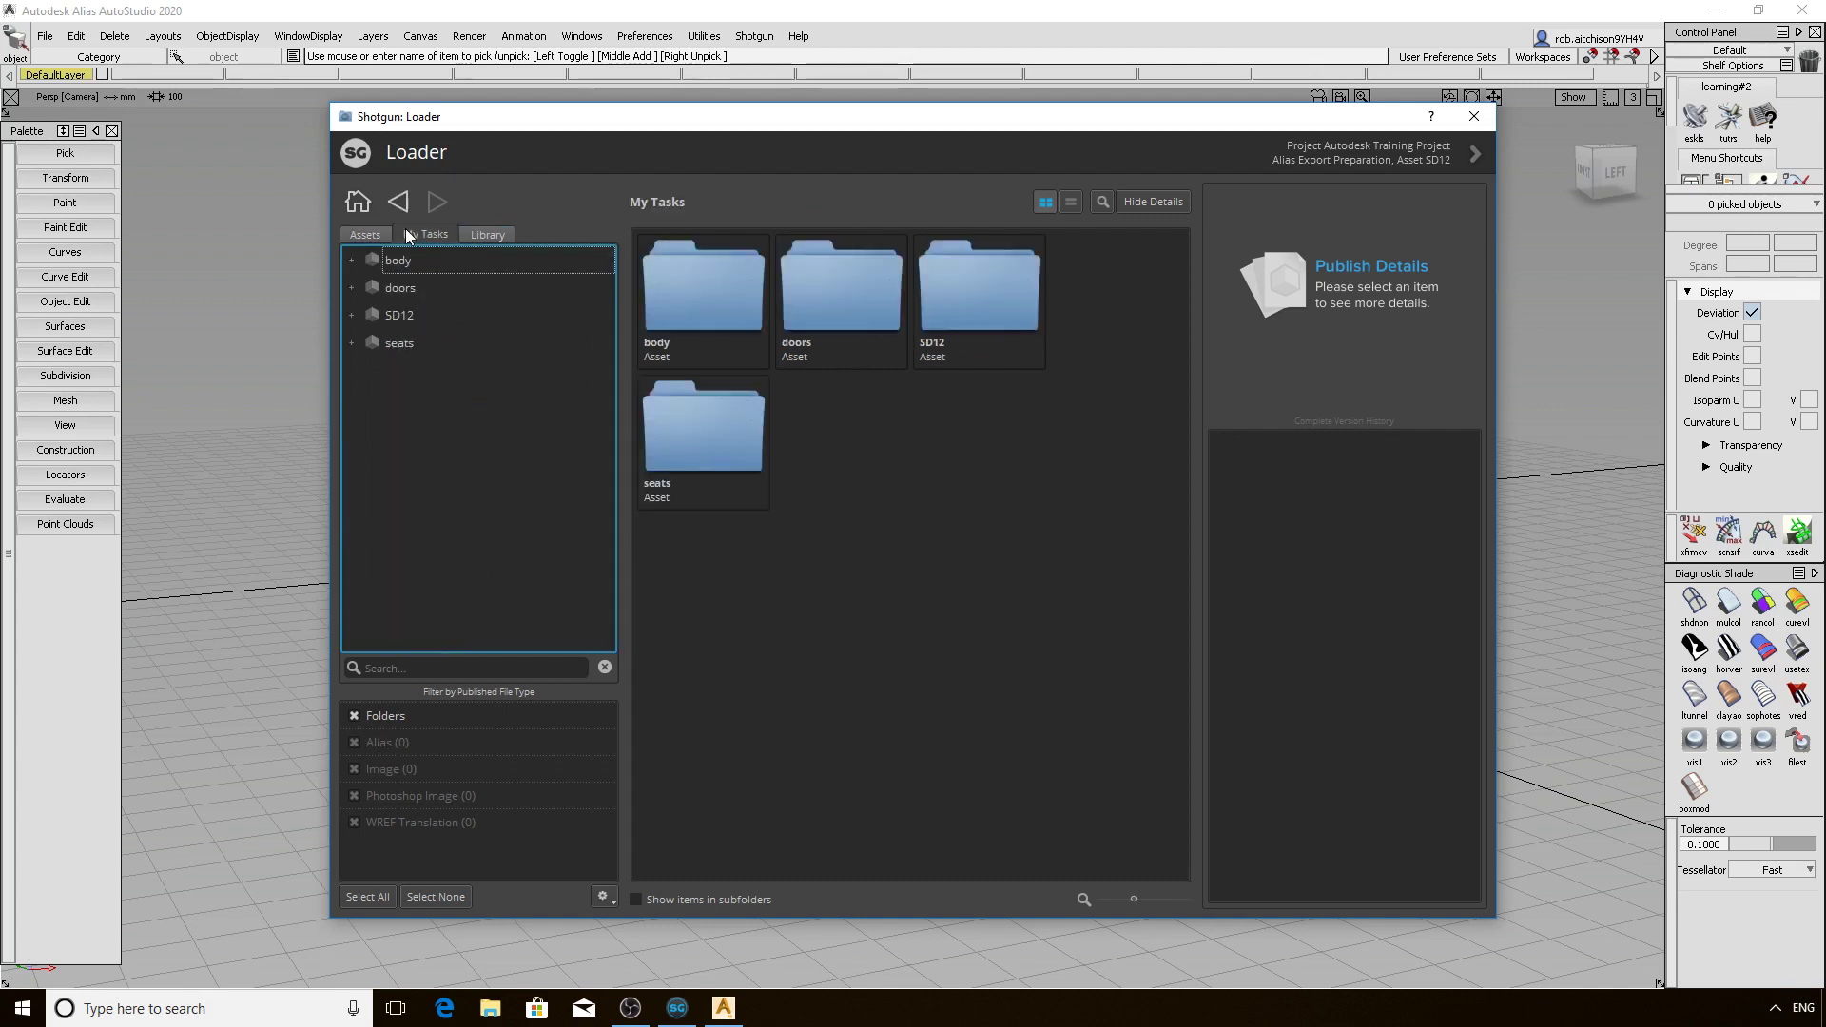
click(494, 235)
click(425, 236)
click(370, 236)
Try the gear options and the list and thumbnail views, then hide the publish details panel
click(434, 664)
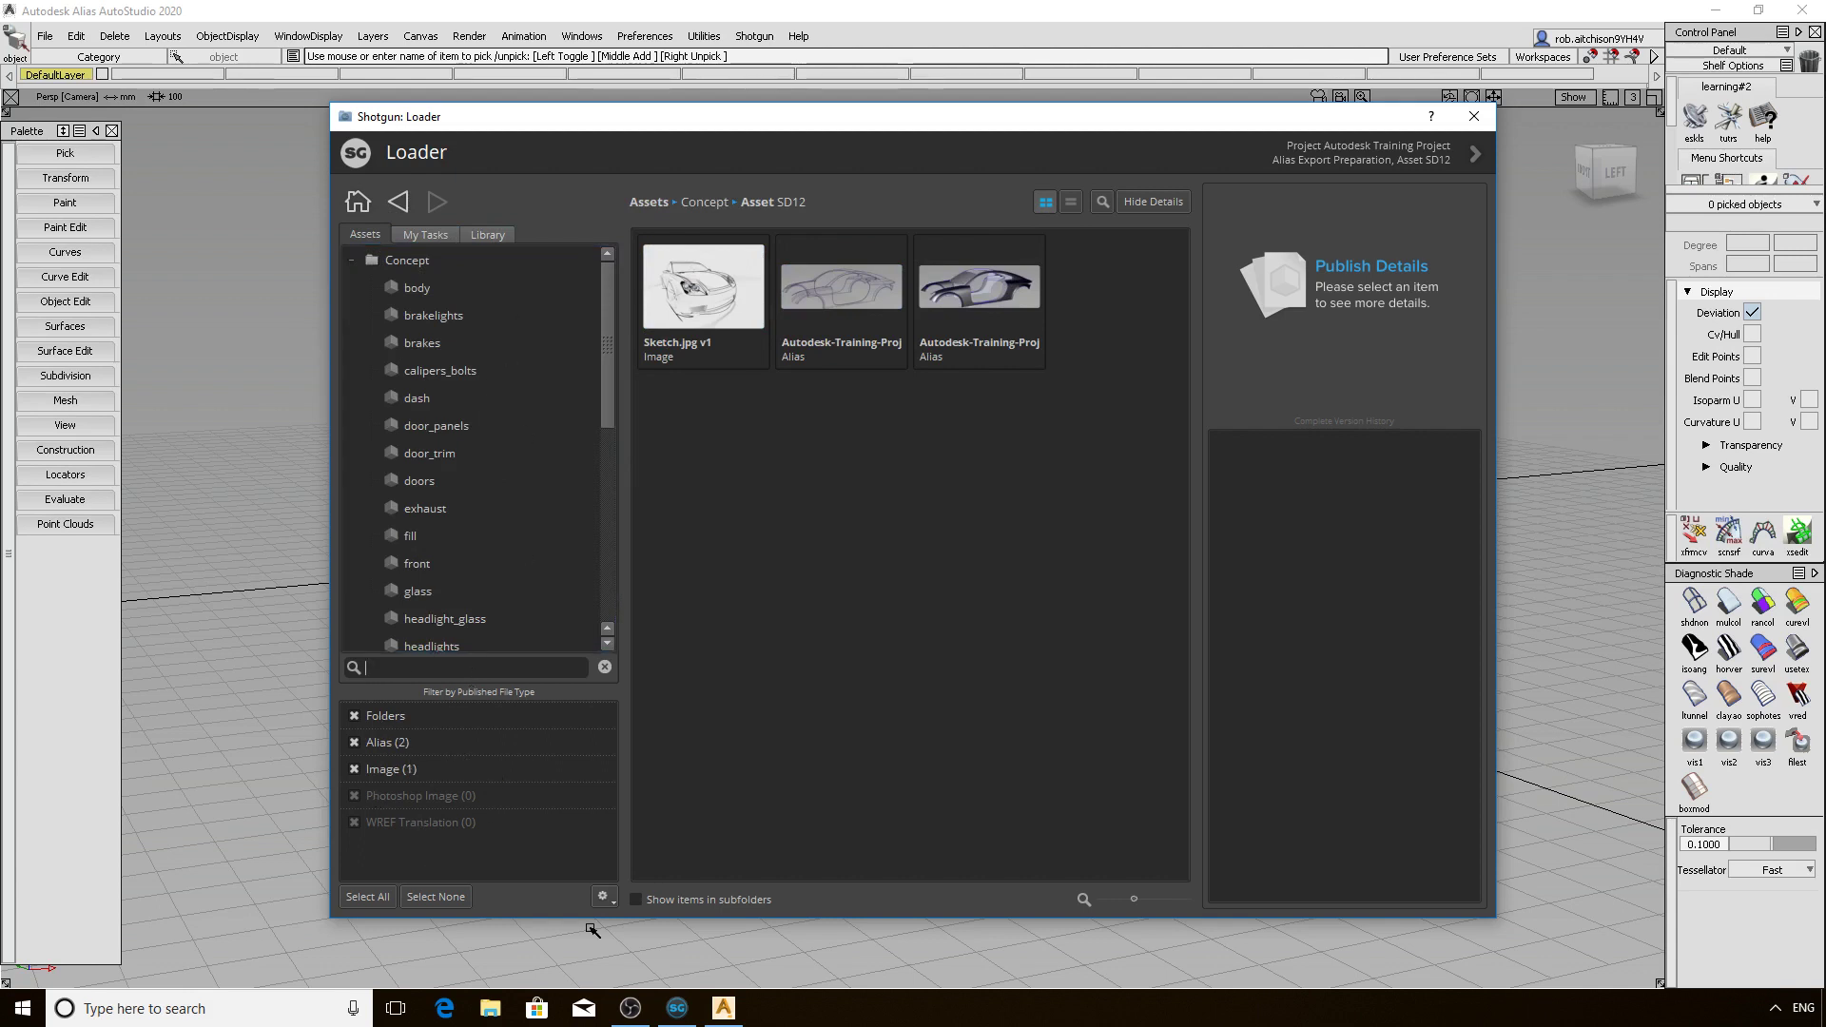
click(608, 896)
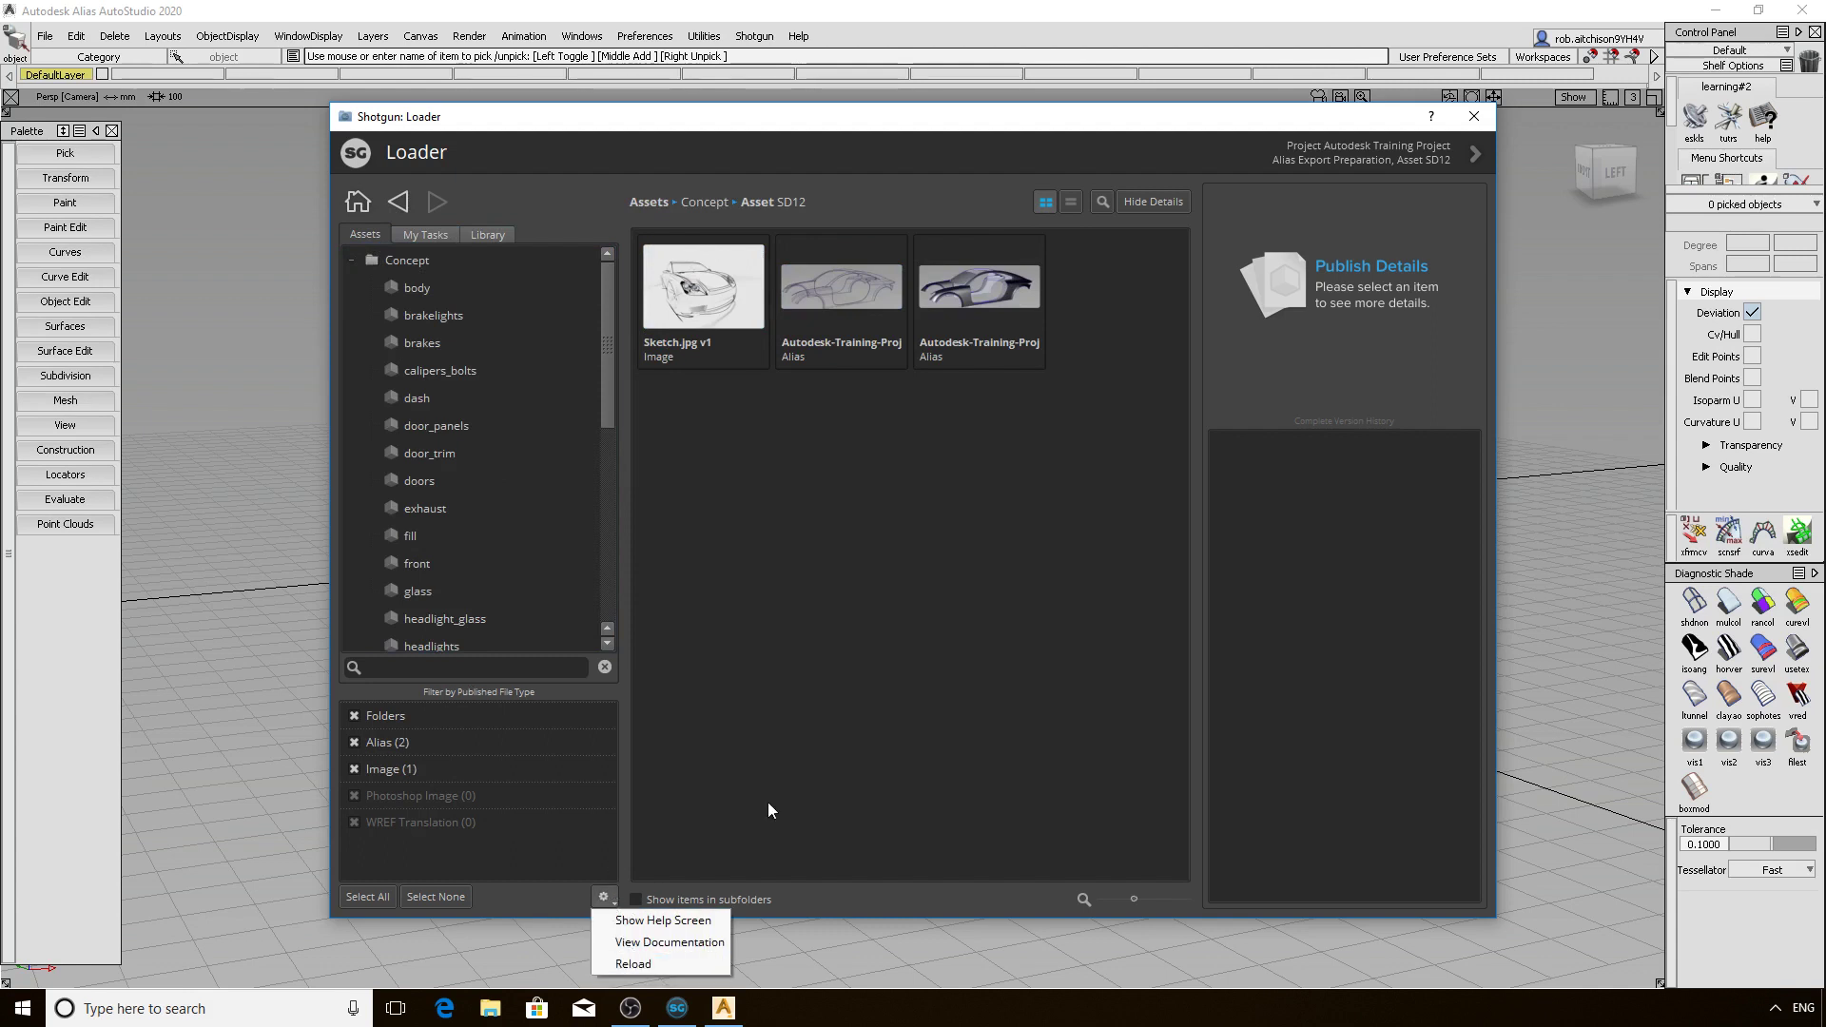
click(865, 712)
click(1070, 201)
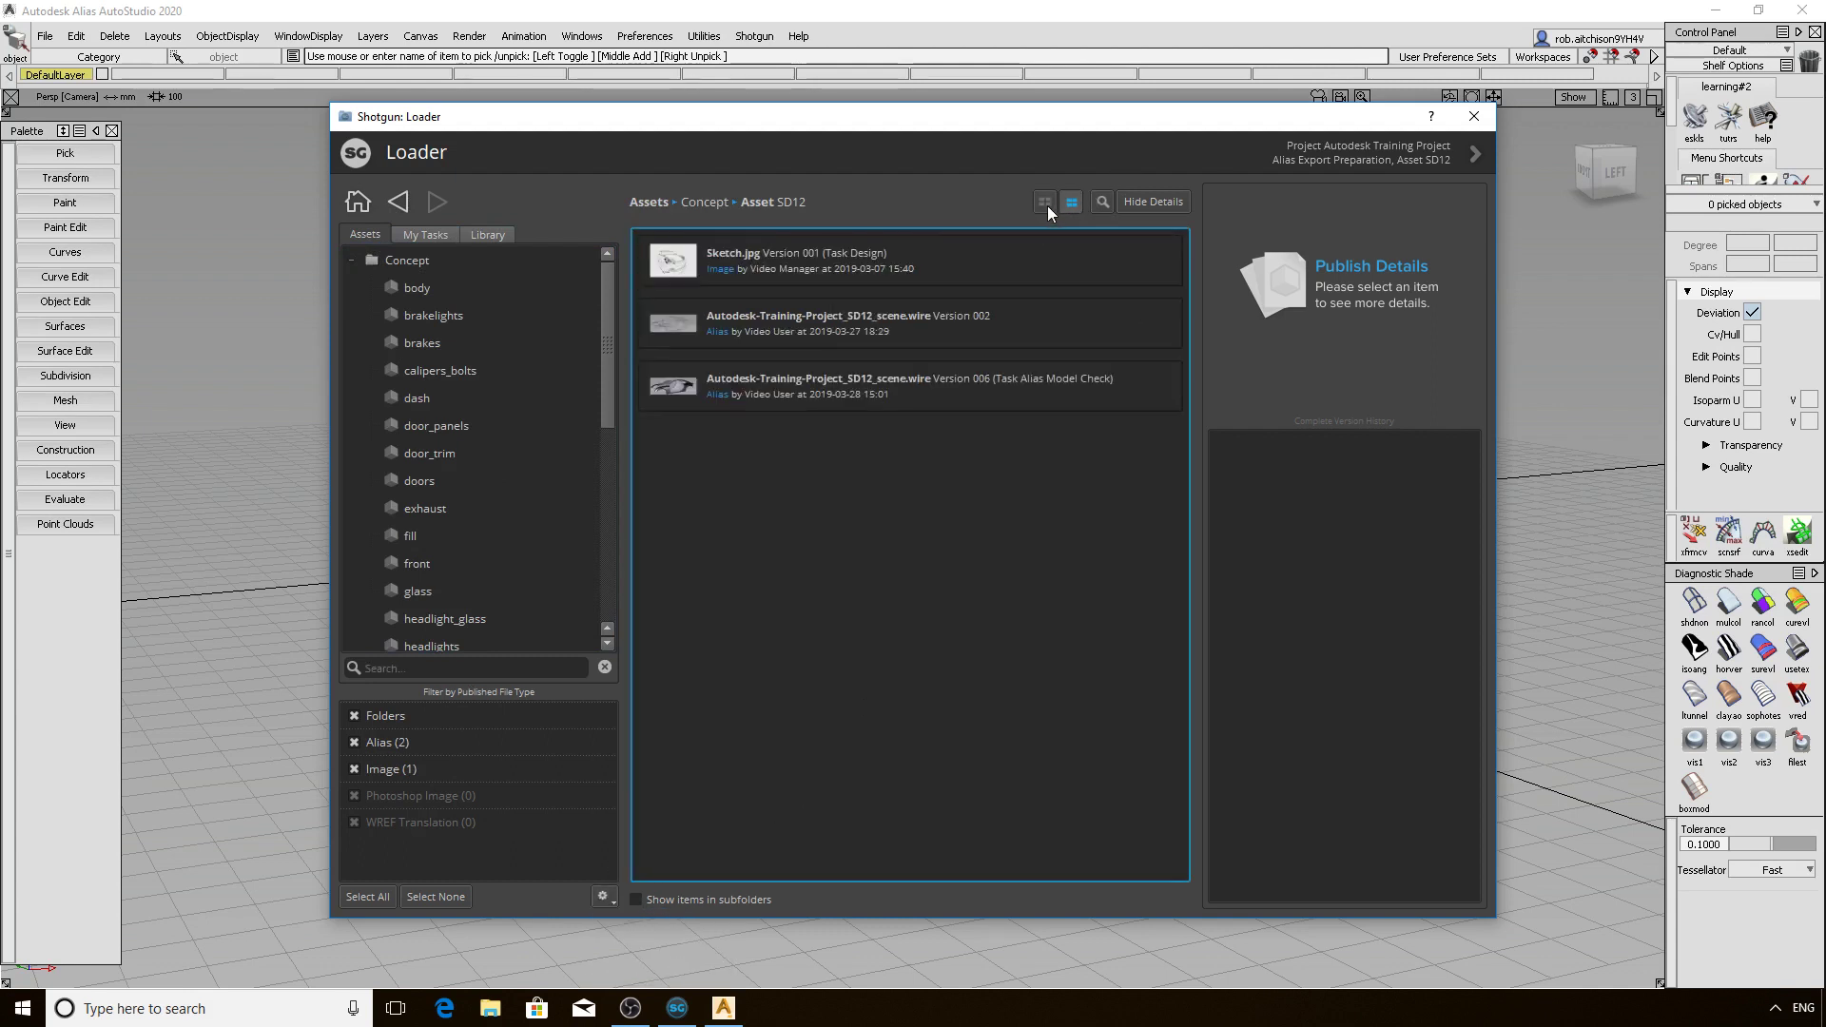
click(1046, 203)
click(1177, 202)
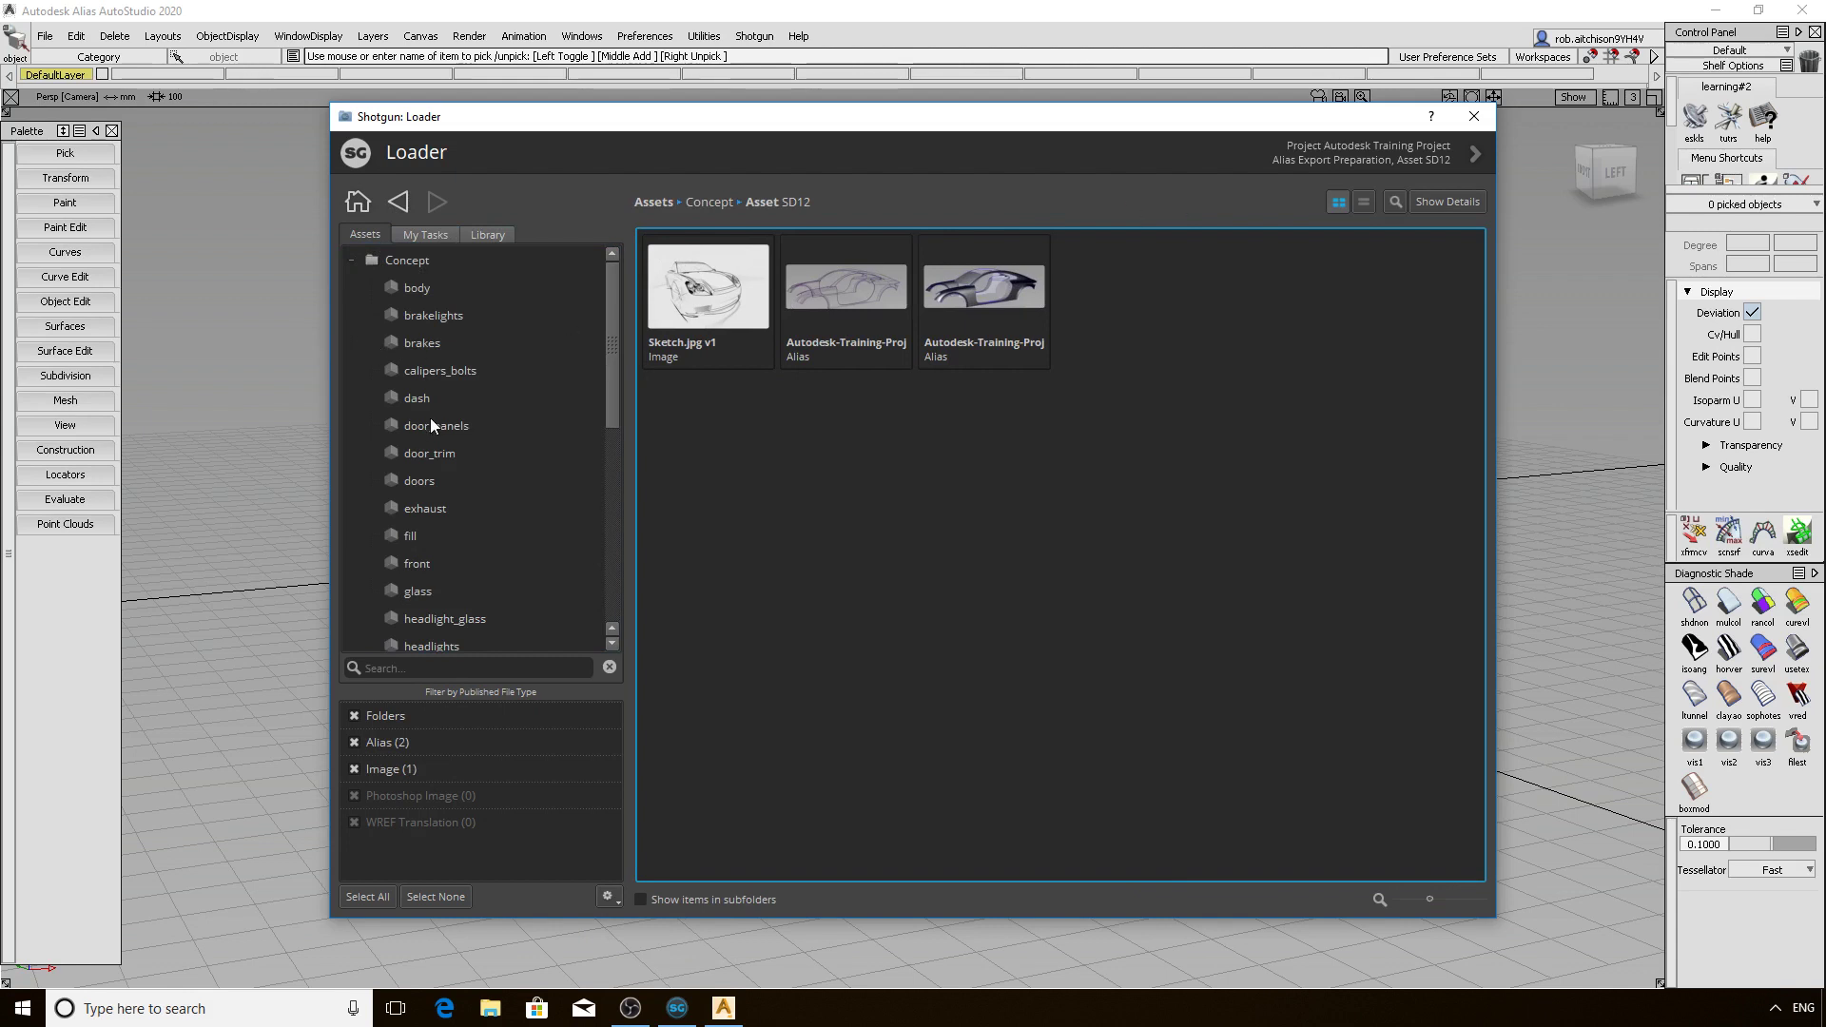
Select the doors asset, show details, and compare its Alias and WREF Translation publish details
click(410, 482)
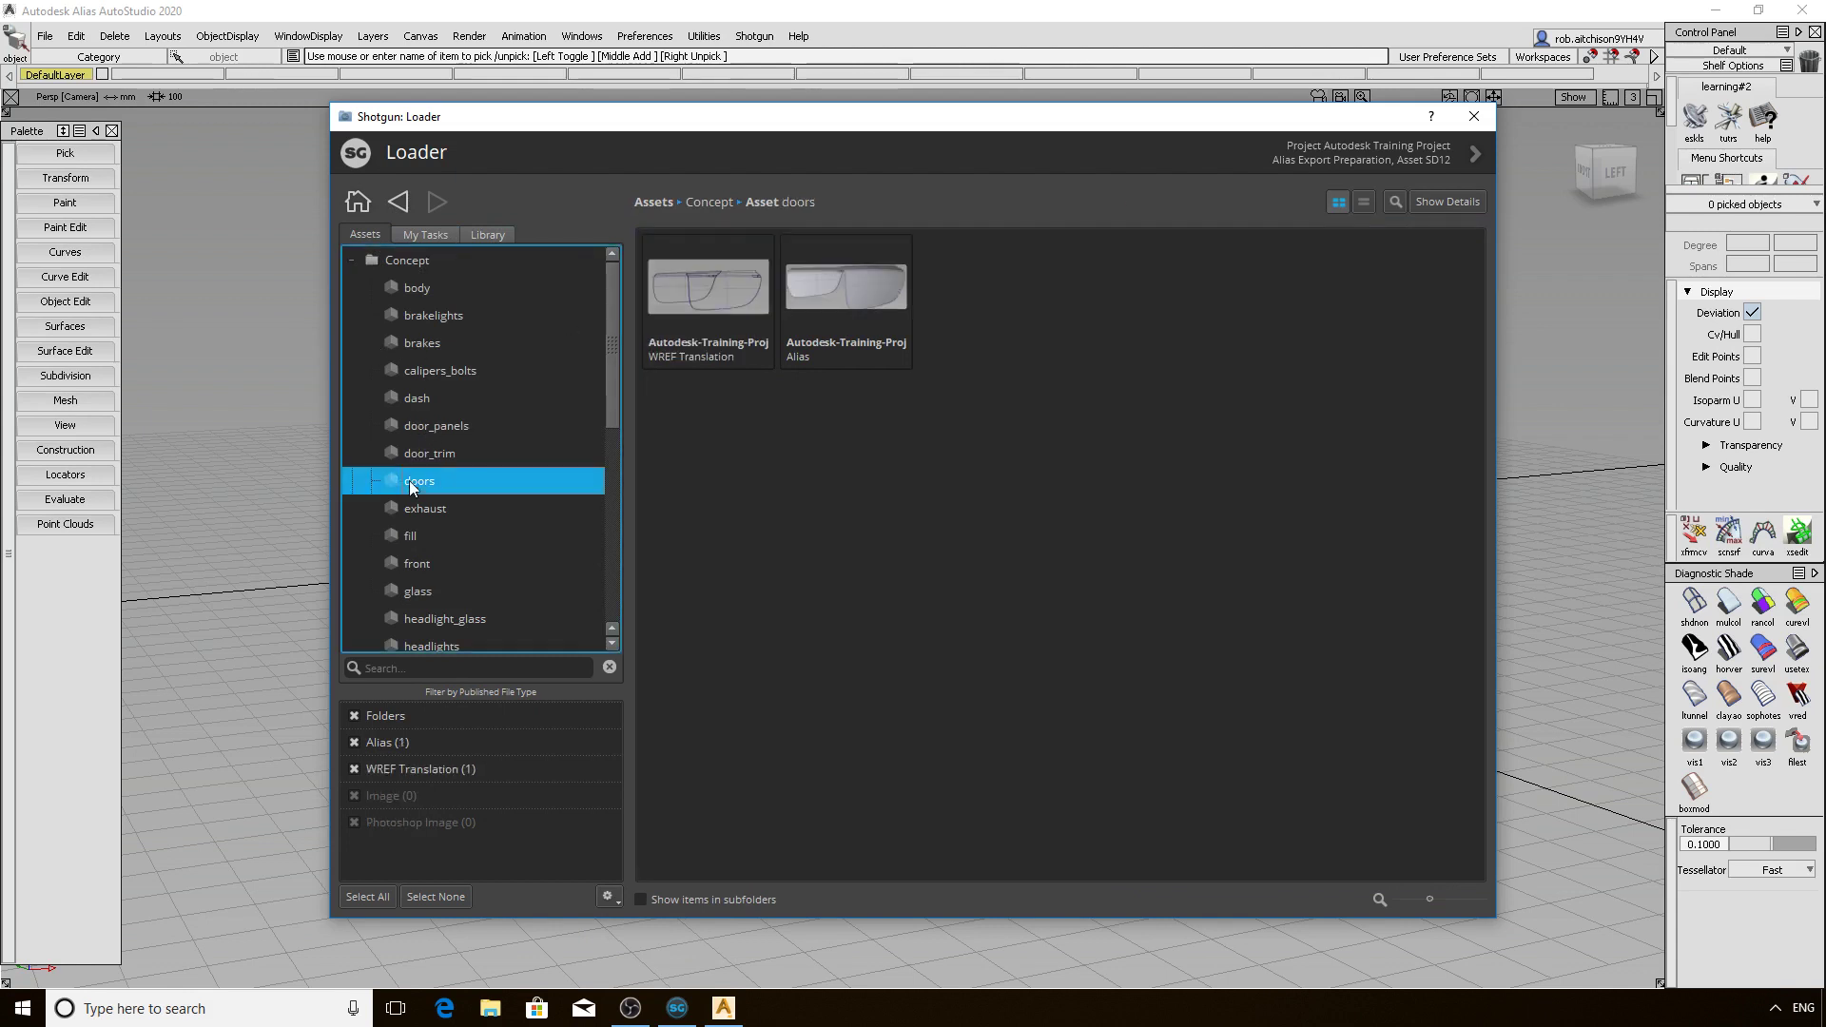
click(1448, 202)
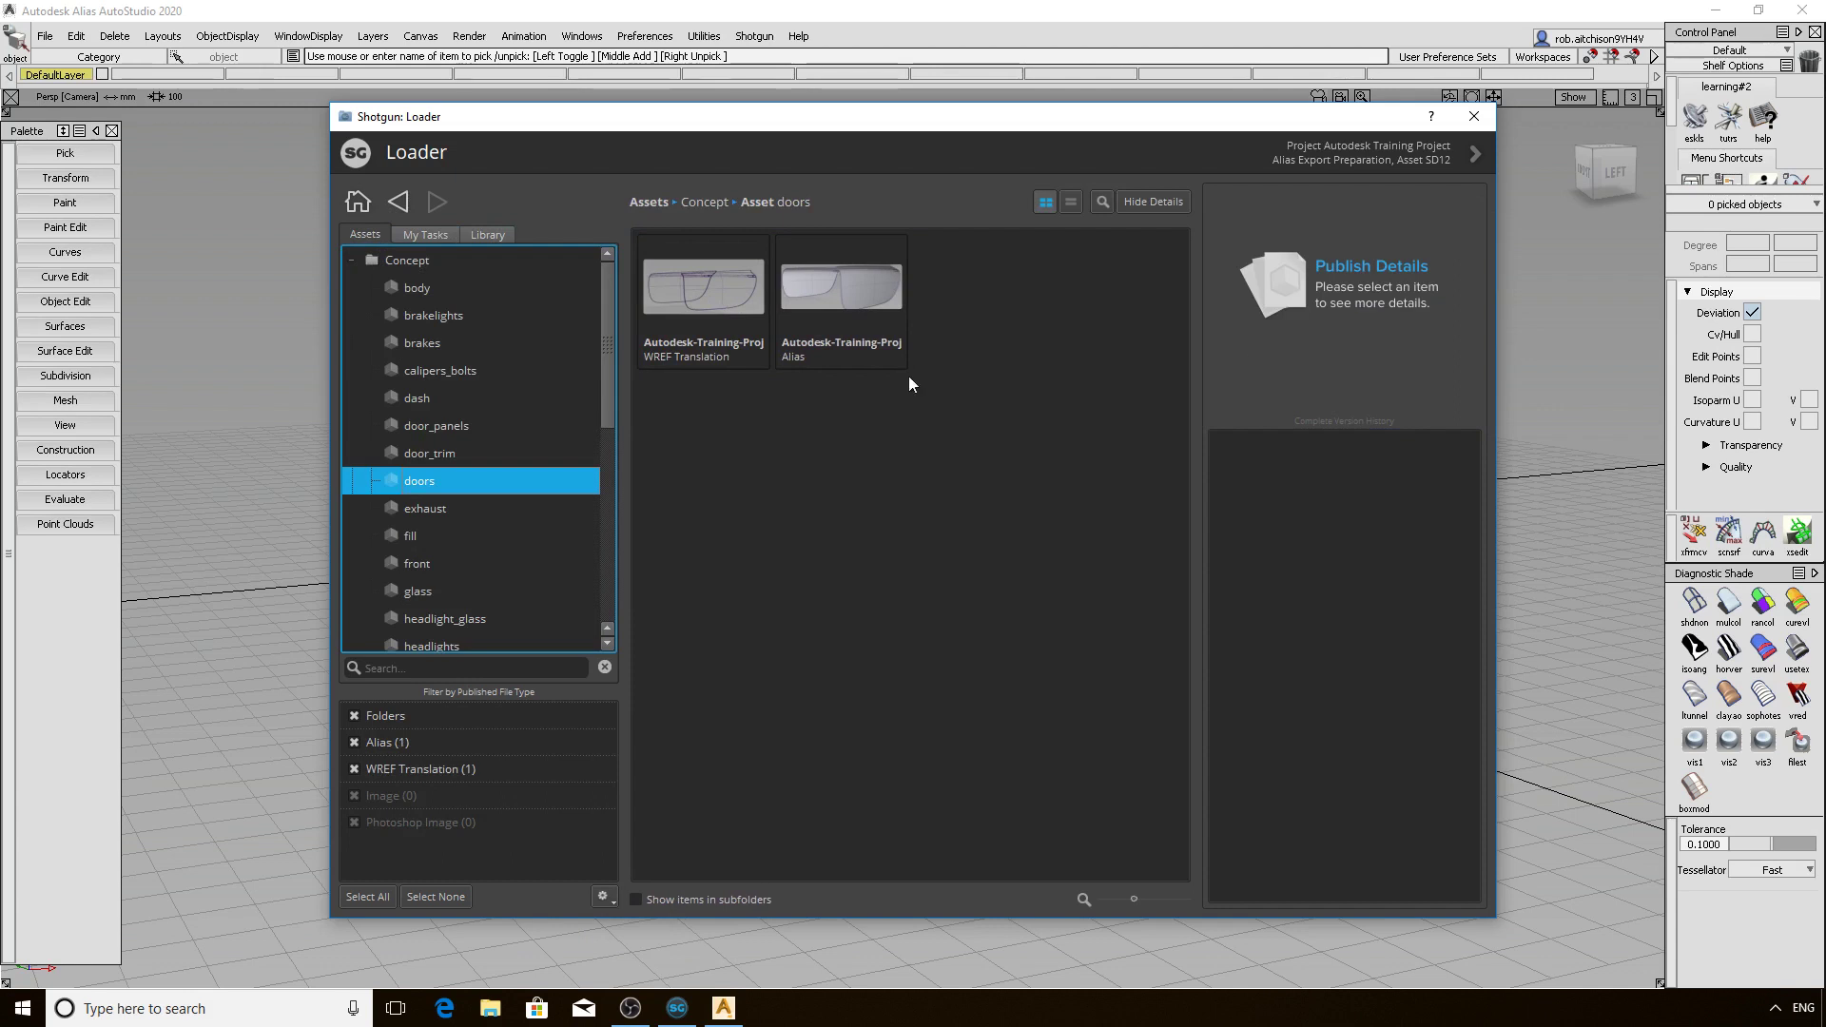
click(819, 300)
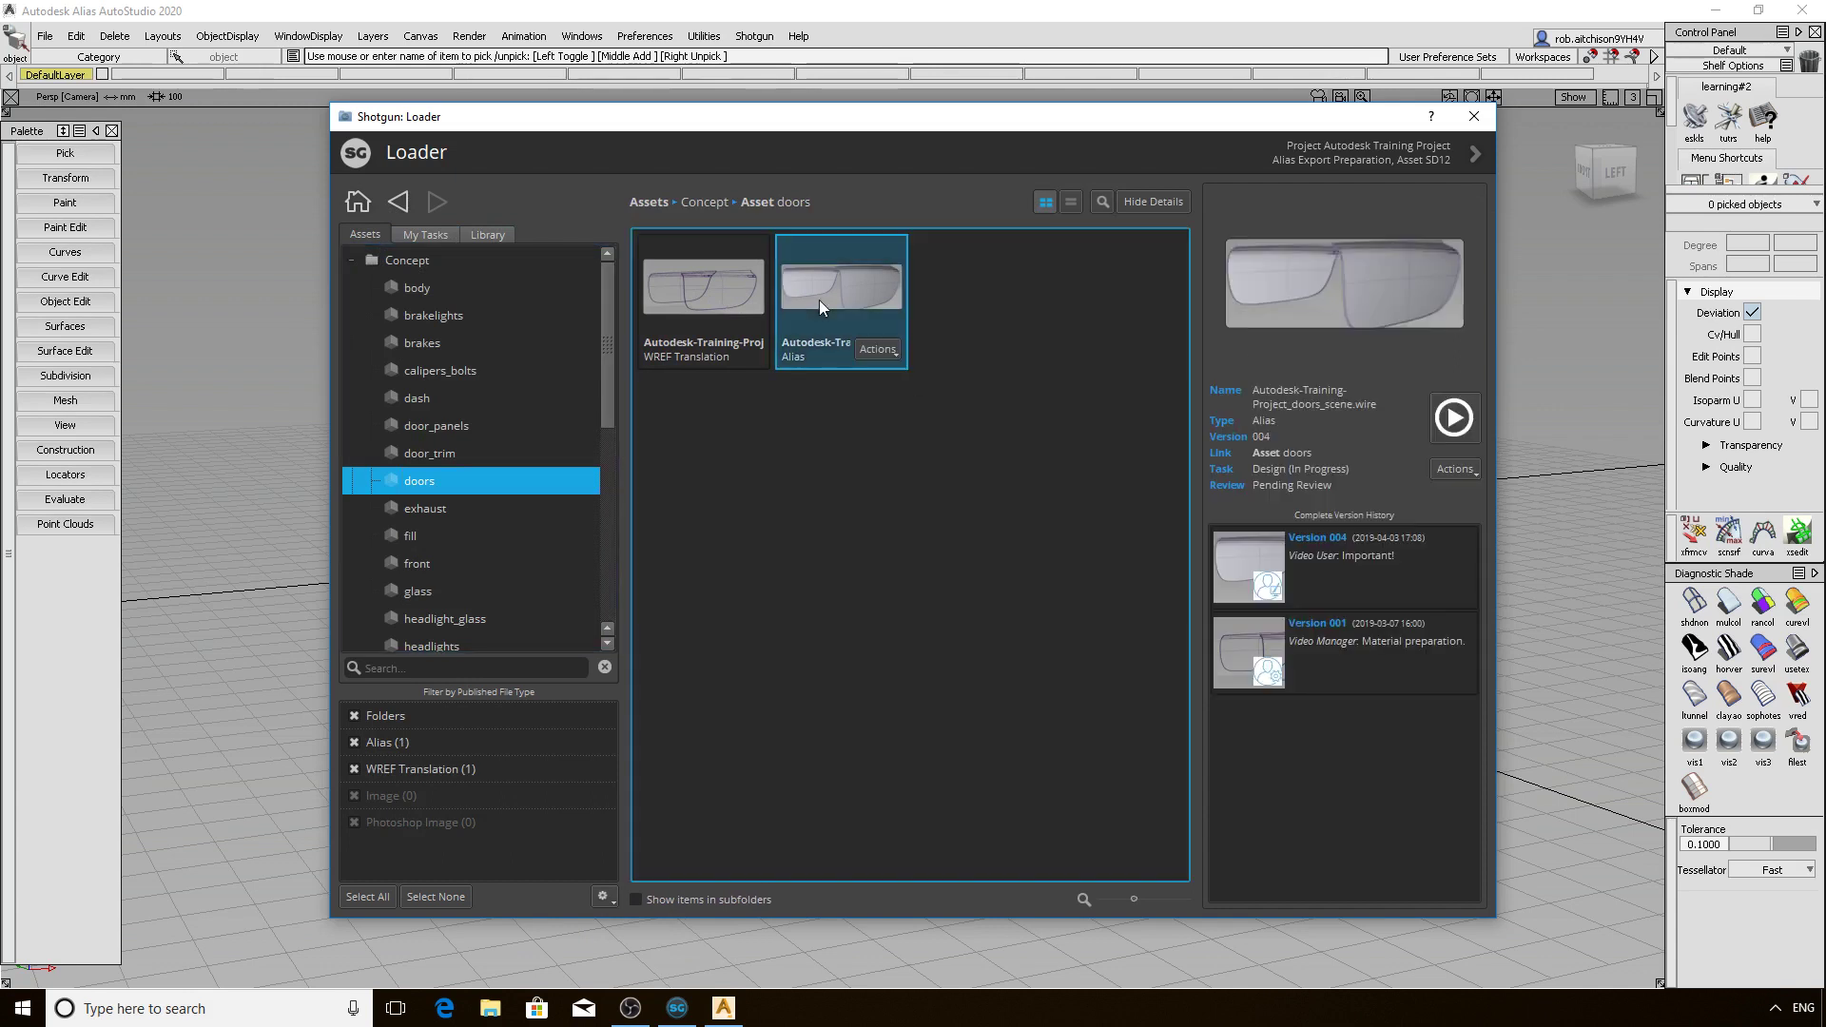
click(732, 302)
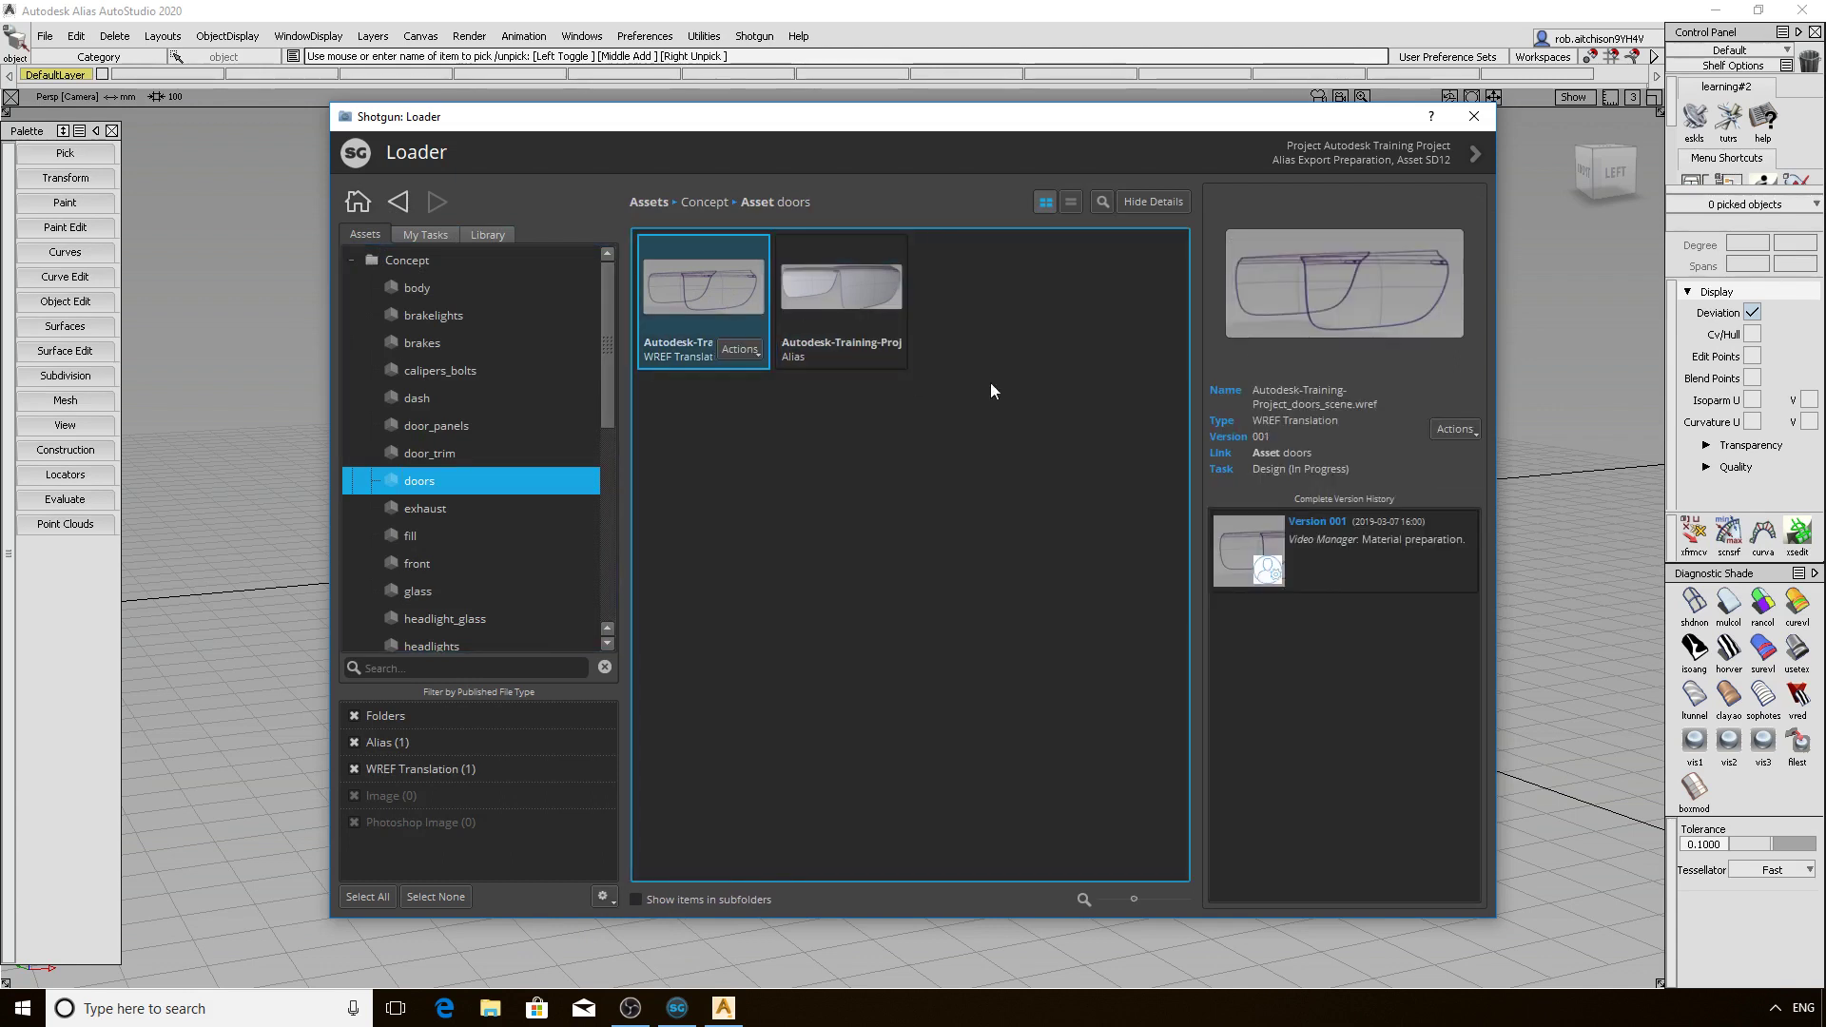
click(868, 301)
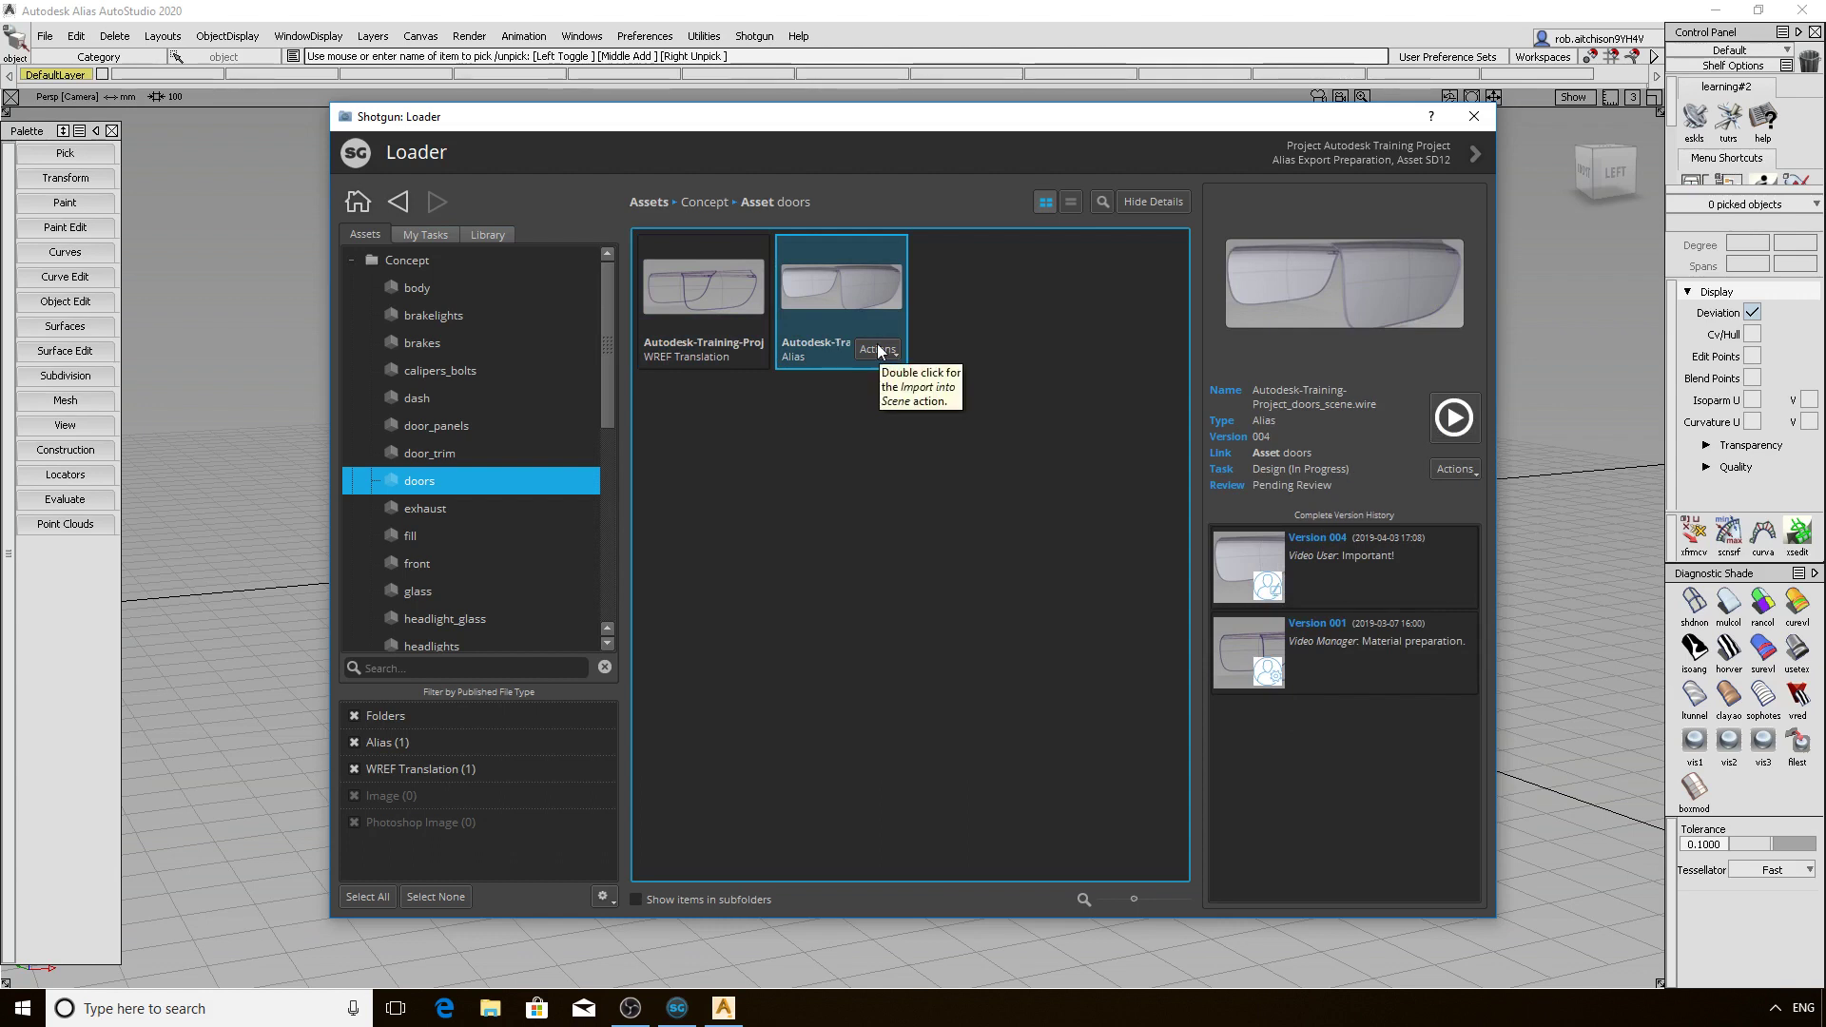
click(732, 334)
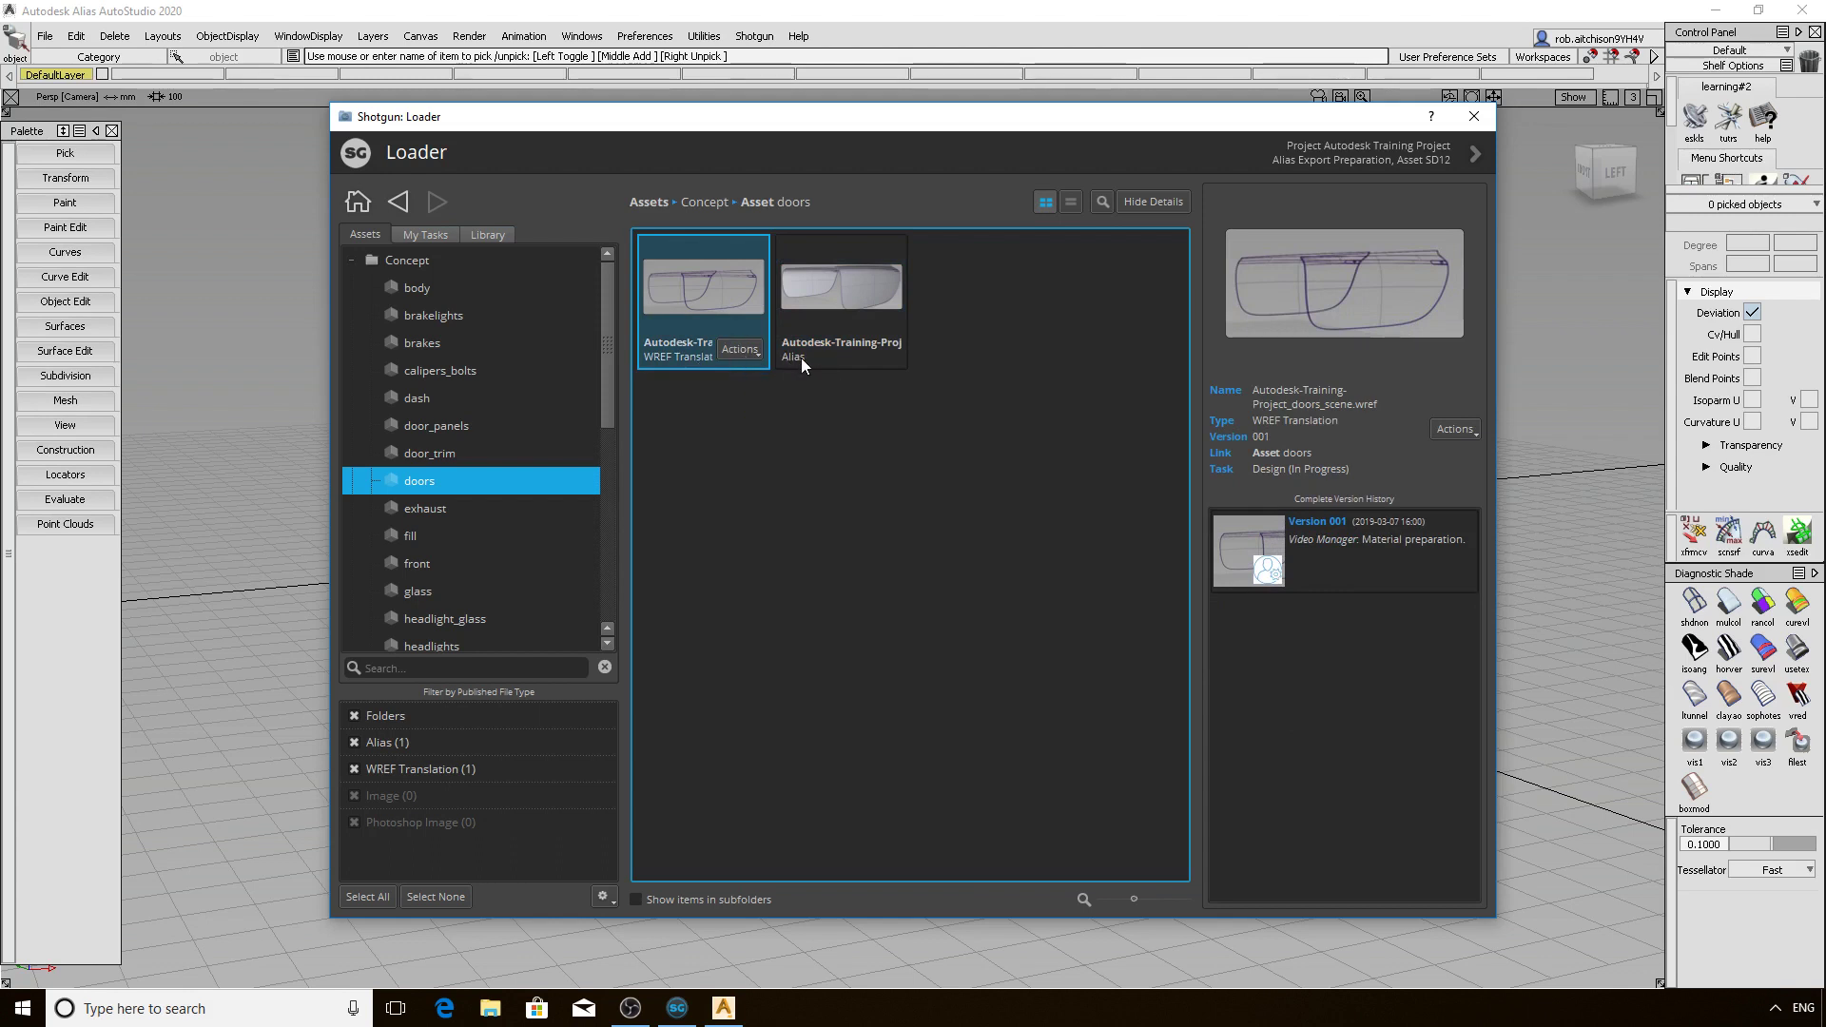
mouse_move(801, 358)
Reference the doors, body and glass WREF Translation files, confirming each, then open Scene Breakdown
double_click(709, 289)
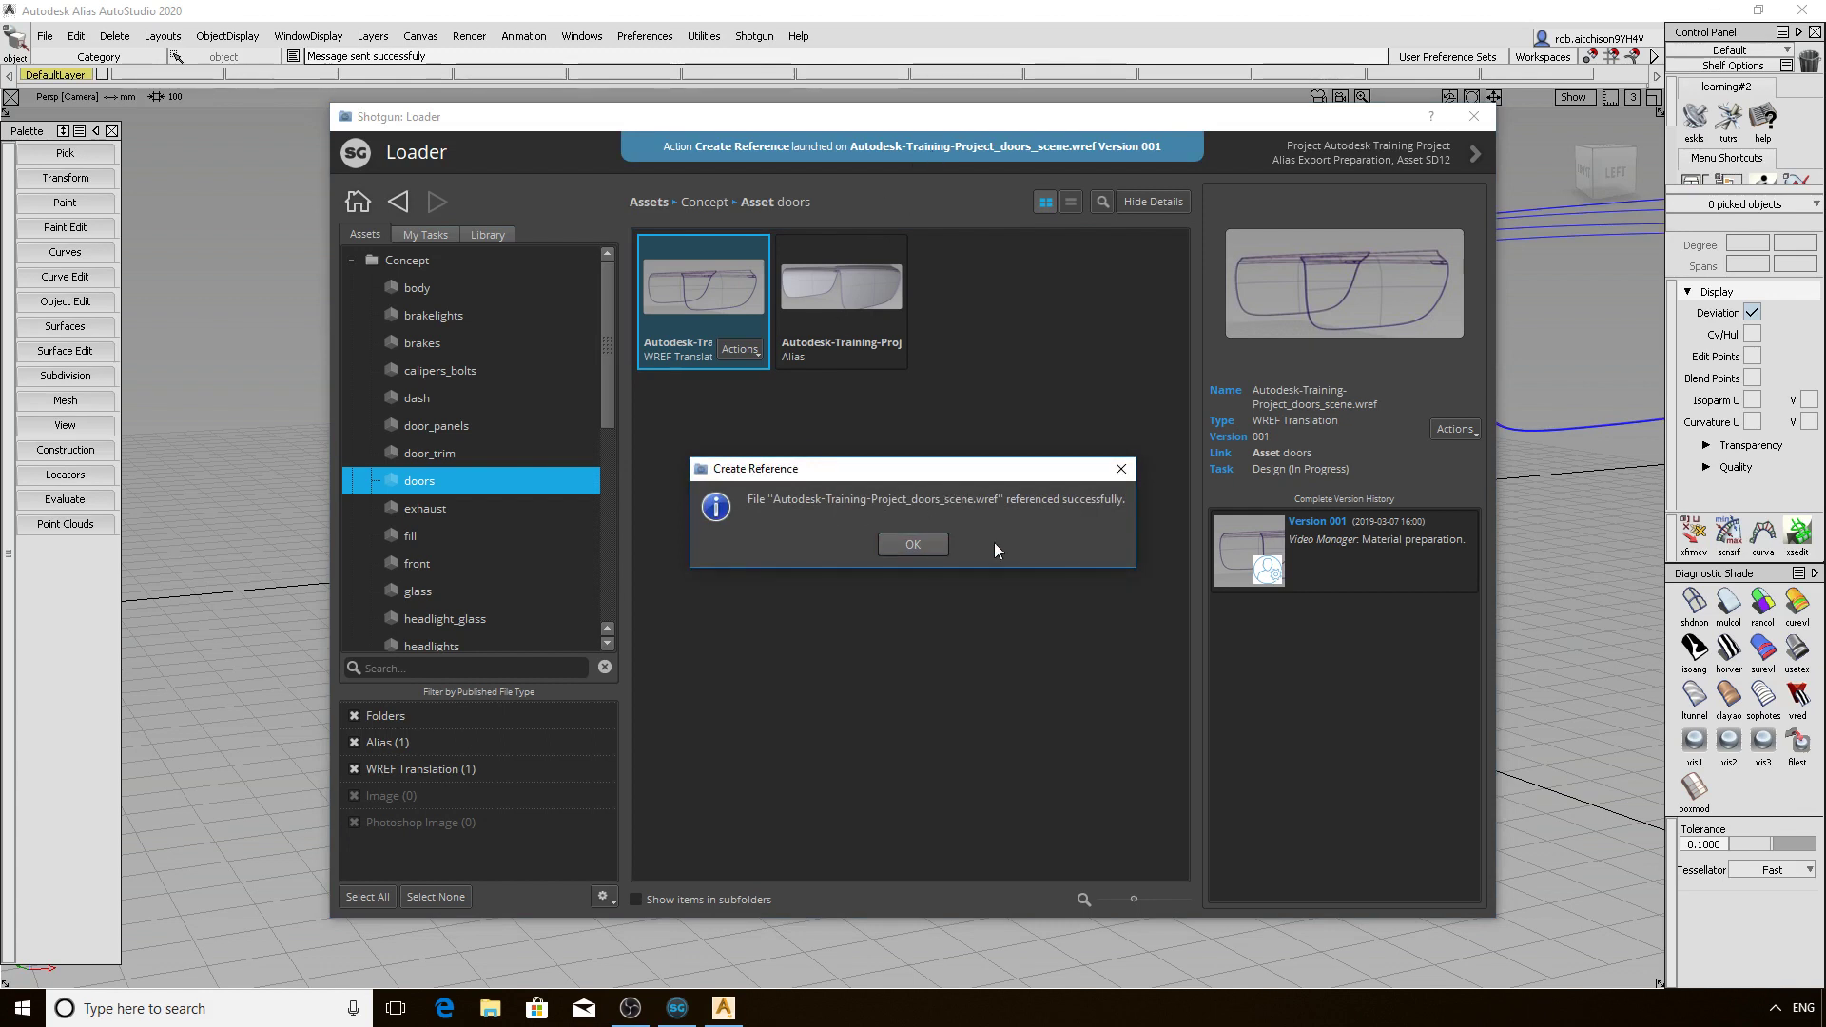
click(911, 545)
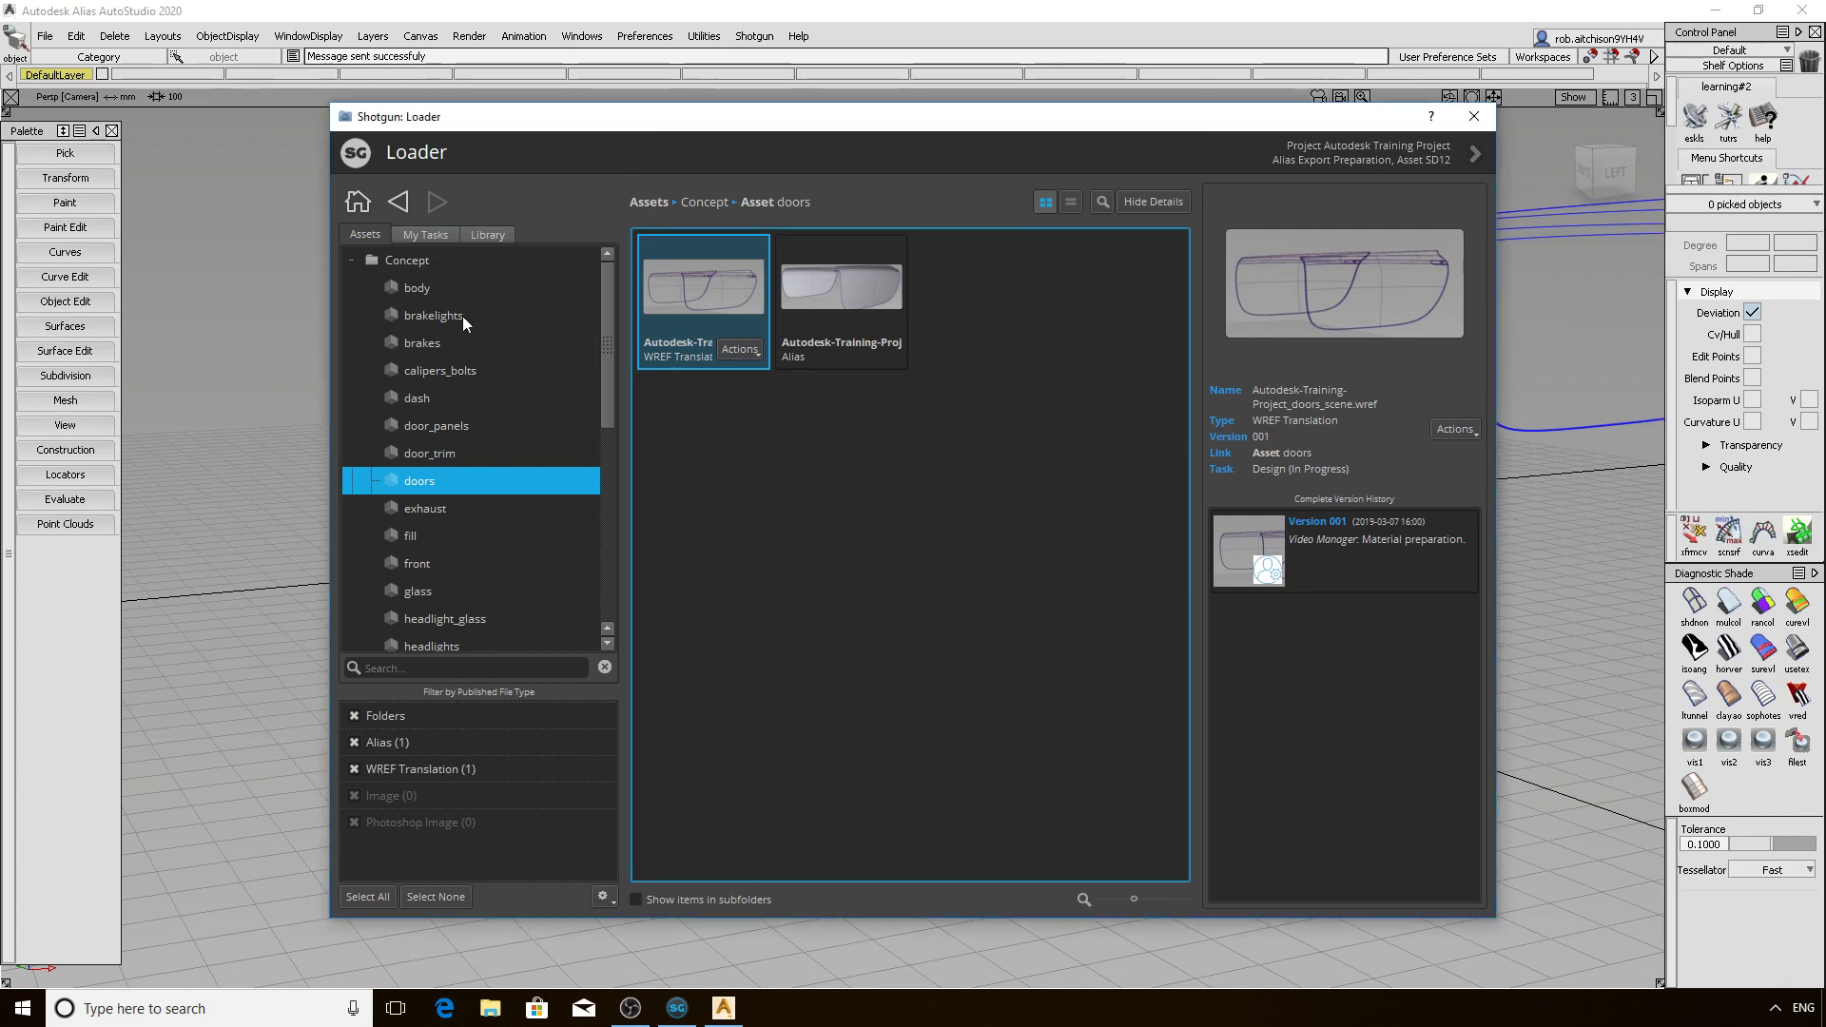
click(430, 290)
click(854, 306)
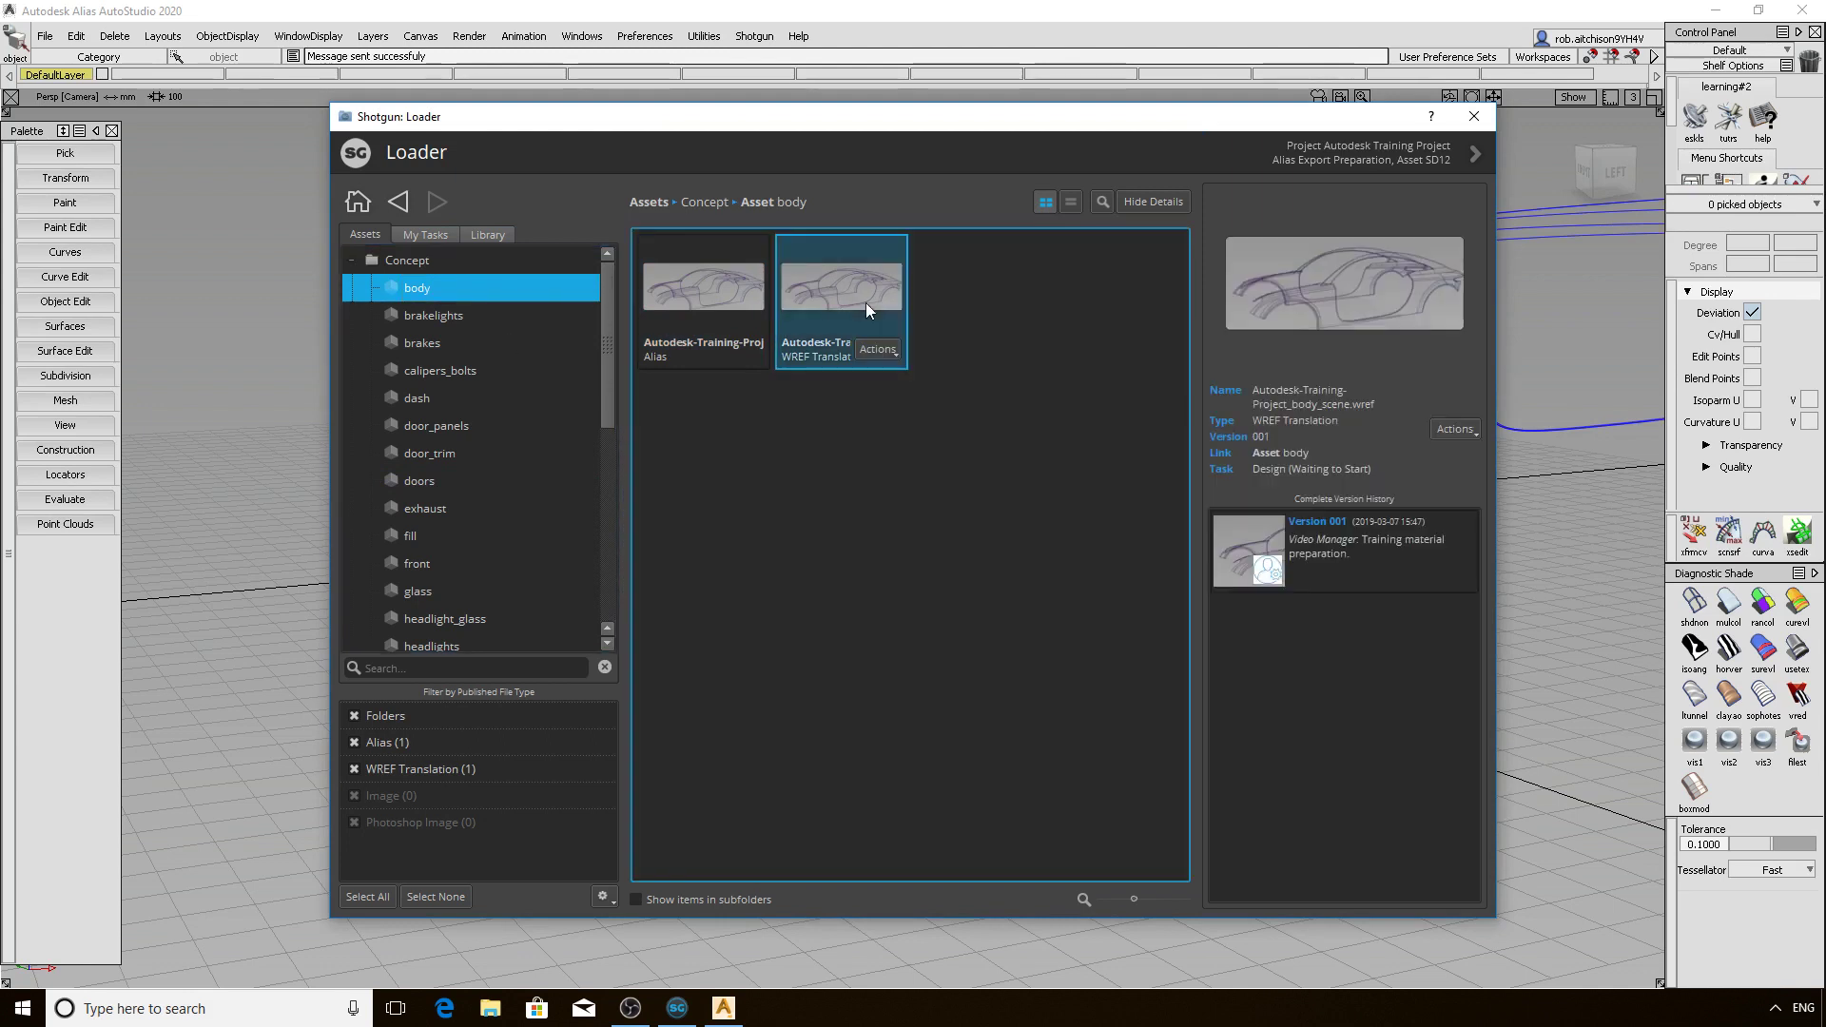
double_click(846, 291)
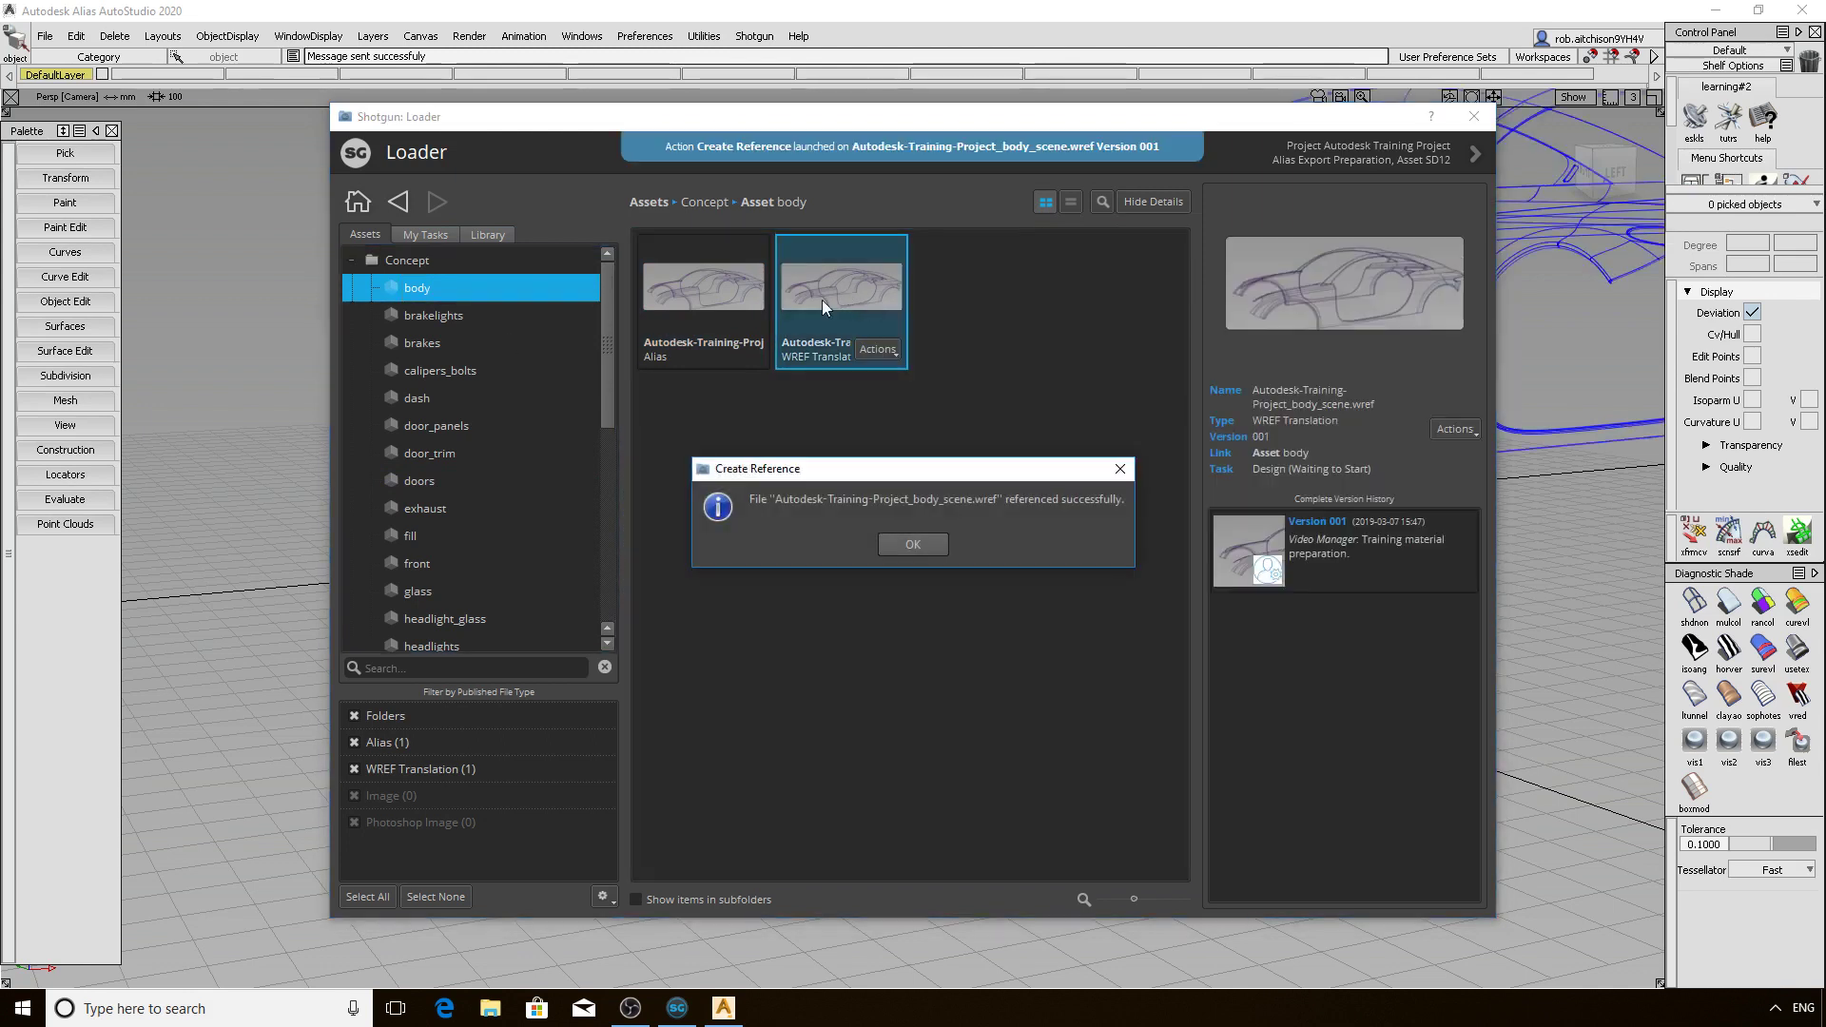
click(916, 544)
click(538, 589)
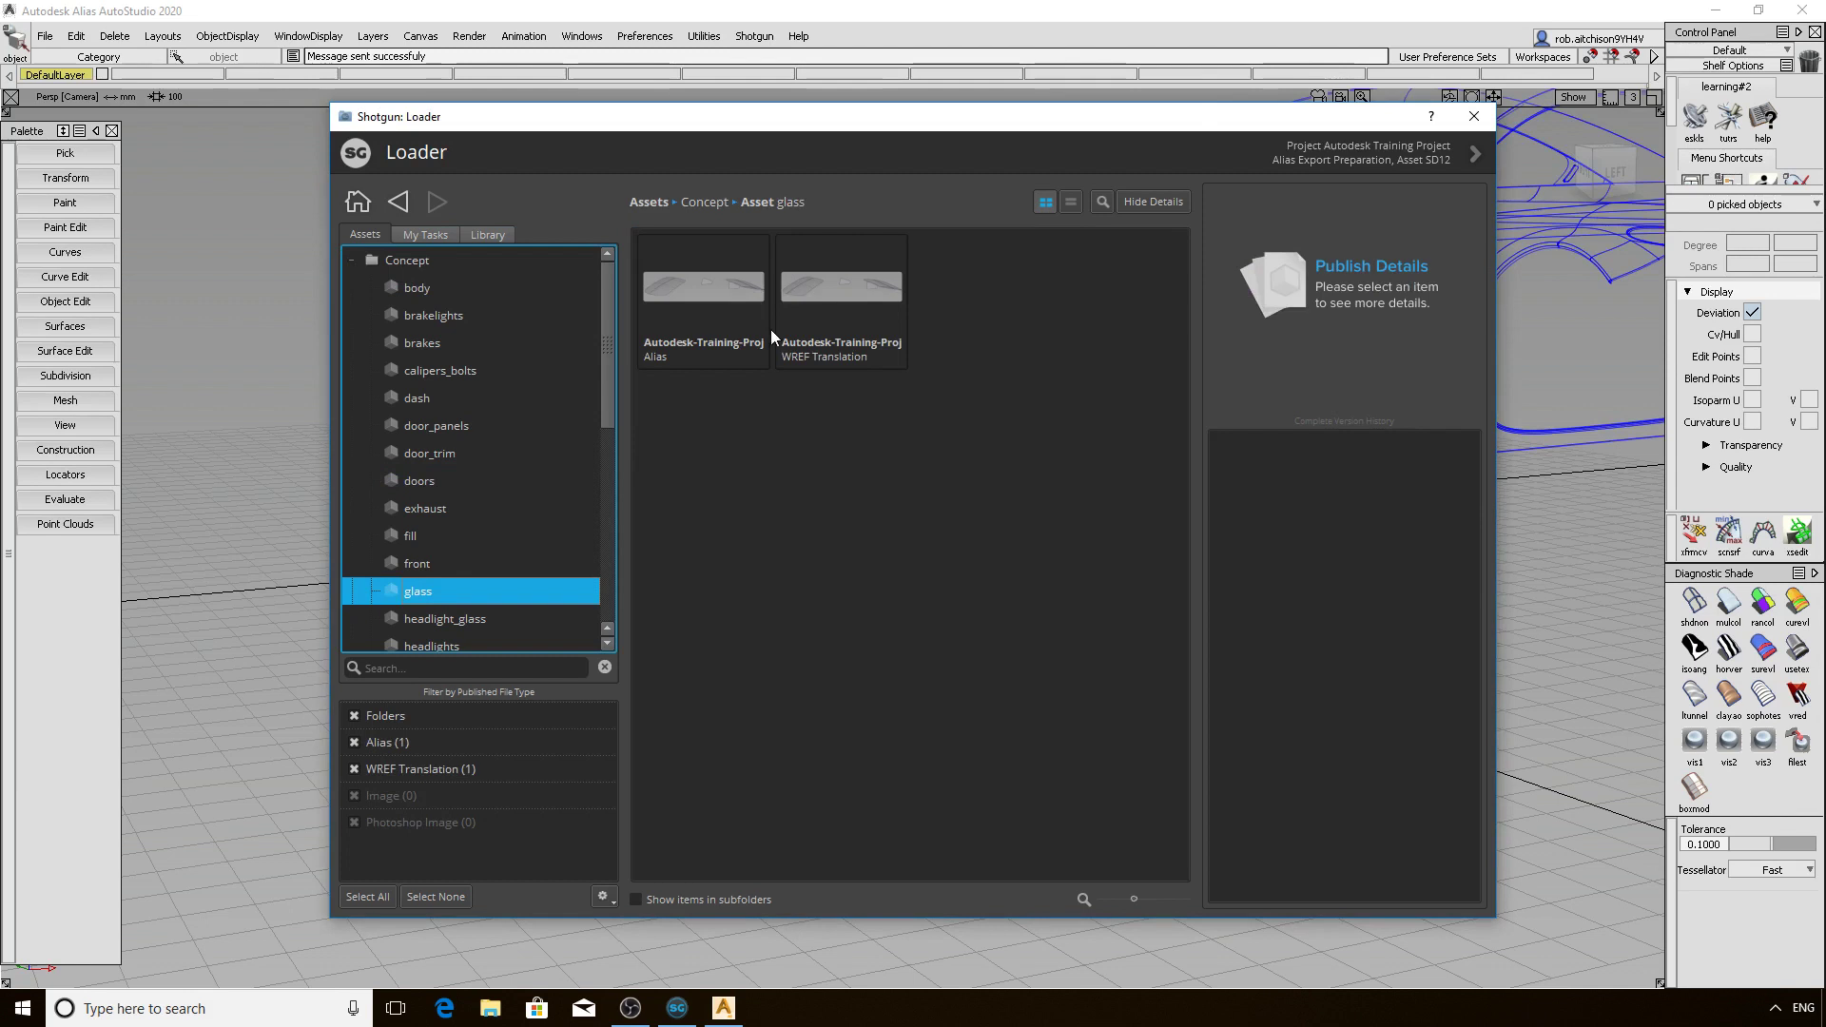
double_click(819, 286)
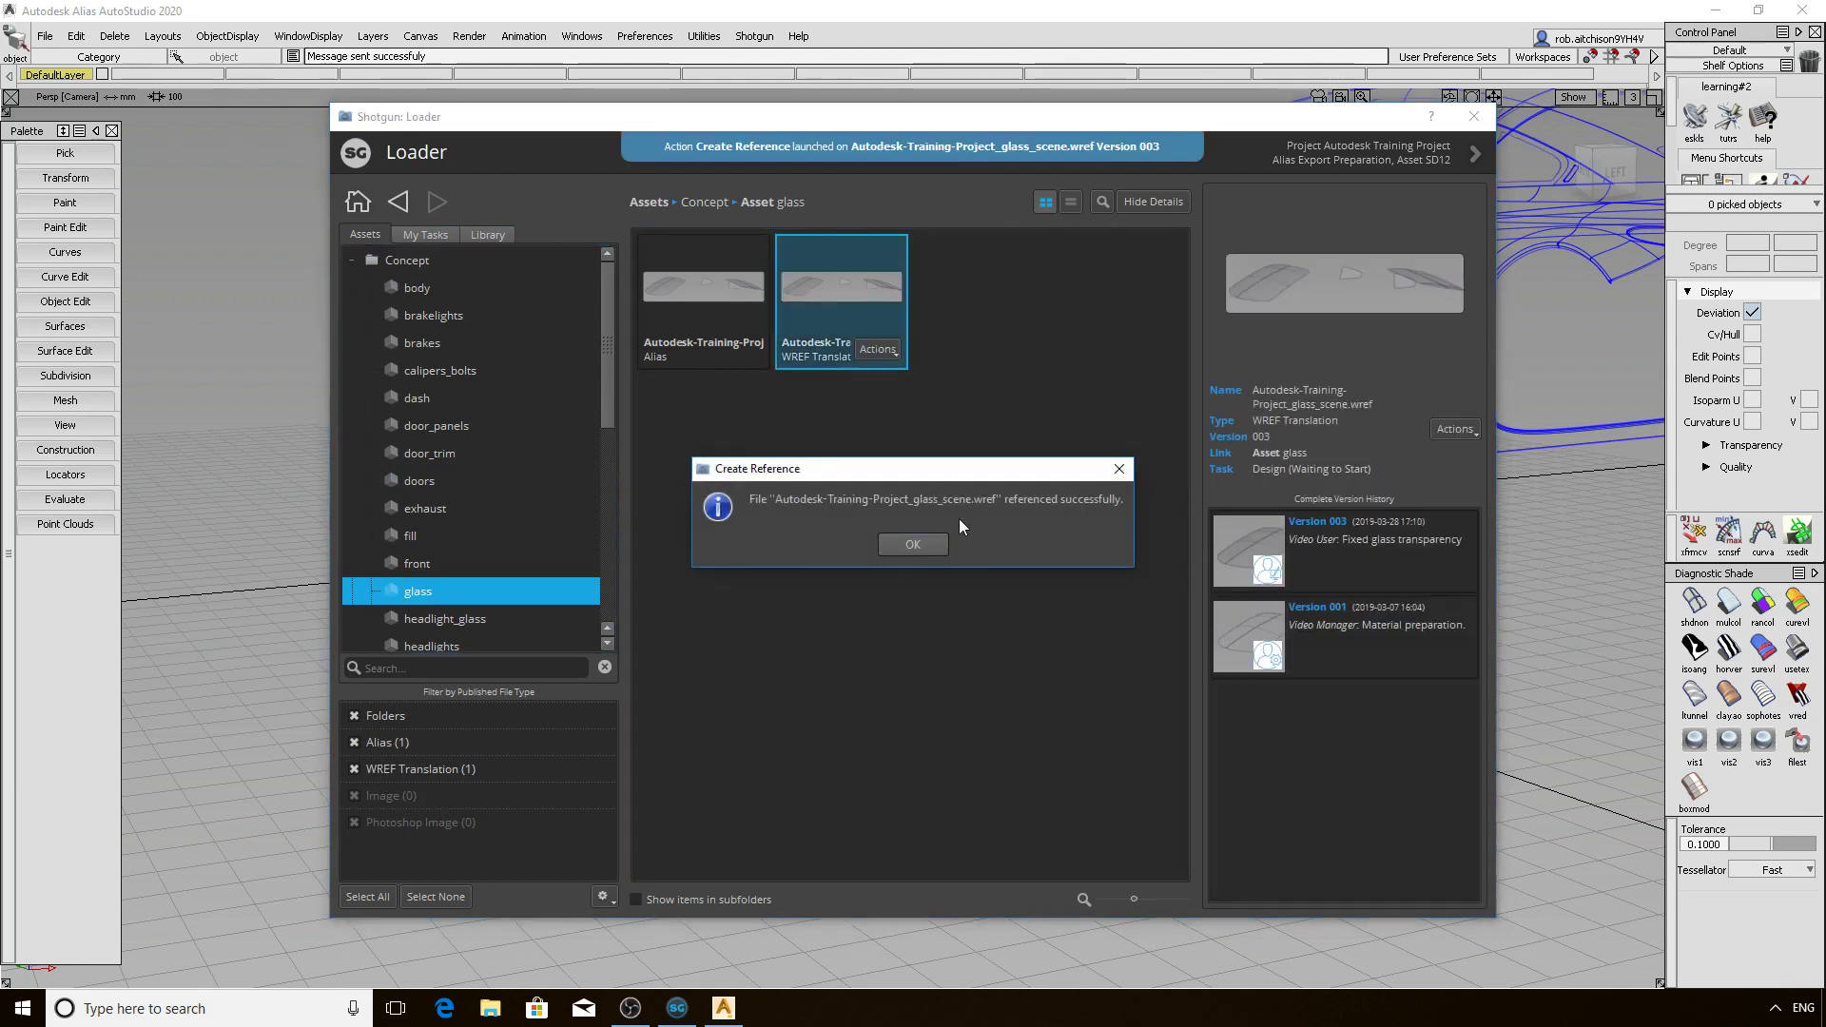
click(911, 544)
click(754, 216)
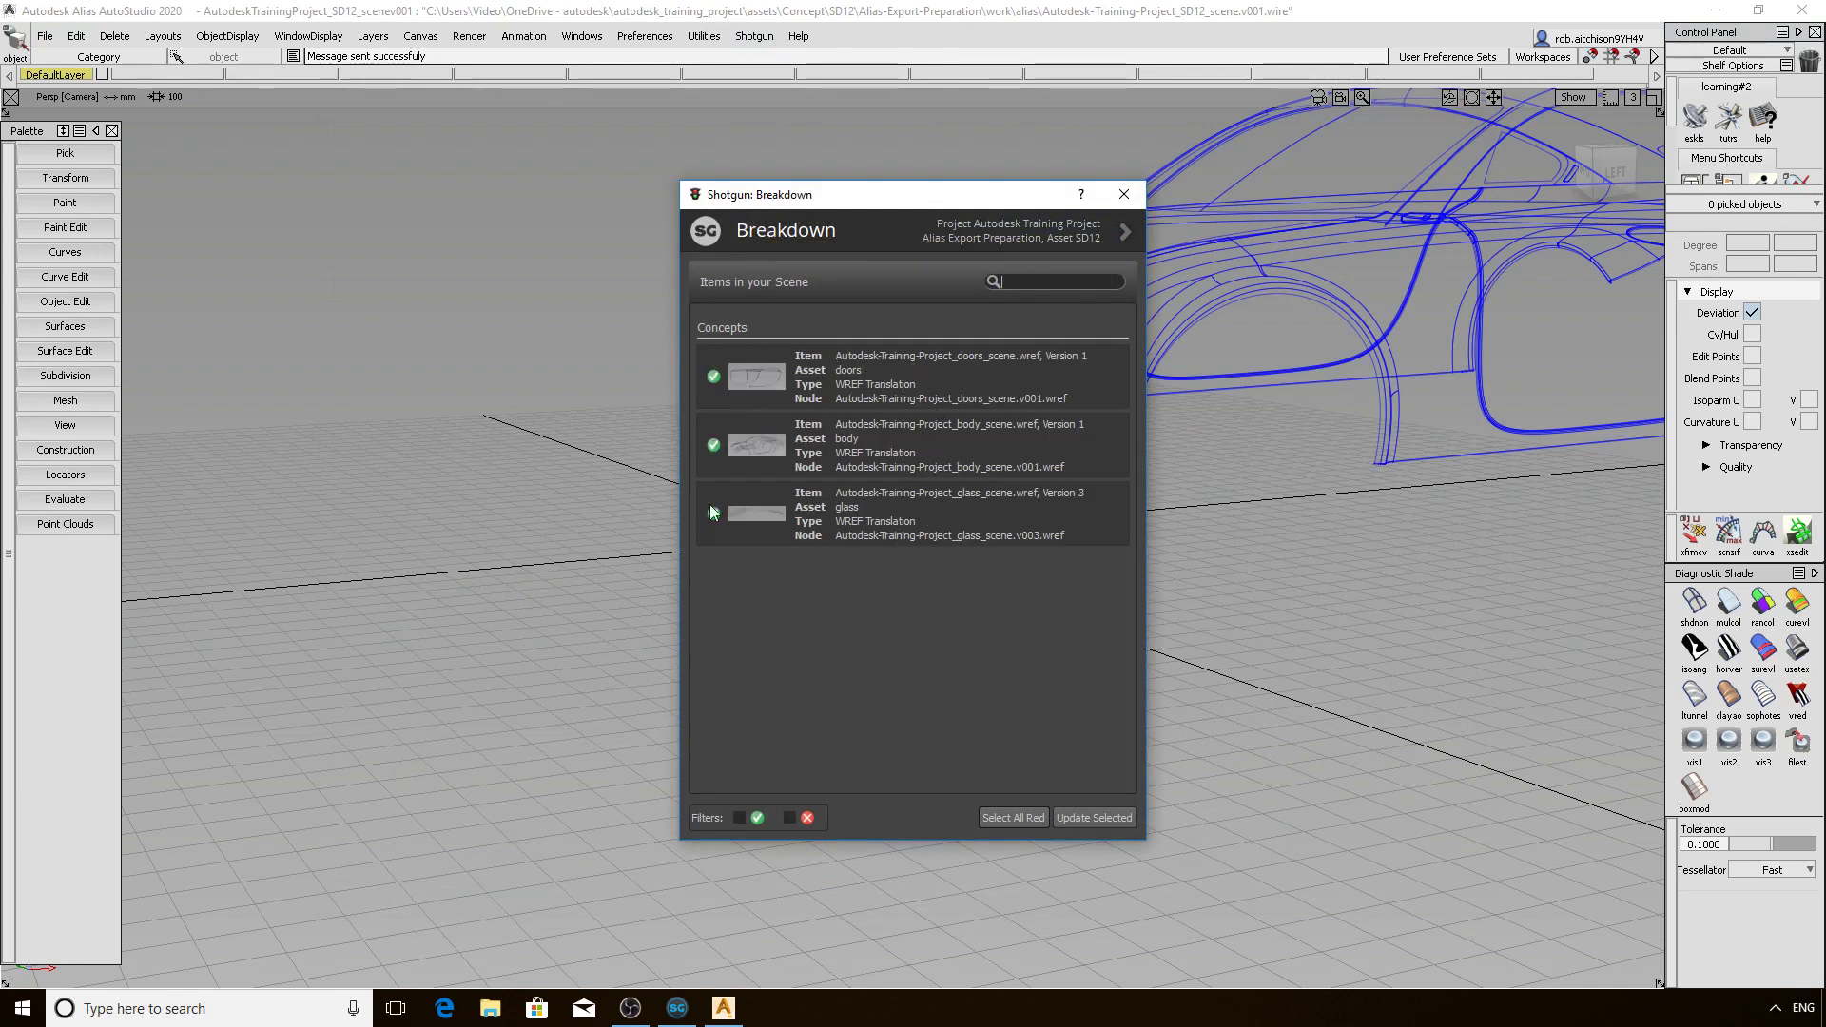
Toggle the up-to-date and out-of-date filters to confirm doors v001, body v001 and glass v003 are current
click(738, 818)
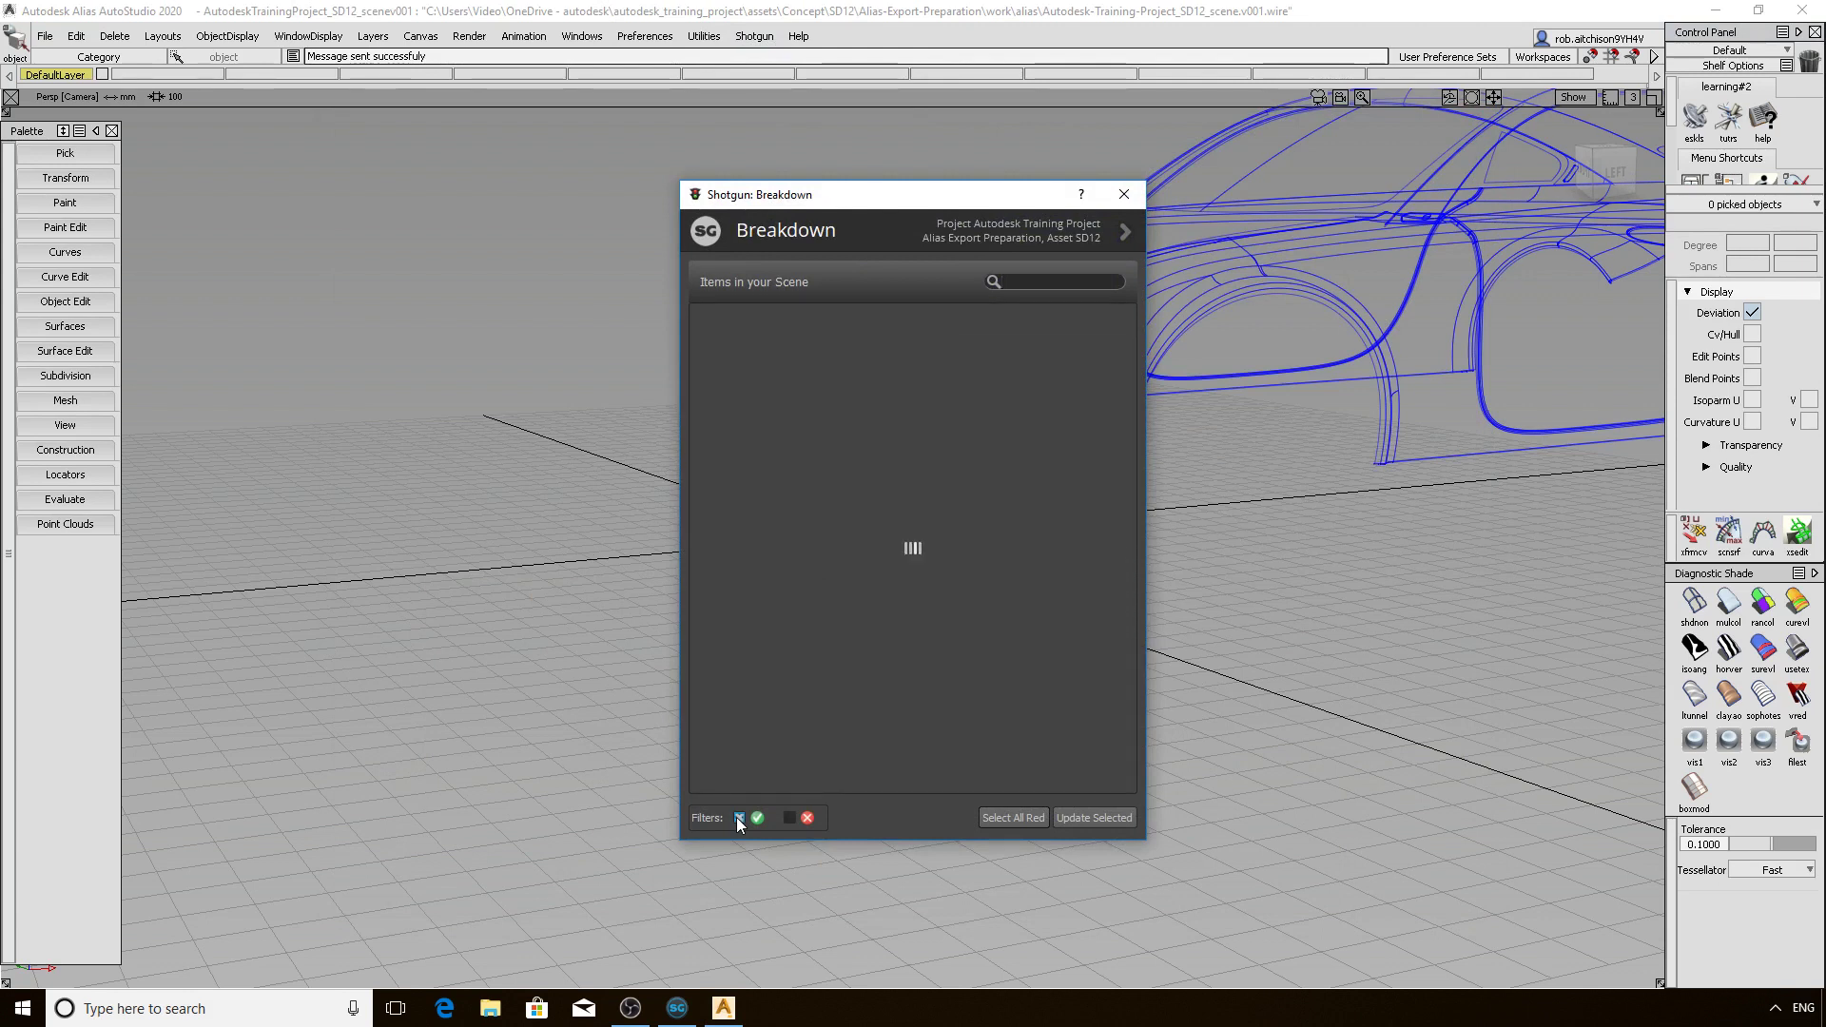
click(789, 818)
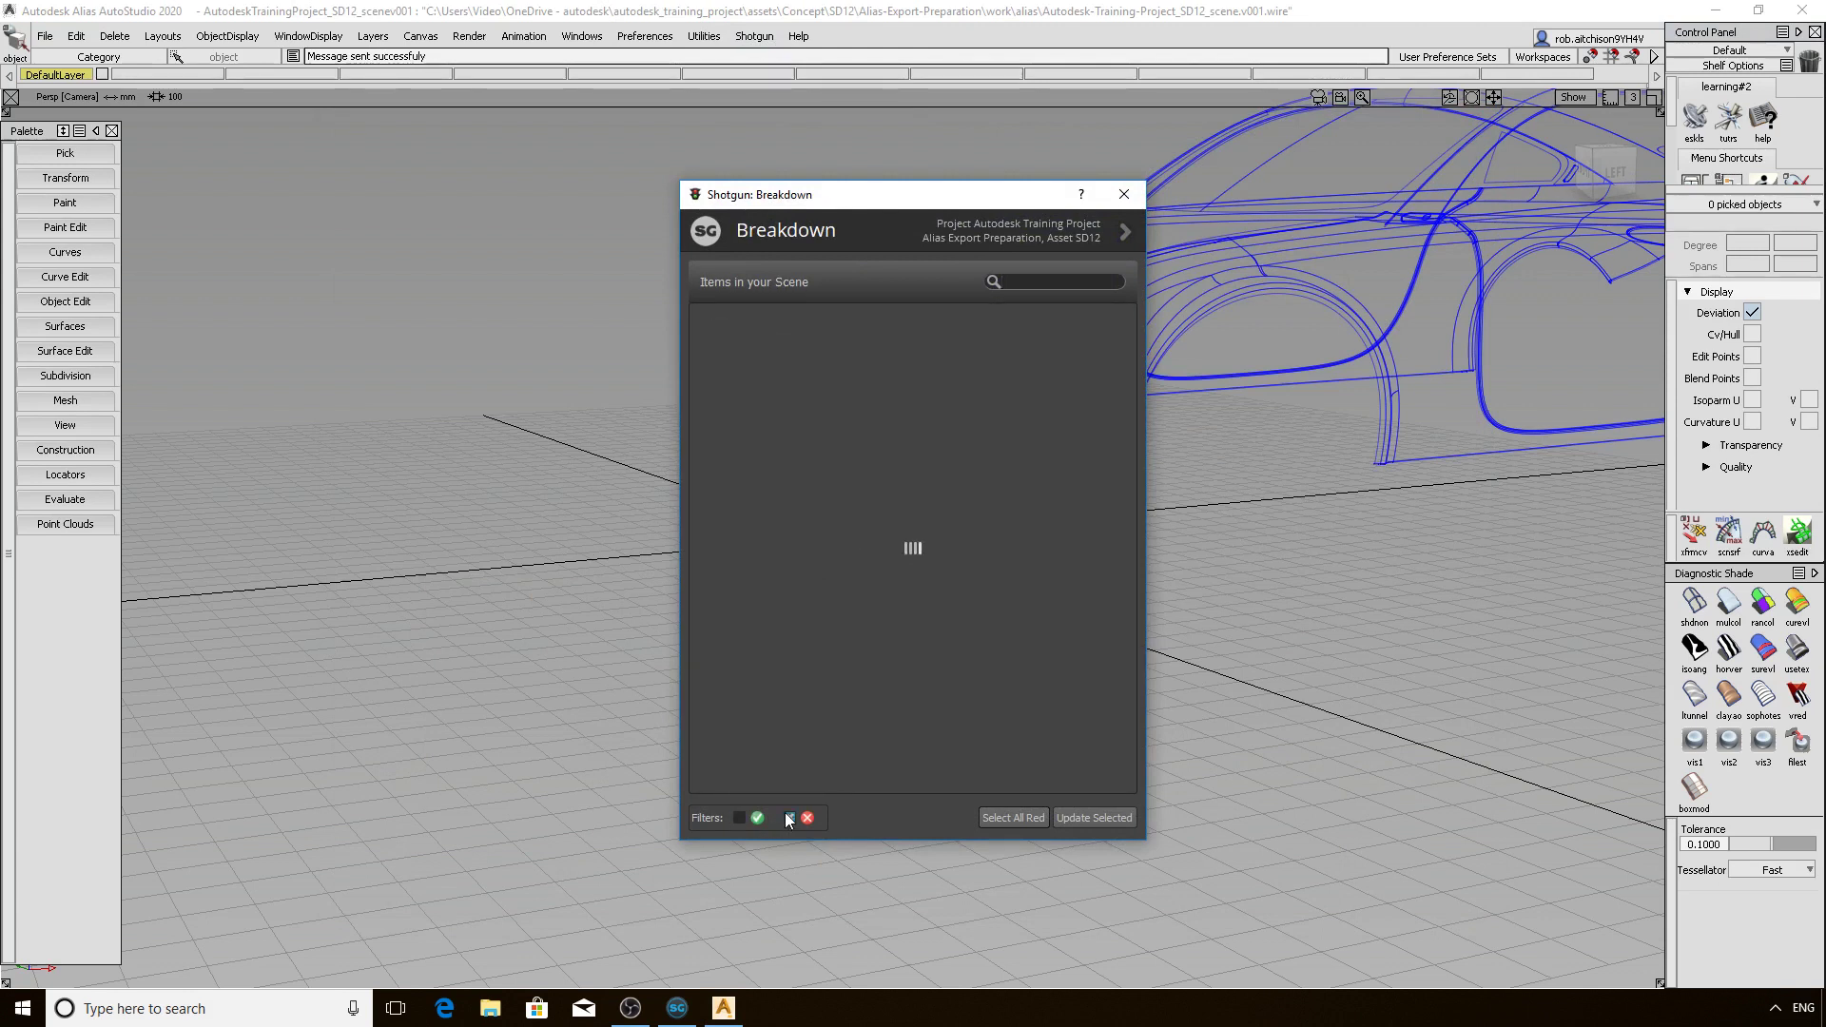
click(738, 817)
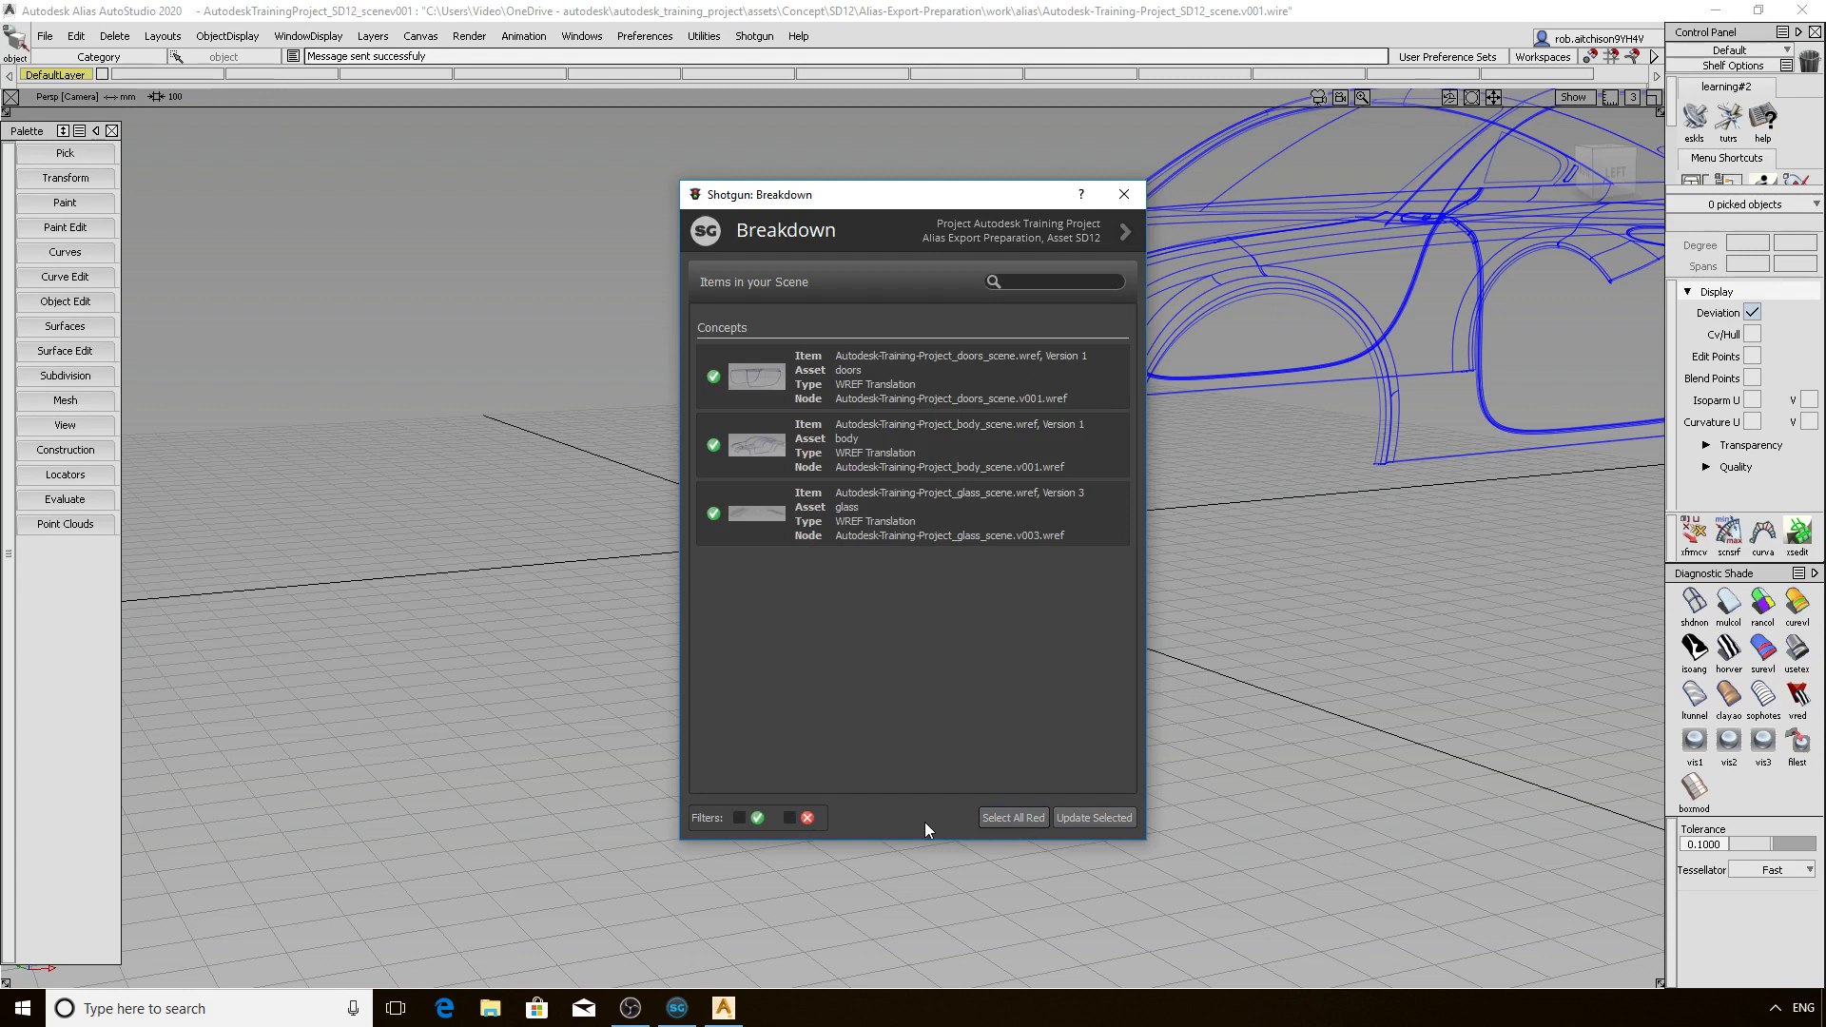
Close the Breakdown and open the Shotgun Panel on the Alias Model Check task's notes
click(1119, 191)
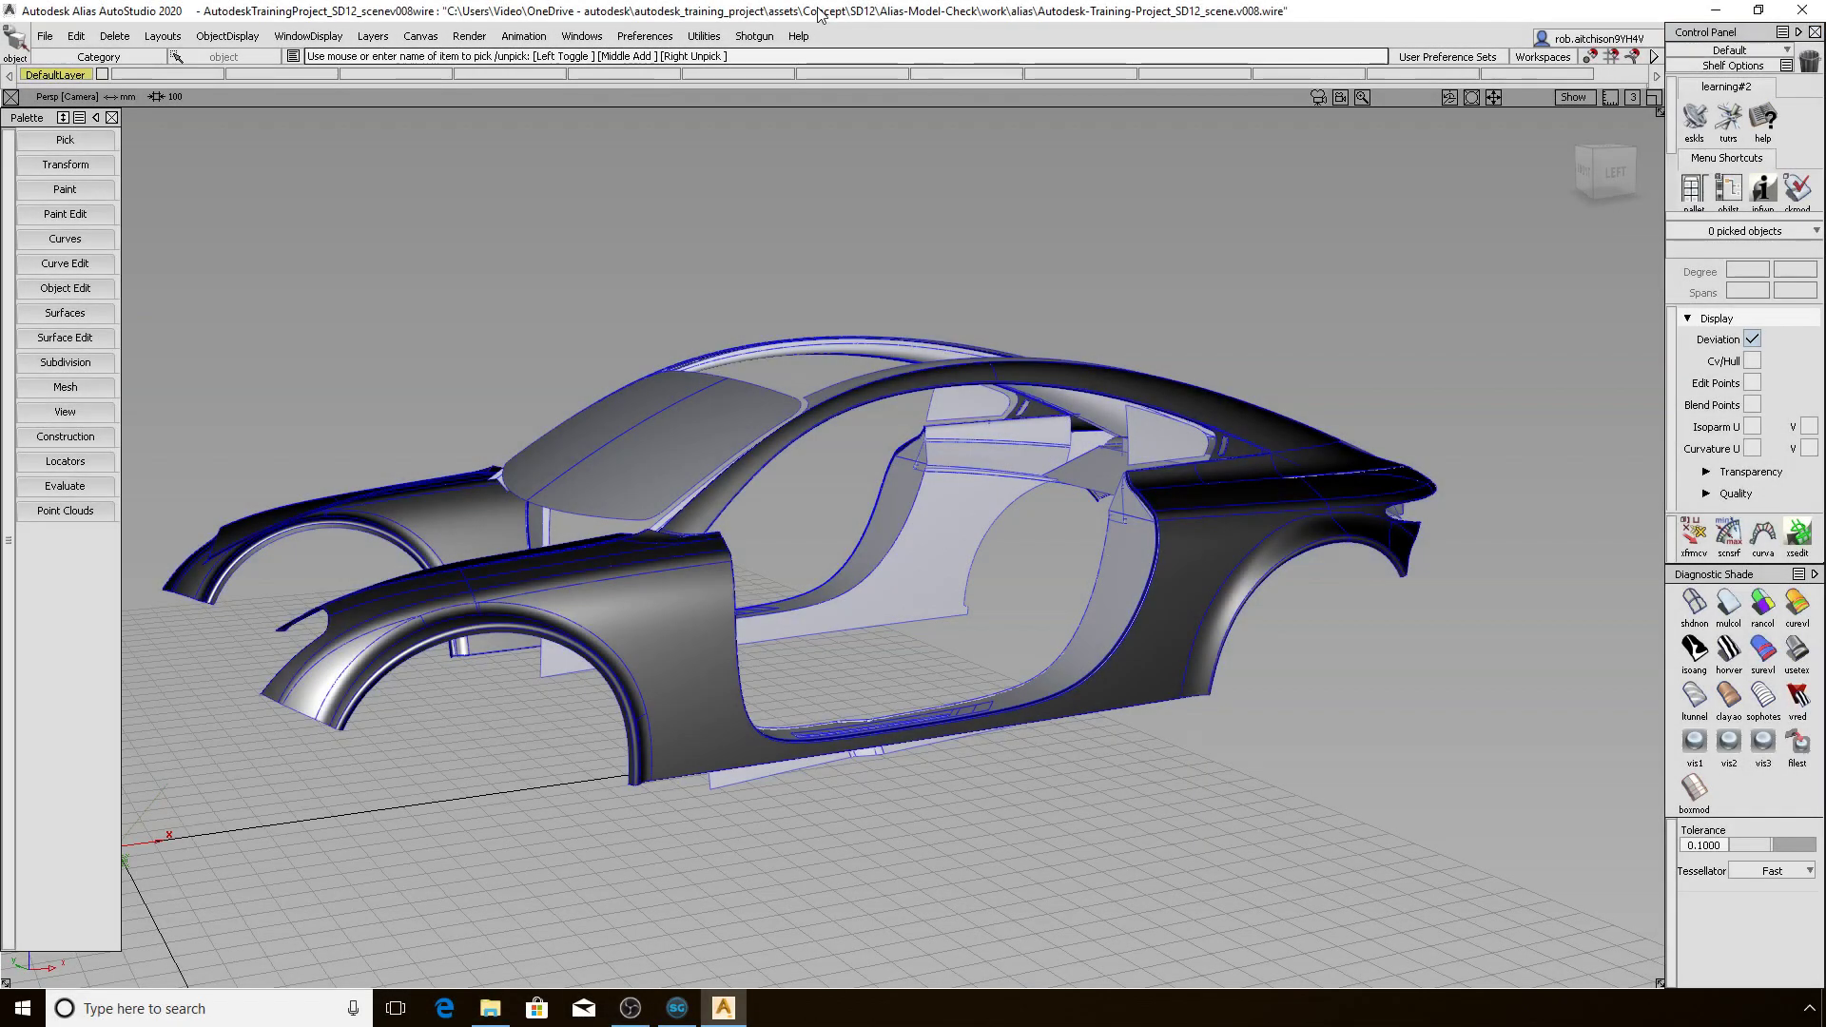
click(757, 35)
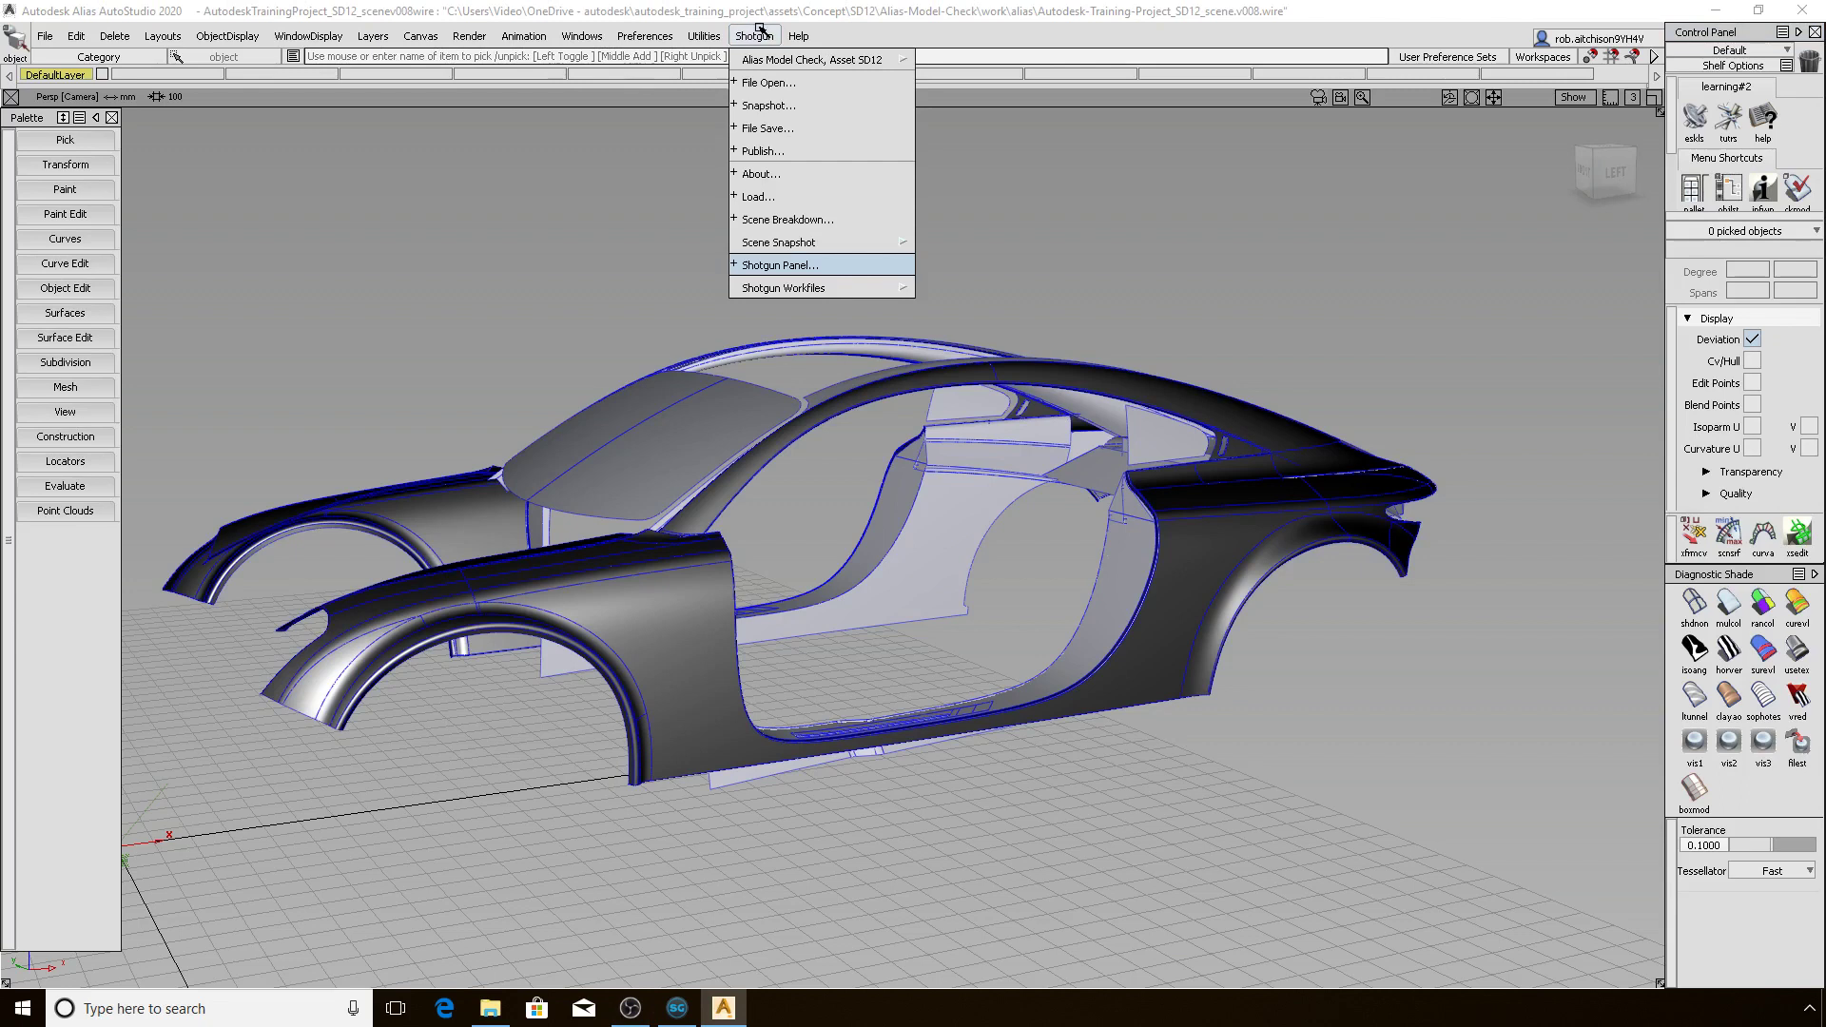
click(782, 266)
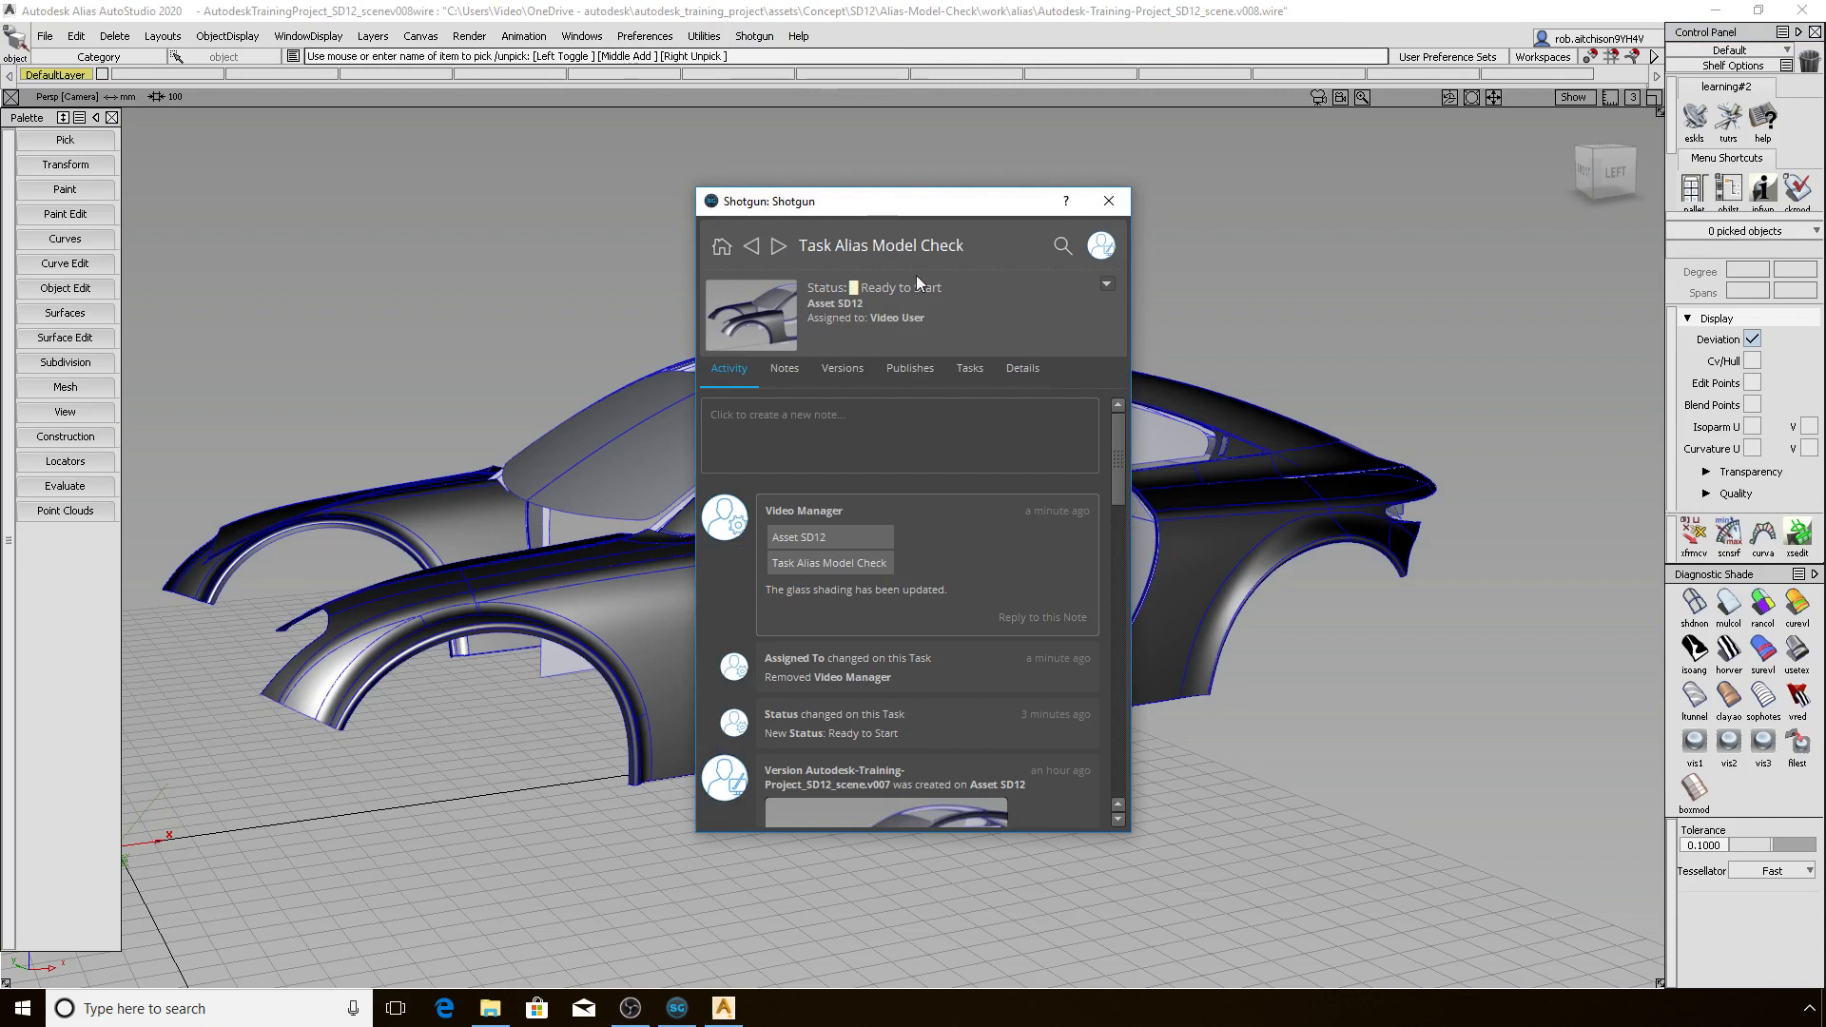
click(791, 368)
Browse the panel's tabs, set Alias Model Check to In Progress, then show its notes
click(841, 369)
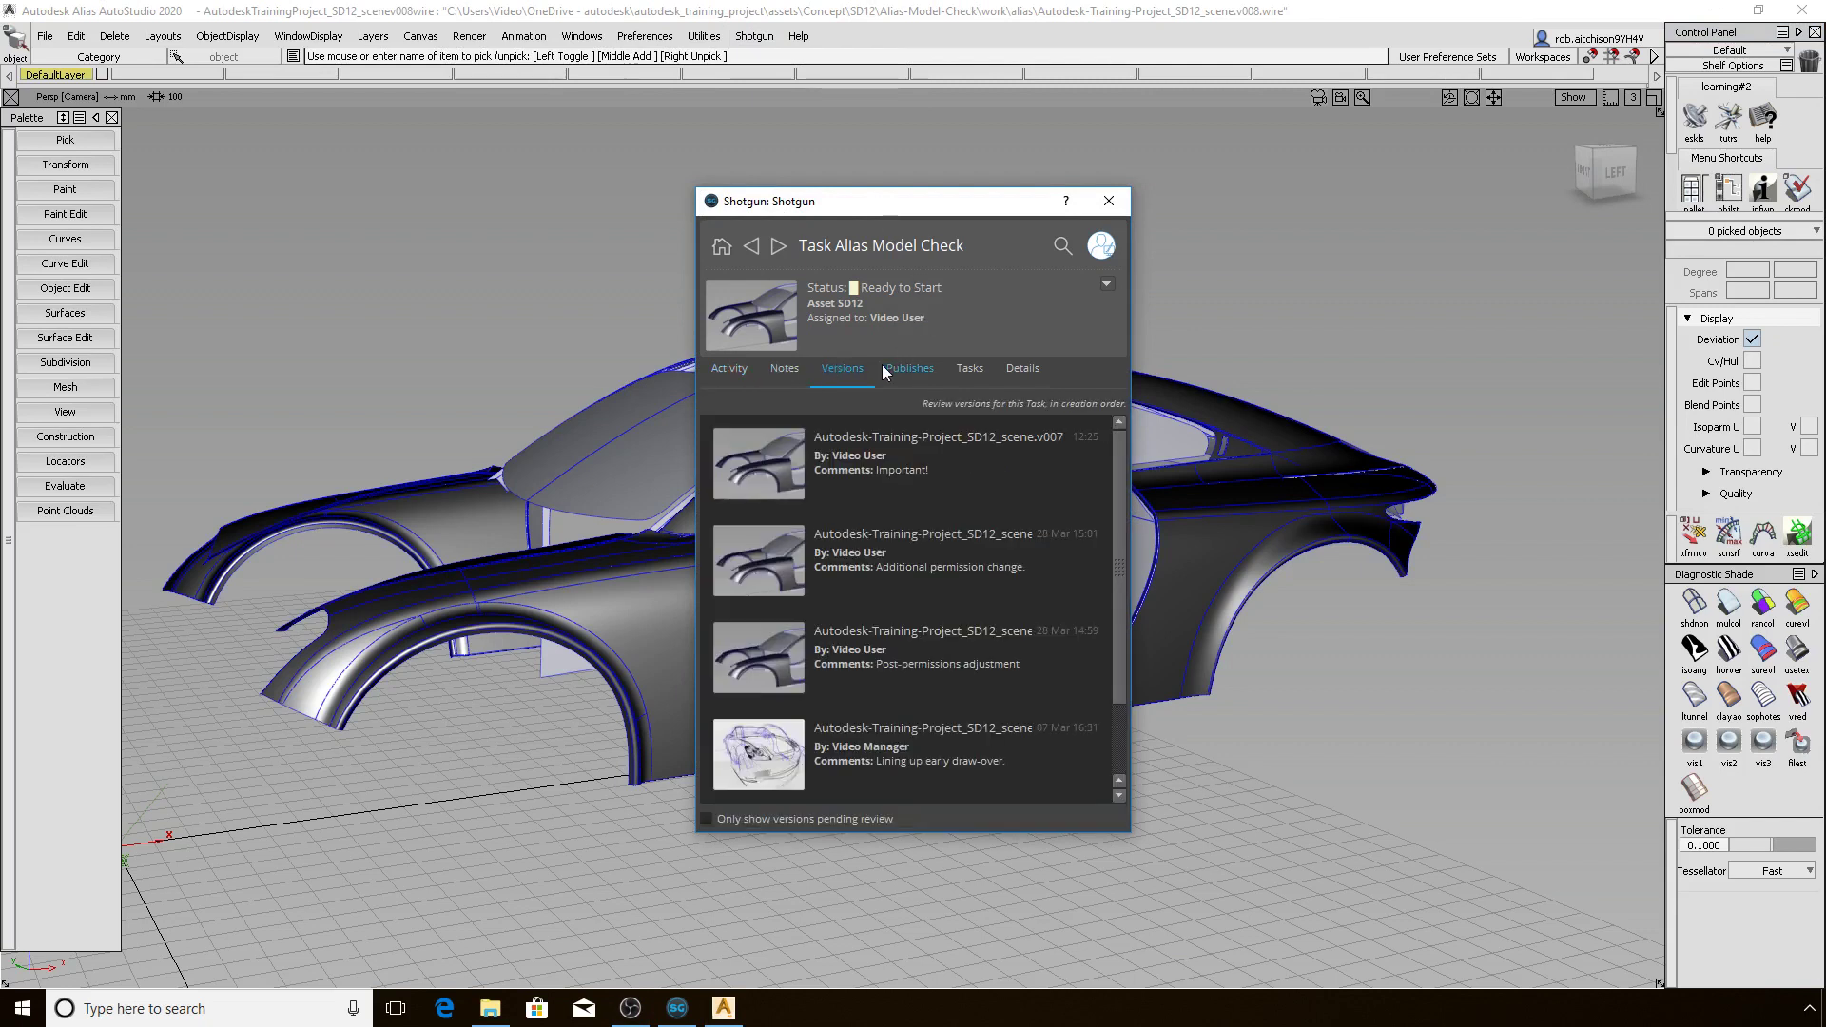
click(893, 371)
click(968, 368)
click(1022, 368)
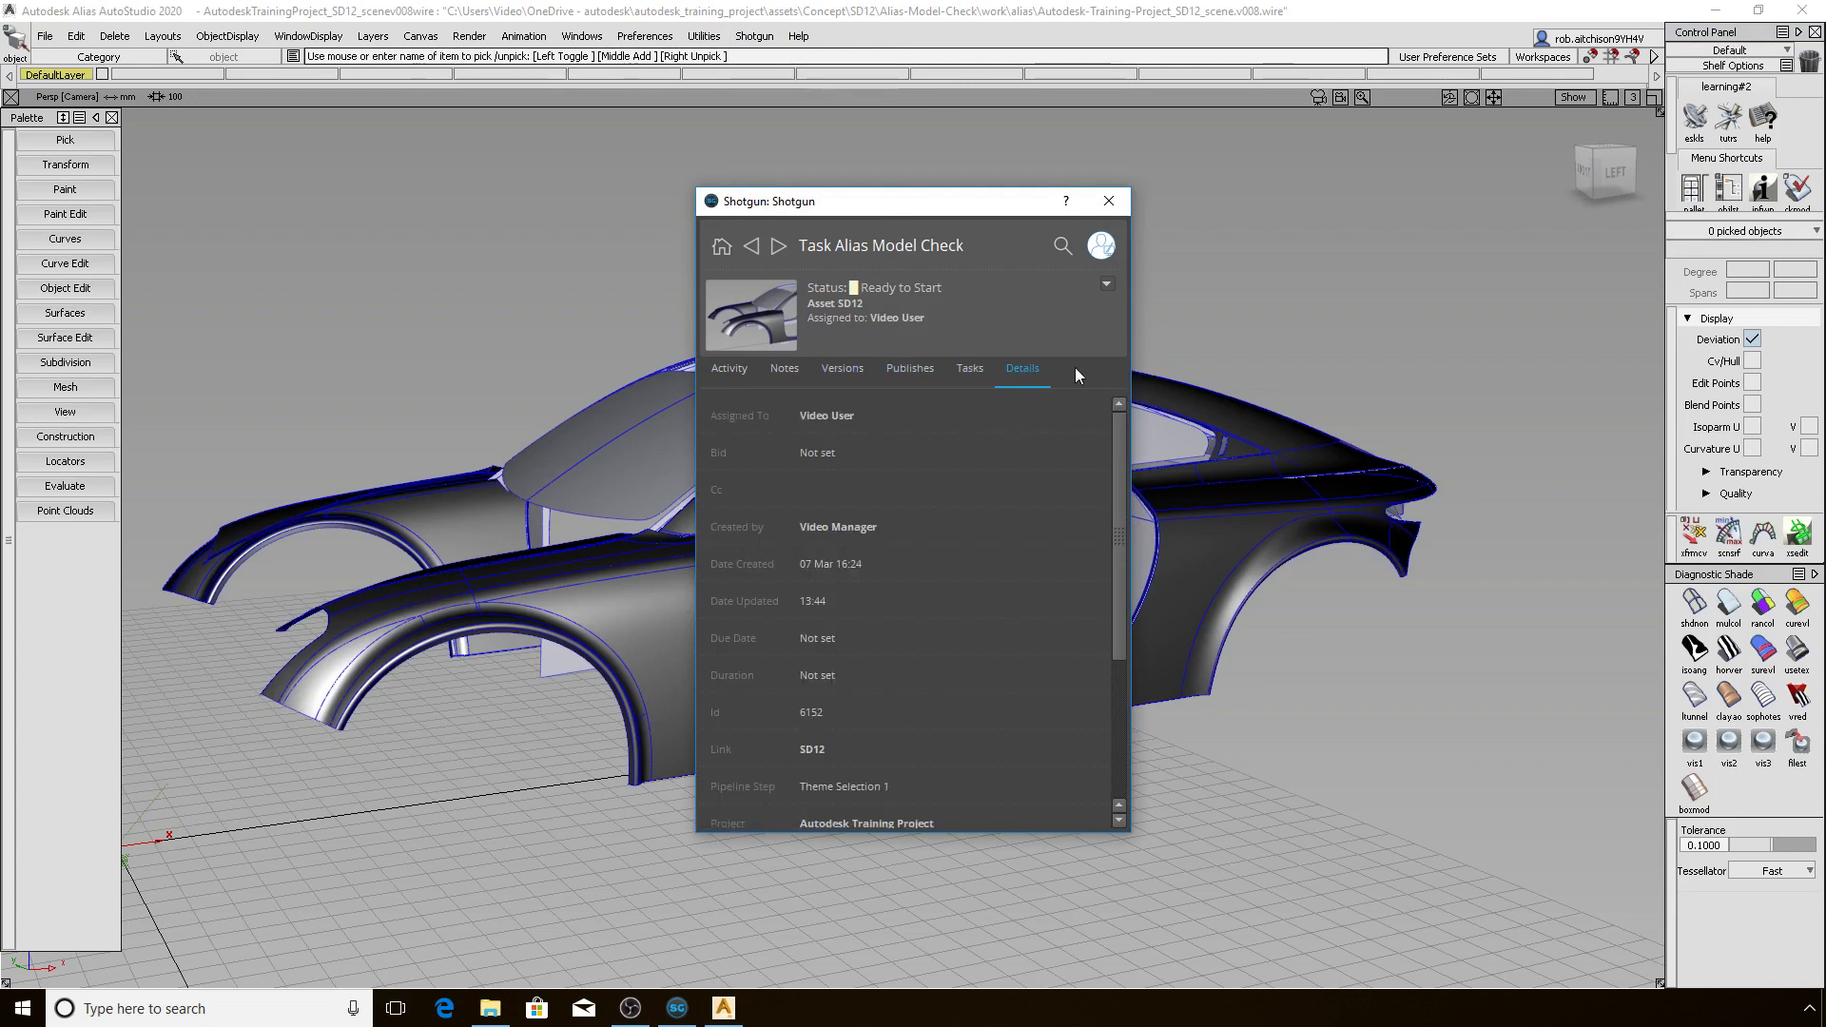
click(1106, 285)
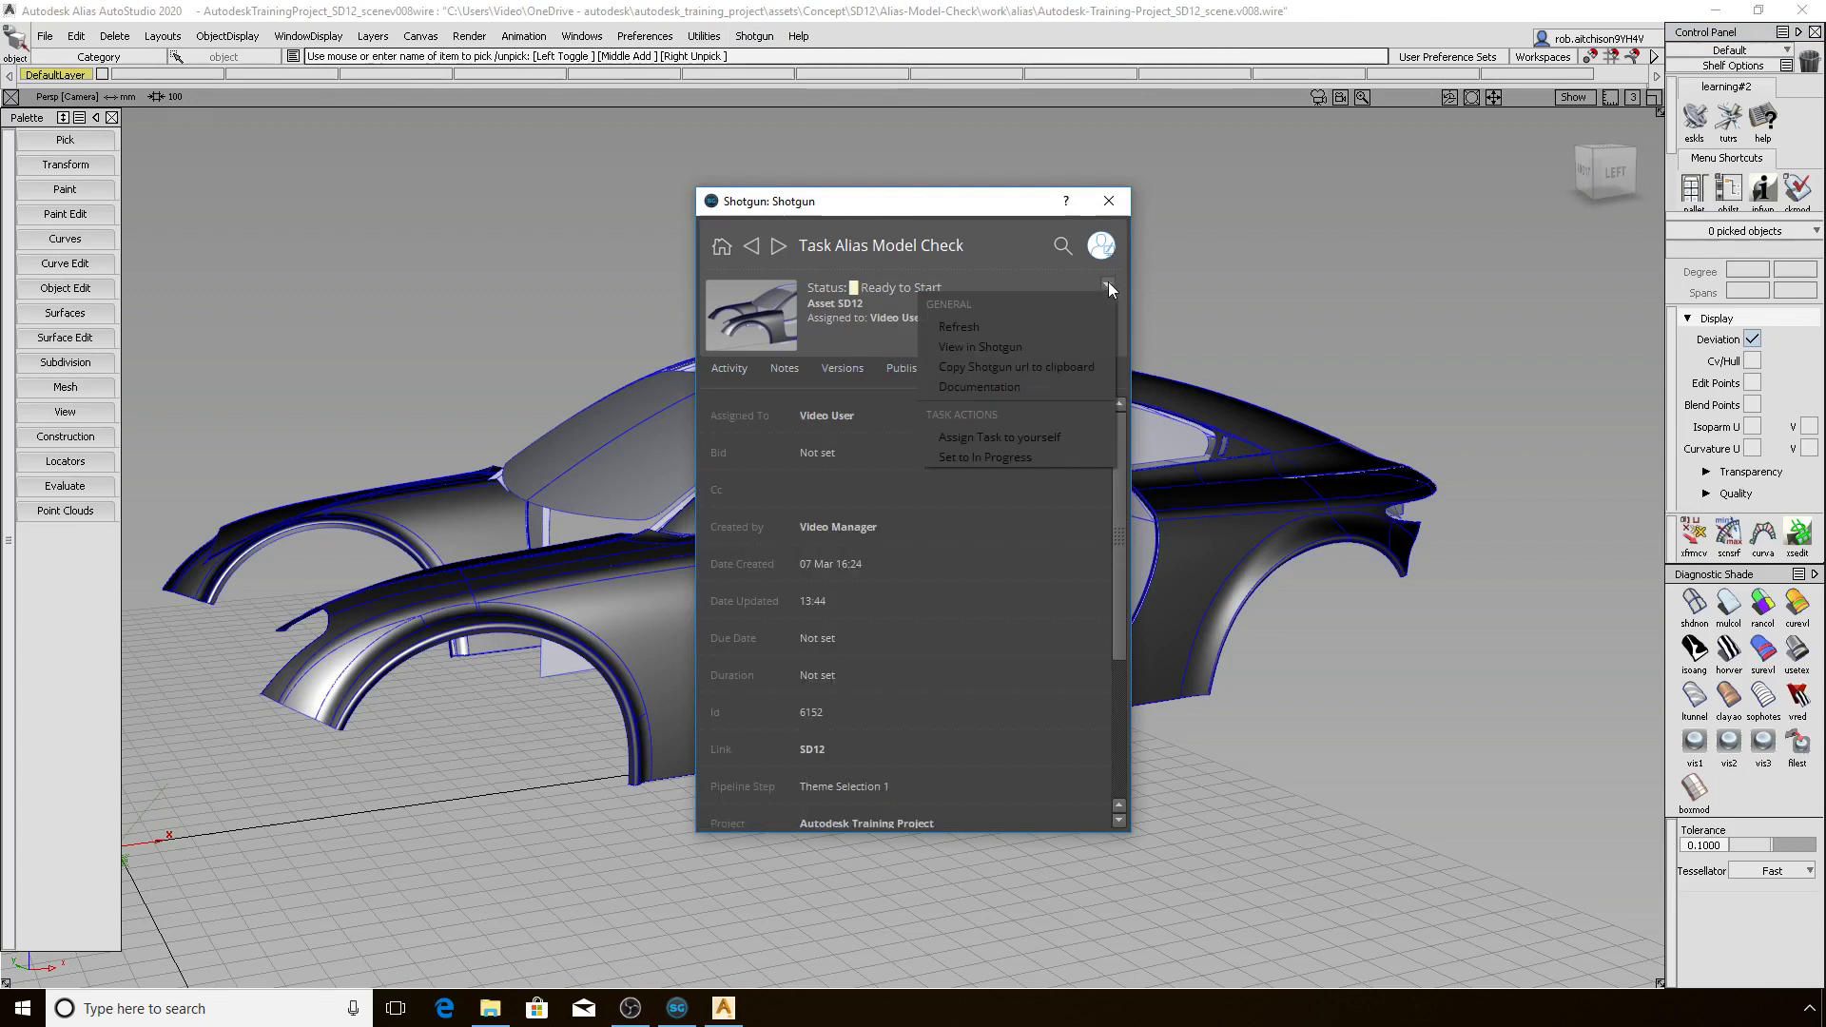
click(1040, 454)
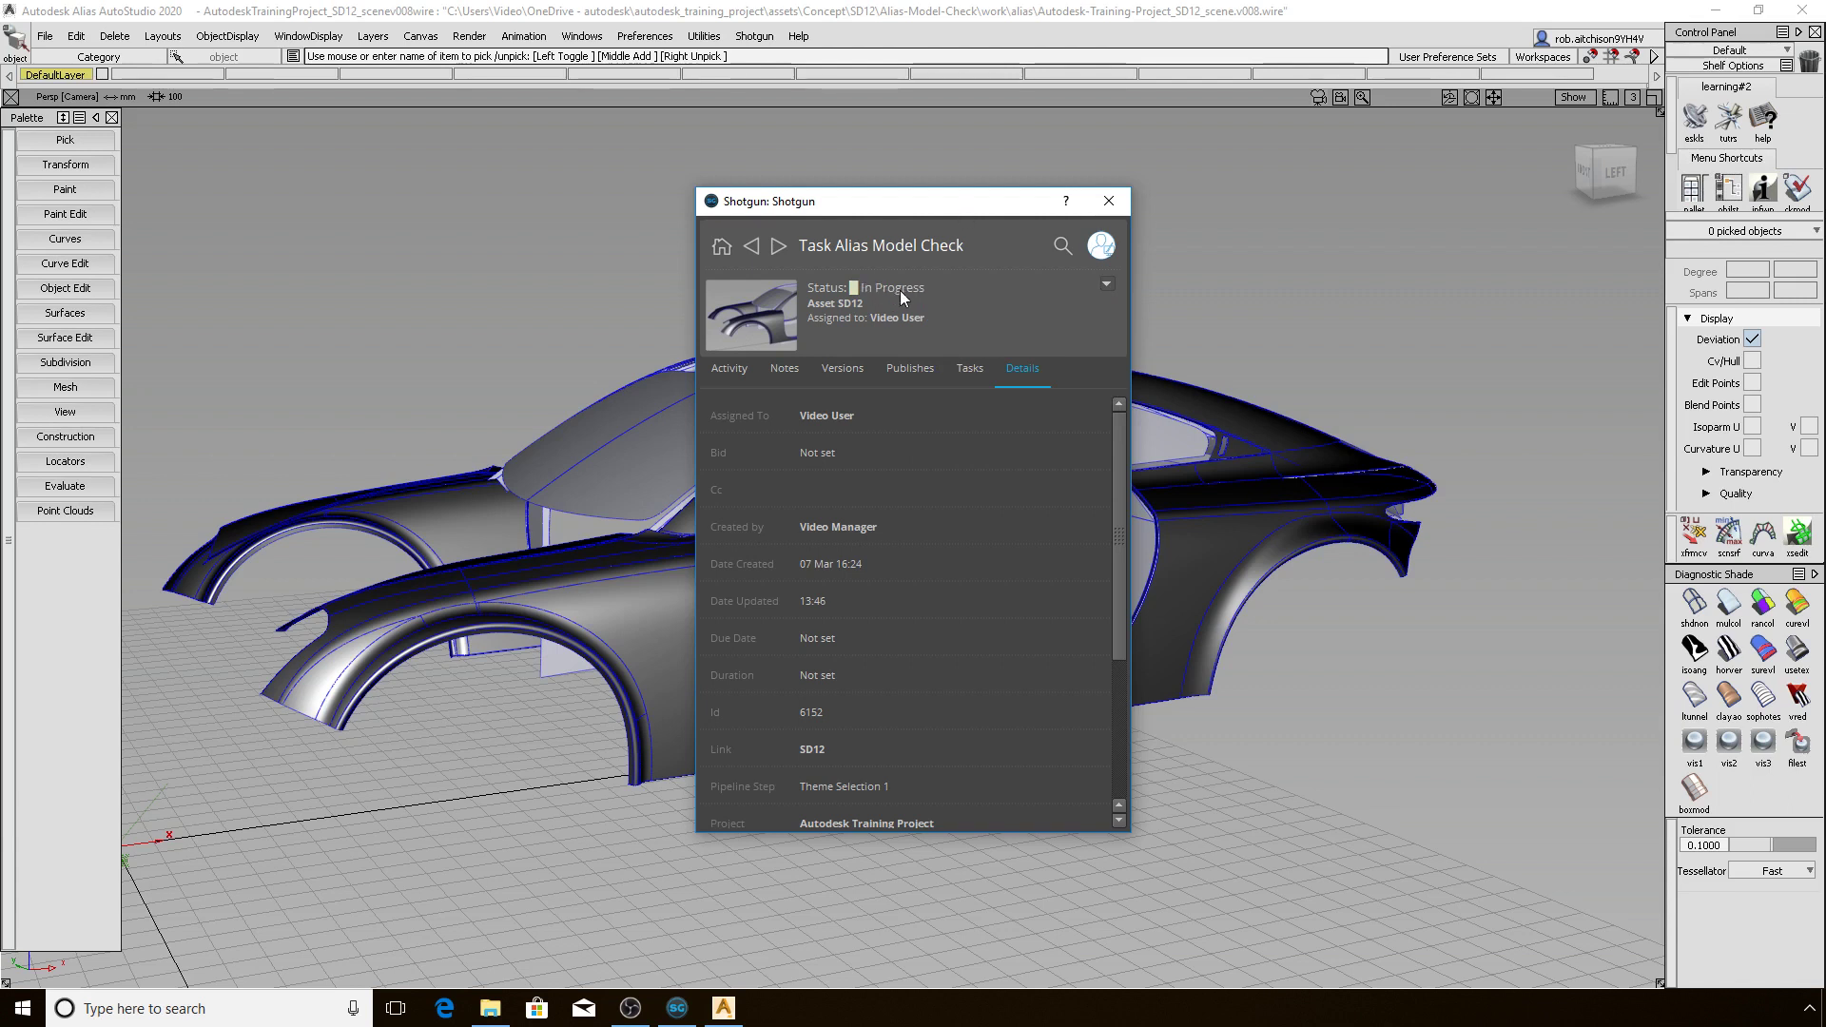
click(785, 368)
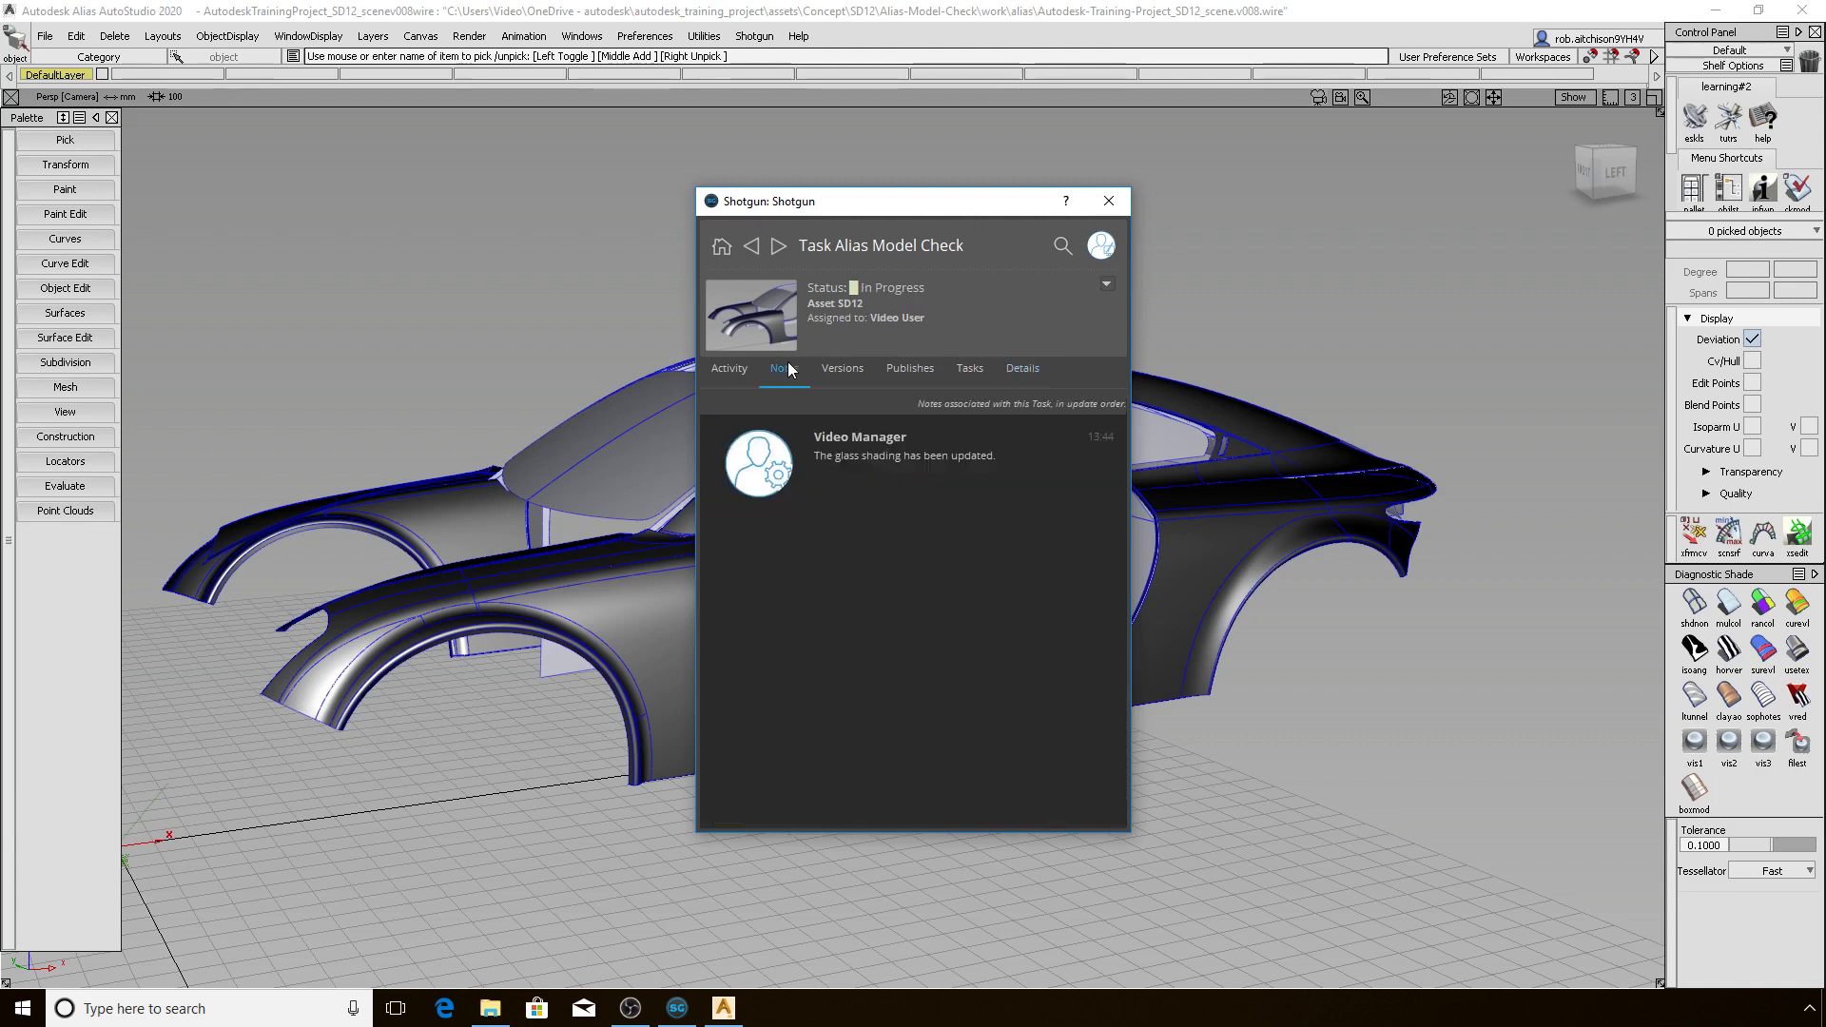
Reply 'Got it!' to the manager's glass shading note
click(808, 436)
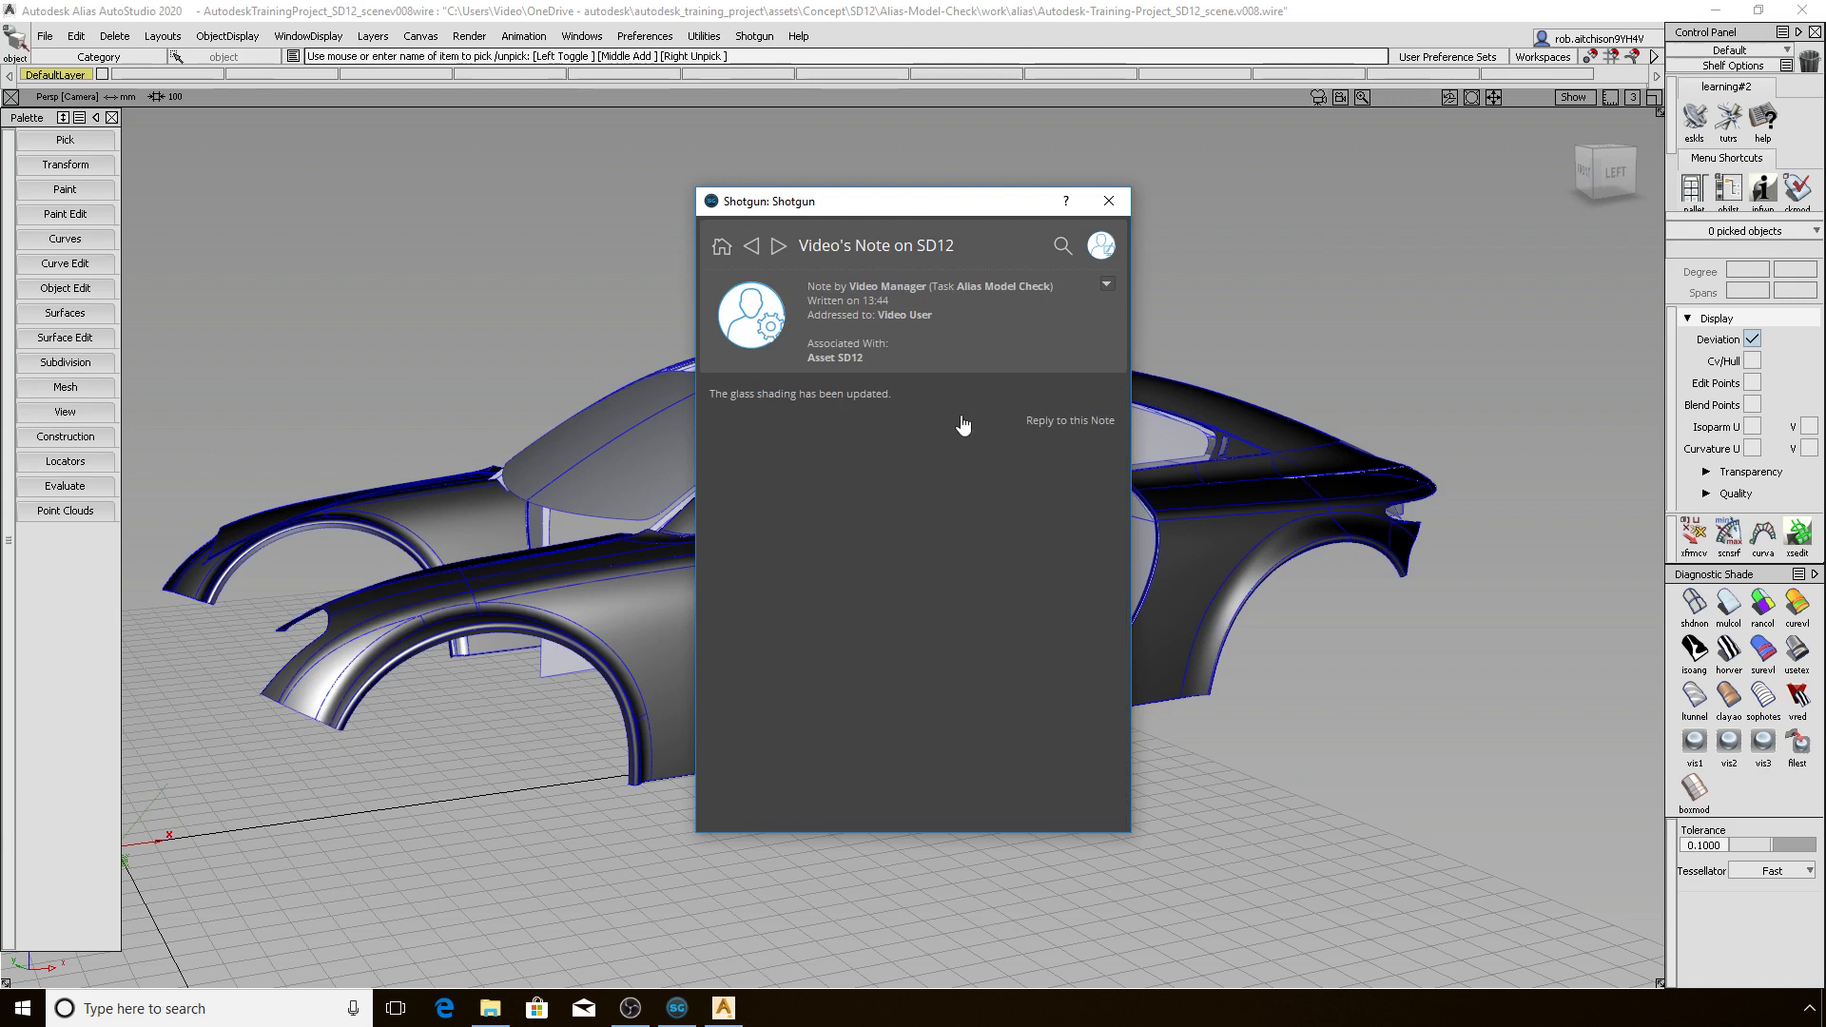
click(1036, 421)
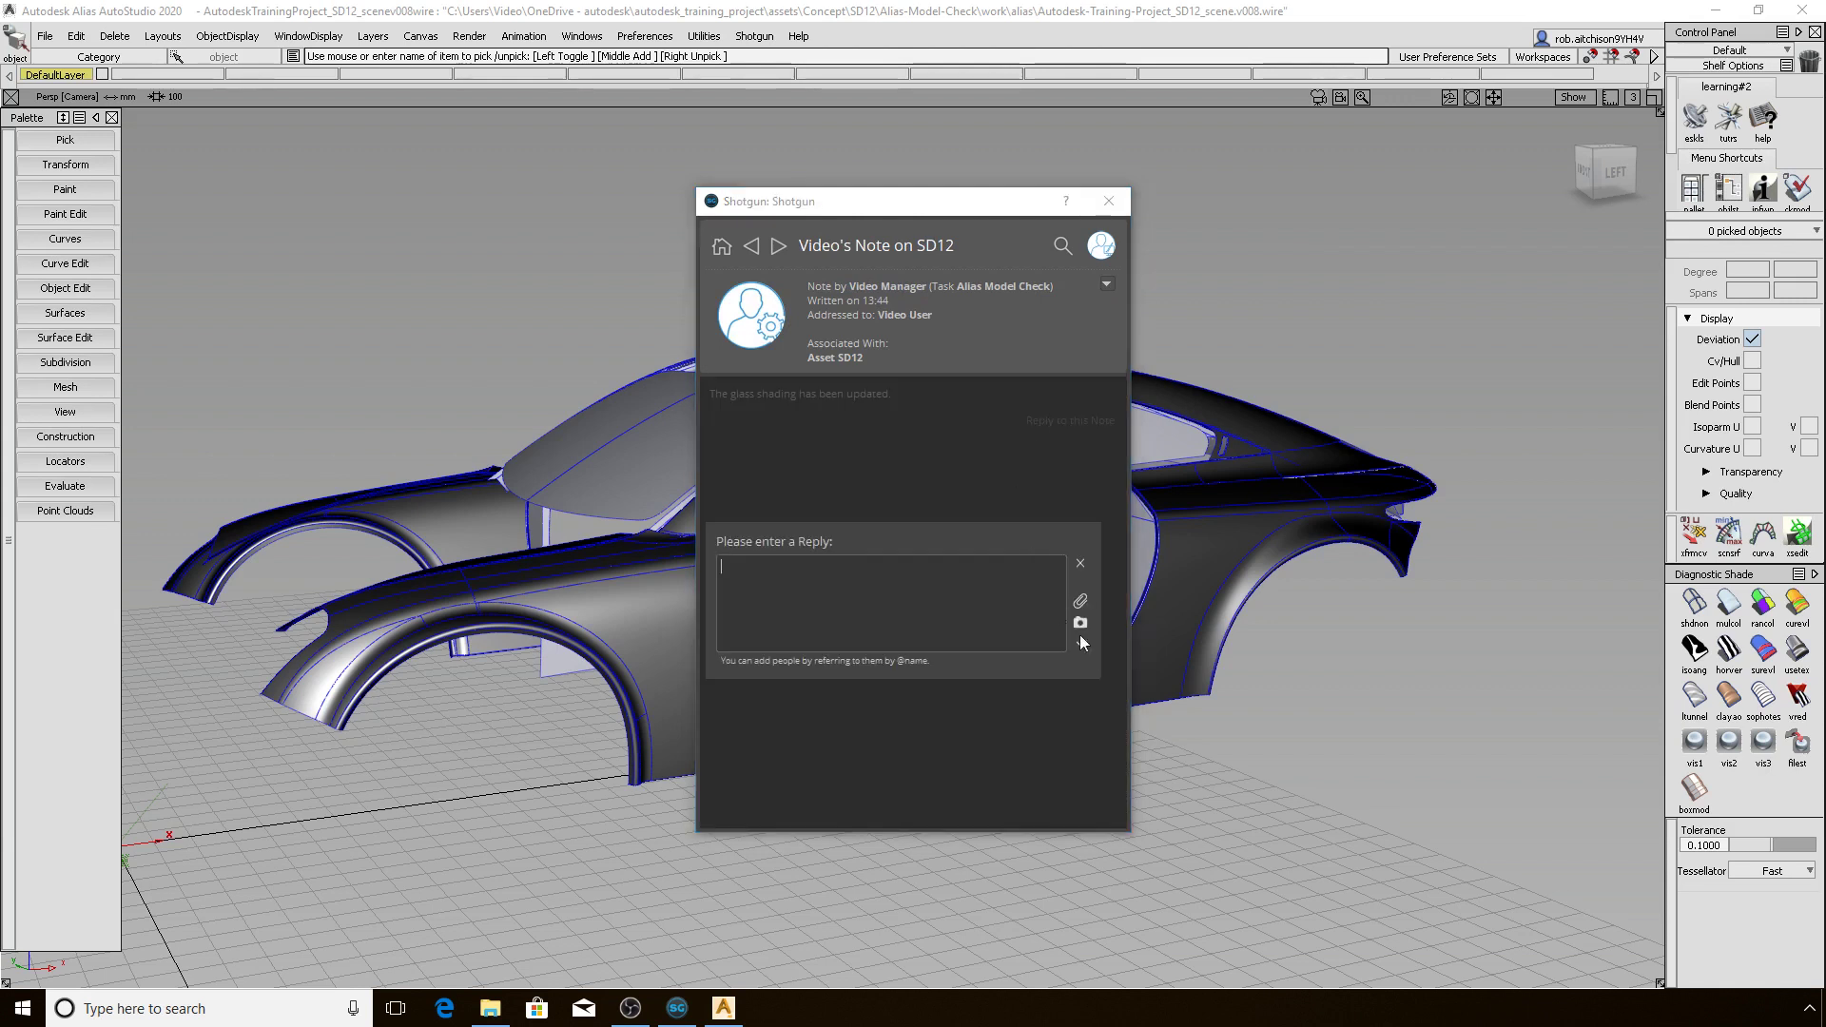
text(Got it!)
click(1082, 650)
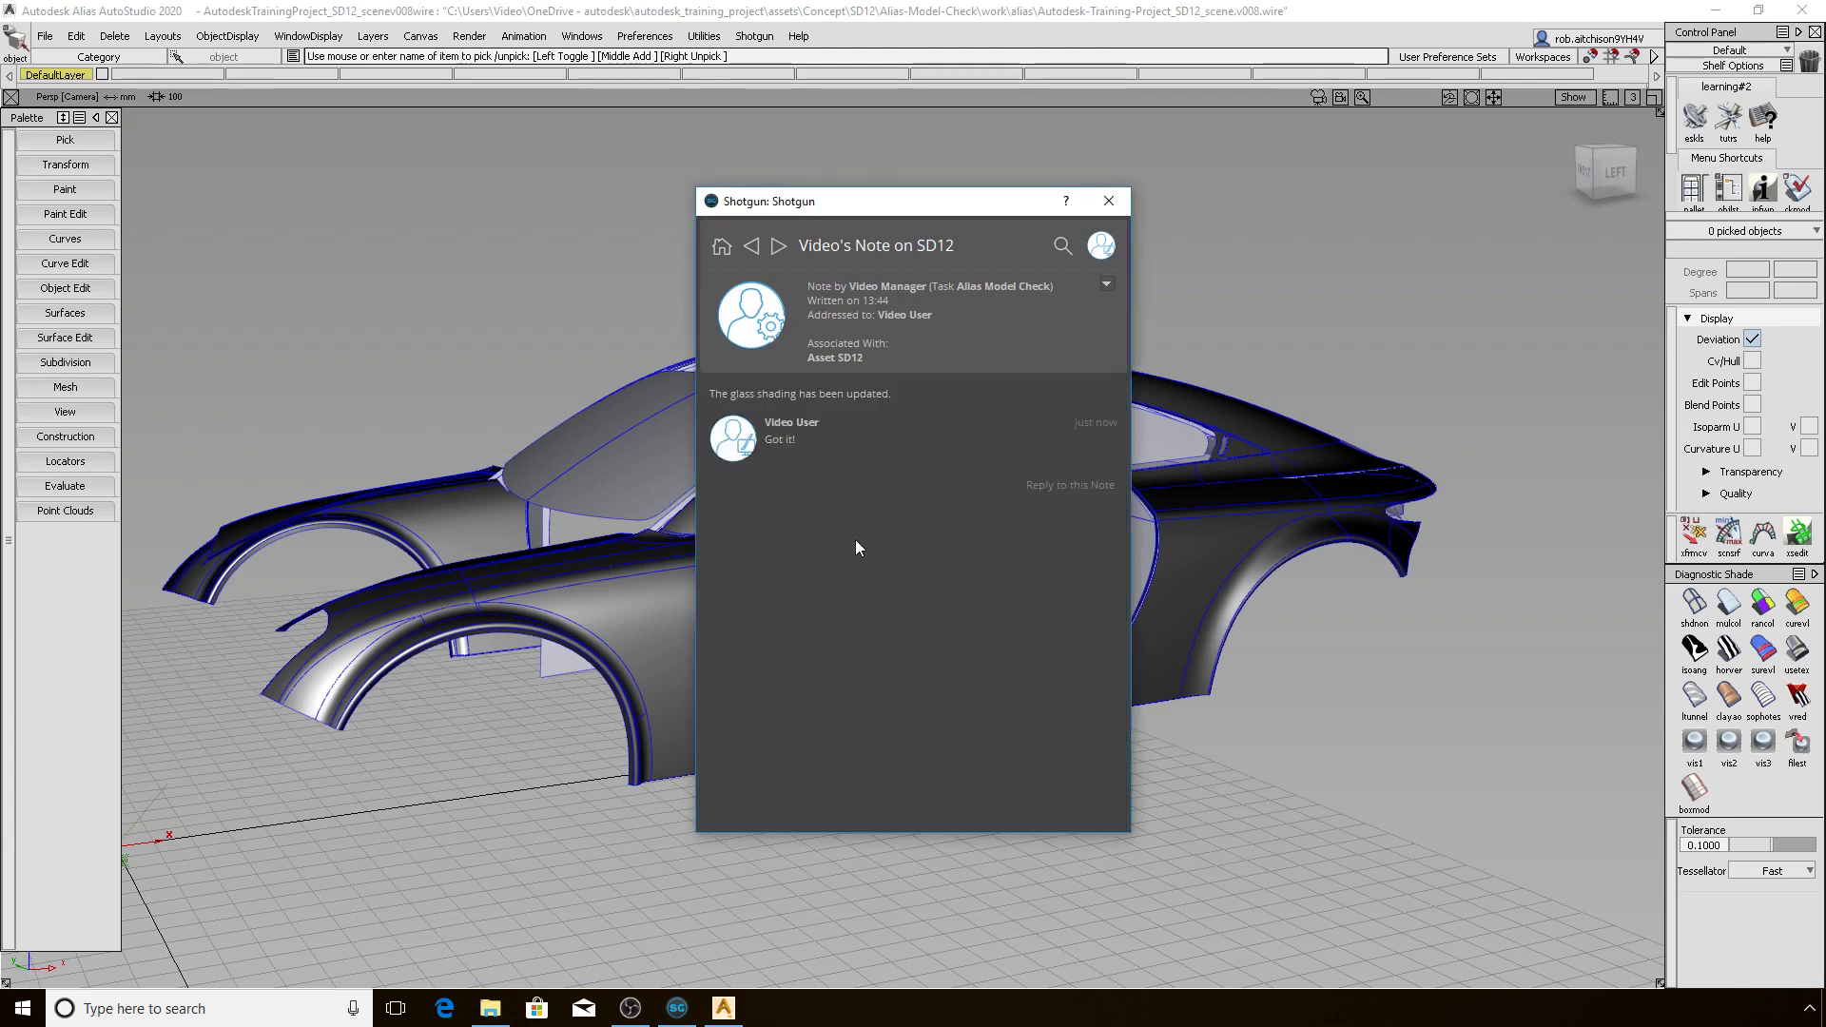
Return to the Alias Model Check task overview and review its details and versions
click(718, 255)
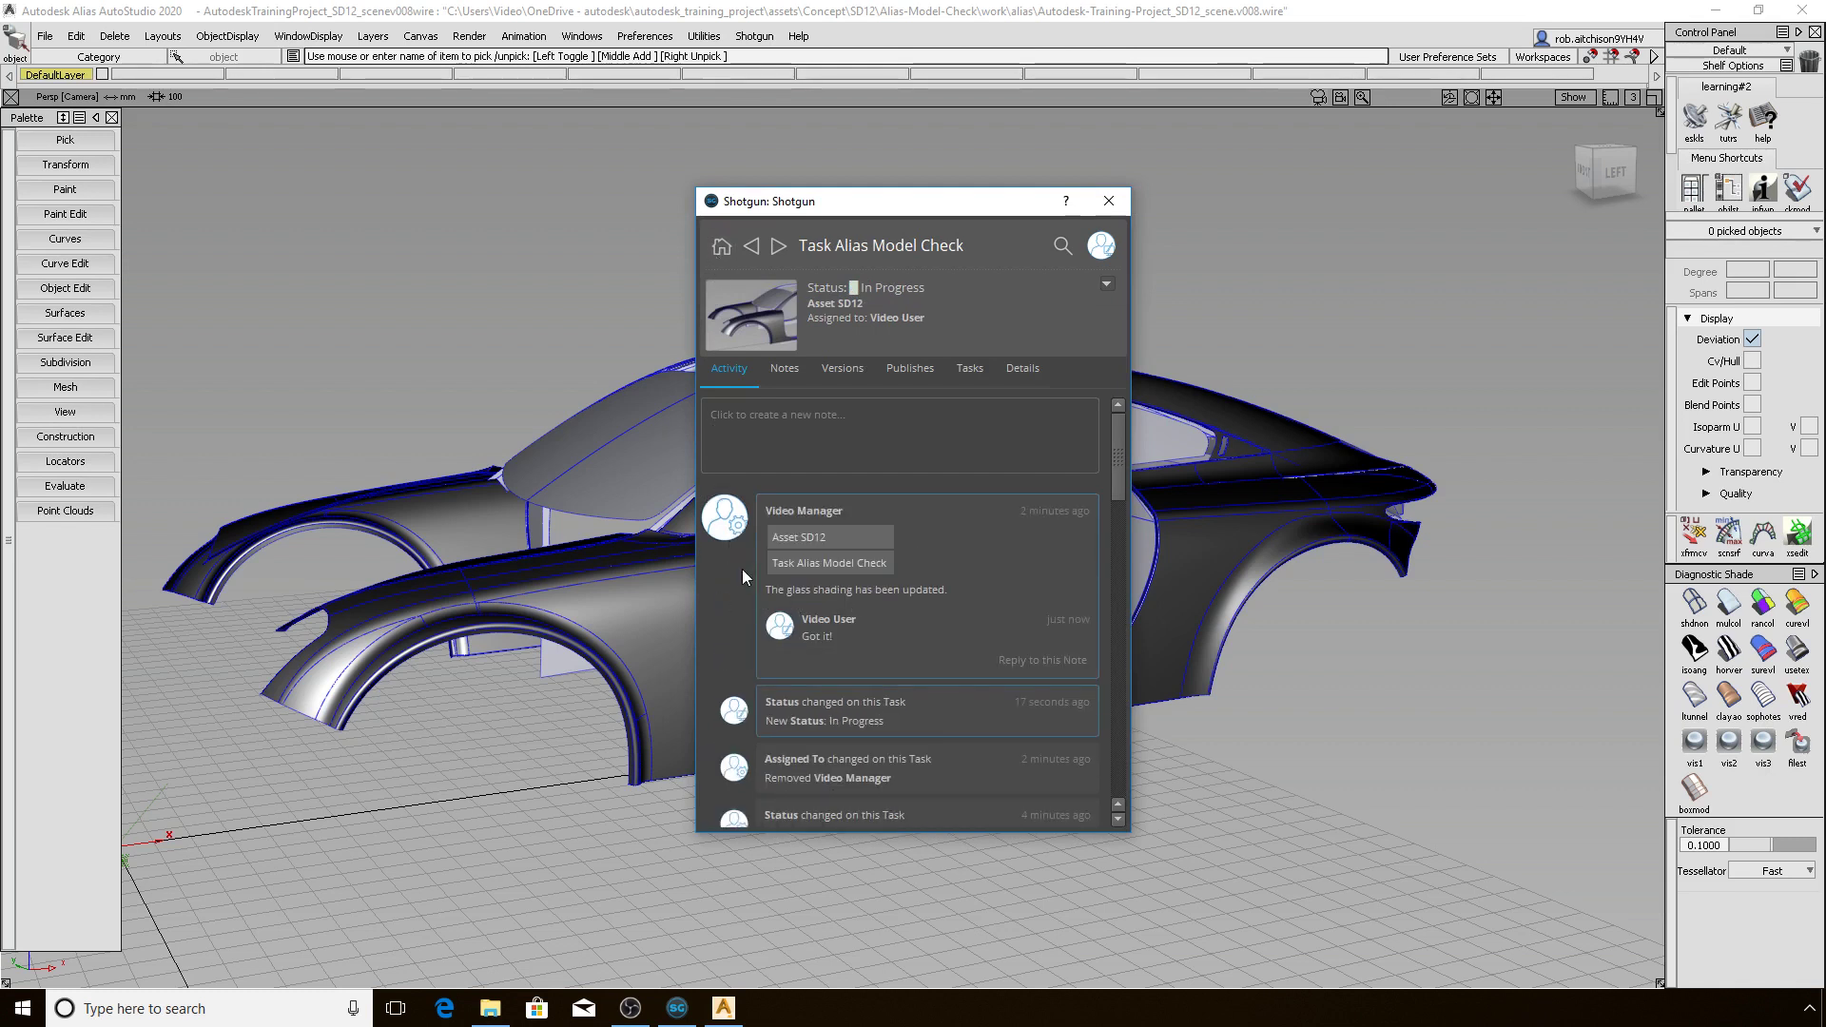
click(1013, 369)
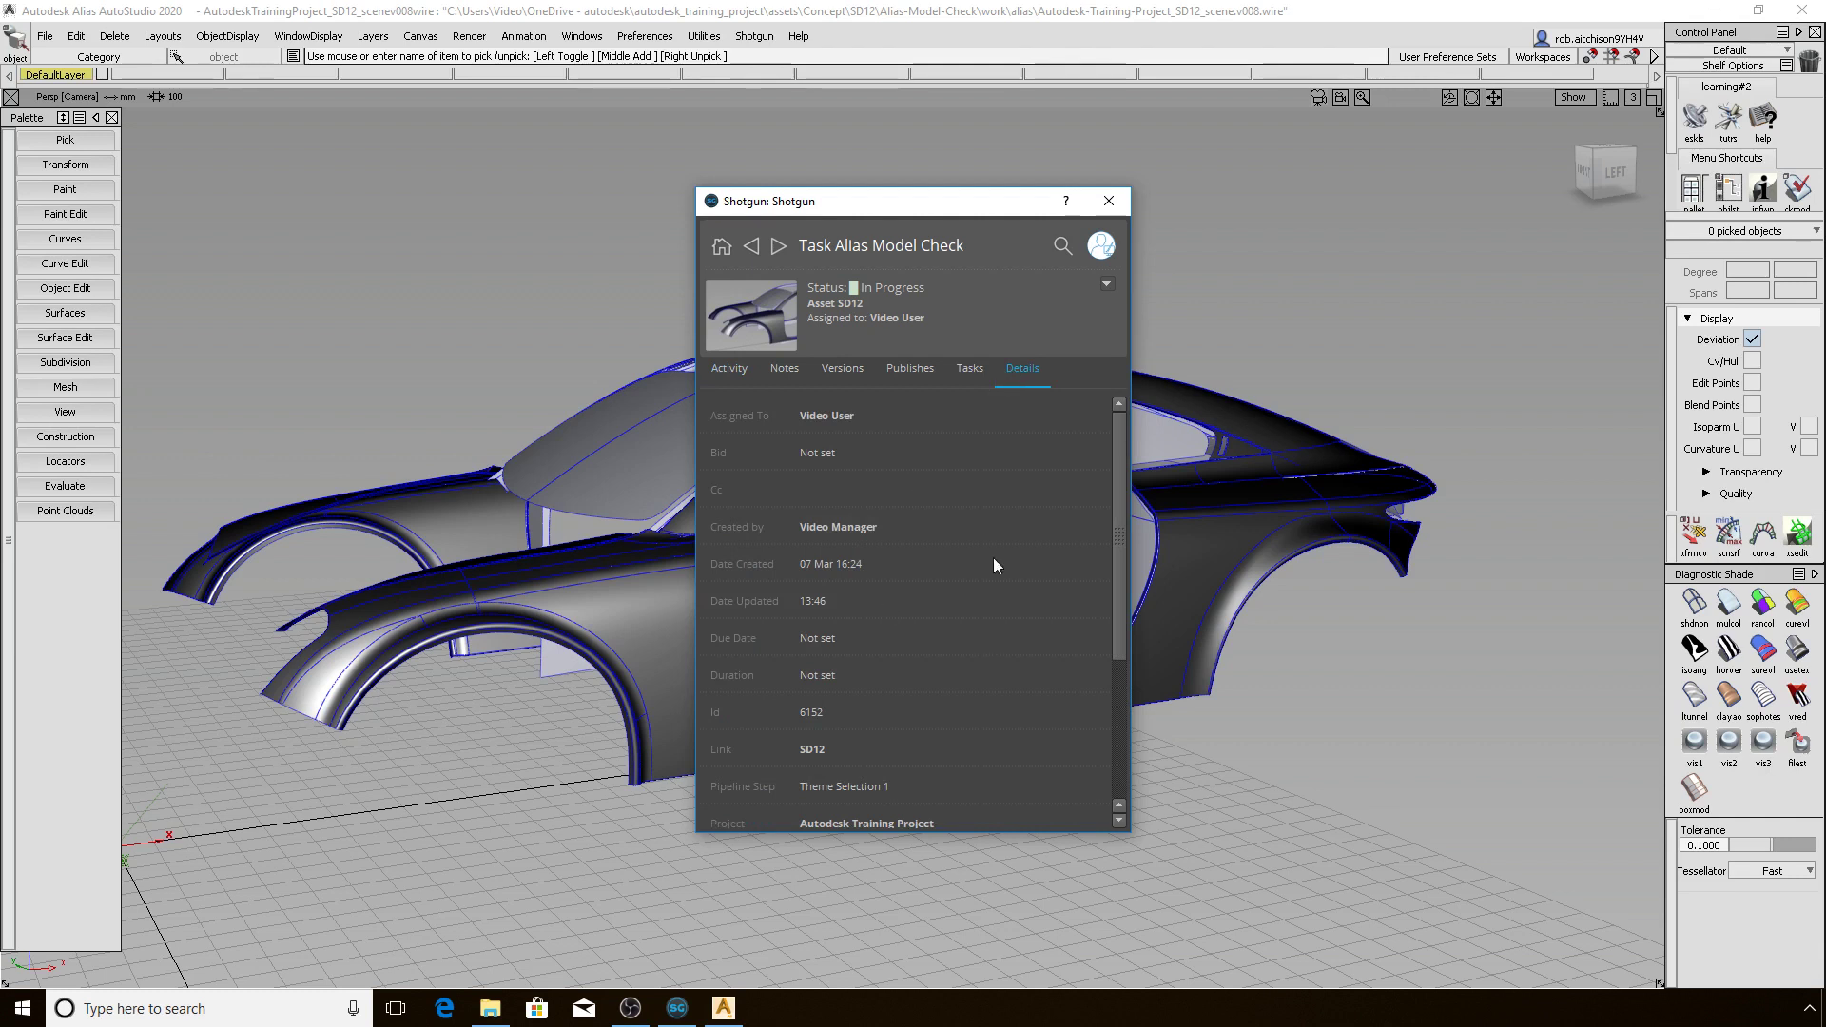
click(836, 371)
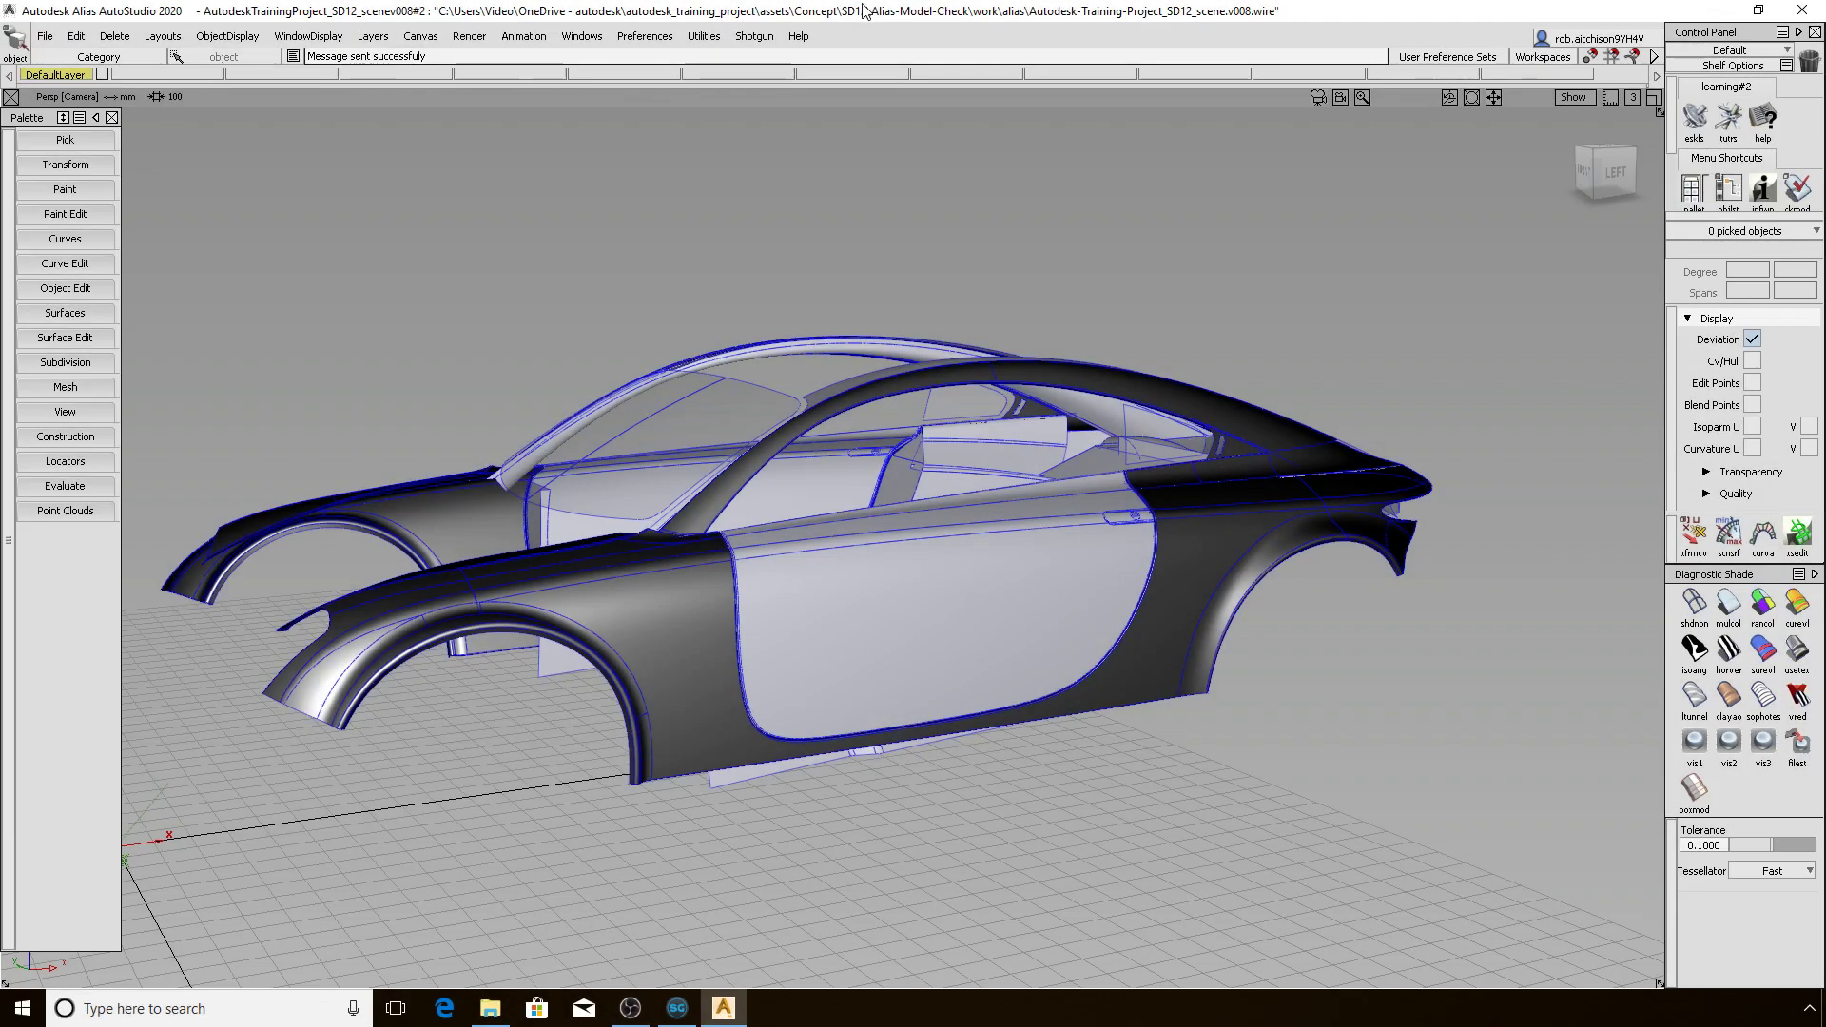
Create a scene snapshot described 'All parts in' with a car screenshot, then view snapshot history
click(757, 36)
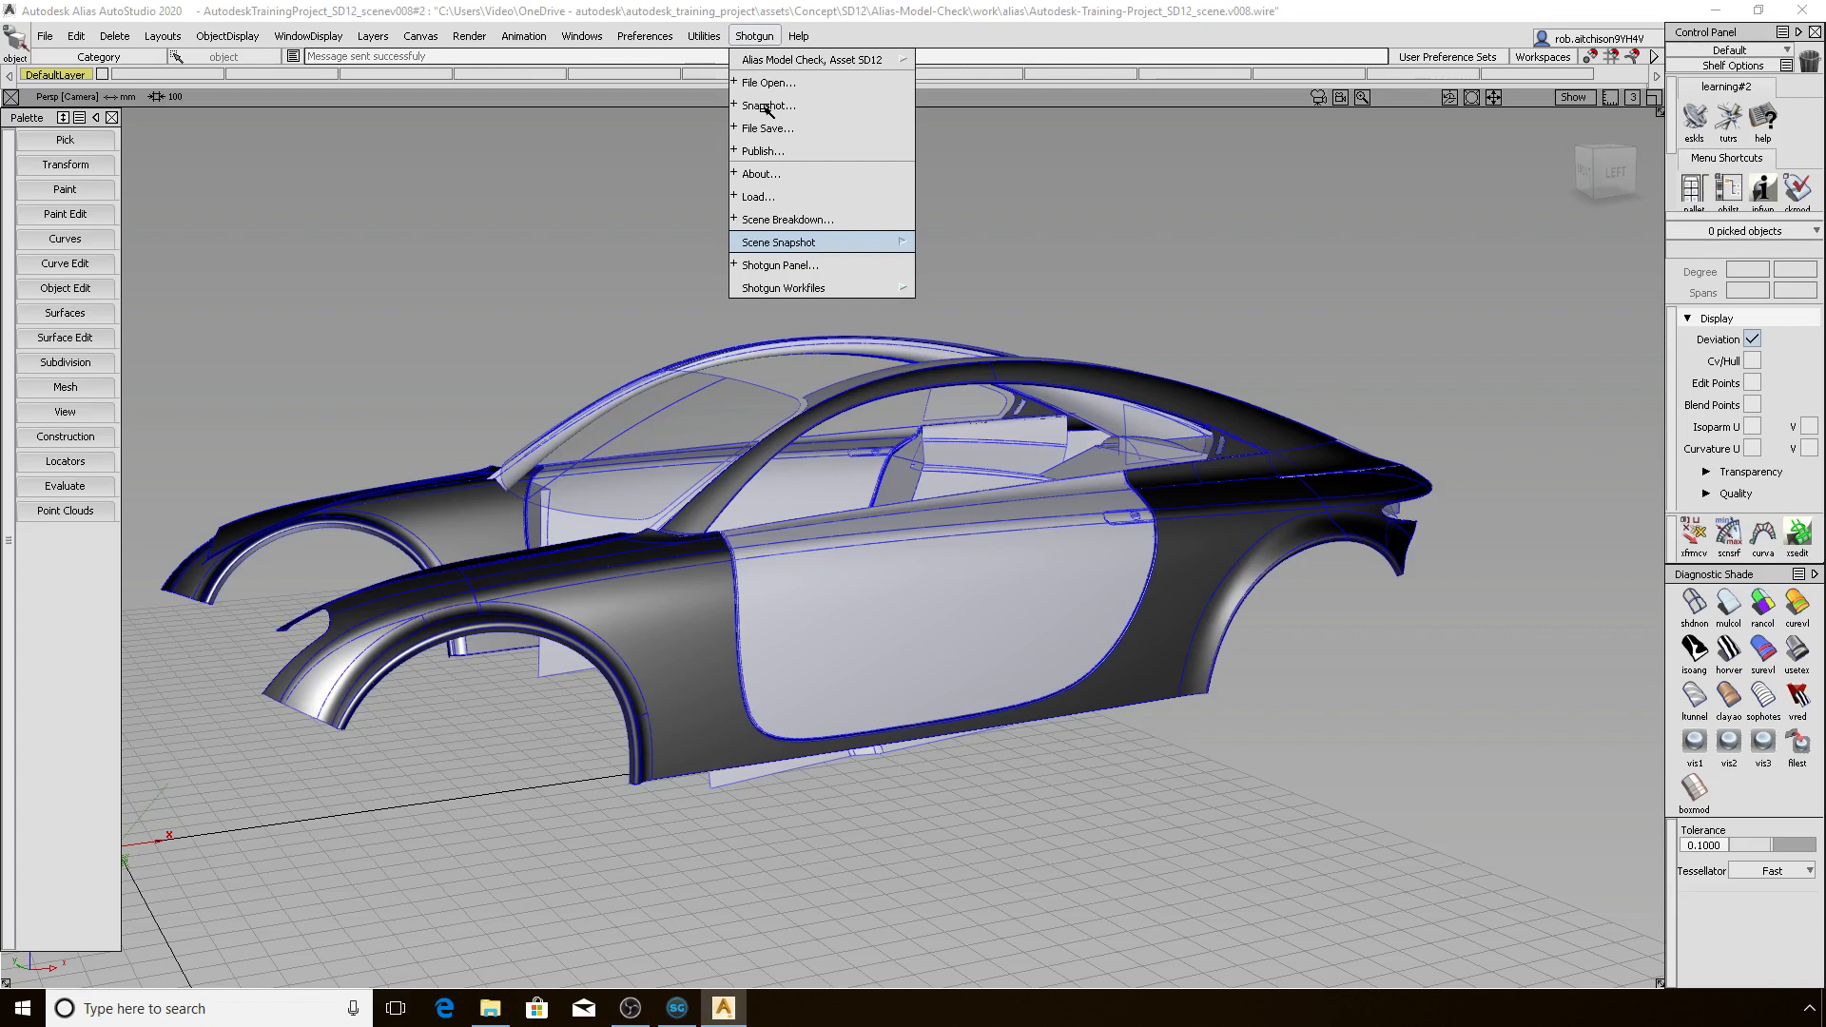
mouse_move(846, 243)
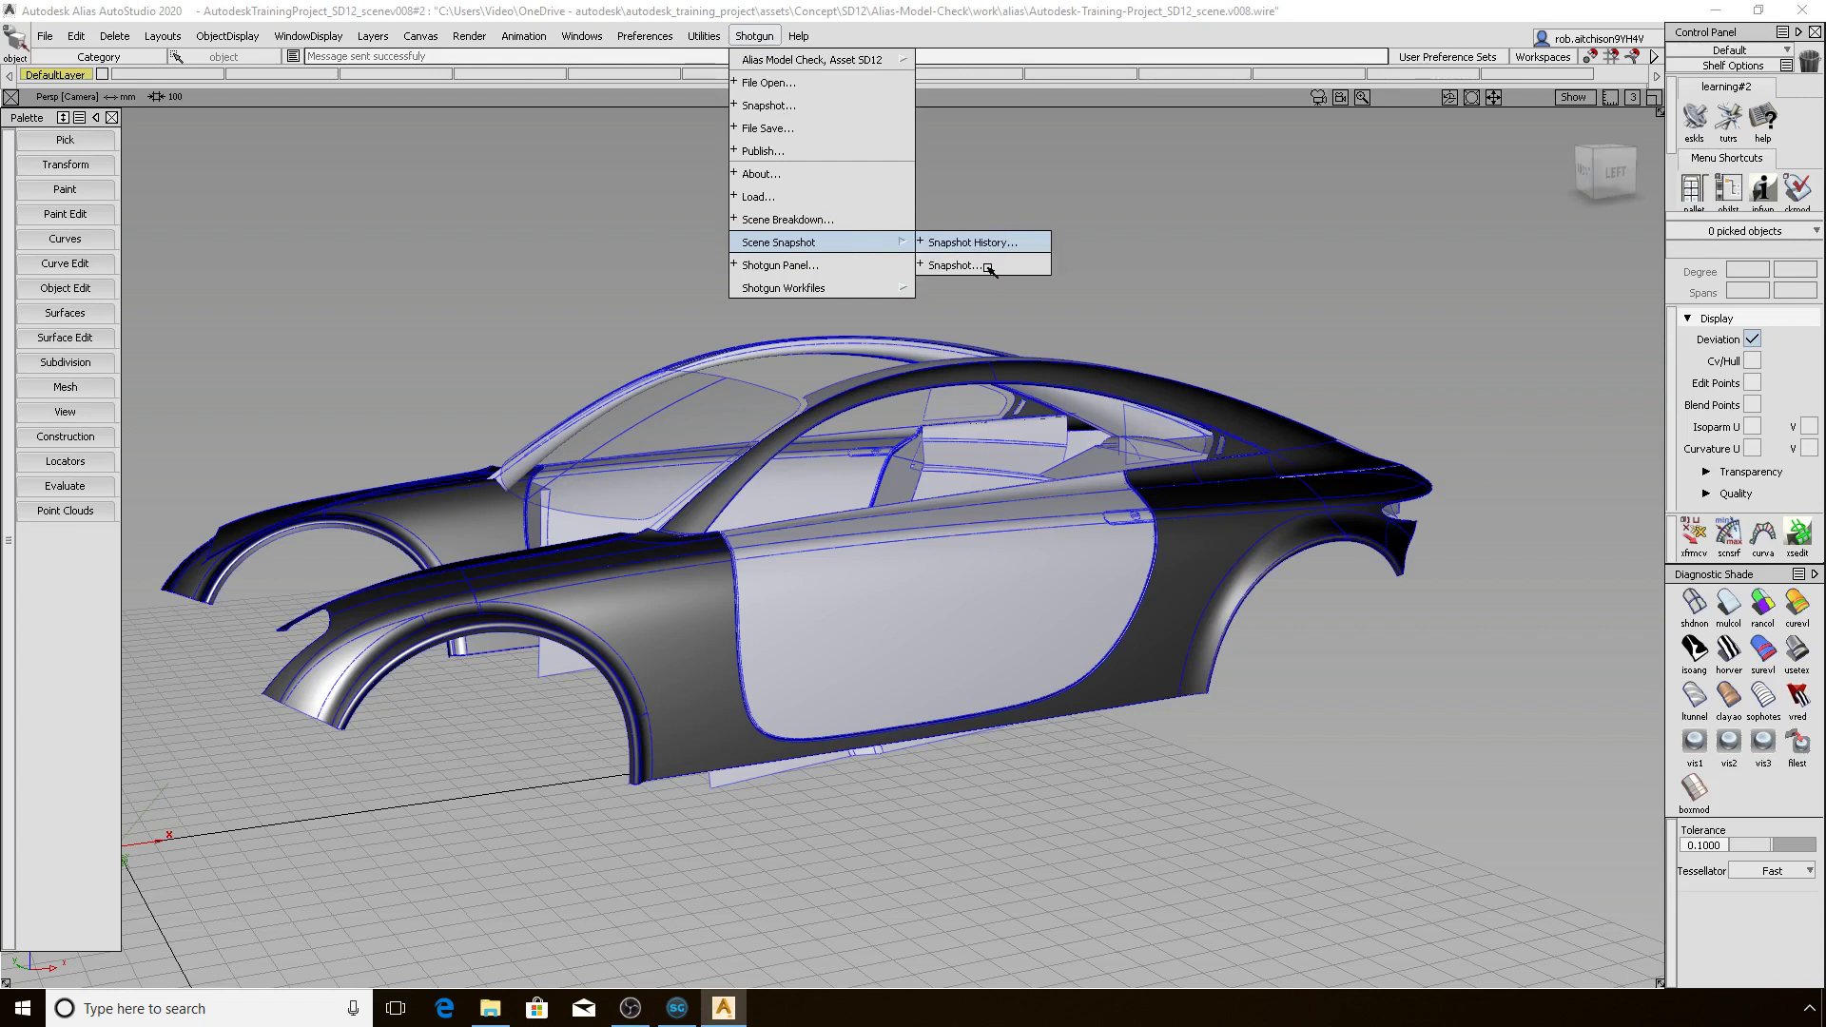
click(953, 266)
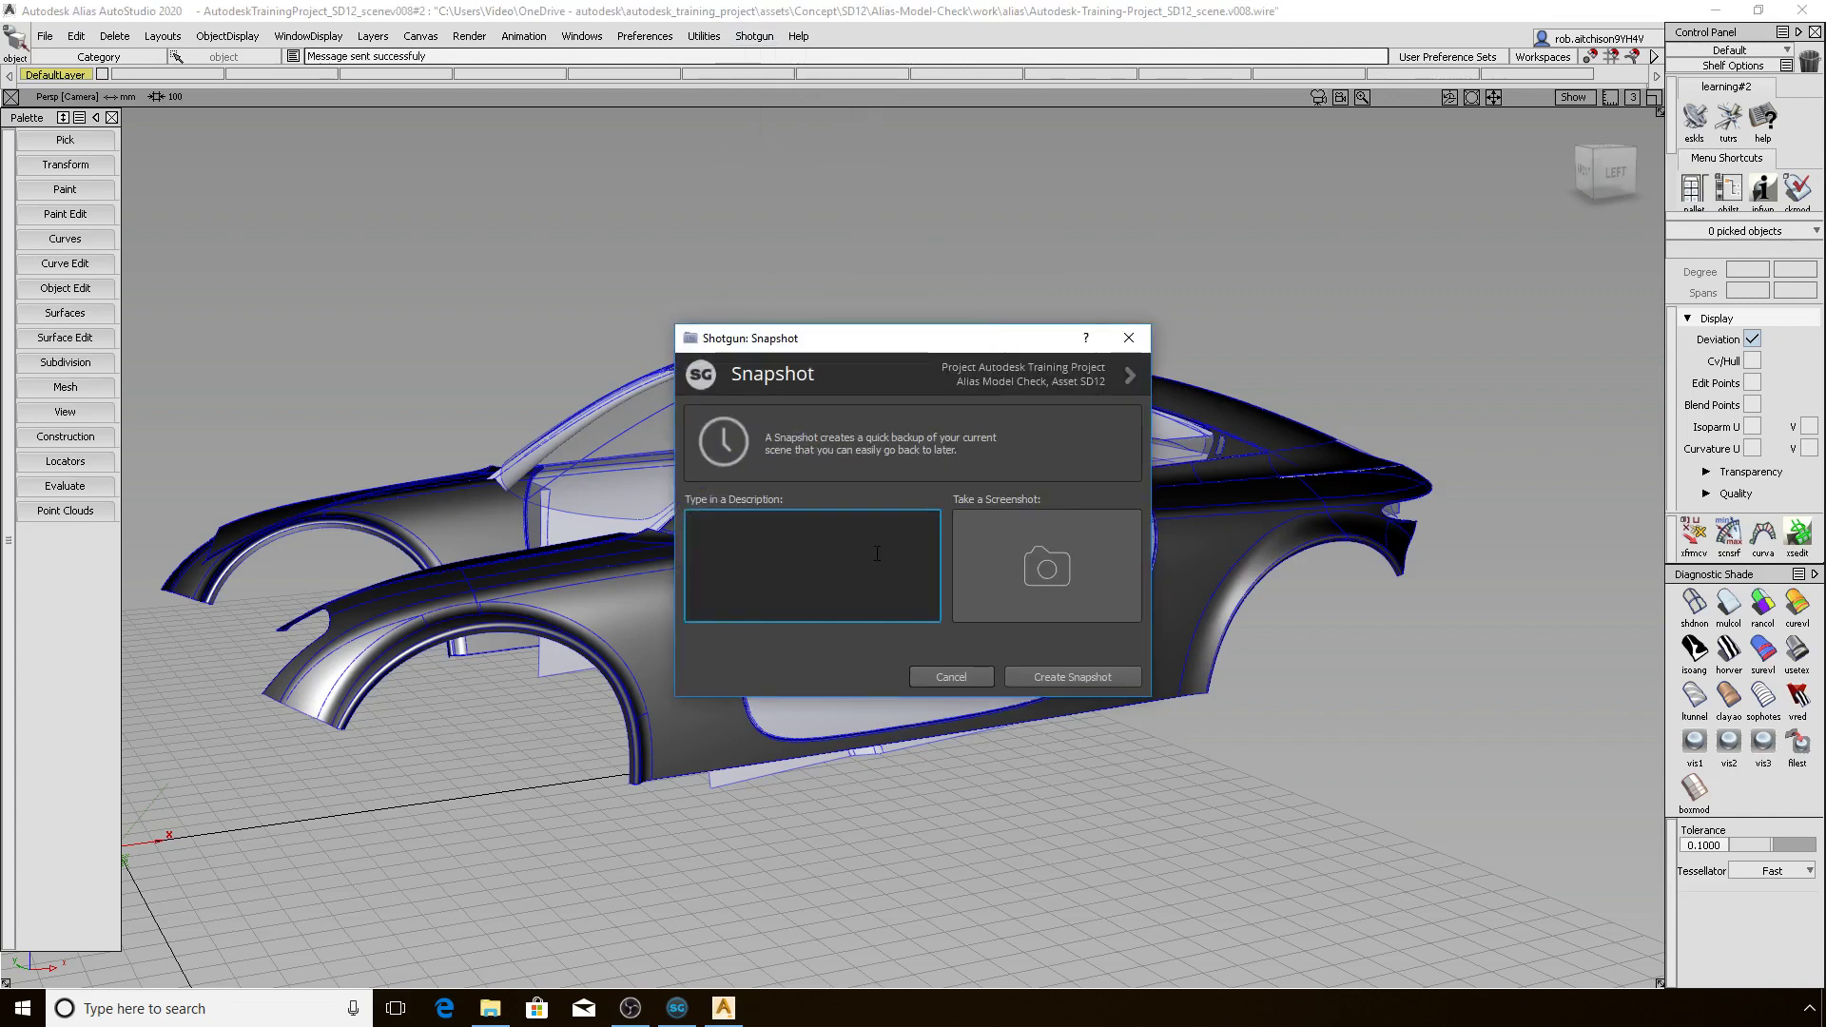
text(All parts in)
click(1085, 574)
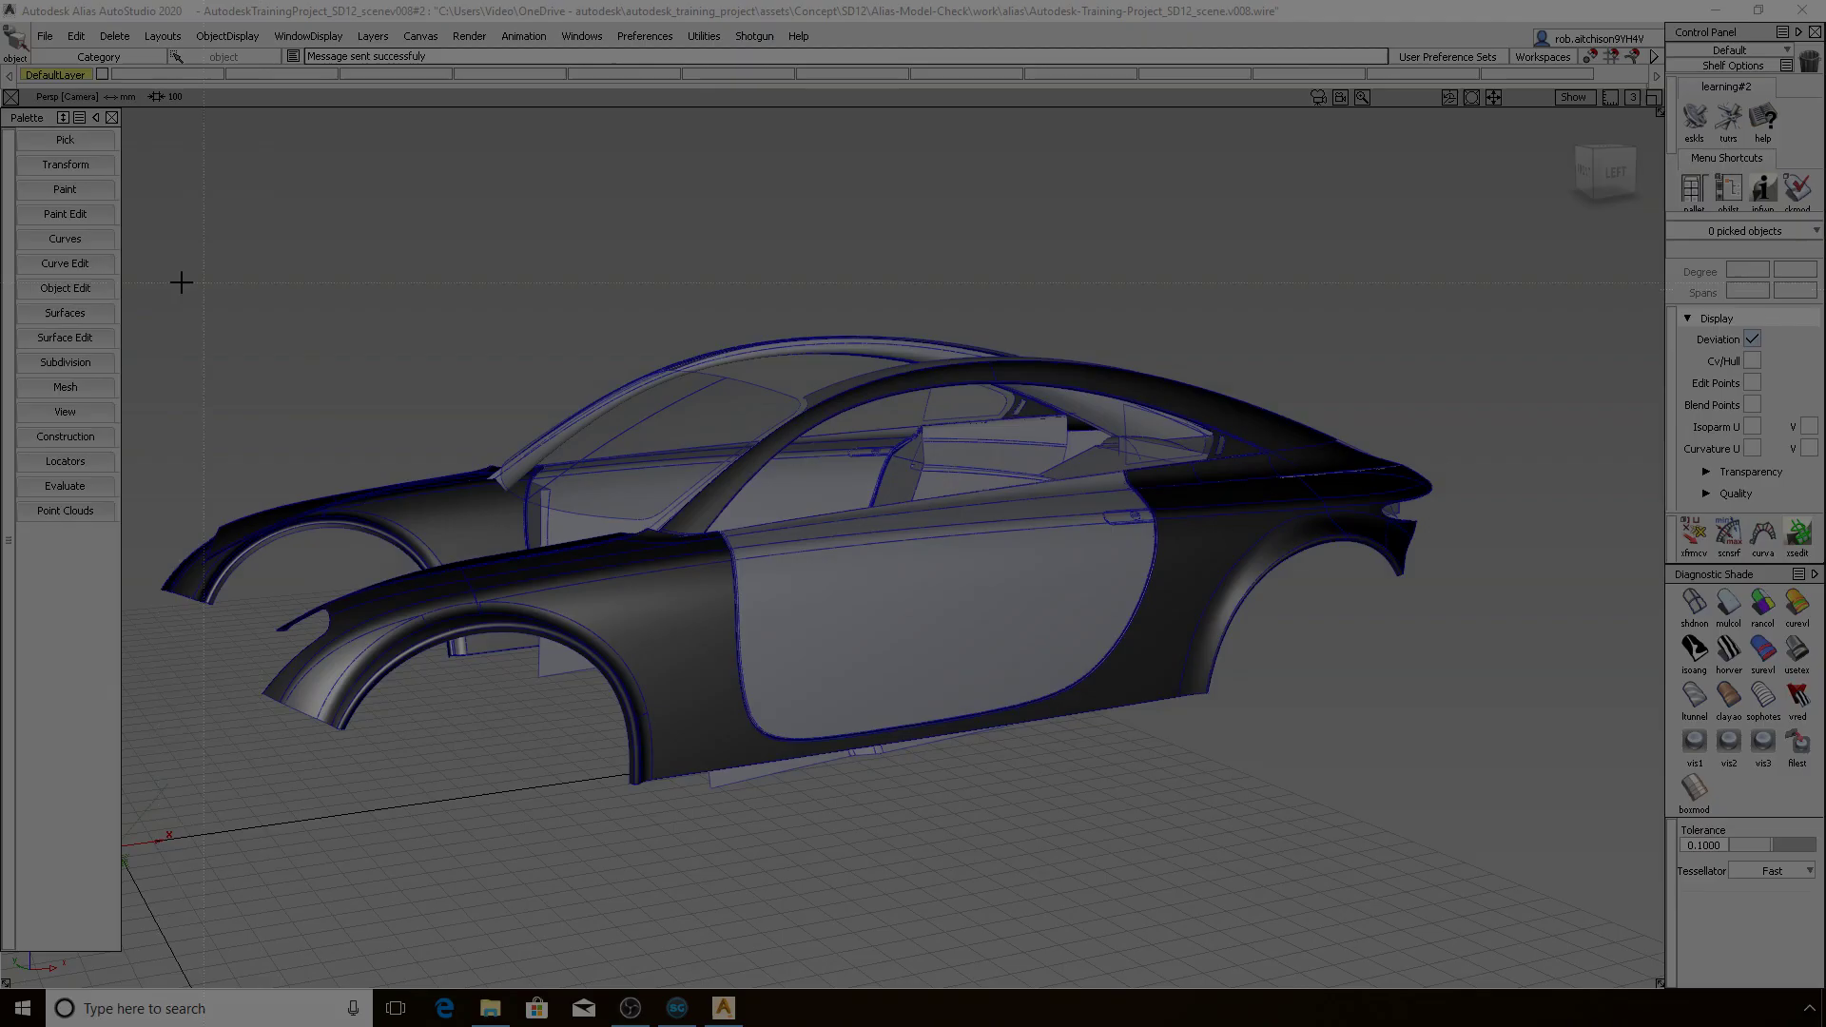
drag(157, 289, 1405, 827)
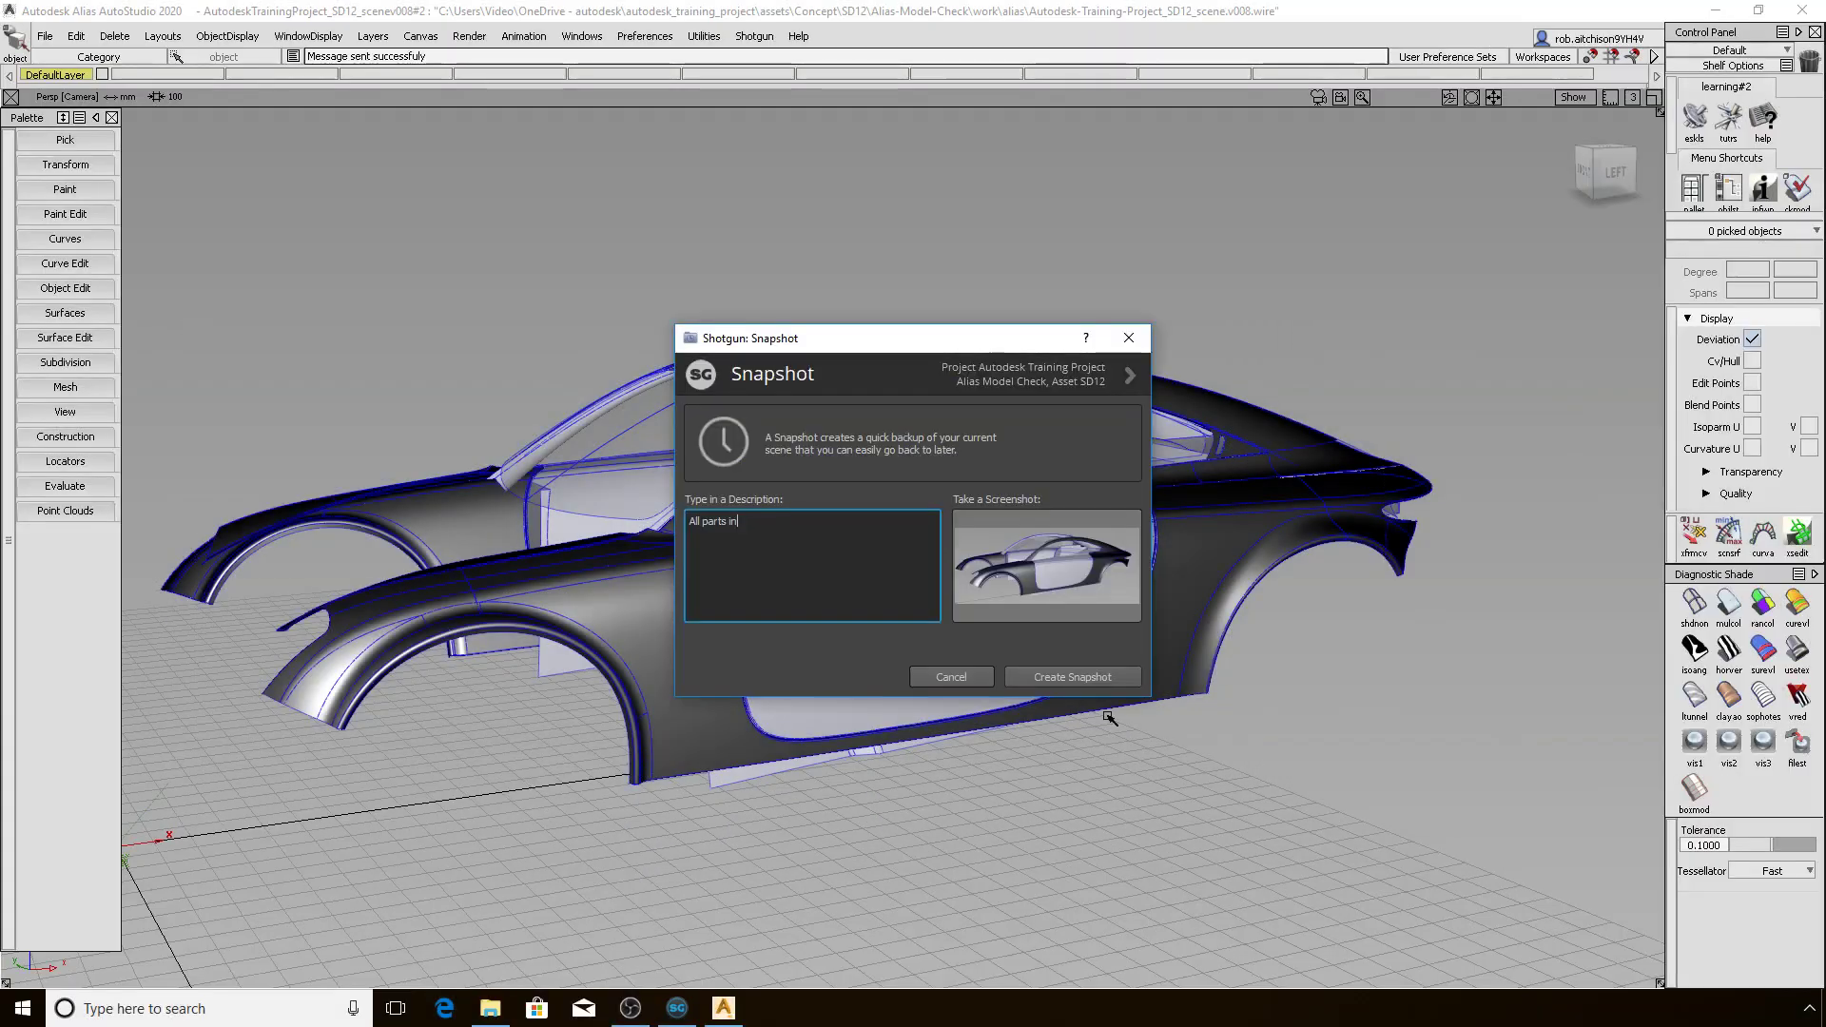
click(1097, 677)
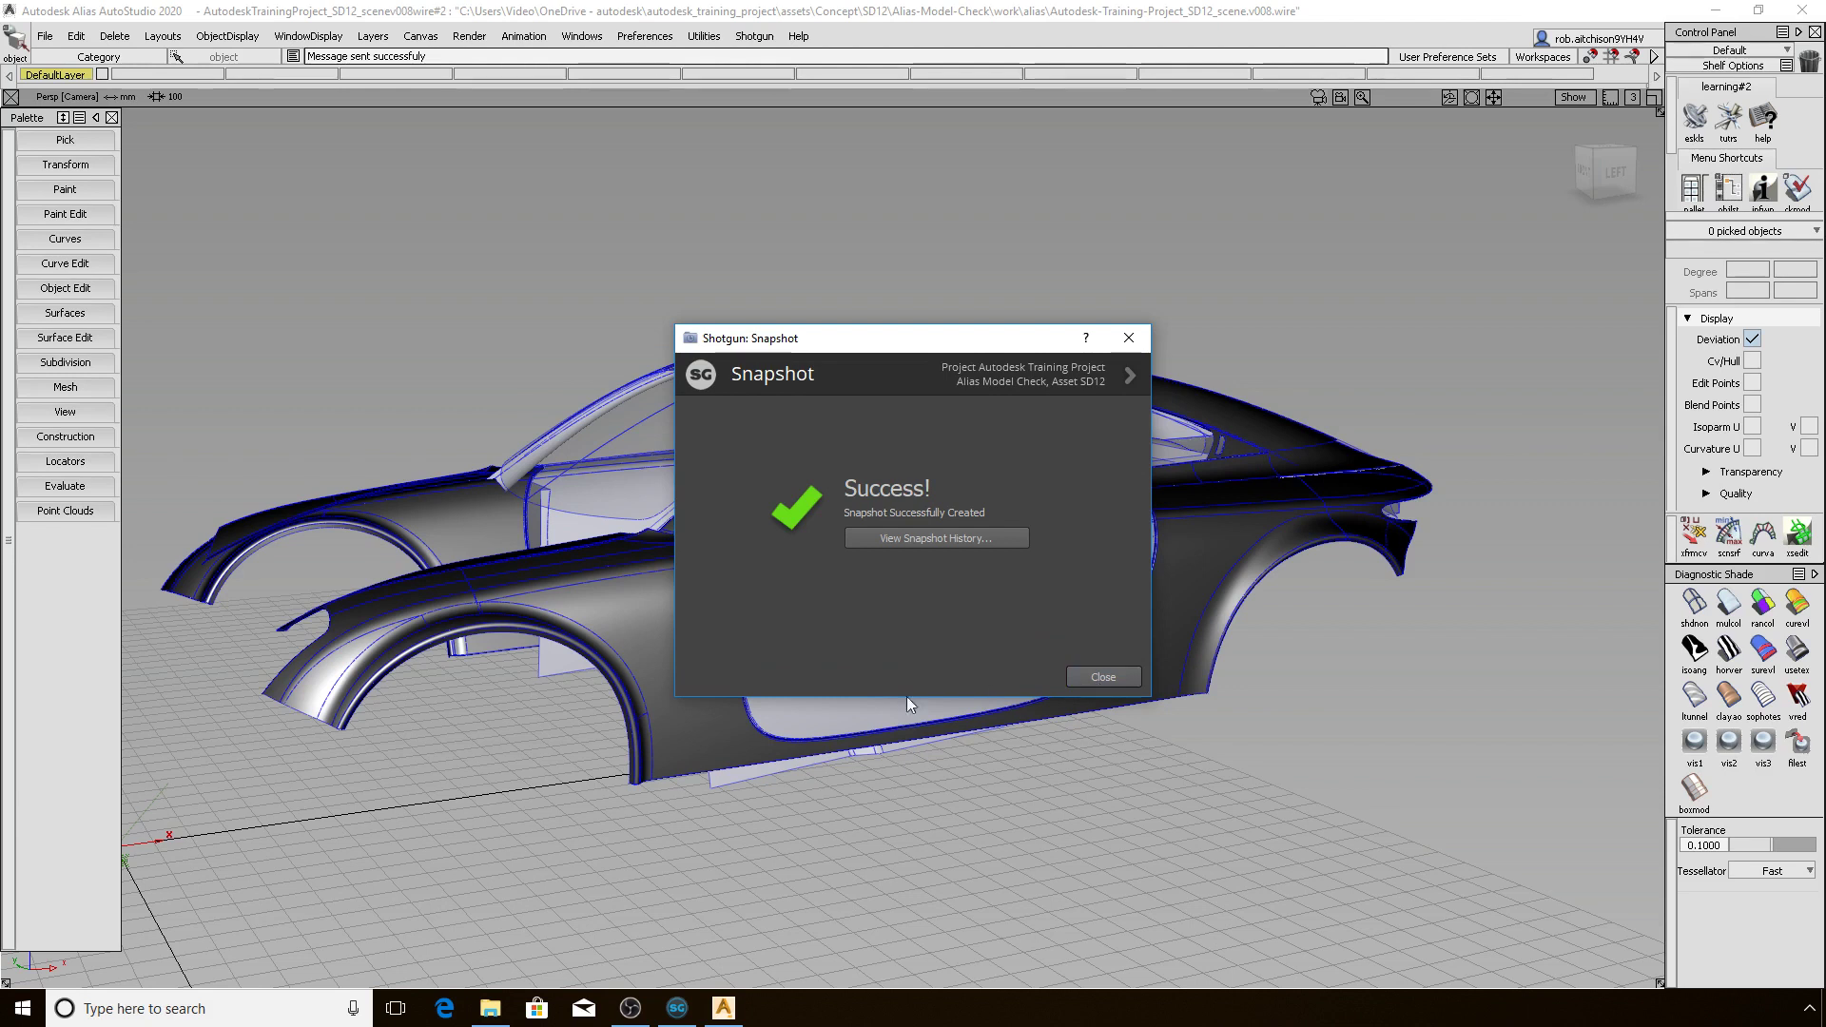
click(905, 539)
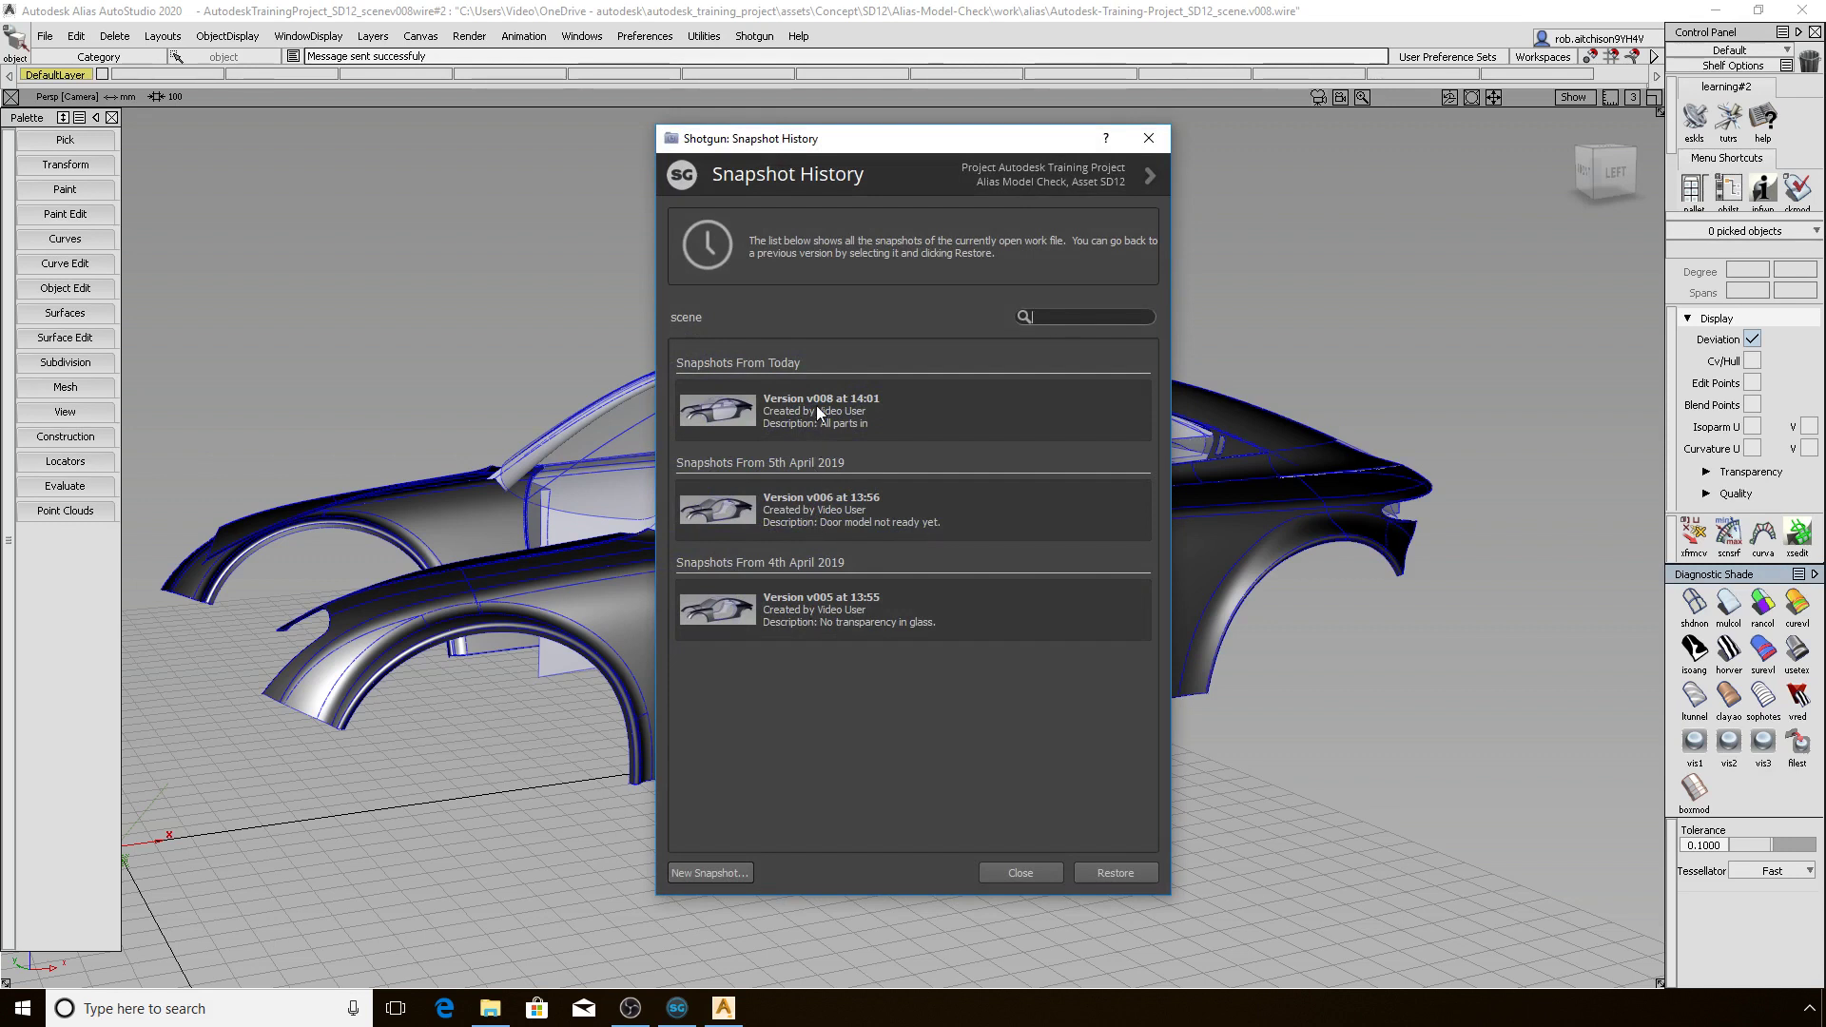
Select the 5th April v006 snapshot in Snapshot History
click(805, 507)
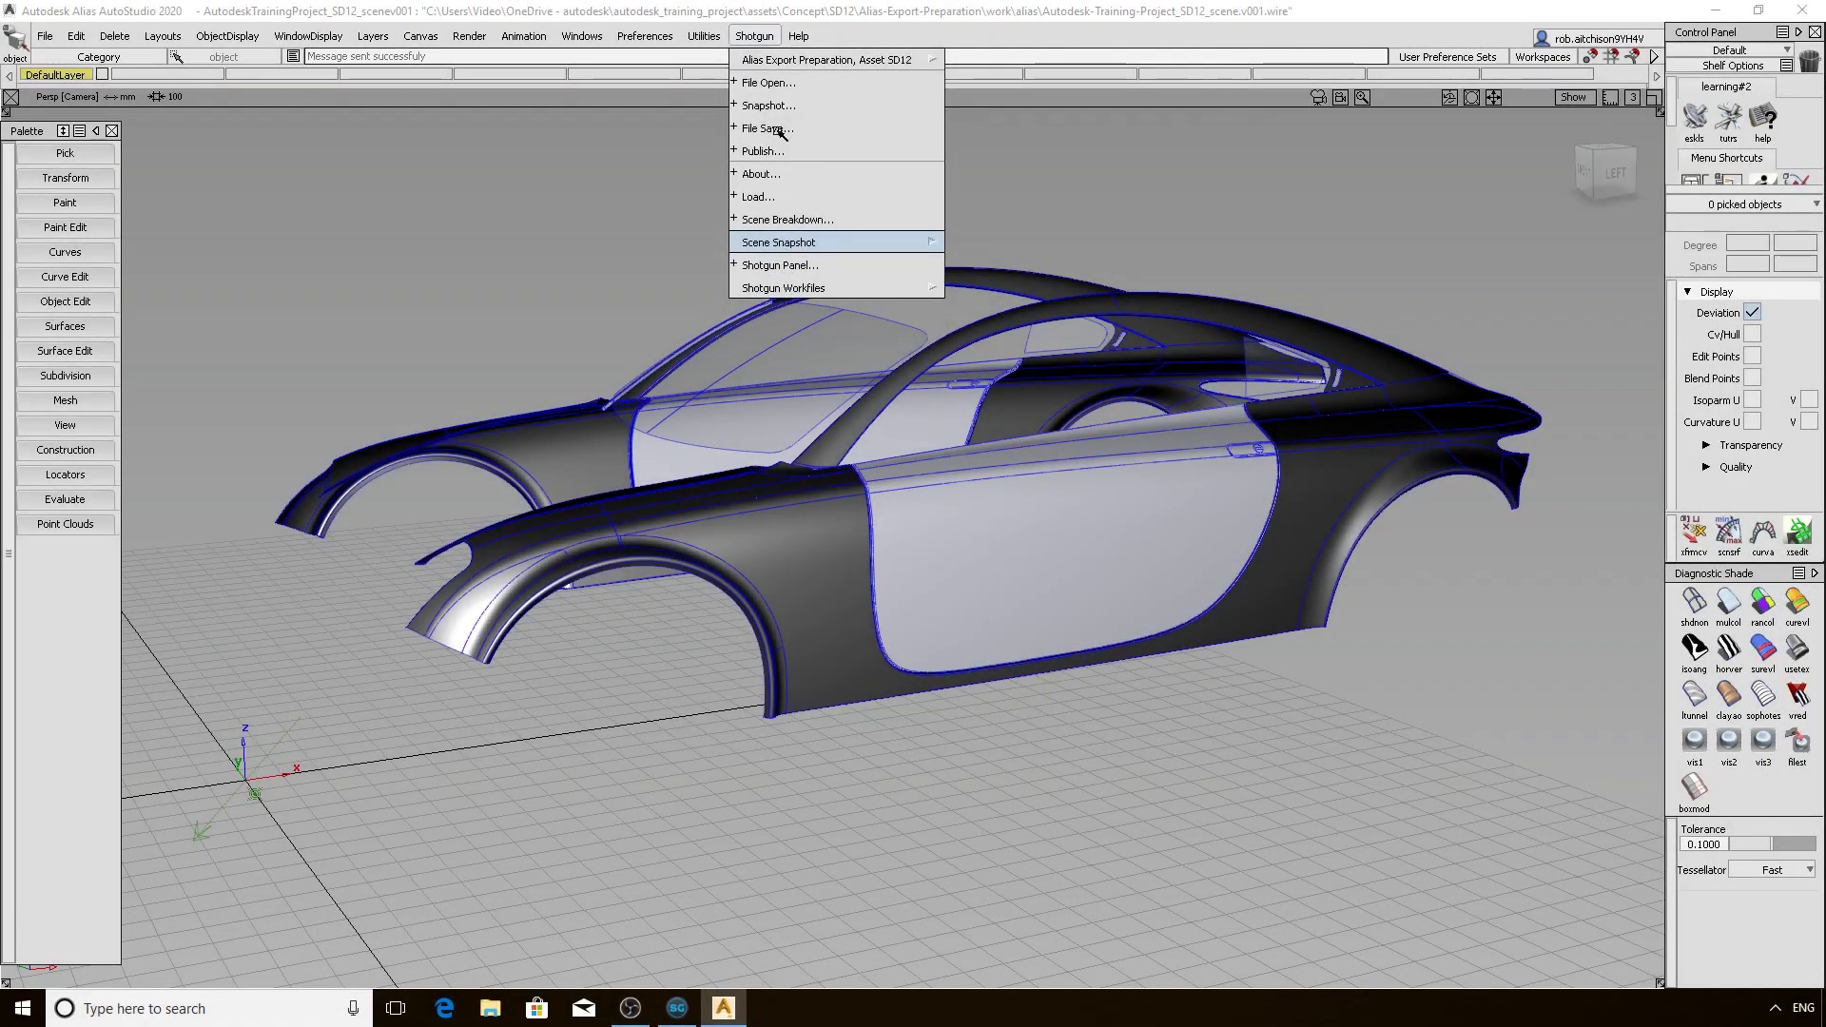
click(776, 176)
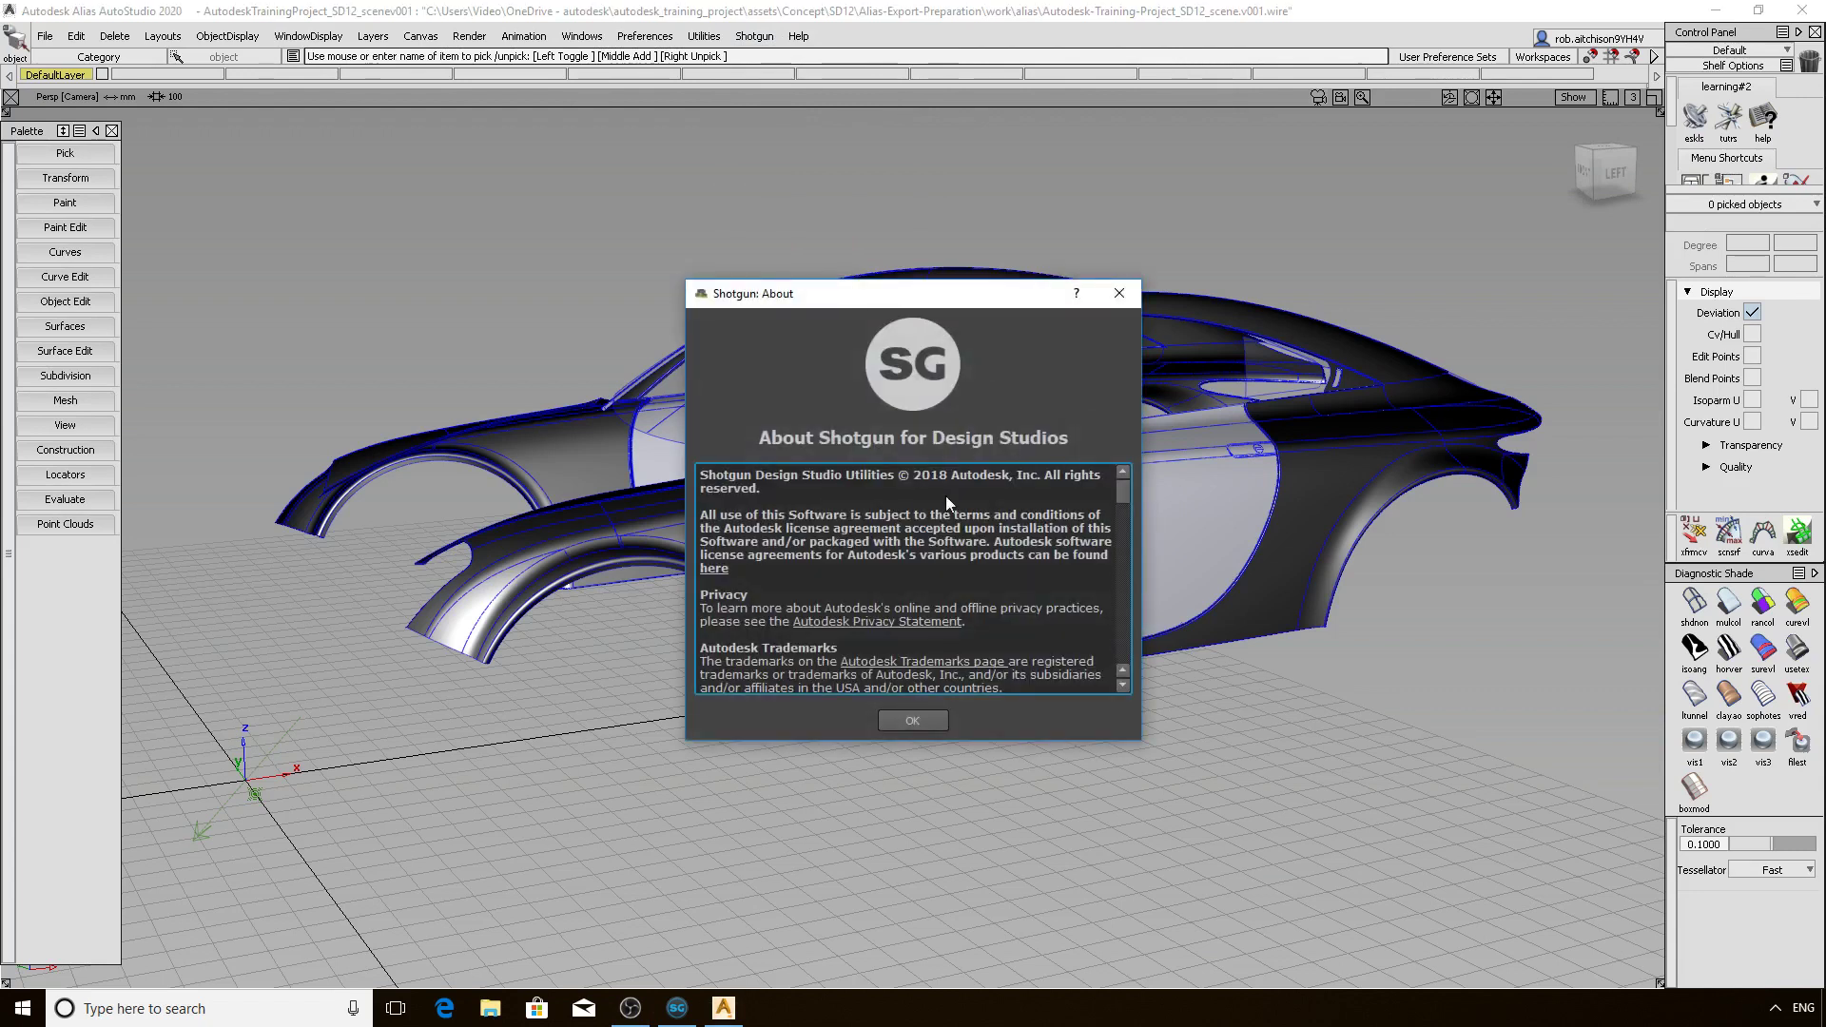
click(920, 721)
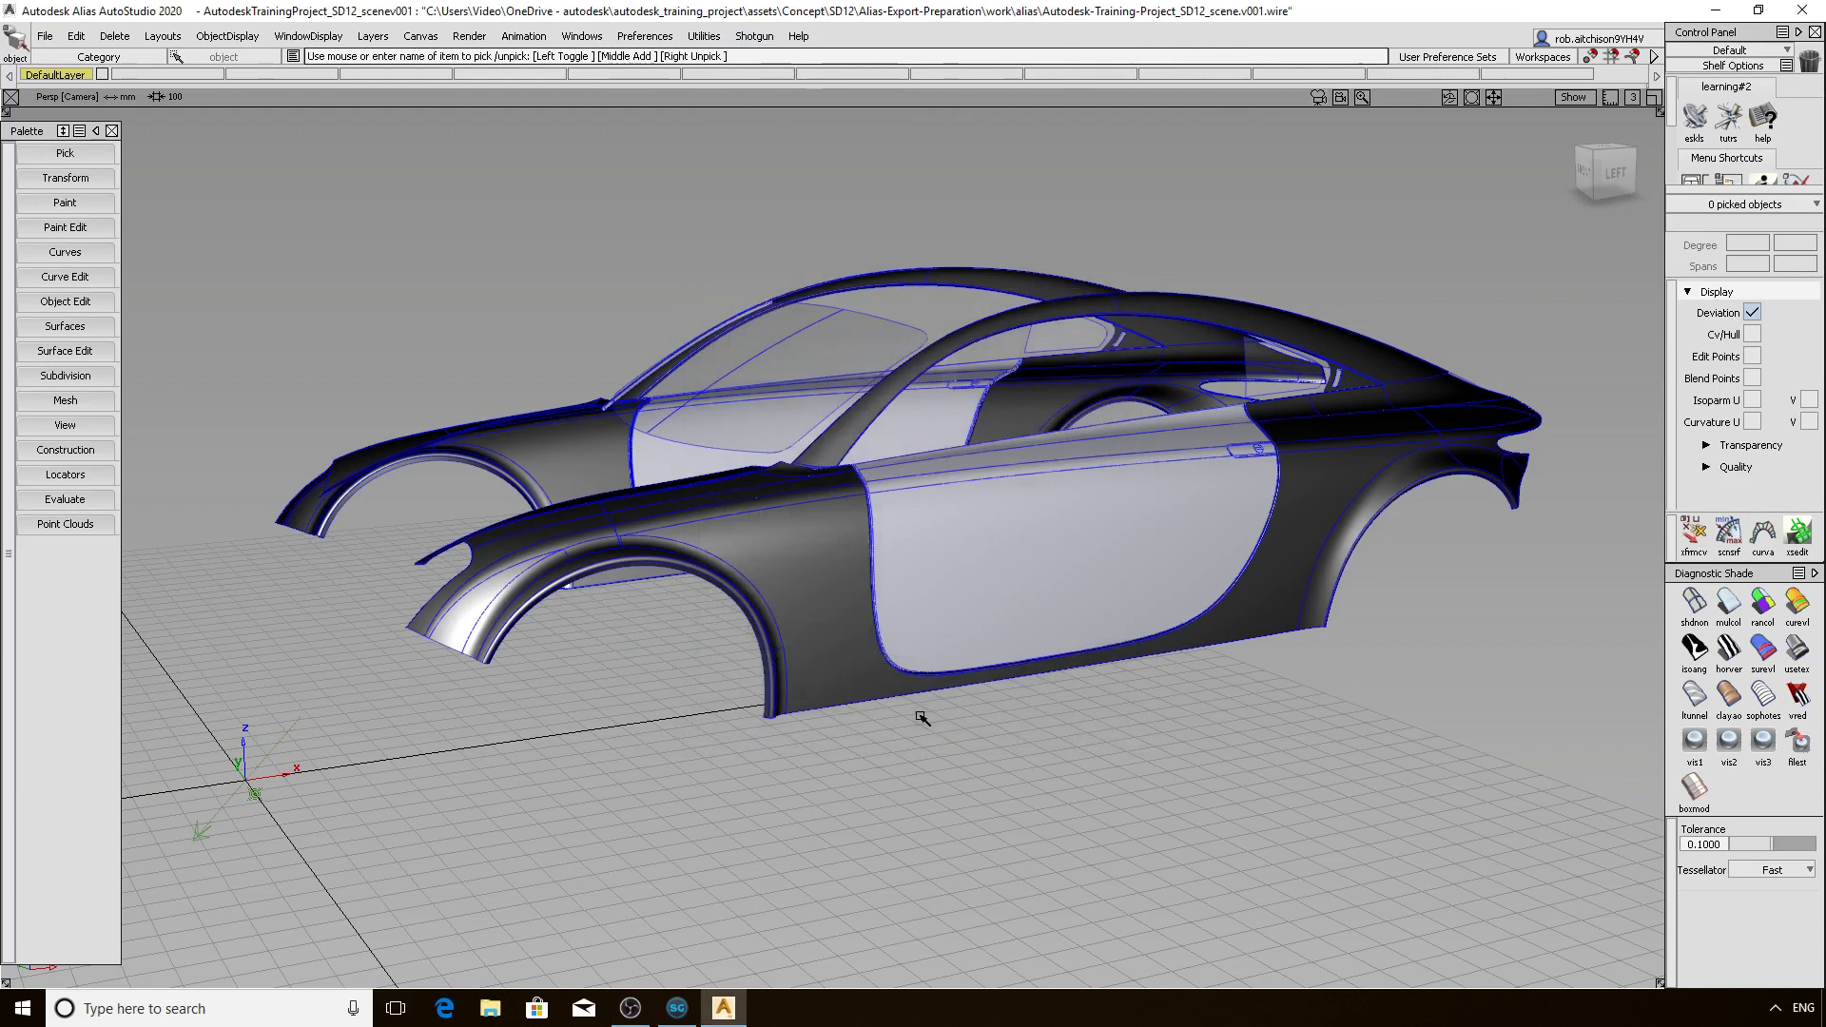
click(754, 35)
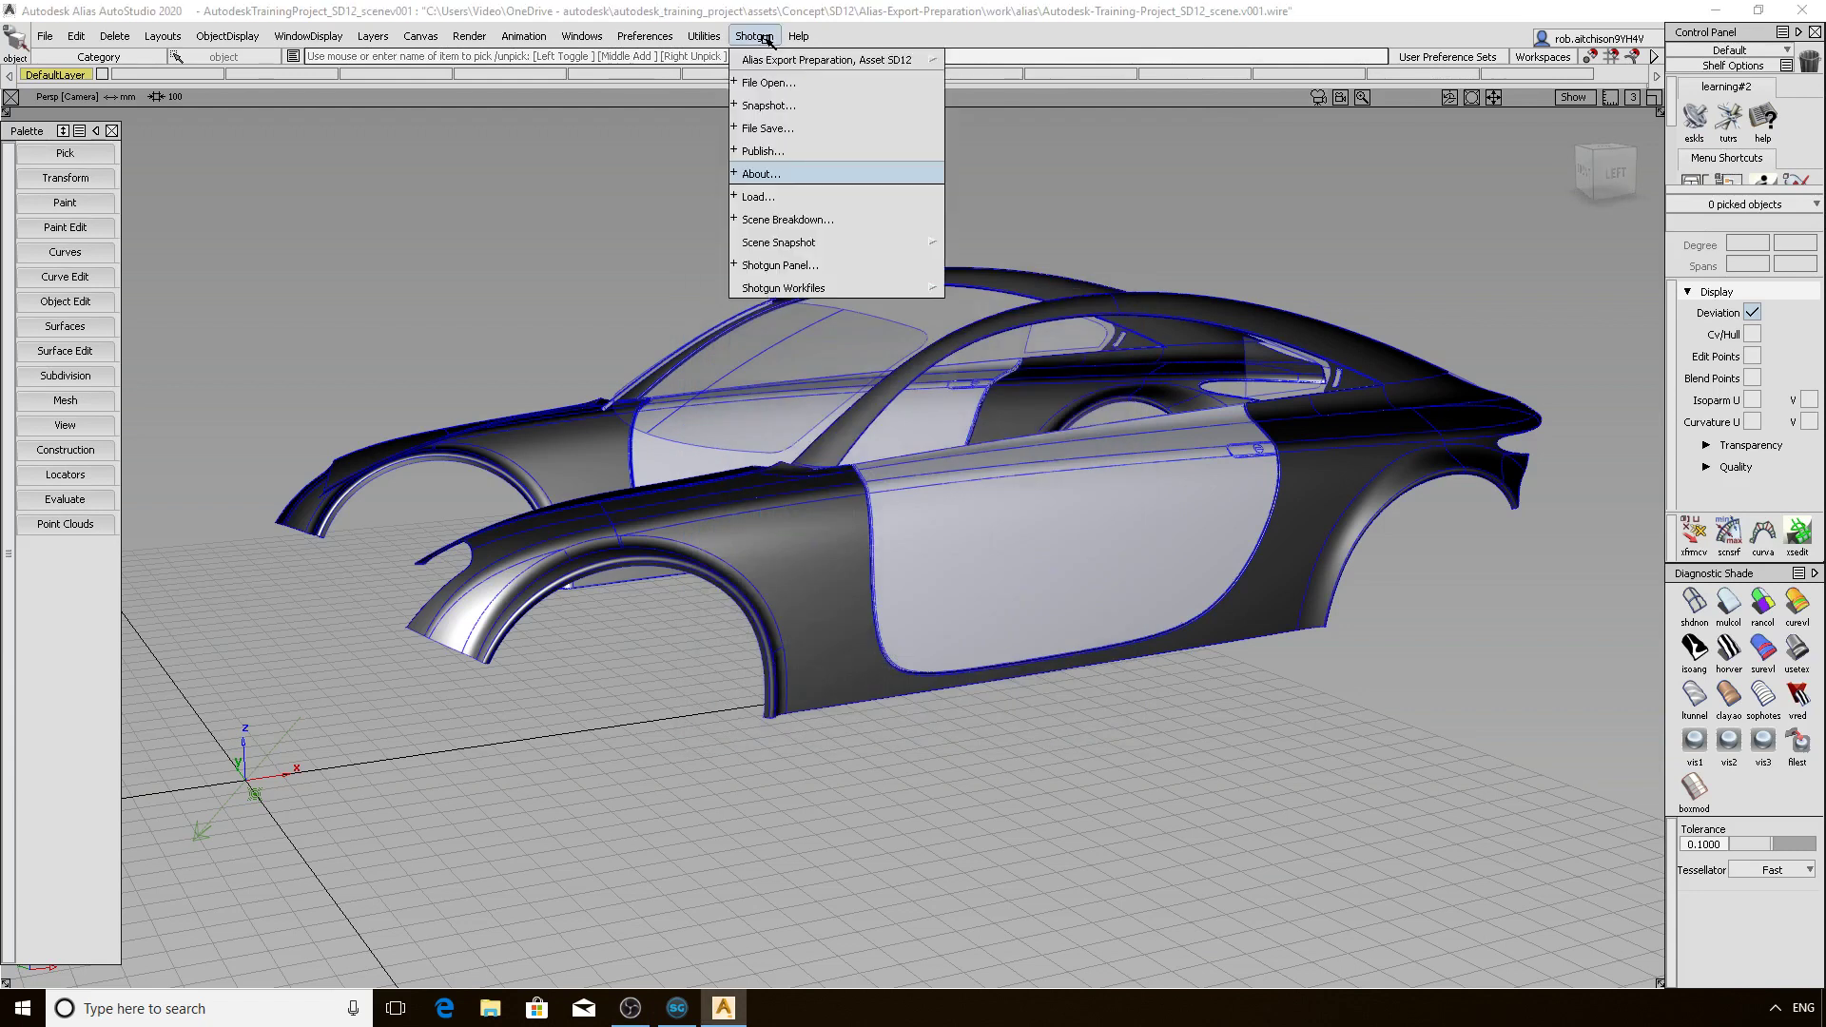
mouse_move(768, 59)
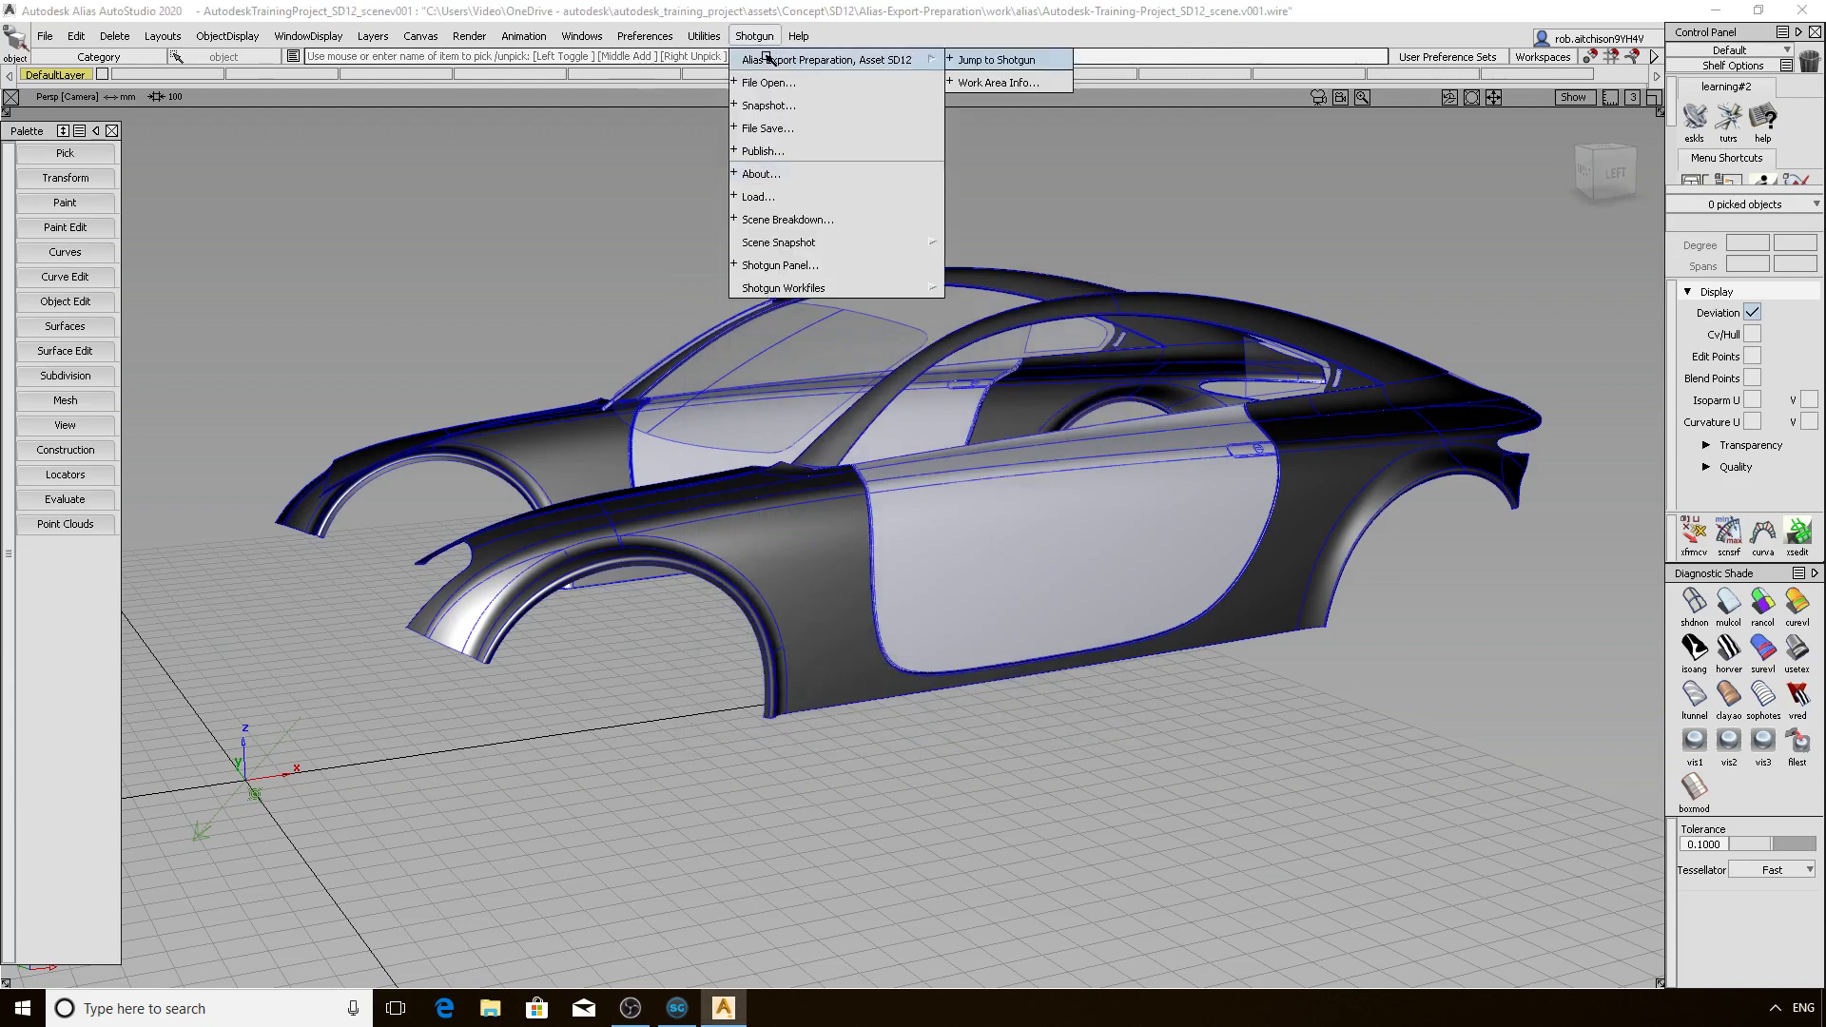
click(888, 40)
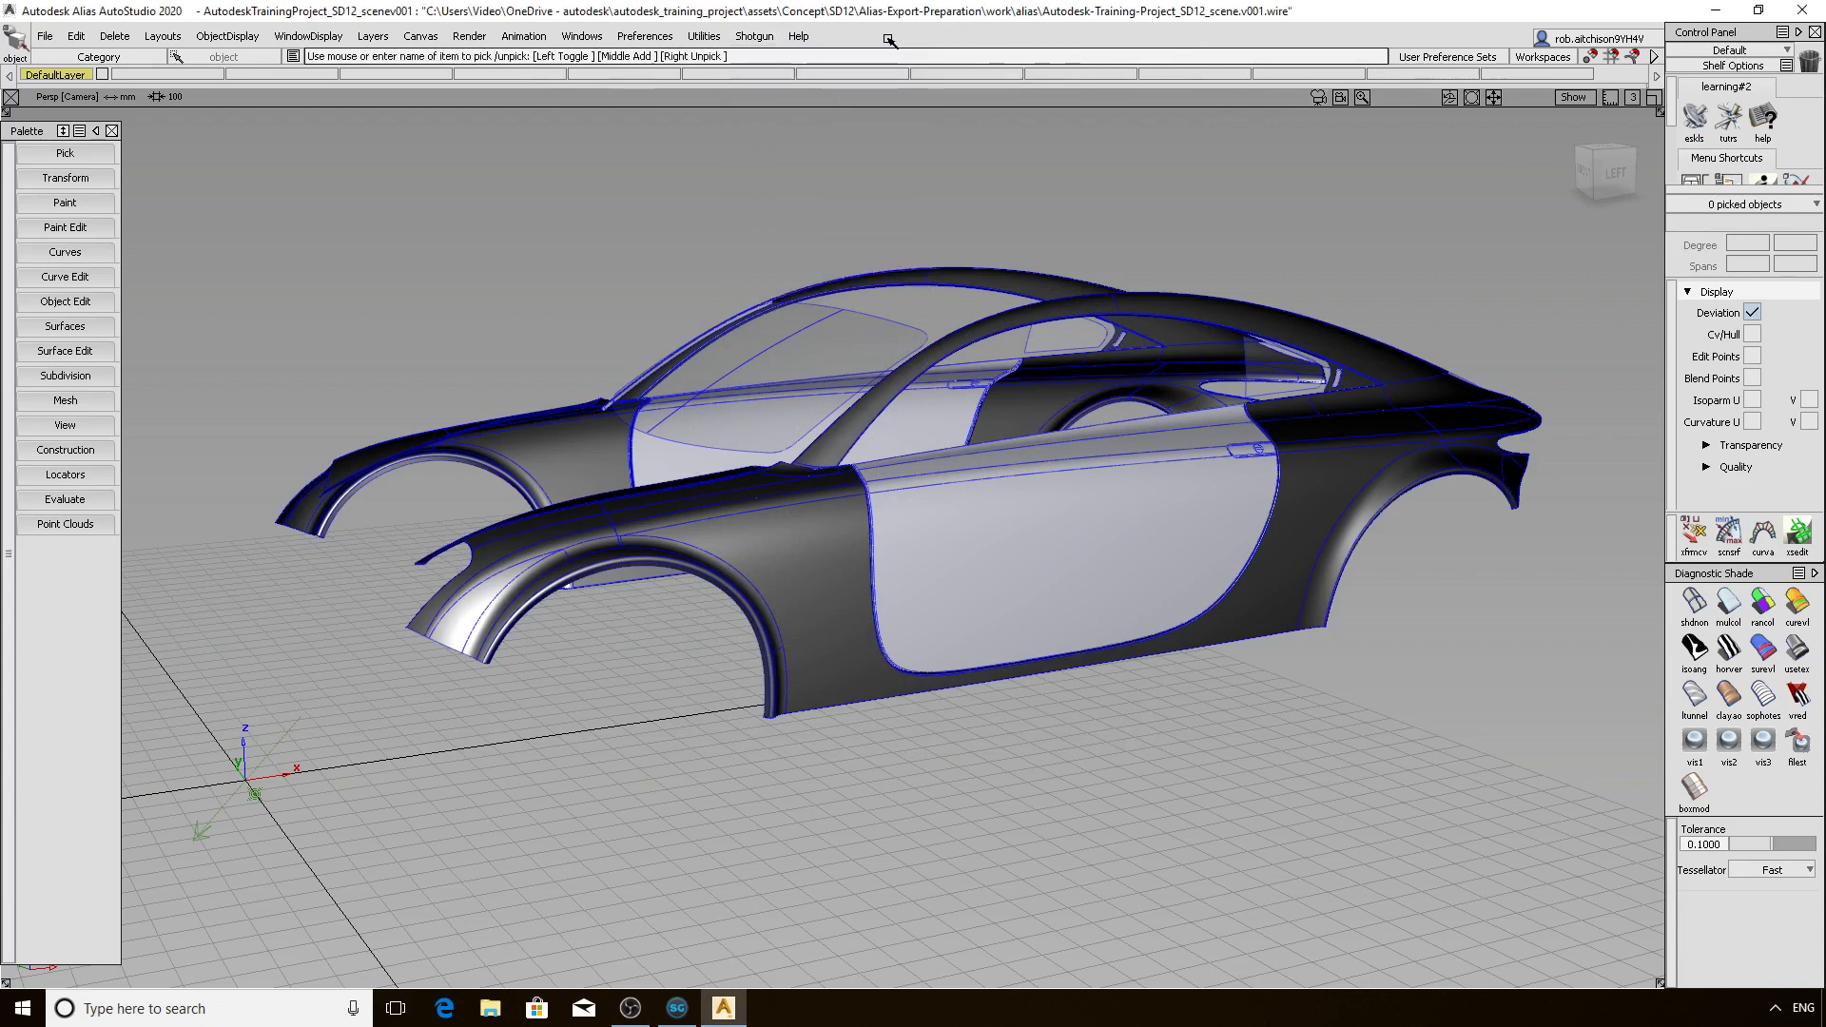